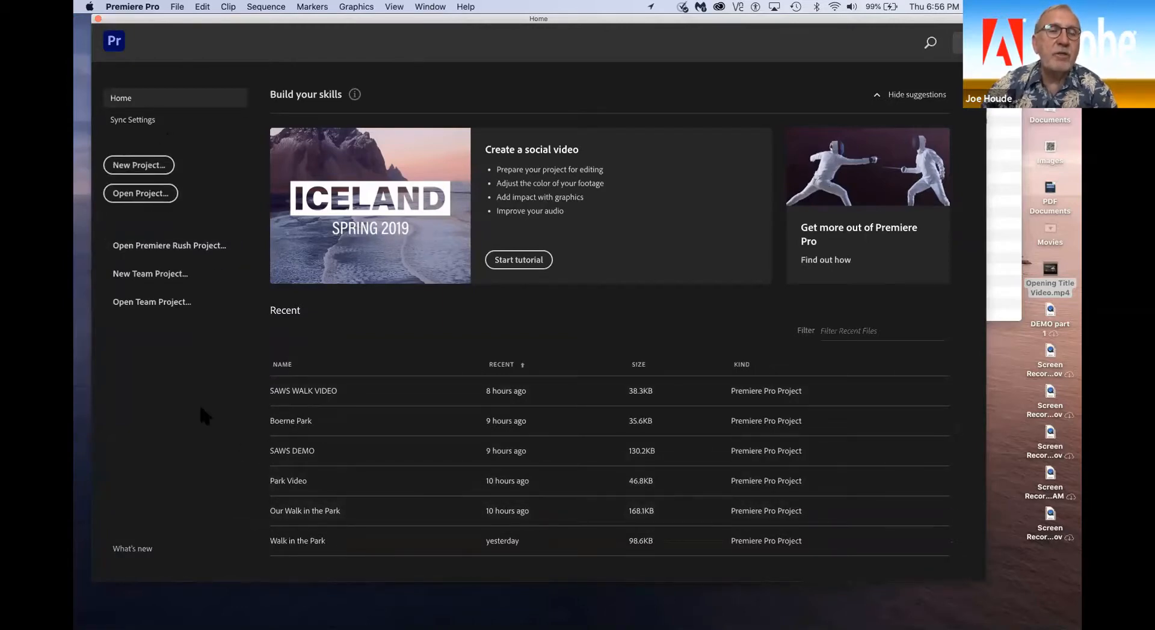
# Step: Create a new project named "Boerne River Road Walk" in the WebSpinners Premiere Demo Aug 2020 folder
pyautogui.click(149, 166)
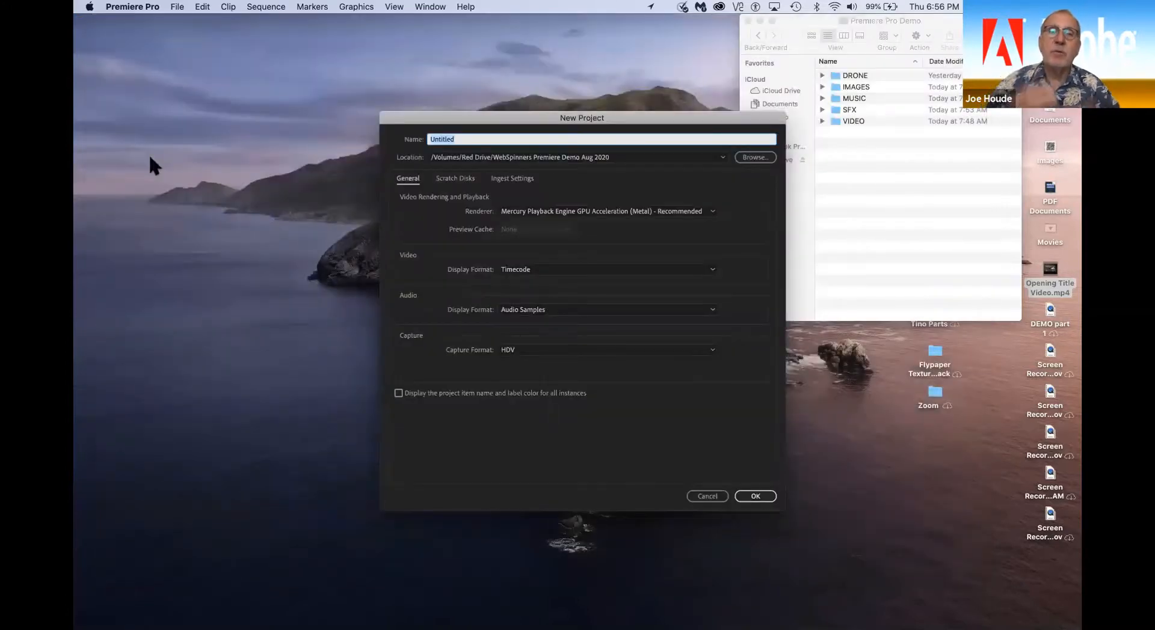
pyautogui.click(466, 139)
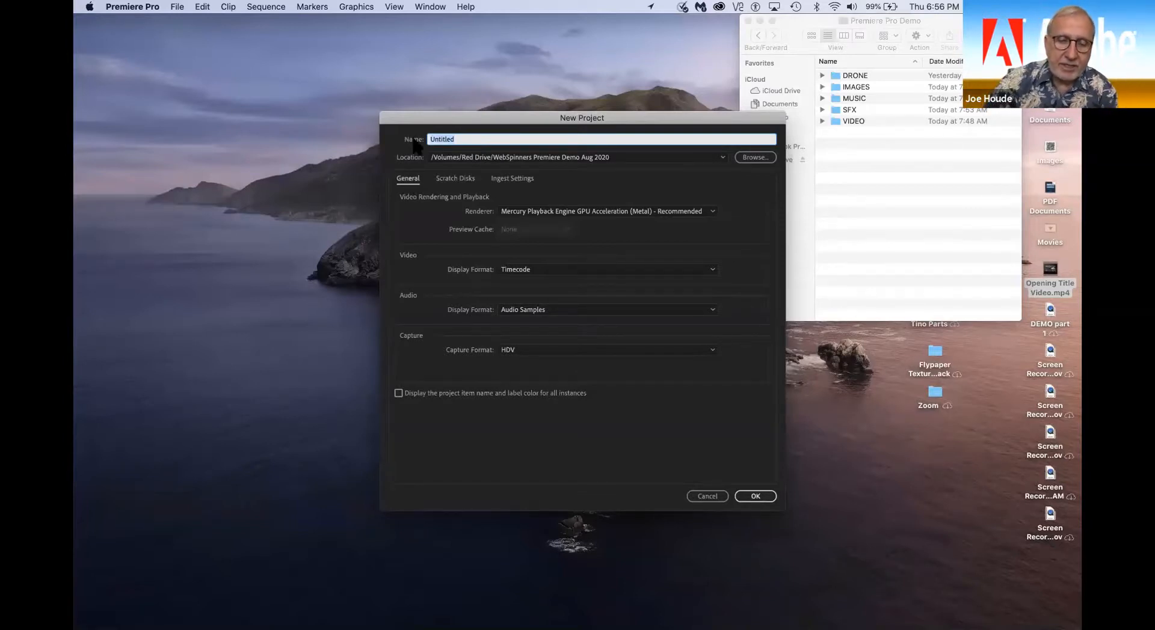
pyautogui.write('B')
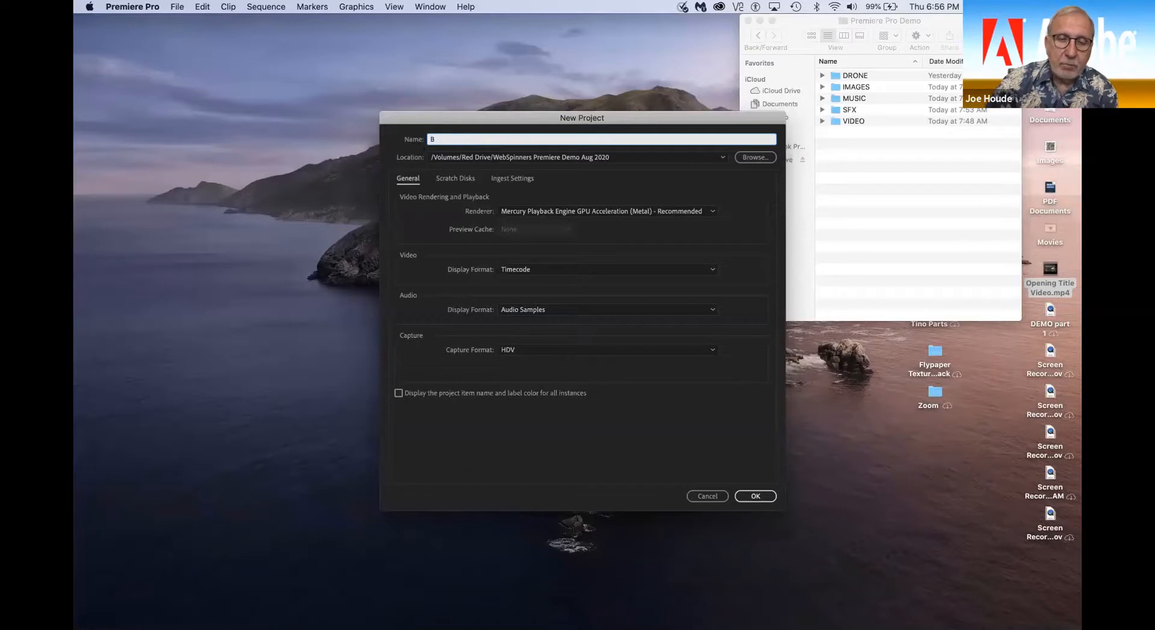
pyautogui.write('oern')
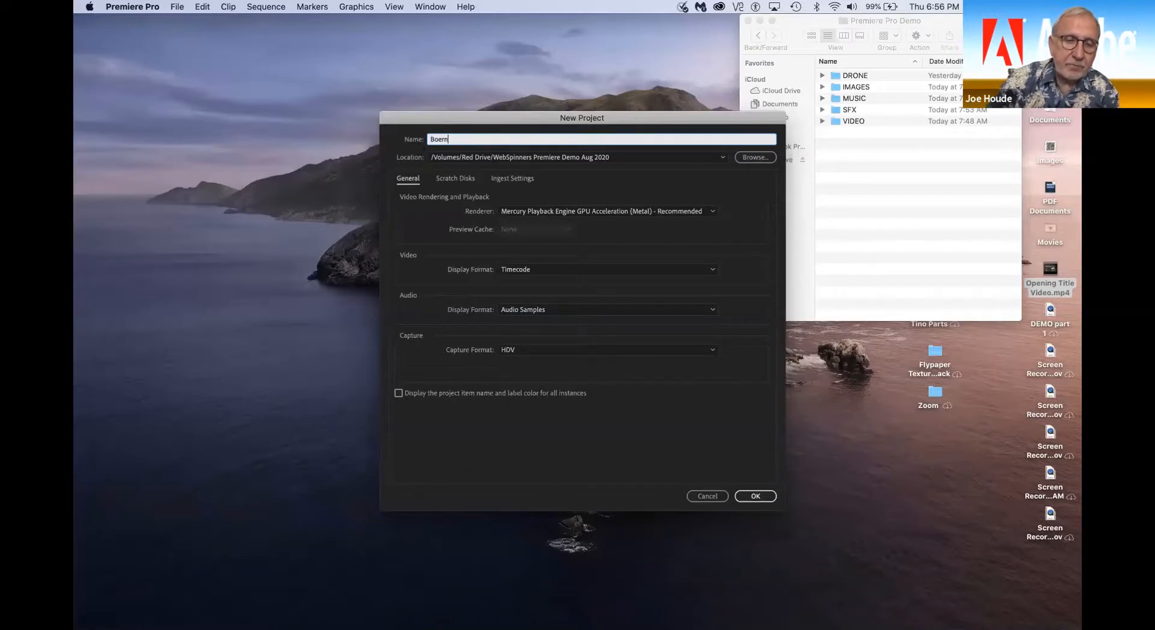
pyautogui.write('e Ri')
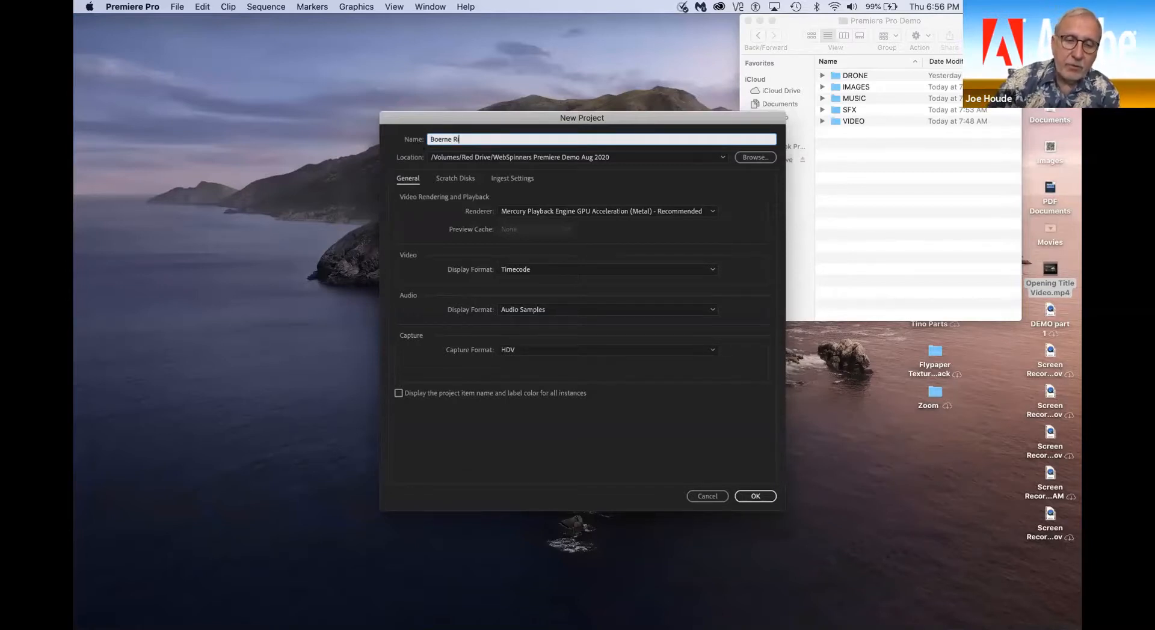
pyautogui.write('ver')
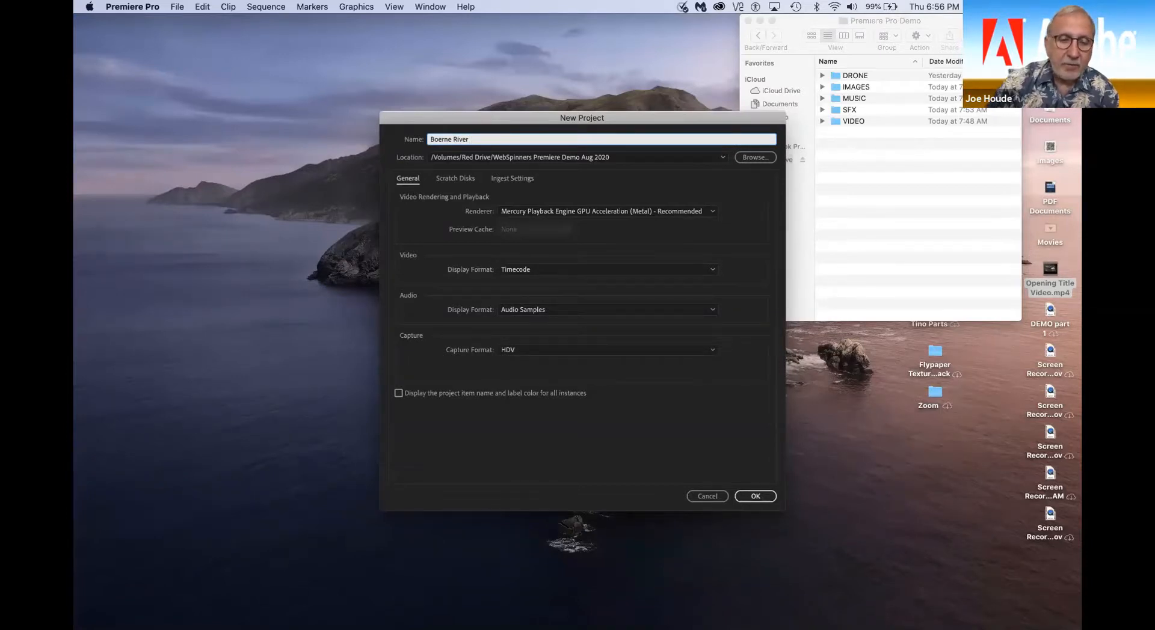
pyautogui.write(' Road')
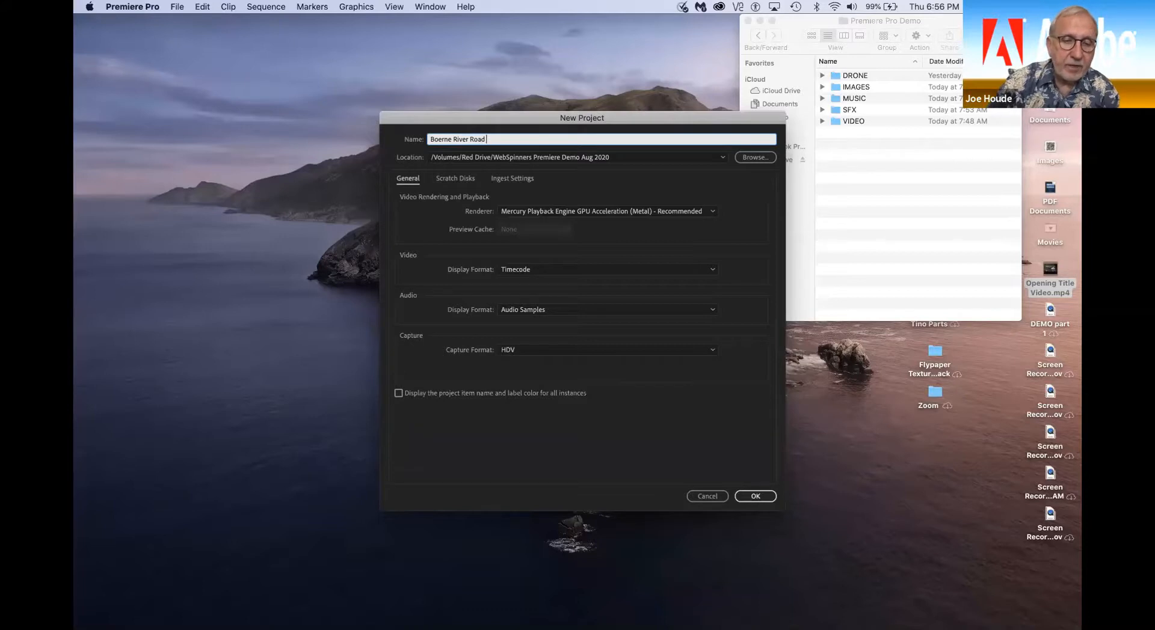
pyautogui.write(' Wal')
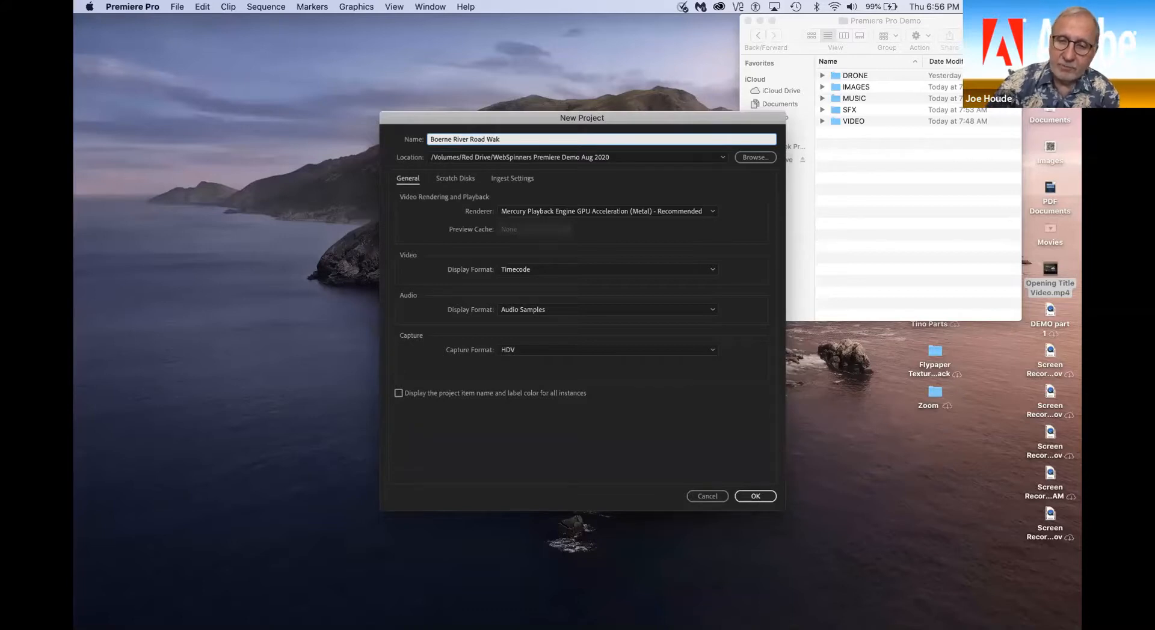
pyautogui.write('k')
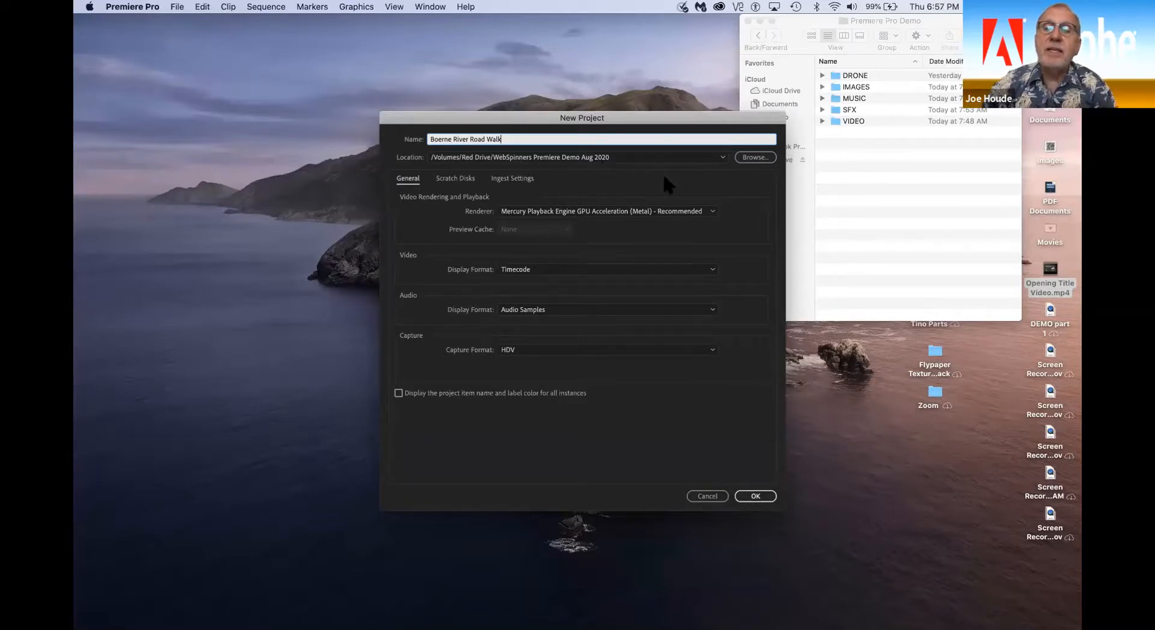
pyautogui.click(759, 158)
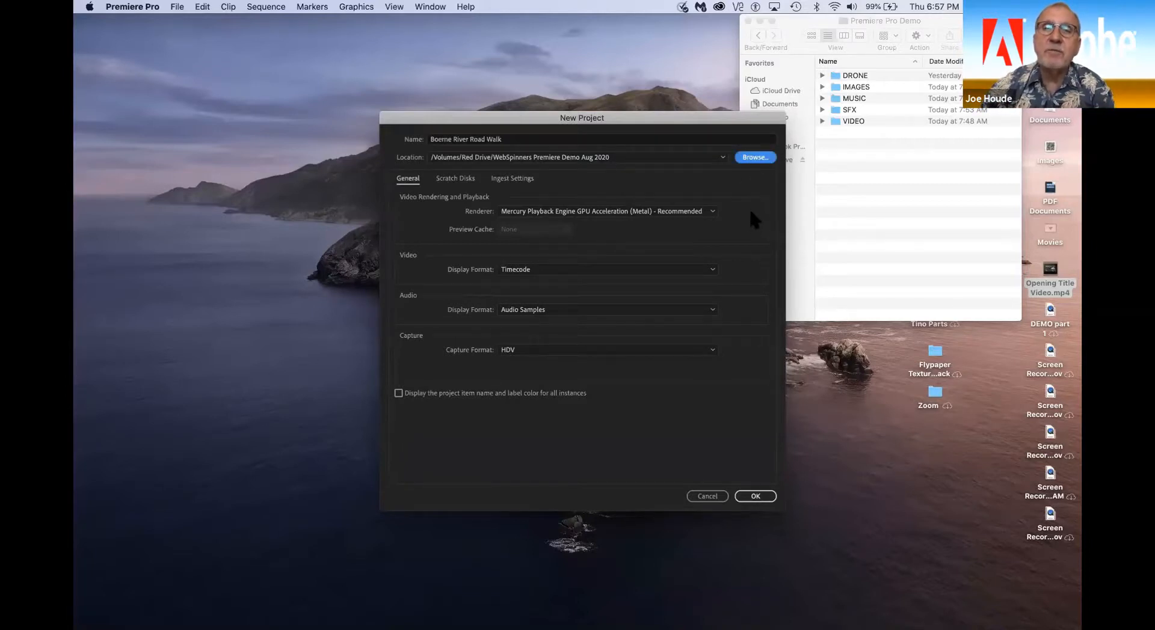
pyautogui.click(756, 497)
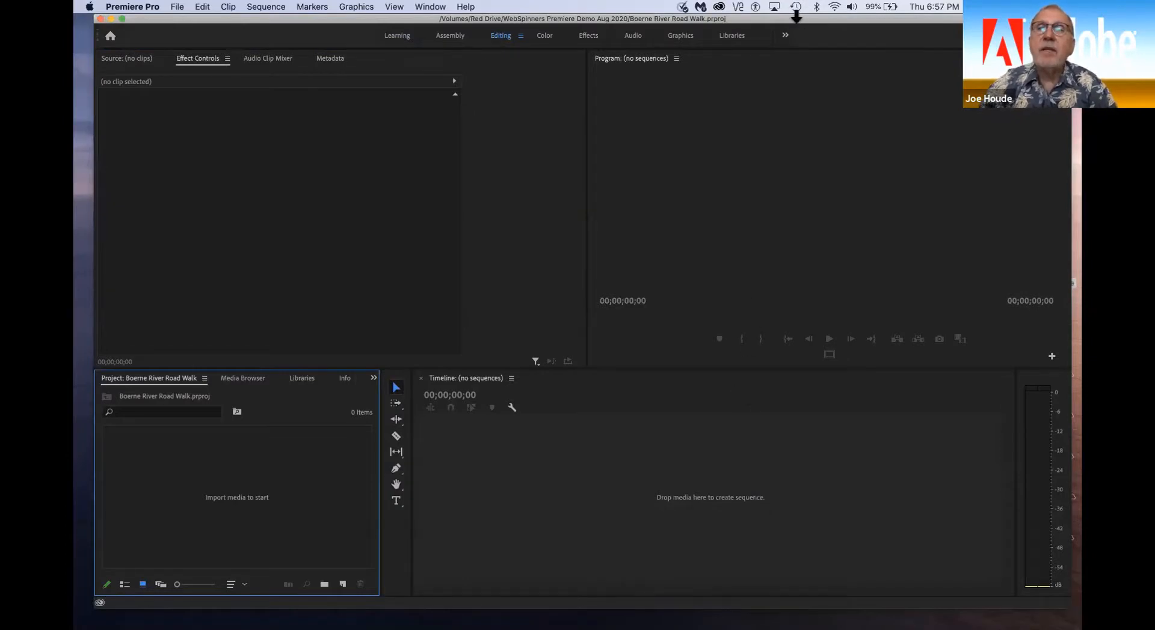
# Step: Shrink the project window from its upper edge and move the Premiere Pro Demo folder window in Finder clear of the overlay
pyautogui.moveTo(797, 18); pyautogui.dragTo(794, 86)
pyautogui.moveTo(779, 162)
pyautogui.mouseDown()
pyautogui.moveTo(776, 174)
pyautogui.moveTo(775, 149)
pyautogui.mouseUp()
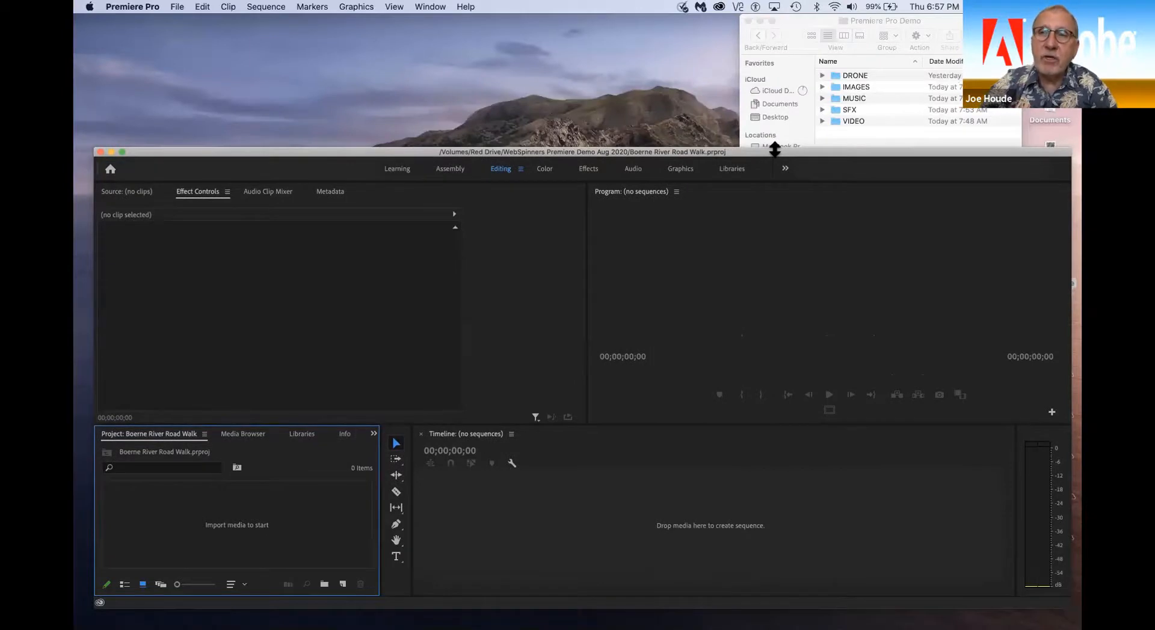
pyautogui.click(790, 26)
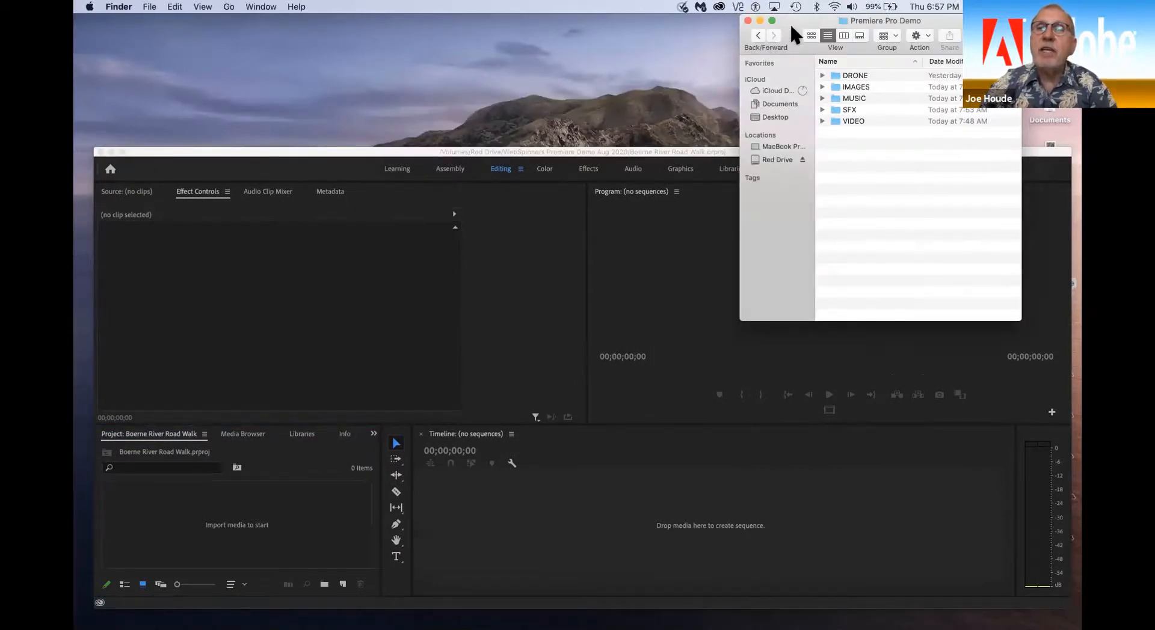
pyautogui.moveTo(789, 23); pyautogui.dragTo(610, 28)
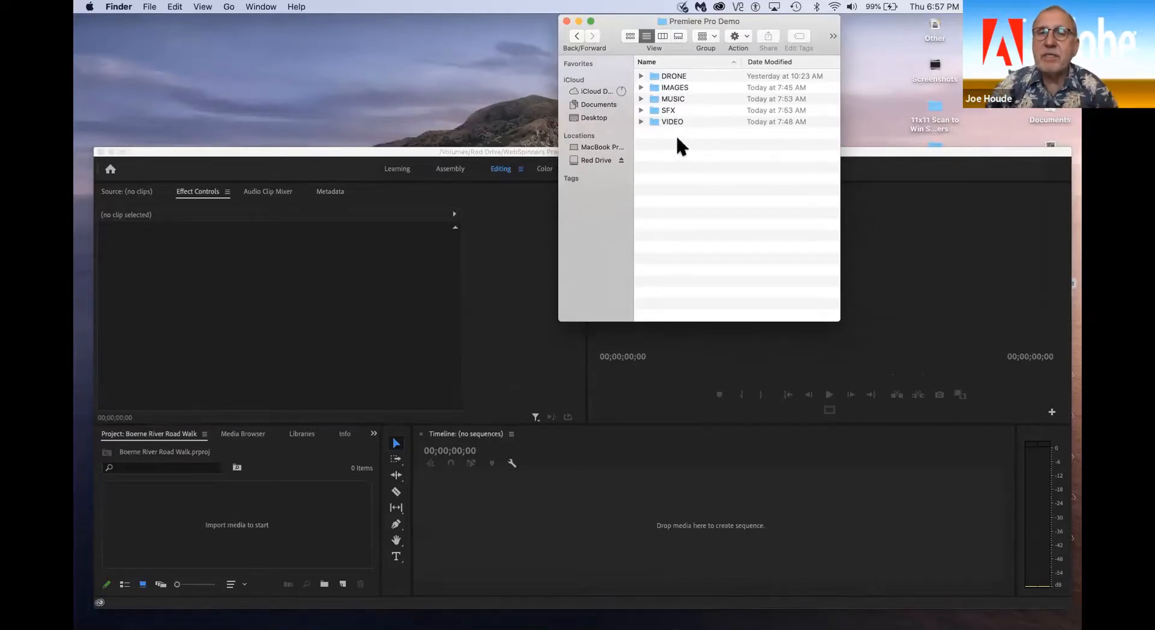
# Step: Examine the media files in the VIDEO, SFX, MUSIC, IMAGES and DRONE folders, collapsing each folder again
pyautogui.click(640, 120)
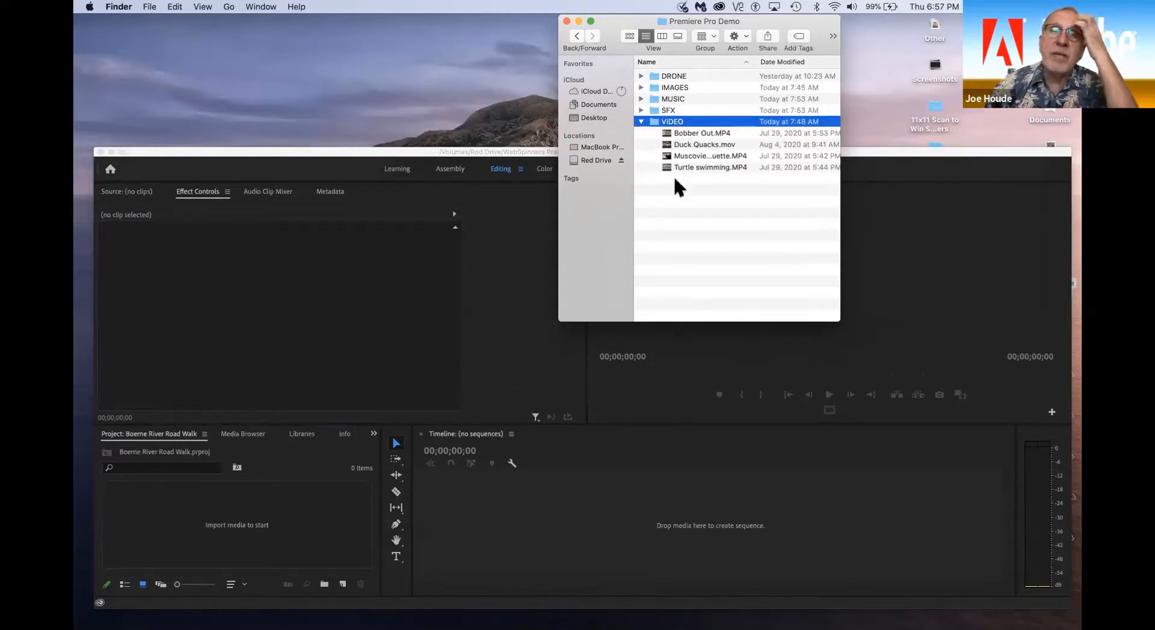
pyautogui.click(640, 121)
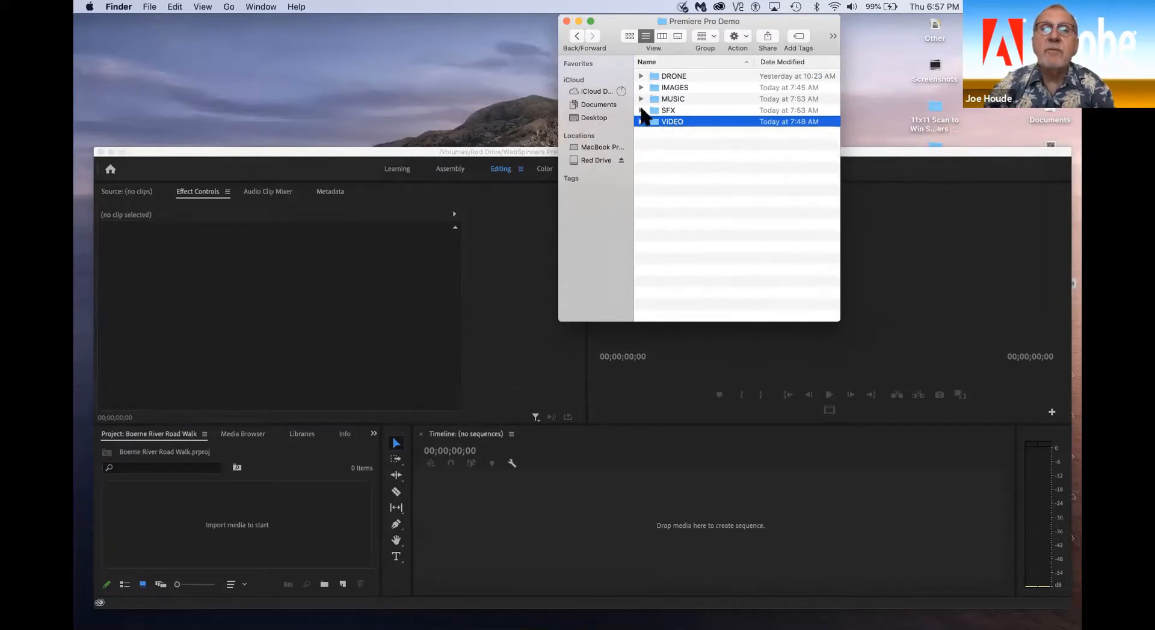
pyautogui.click(641, 110)
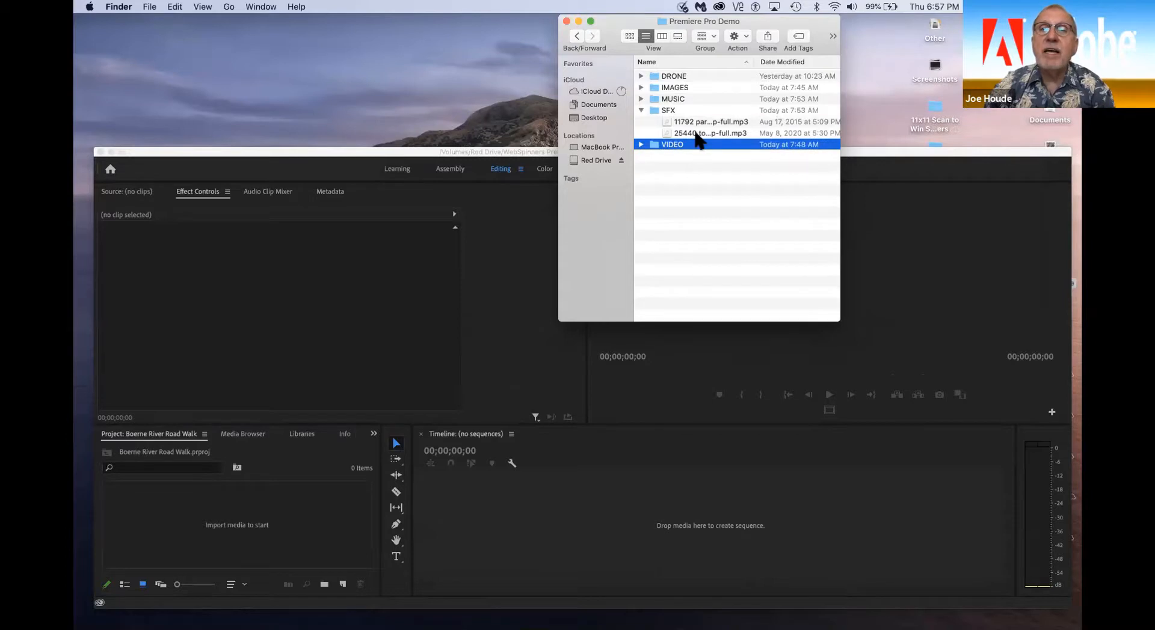
pyautogui.click(640, 110)
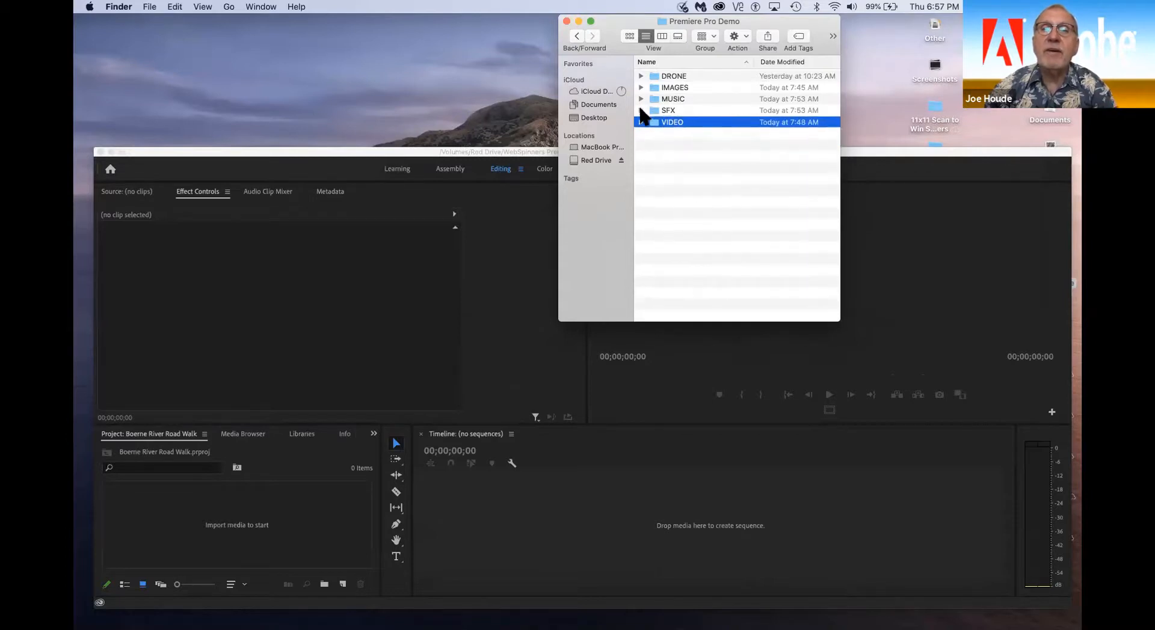
pyautogui.click(640, 98)
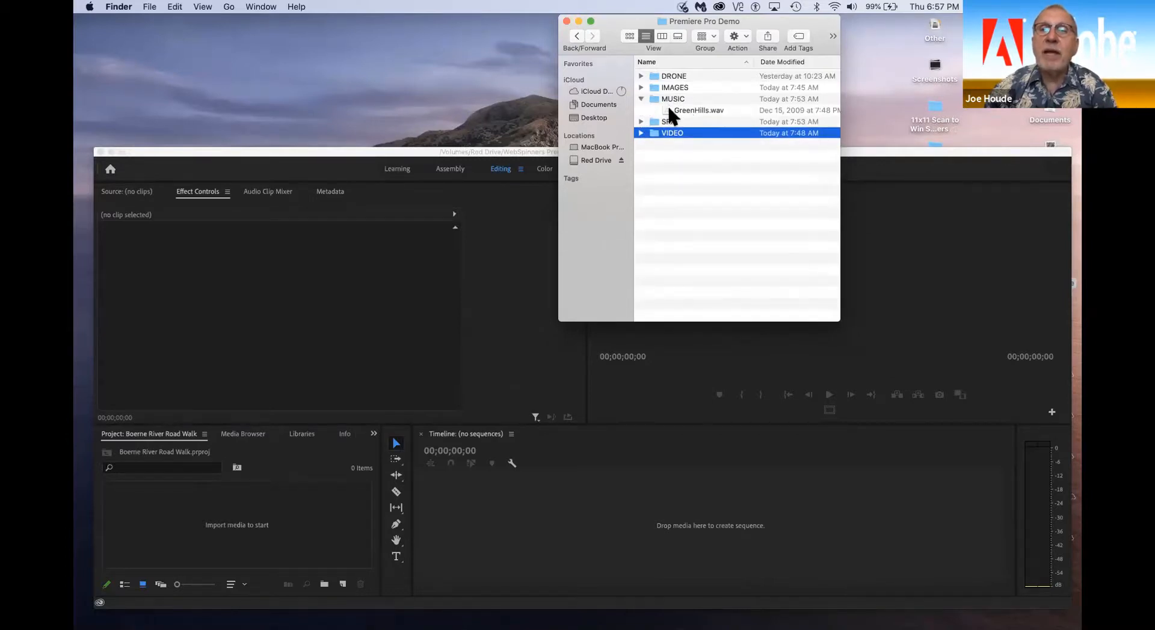
pyautogui.click(638, 97)
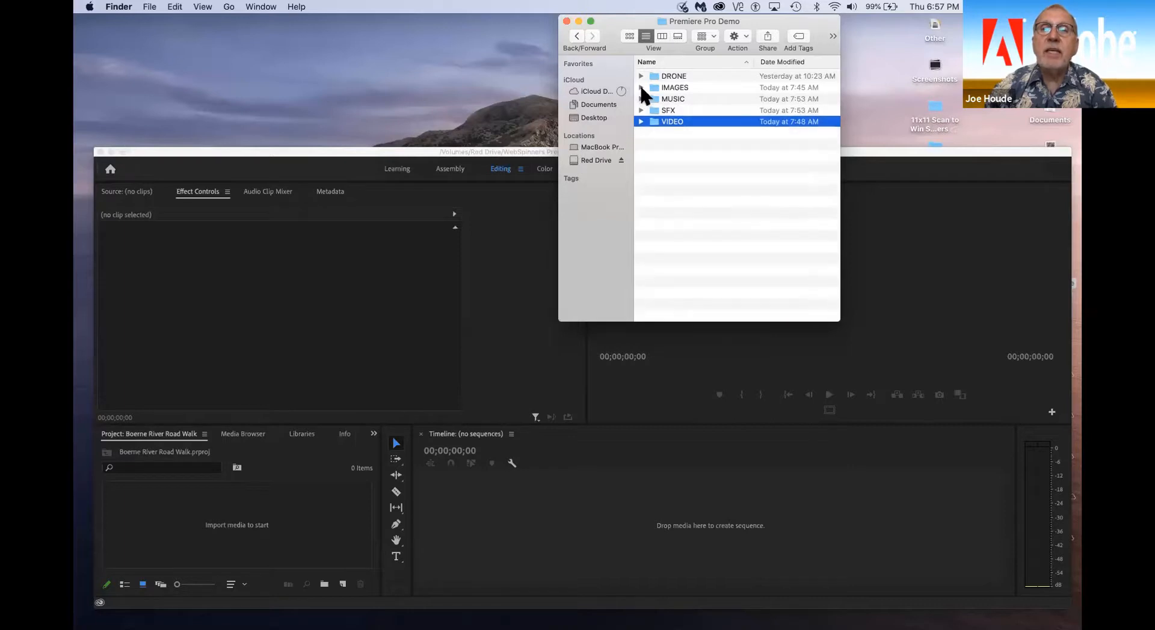
pyautogui.click(640, 87)
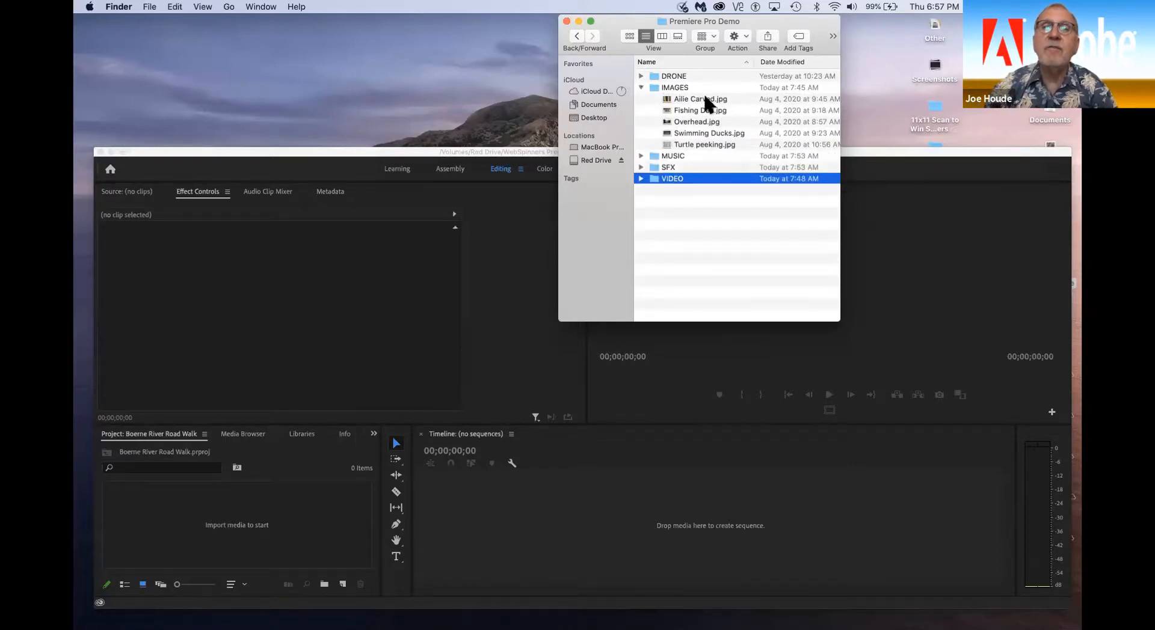
pyautogui.click(641, 86)
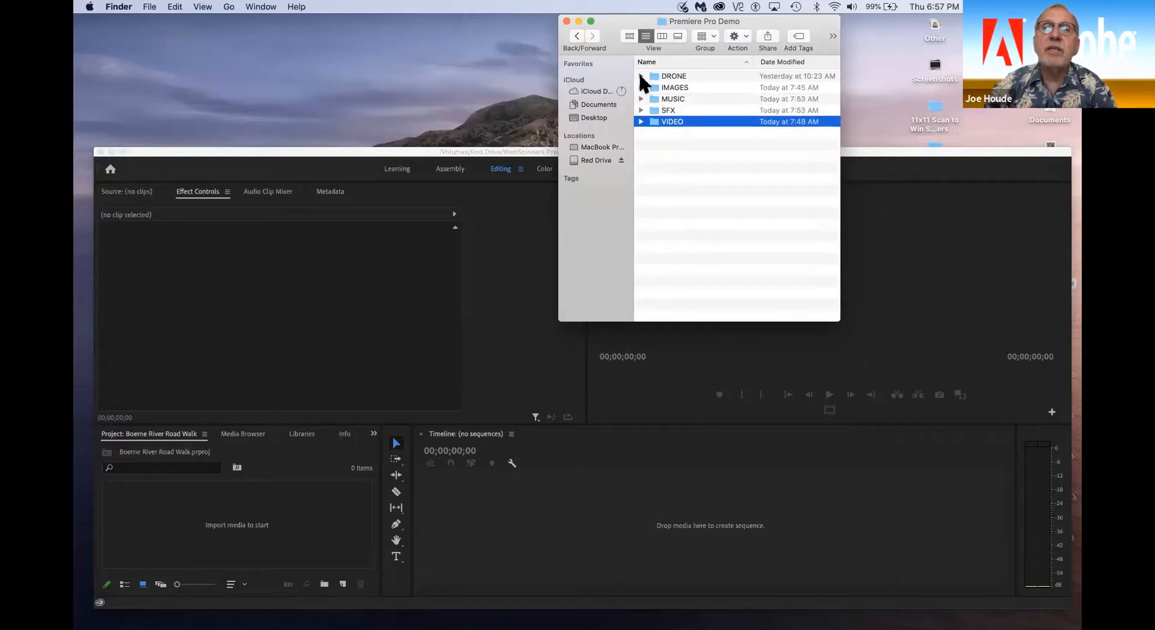
pyautogui.click(640, 75)
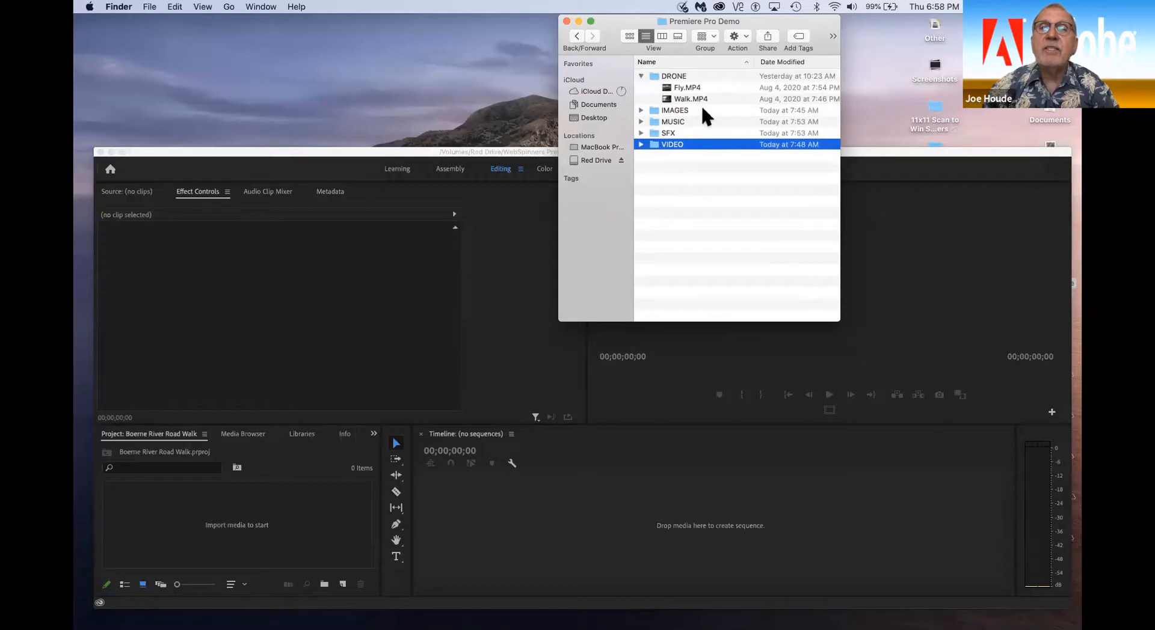
pyautogui.click(641, 75)
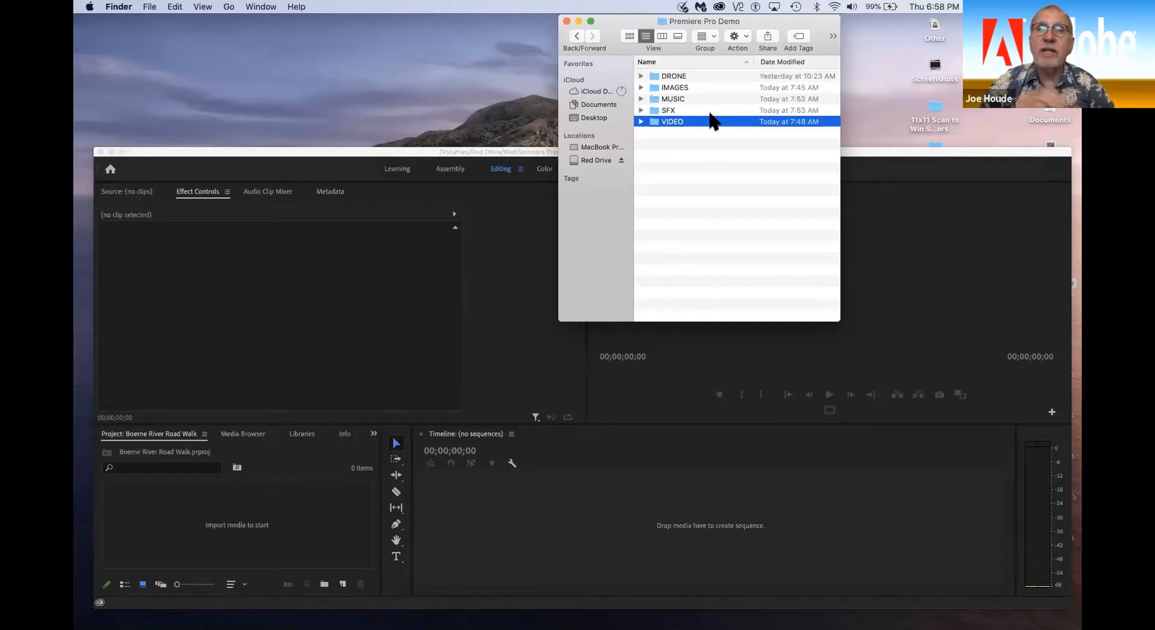
# Step: Switch back to Premiere Pro, move its project window up below the menu bar, and activate the empty timeline
pyautogui.click(500, 152)
pyautogui.moveTo(490, 77); pyautogui.dragTo(498, 20)
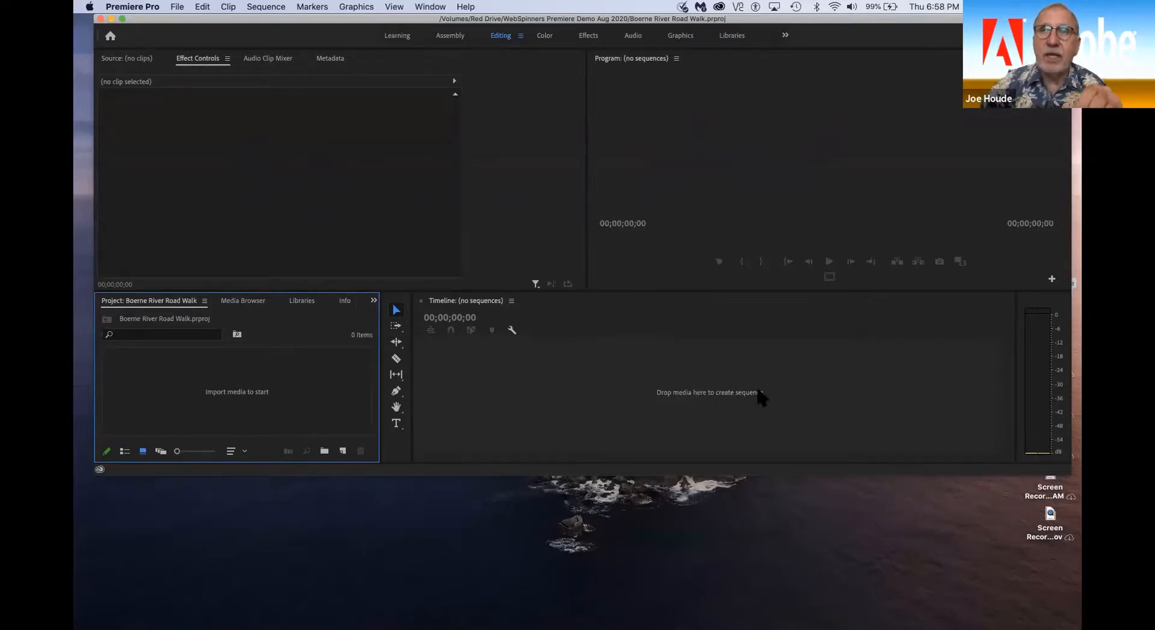
pyautogui.click(879, 332)
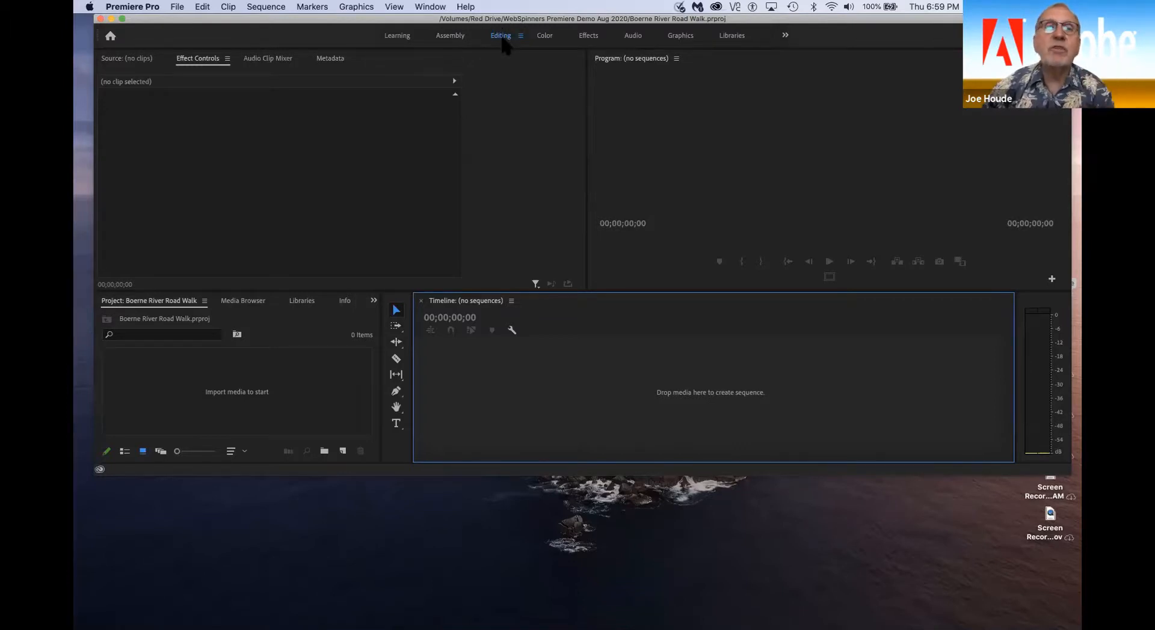
# Step: Switch to the Effects workspace and extend the project window's height downward
pyautogui.click(588, 37)
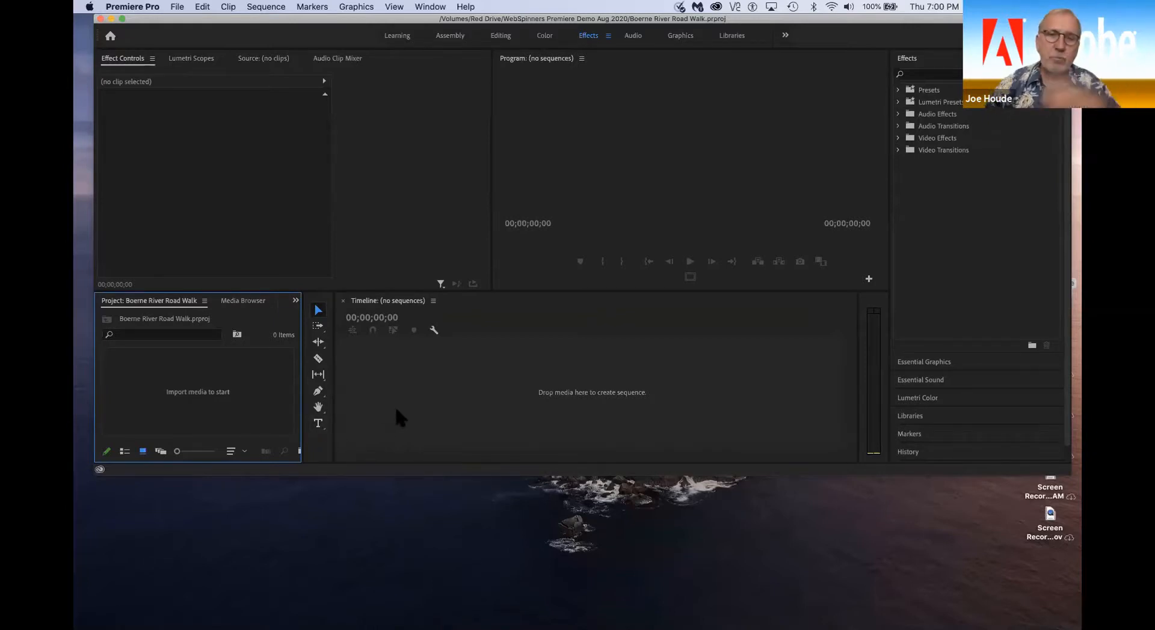
pyautogui.moveTo(387, 475); pyautogui.dragTo(383, 533)
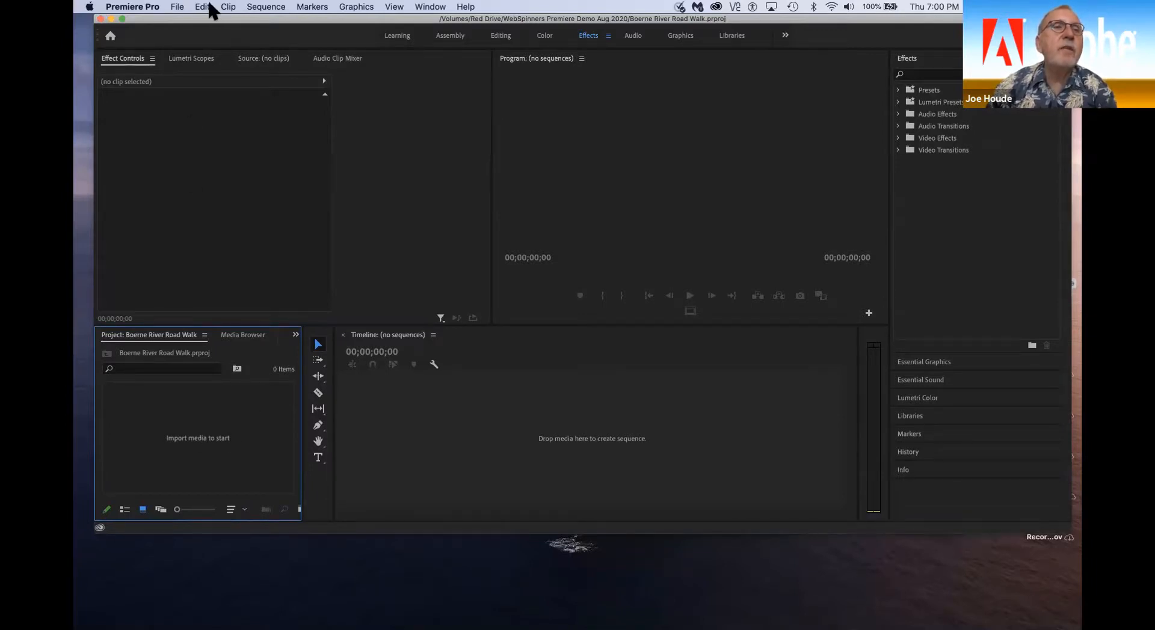
# Step: Start a media import and look through the Desktop folder for the demo media
pyautogui.click(177, 7)
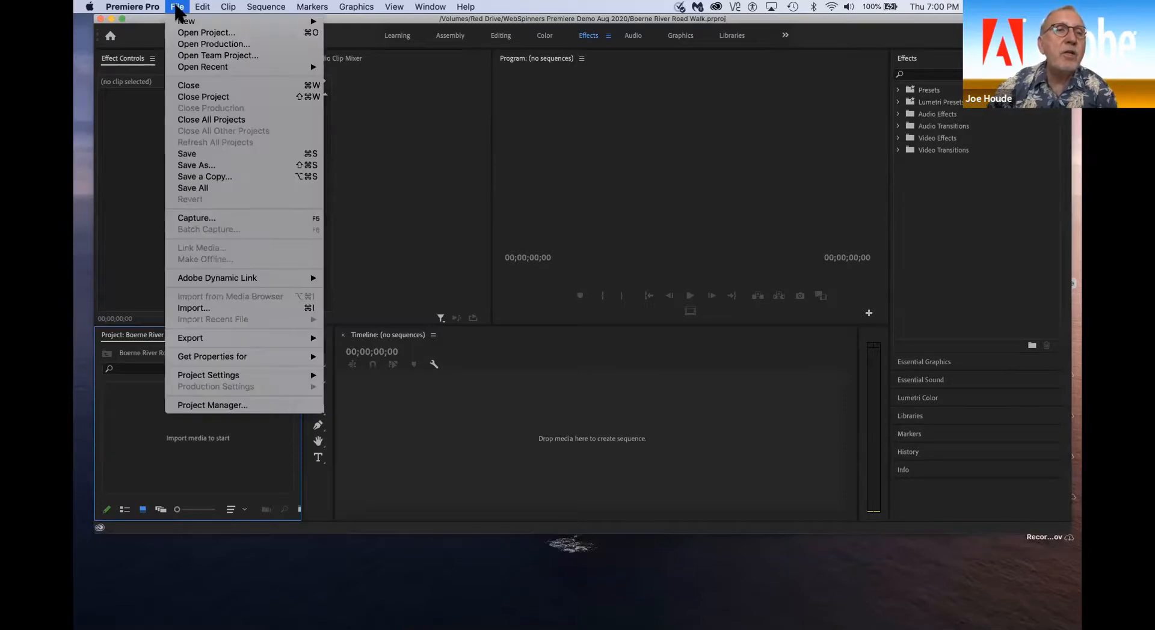
pyautogui.click(173, 306)
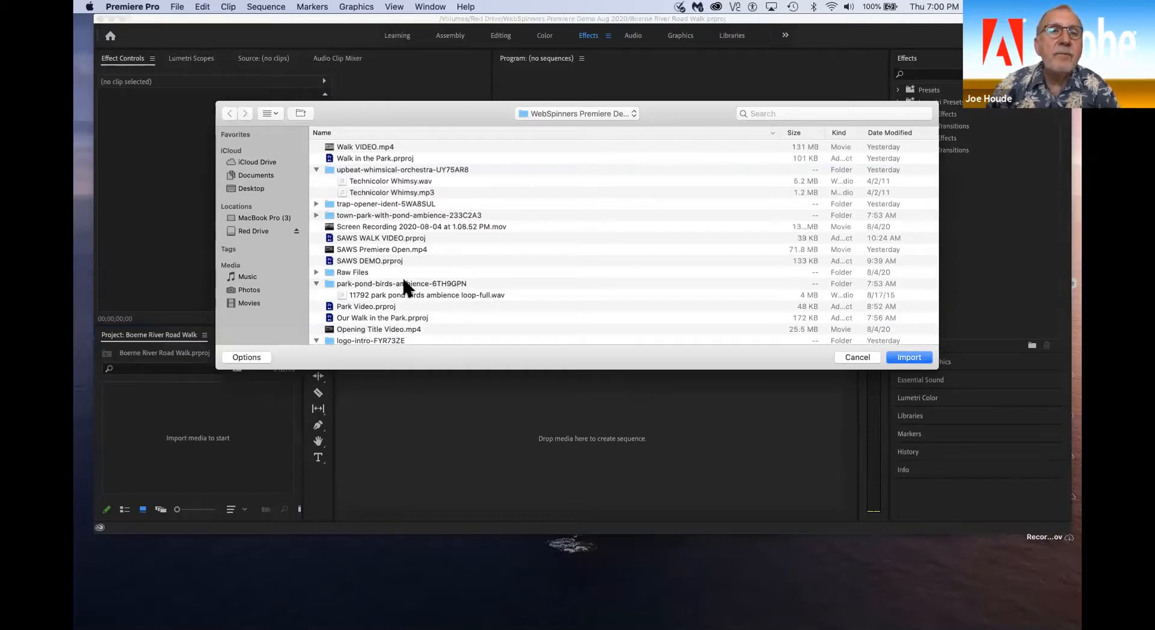
pyautogui.click(257, 189)
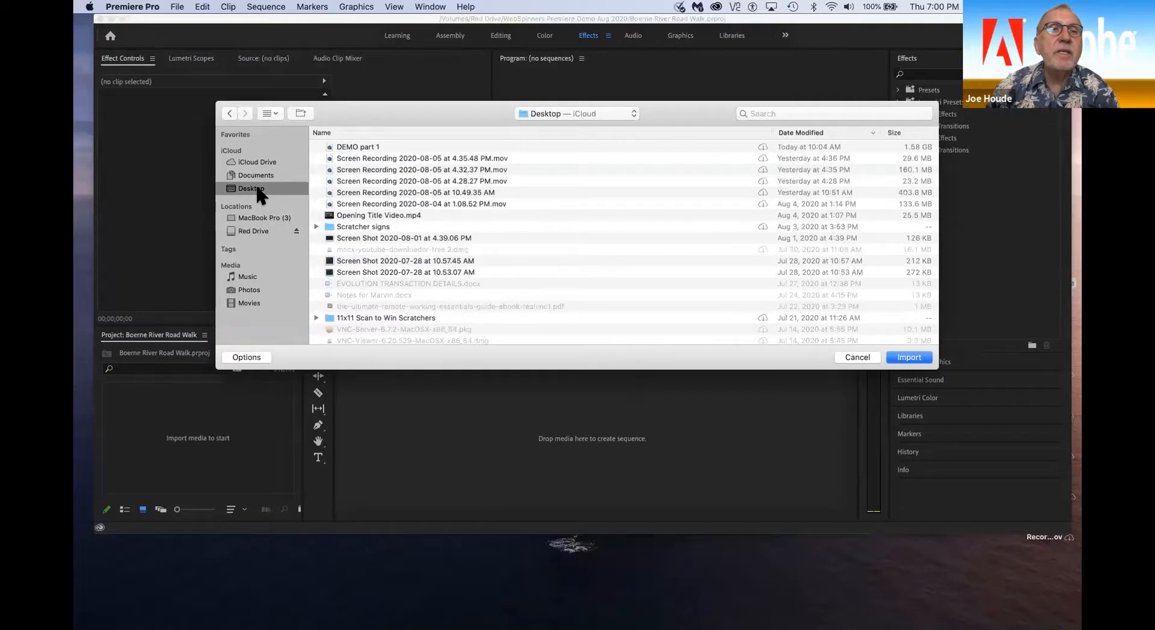
pyautogui.scroll(-4, 502, 279)
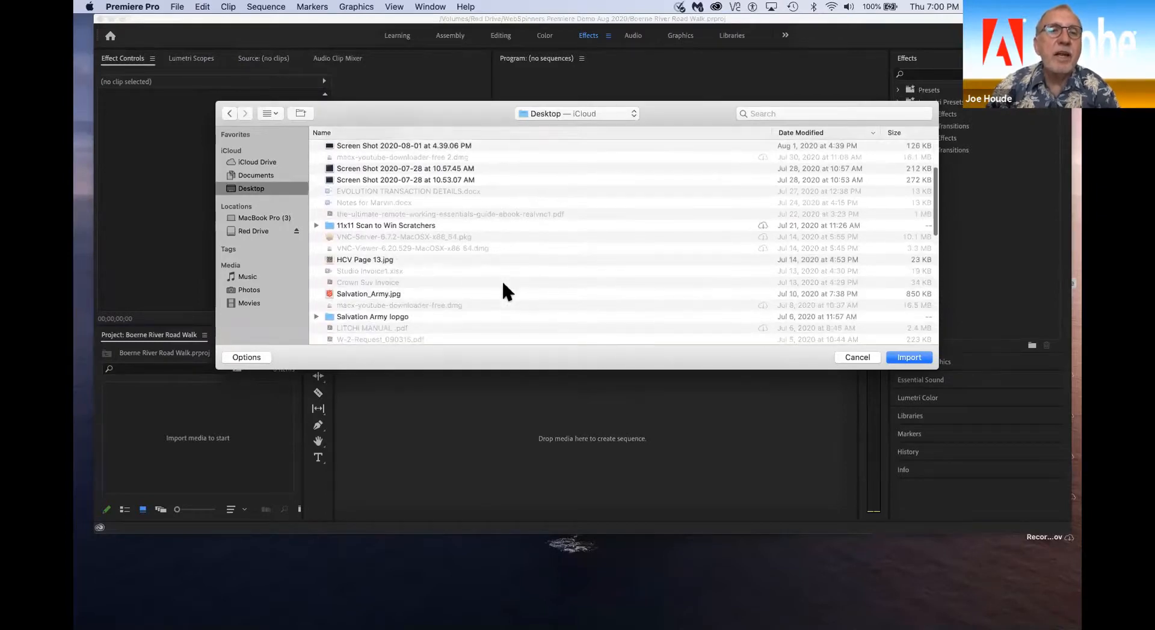
pyautogui.scroll(-8, 504, 288)
pyautogui.scroll(15, 397, 268)
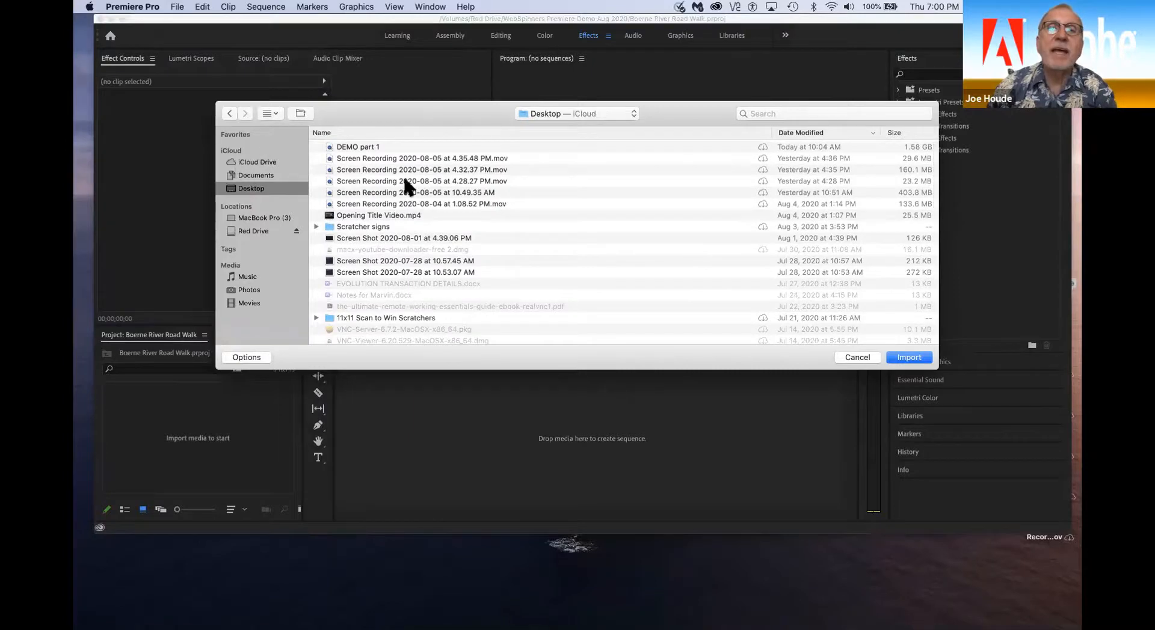
# Step: Search the Desktop for "demo" in the import dialog, limiting the results to the Folder kind
pyautogui.click(761, 113)
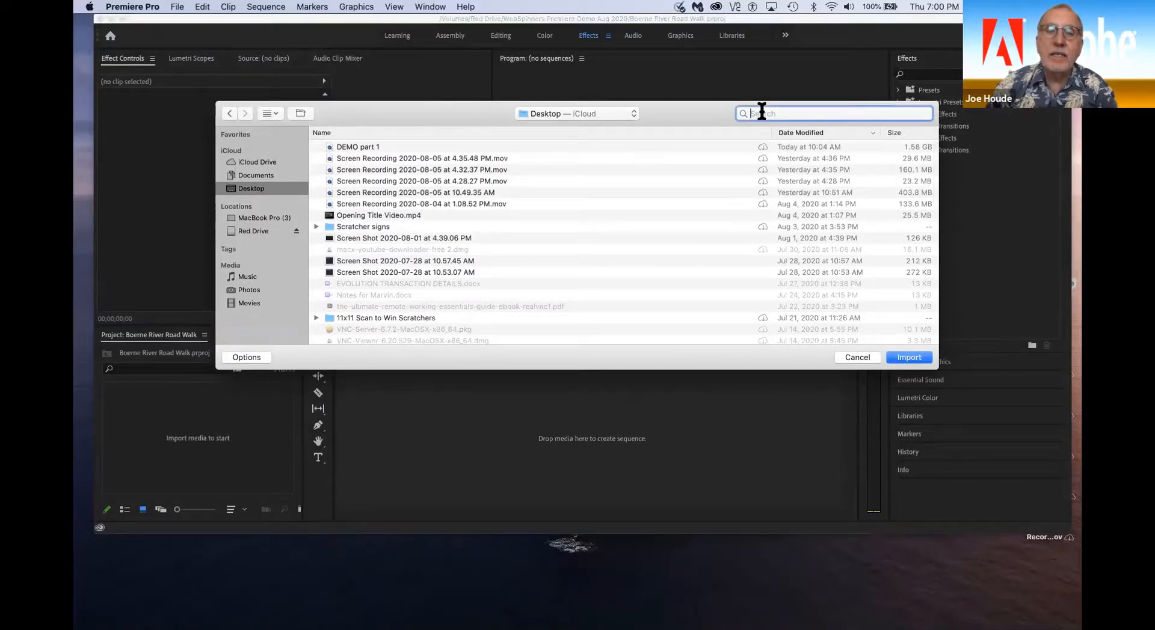
pyautogui.write('demo')
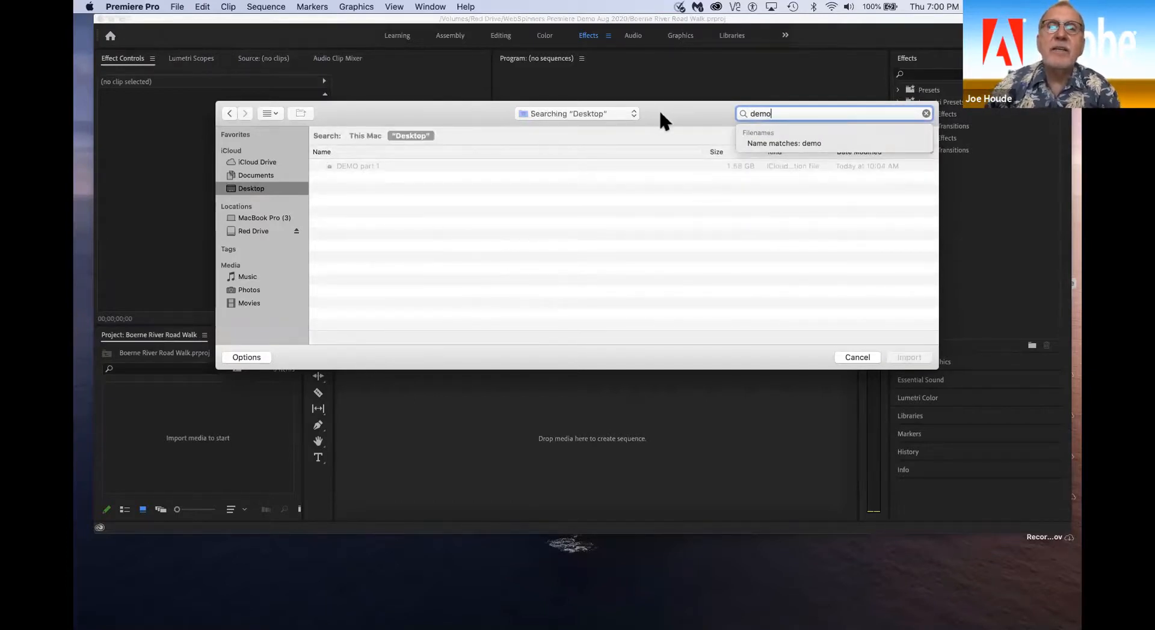
pyautogui.moveTo(658, 107); pyautogui.dragTo(585, 78)
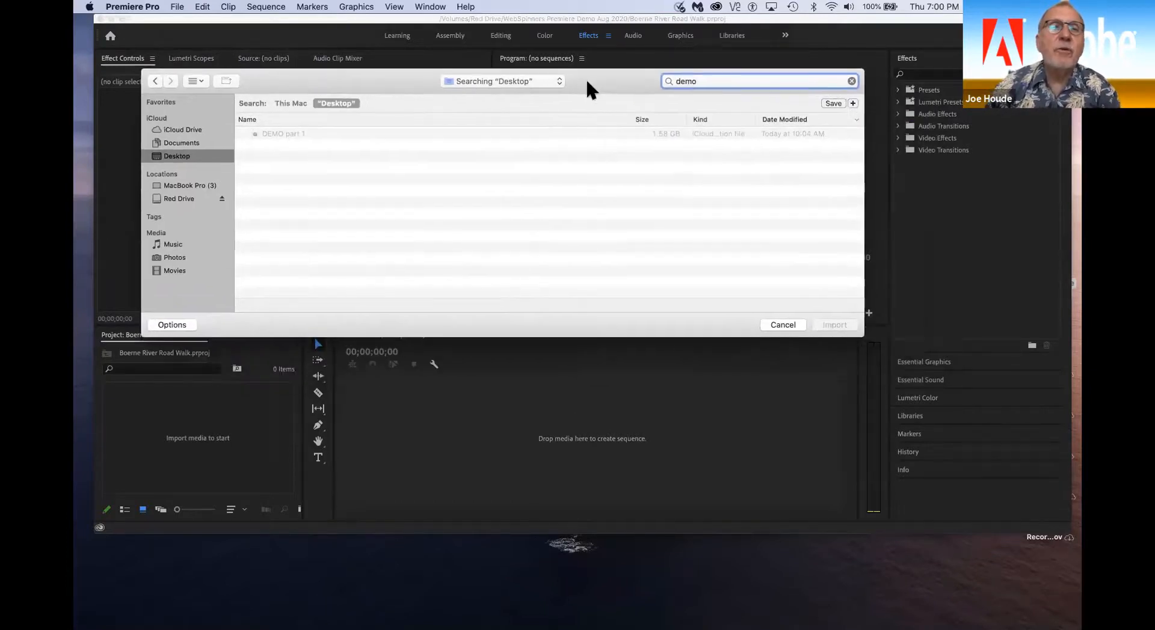
pyautogui.click(852, 104)
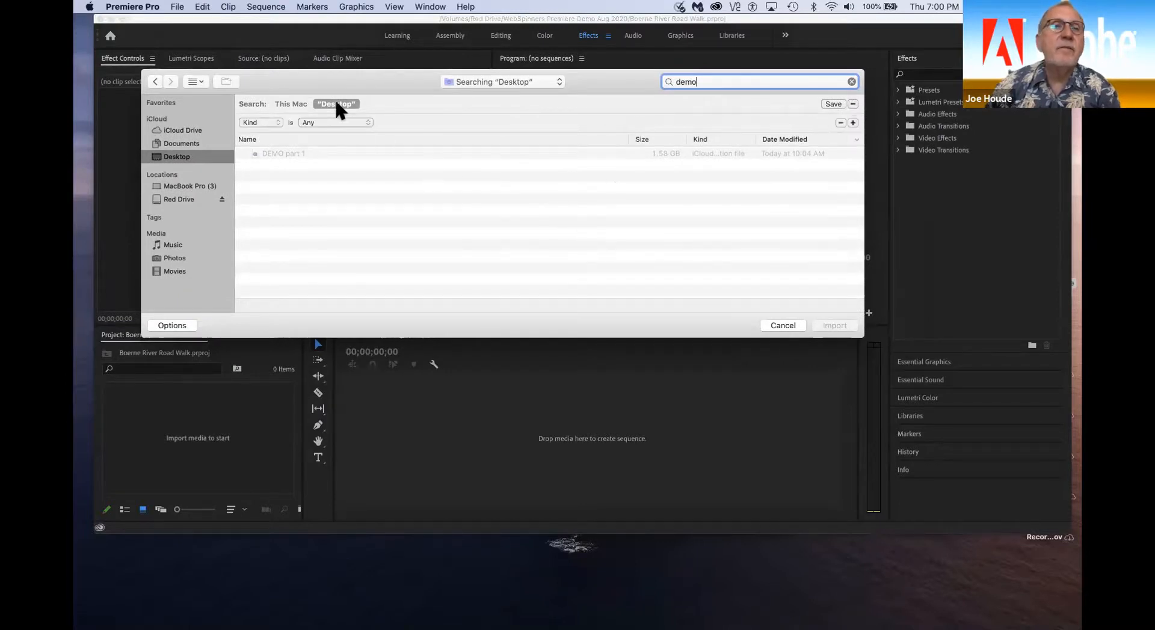
pyautogui.click(336, 123)
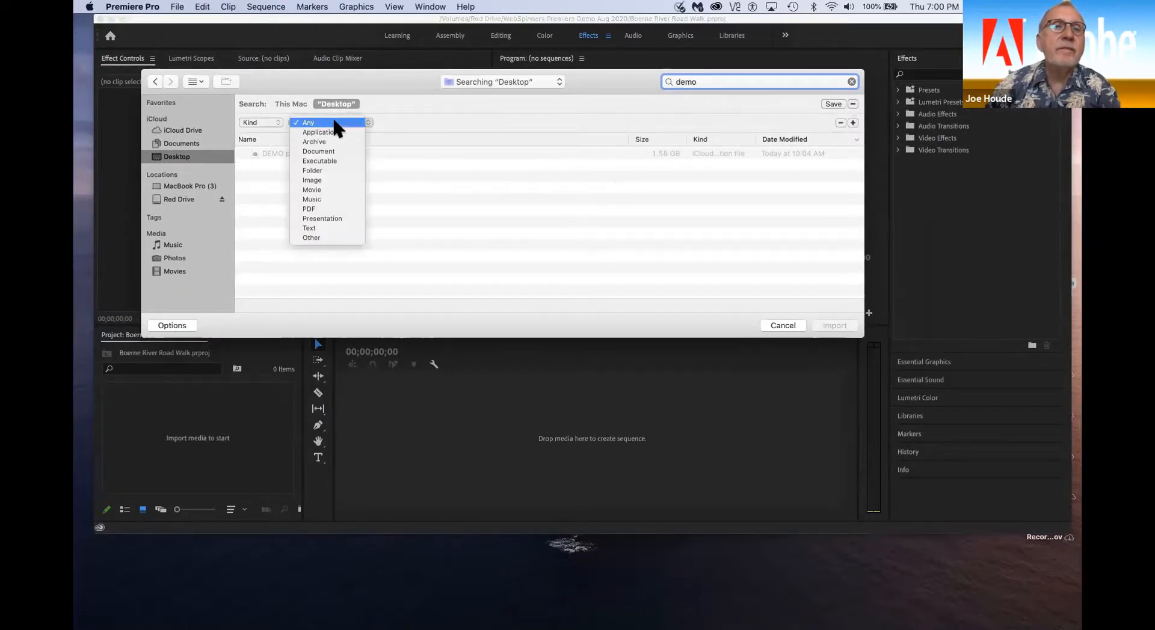
pyautogui.click(333, 172)
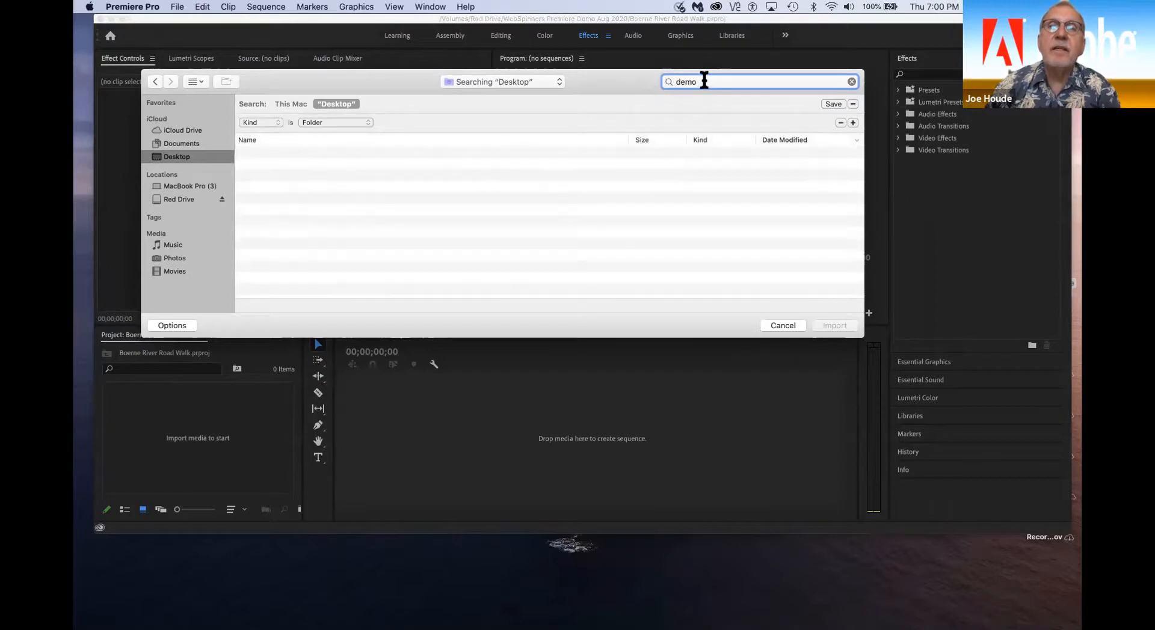
# Step: Search the whole Mac for folders matching "premiere", sorted by most recent modification date
pyautogui.moveTo(706, 81); pyautogui.dragTo(648, 79)
pyautogui.write('prem')
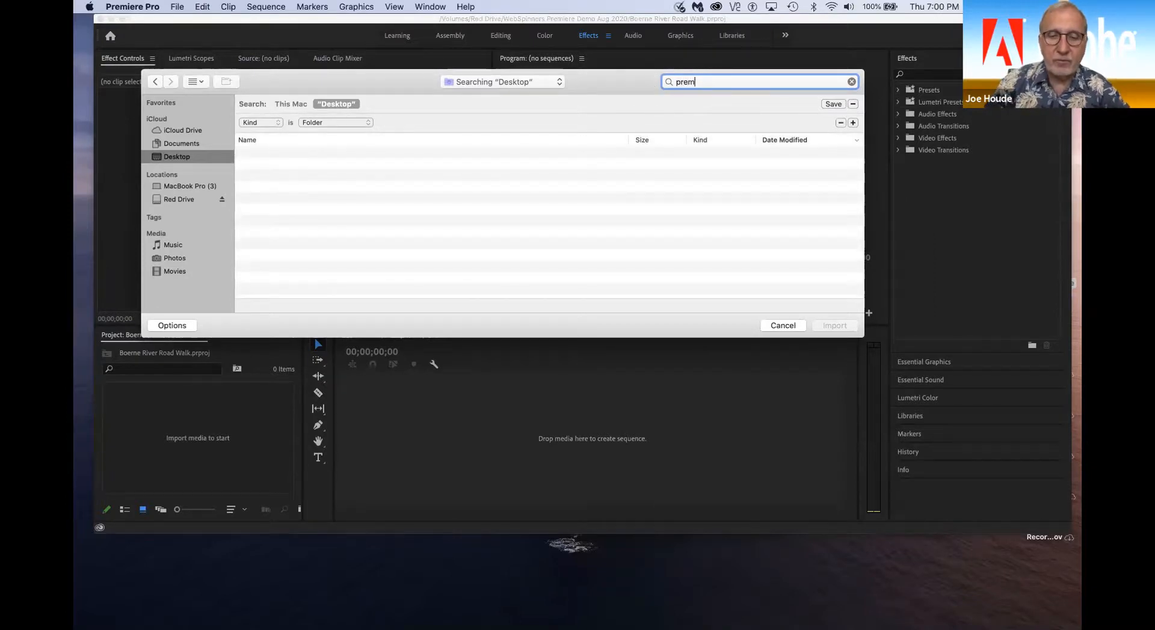
pyautogui.write('iere')
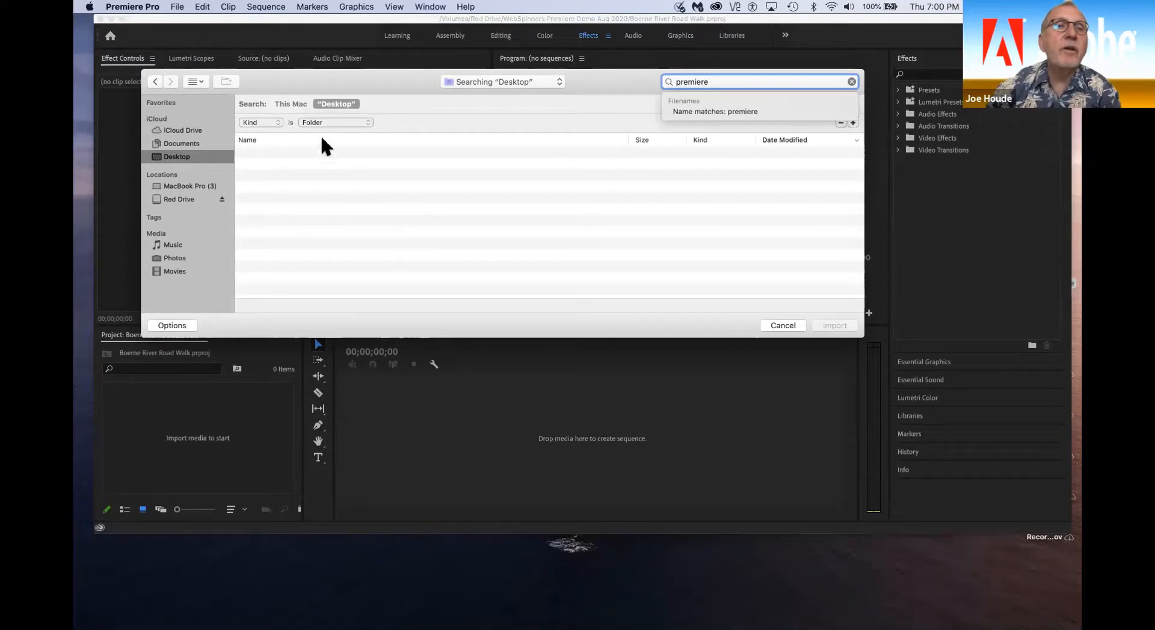
pyautogui.click(284, 104)
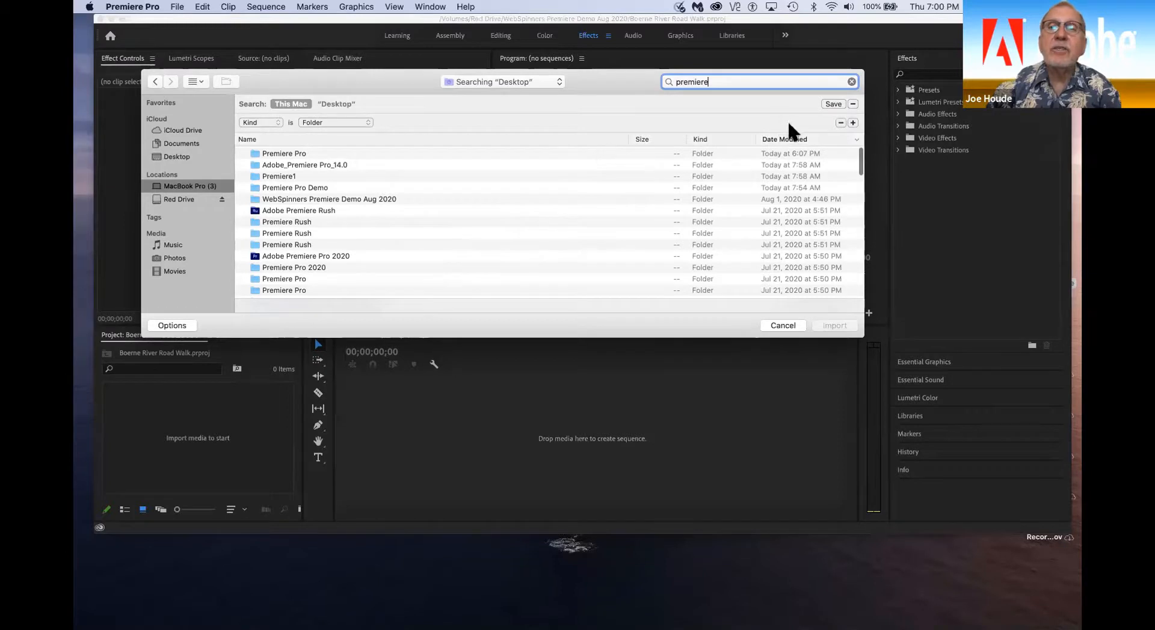
pyautogui.click(779, 139)
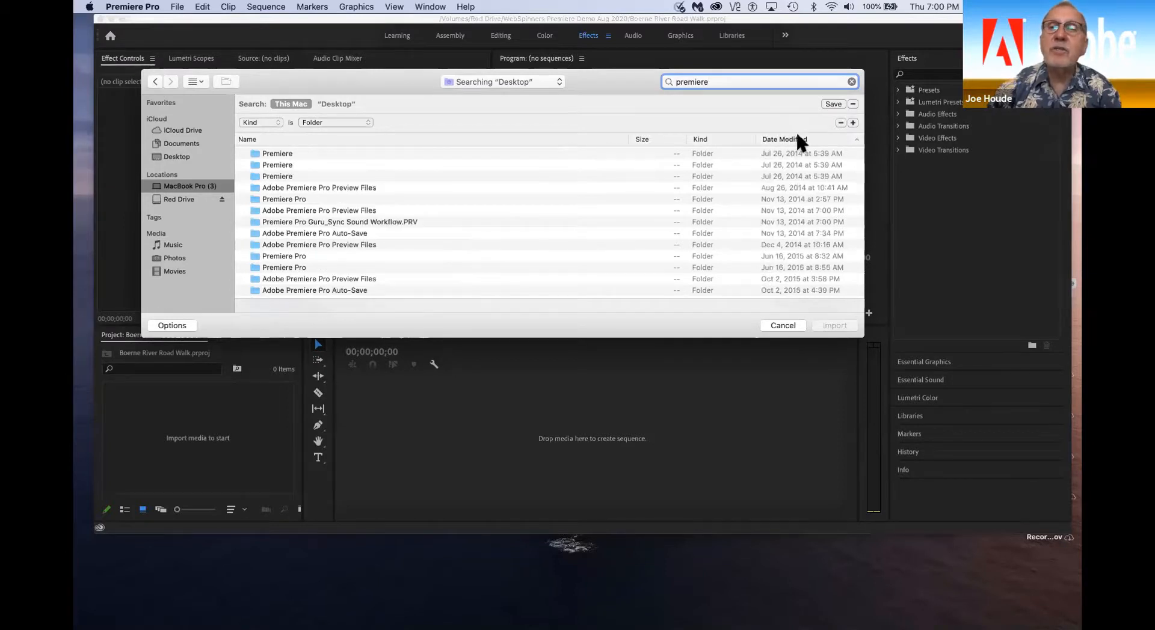
pyautogui.click(797, 140)
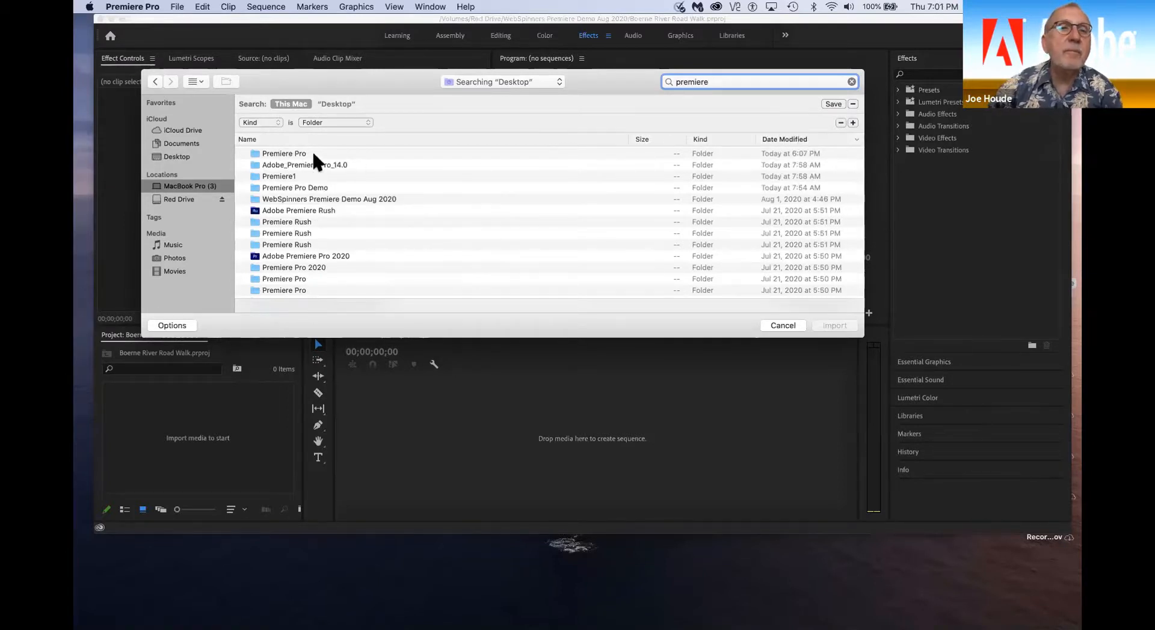
# Step: Look inside the Adobe_Premiere Pro_14.0 folder and go back to the Desktop listing
pyautogui.click(305, 164)
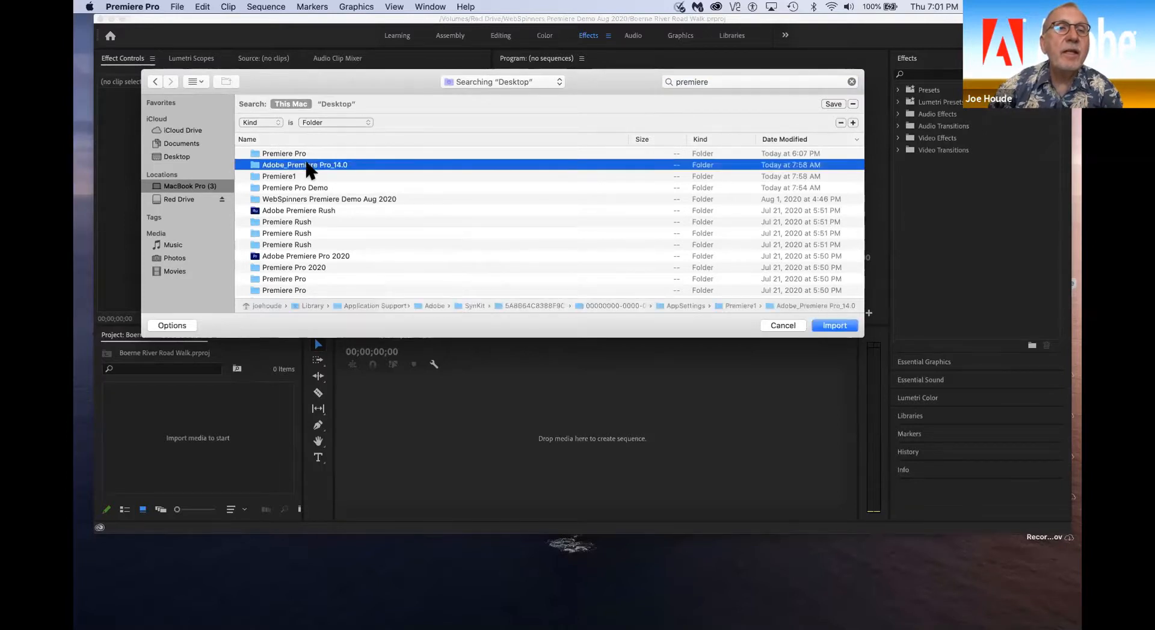
pyautogui.doubleClick(306, 164)
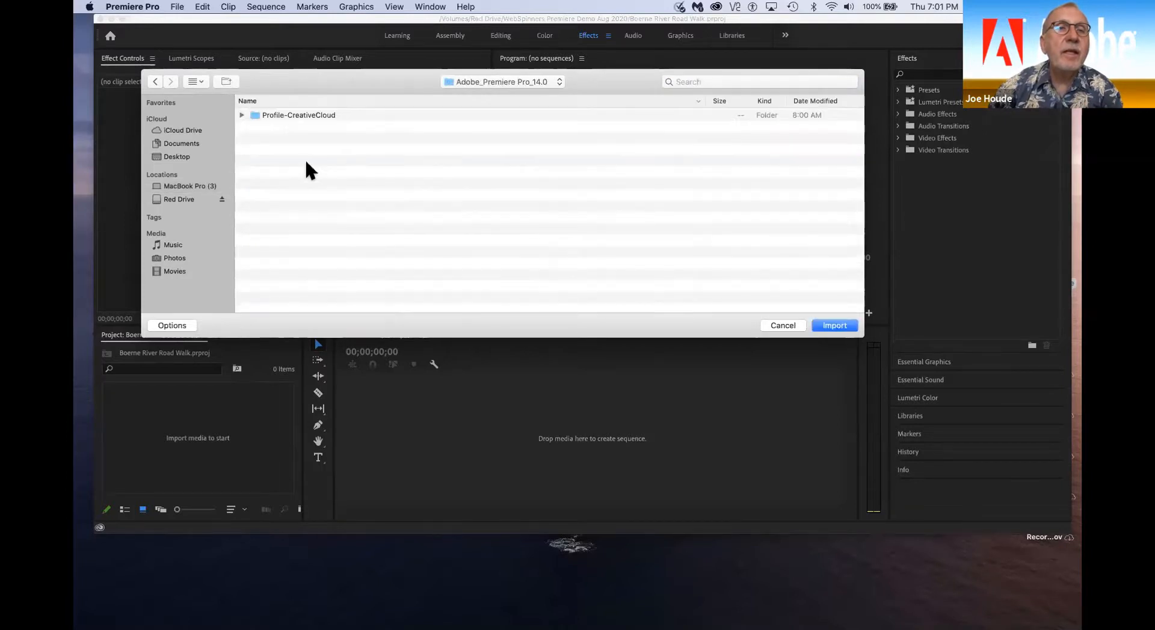
pyautogui.click(156, 80)
pyautogui.click(156, 80)
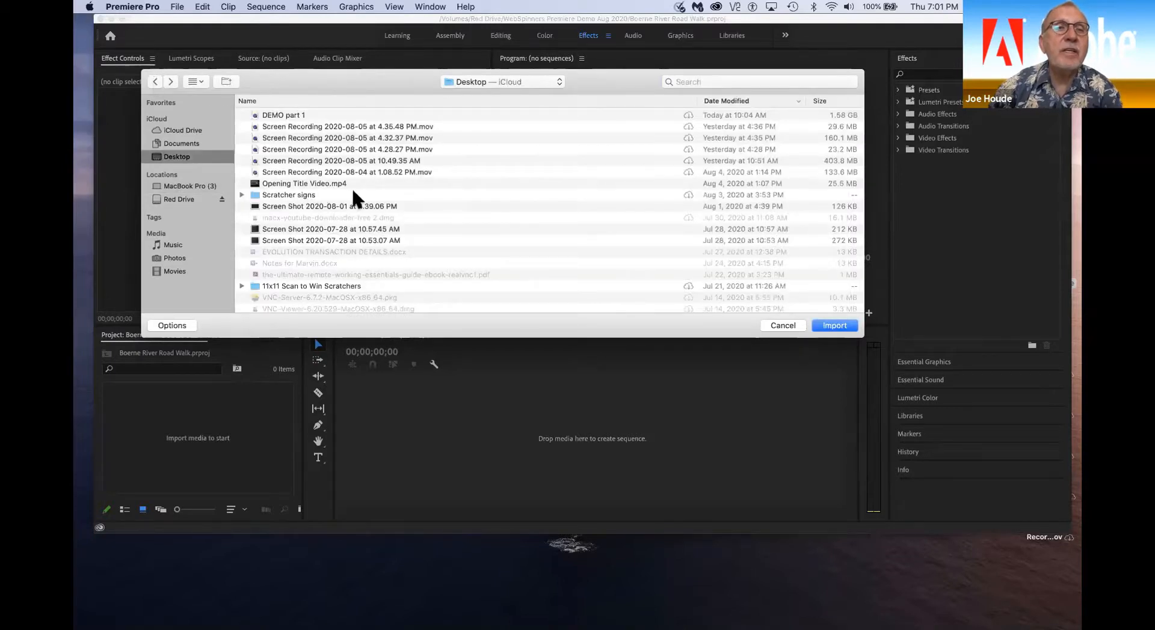
# Step: Look through the Desktop listing again, return to the WebSpinners Premiere Demo folder, and cancel the import
pyautogui.scroll(2, 532, 186)
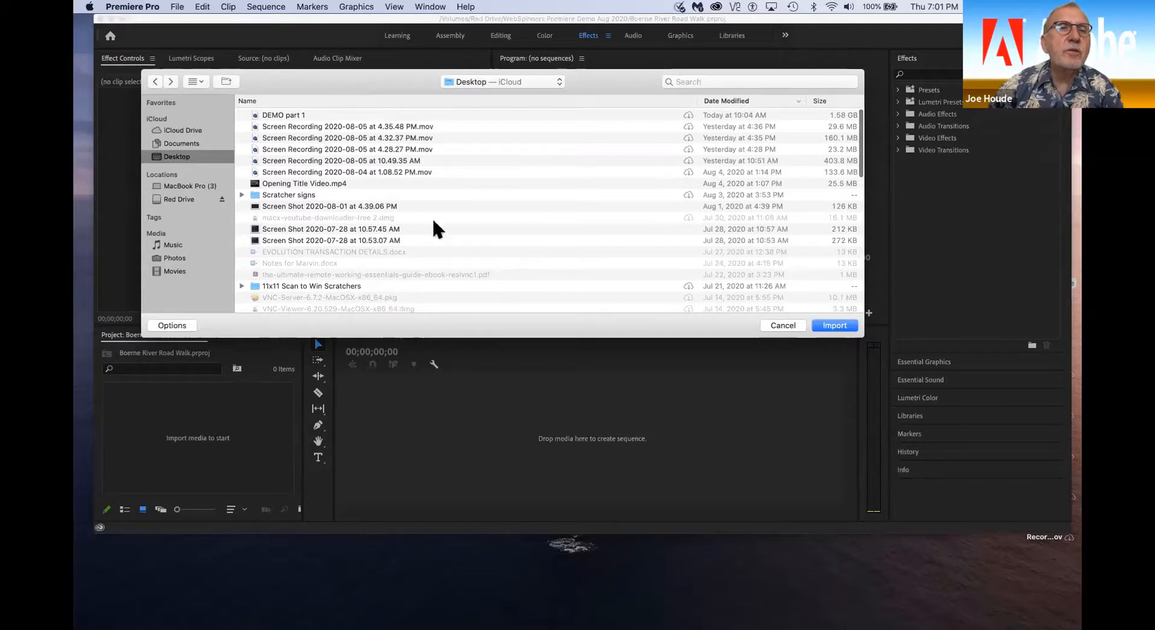
pyautogui.scroll(-5, 553, 194)
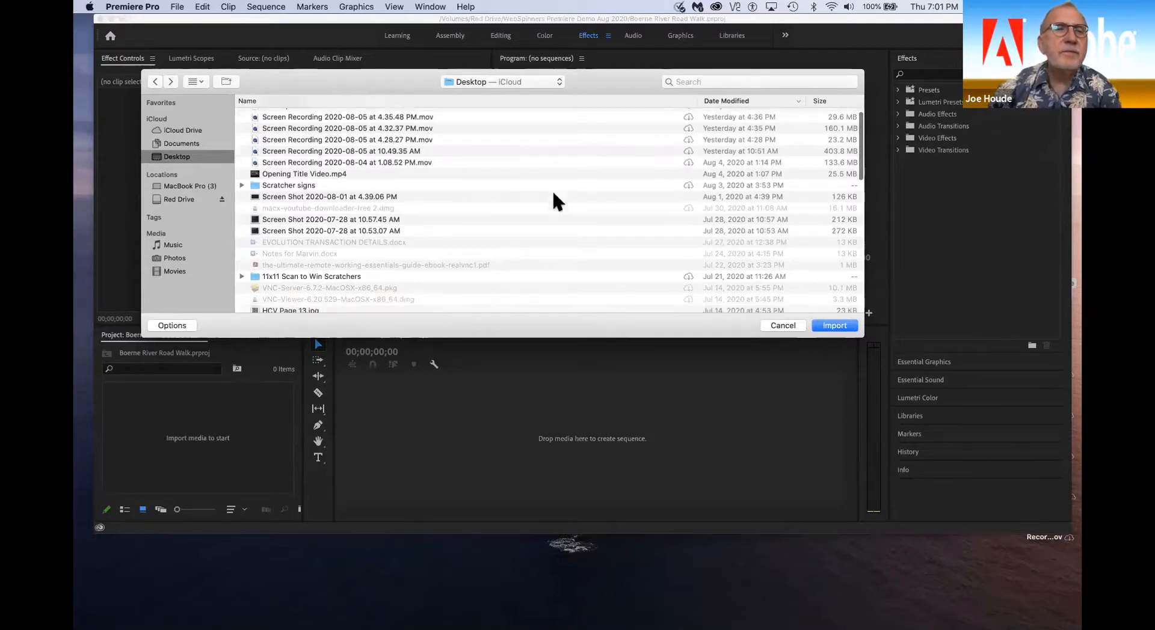
pyautogui.scroll(-5, 553, 190)
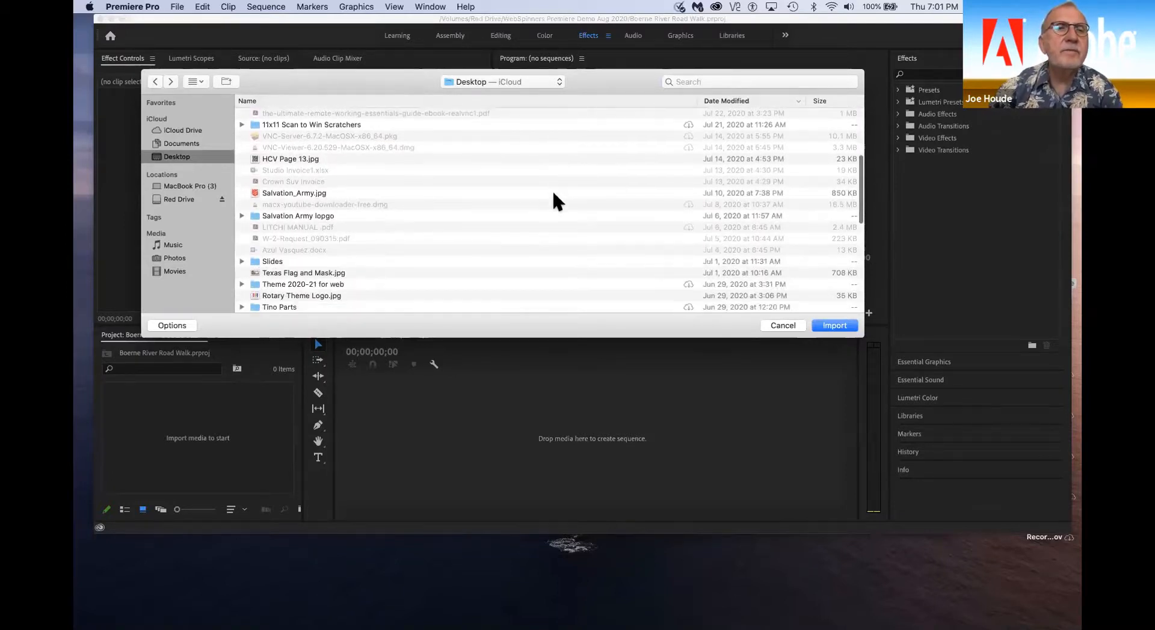
pyautogui.scroll(5, 552, 189)
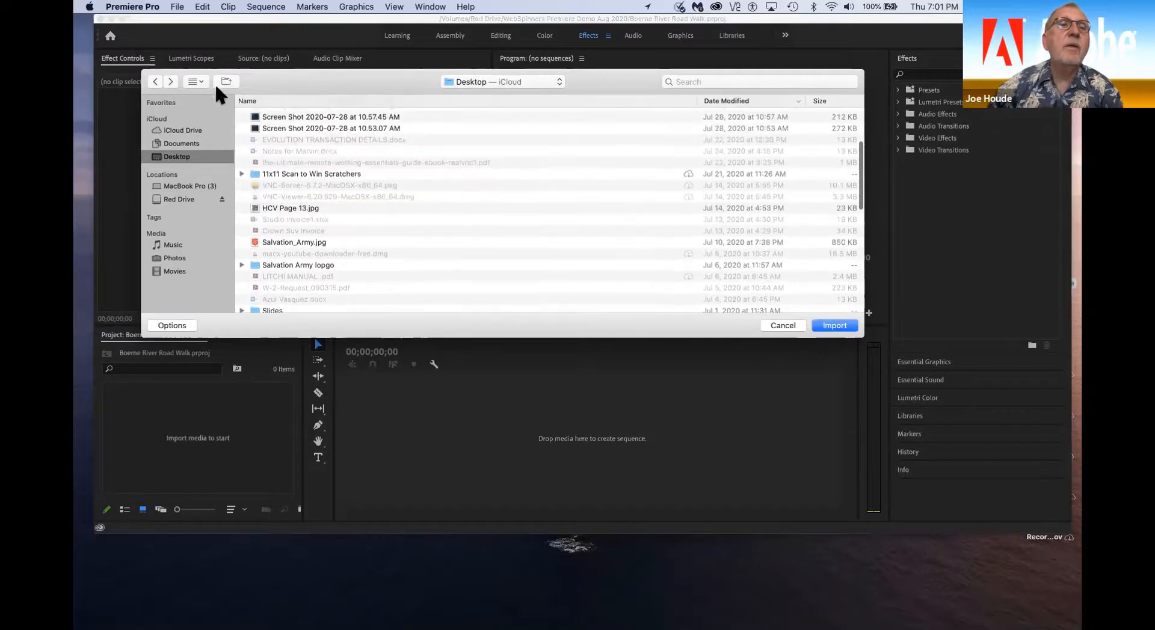
pyautogui.click(151, 77)
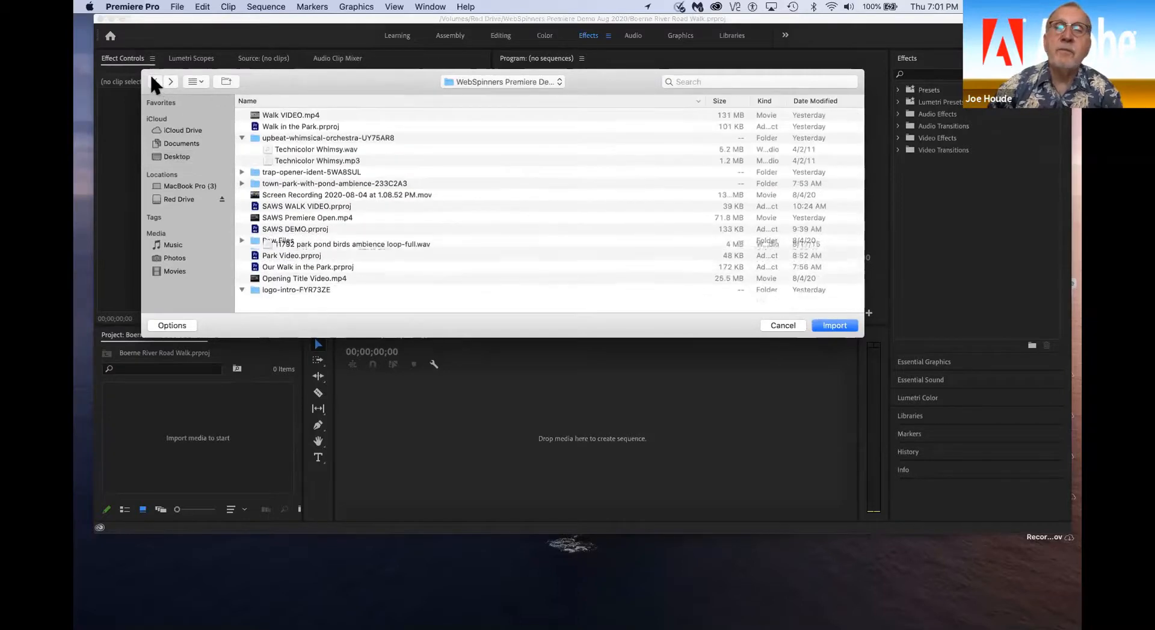
pyautogui.click(783, 325)
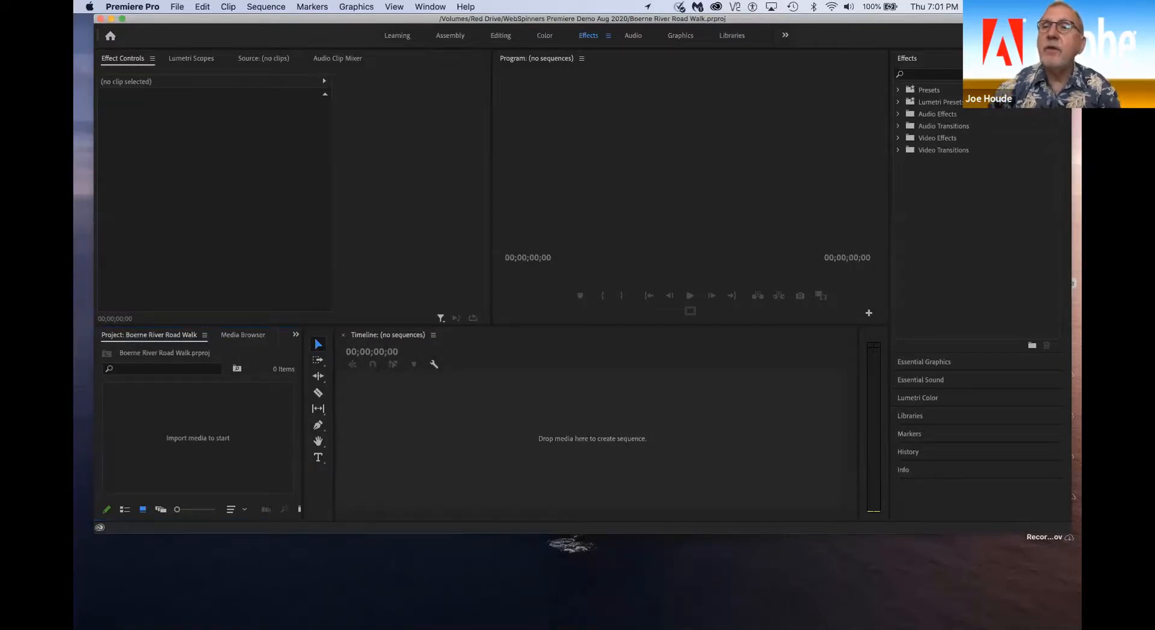
# Step: Narrow the project window to uncover Finder's Premiere Pro Demo folder and import its DRONE, IMAGES, MUSIC, SFX and VIDEO folders into the project
pyautogui.moveTo(1072, 122); pyautogui.dragTo(820, 123)
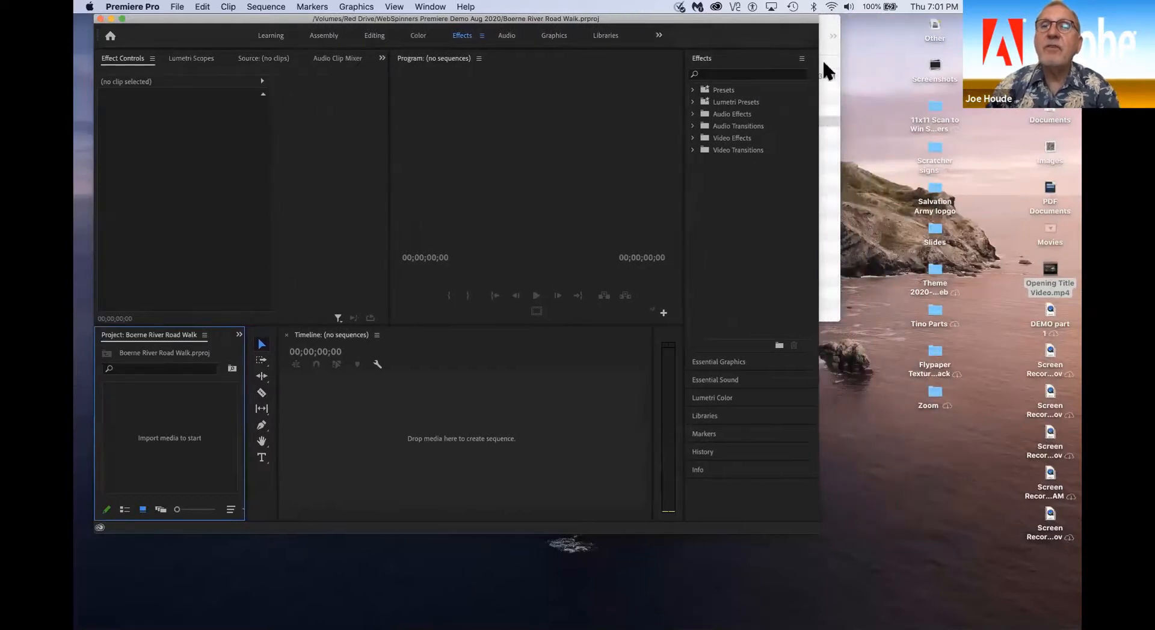
pyautogui.moveTo(832, 49); pyautogui.dragTo(1066, 48)
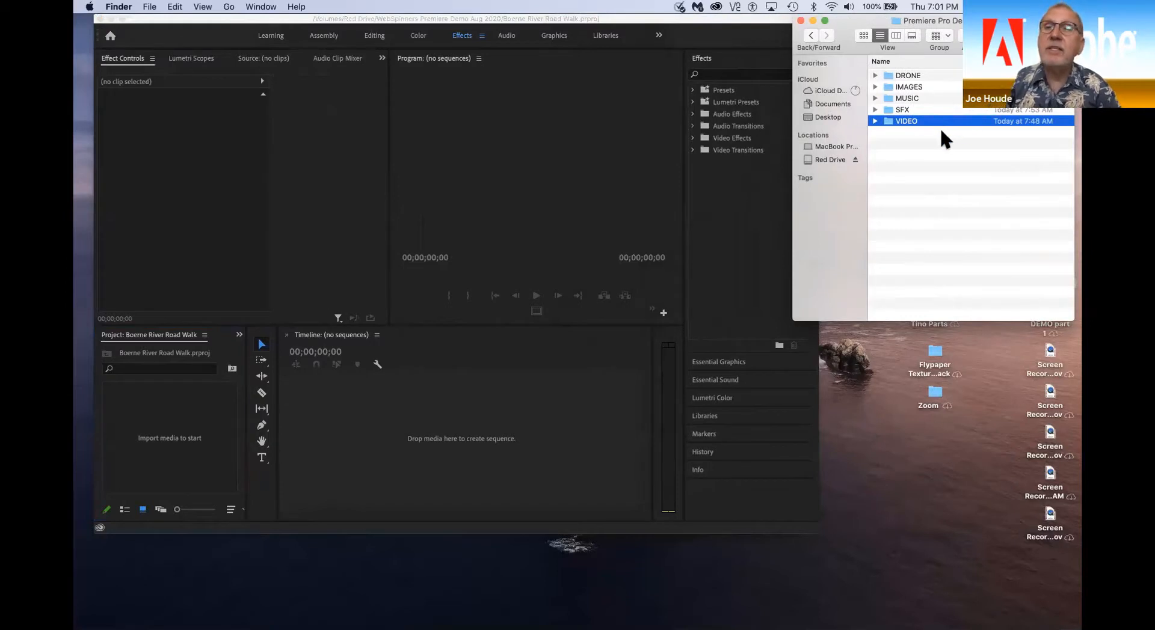
pyautogui.moveTo(943, 139); pyautogui.dragTo(906, 74)
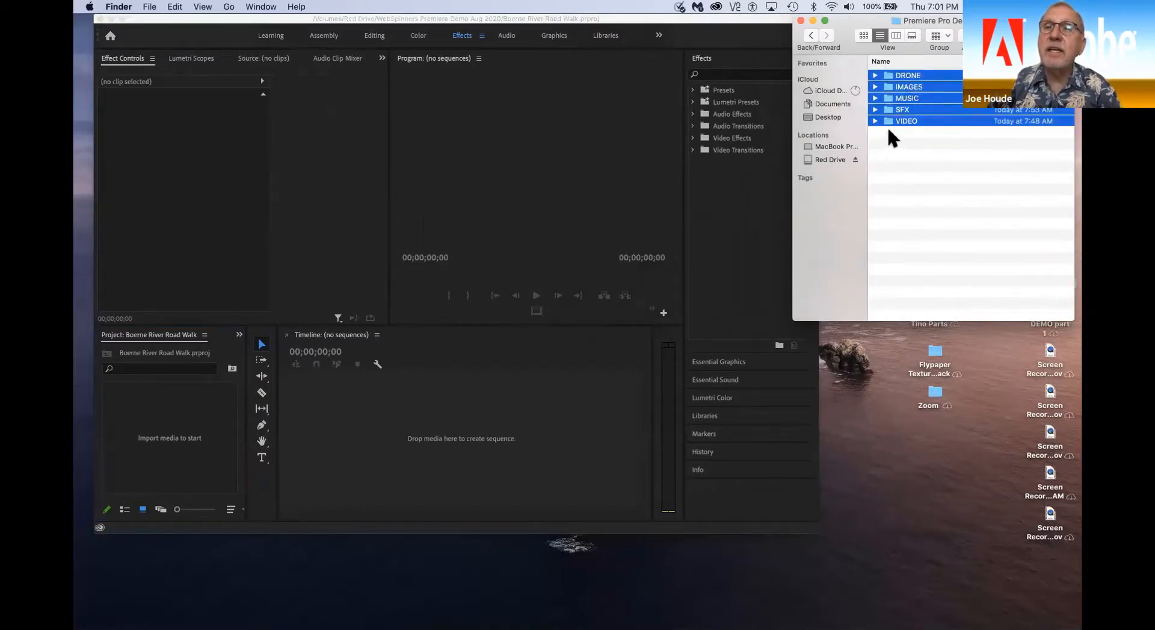
pyautogui.moveTo(889, 124); pyautogui.dragTo(129, 401)
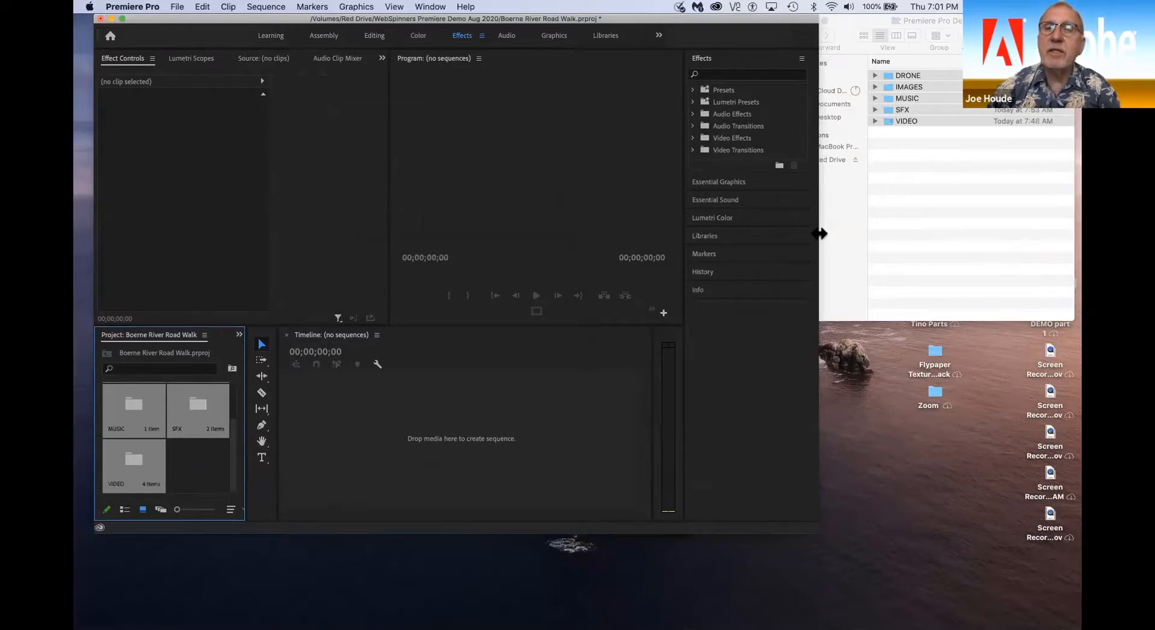
# Step: Widen the project window again and open the imported DRONE bin to select the Walk.MP4 clip
pyautogui.moveTo(820, 232); pyautogui.dragTo(1077, 206)
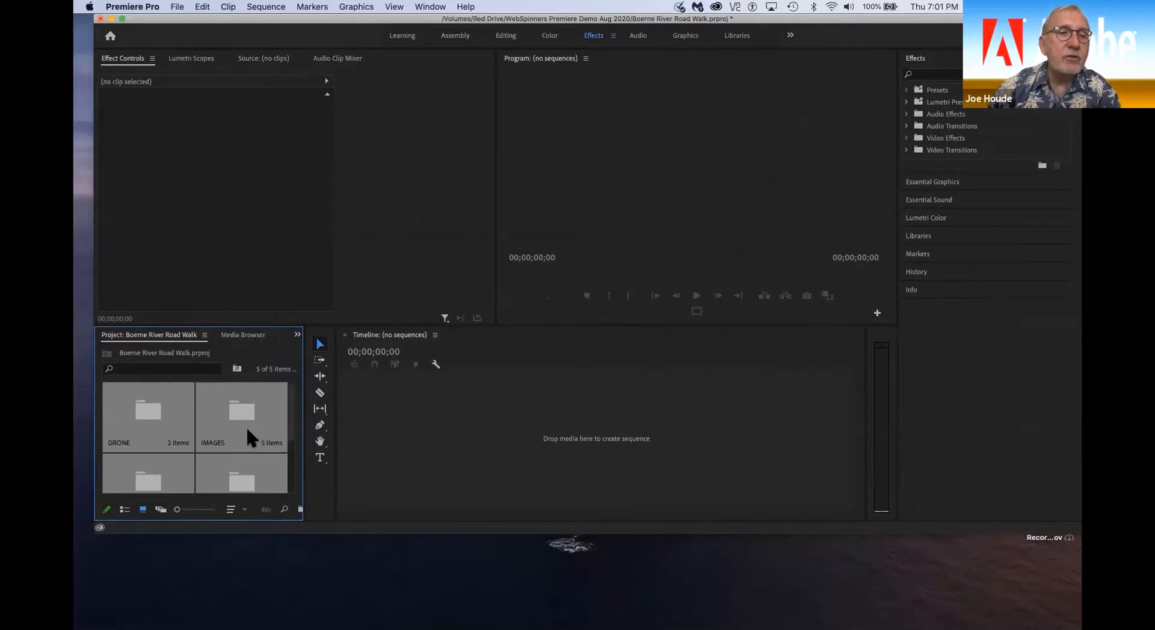
pyautogui.scroll(-3, 252, 438)
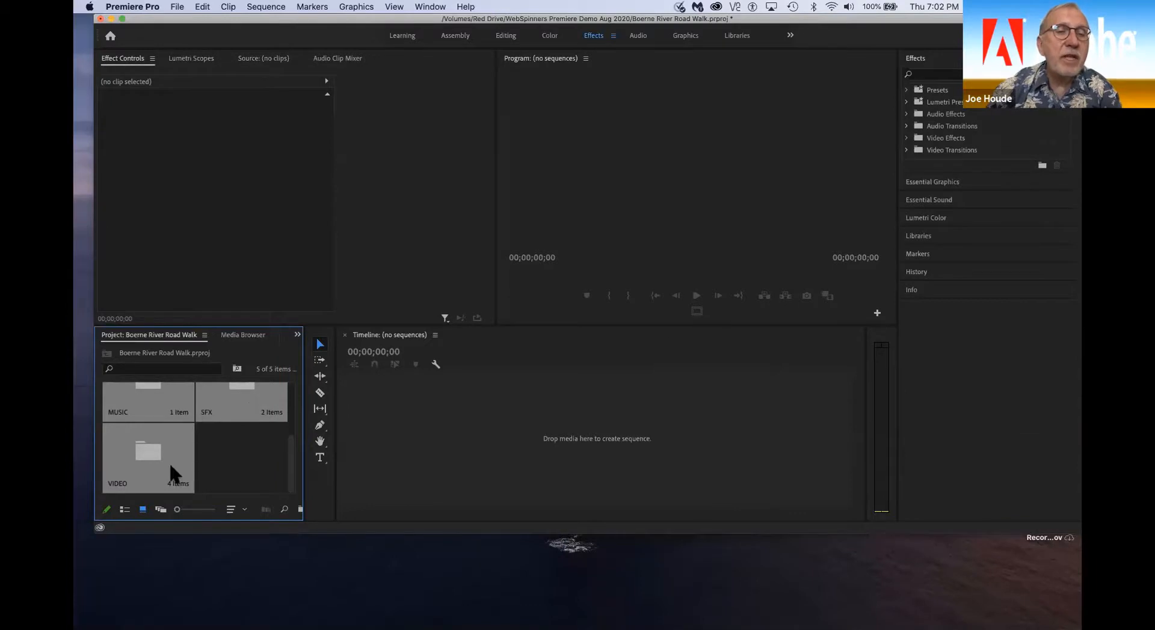
pyautogui.scroll(3, 174, 475)
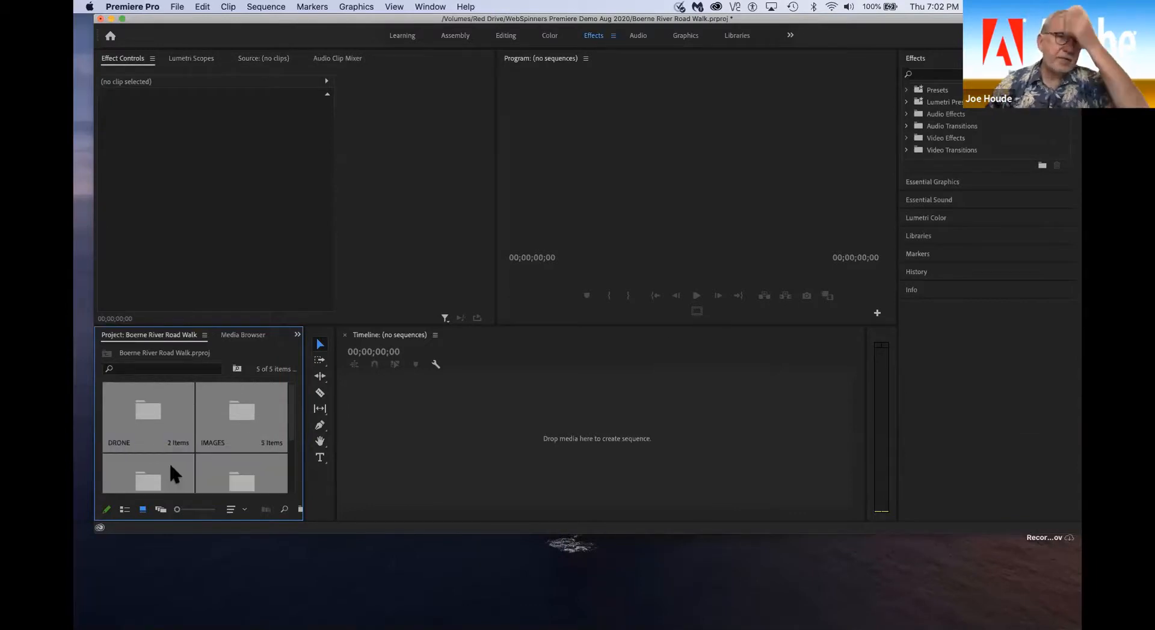
pyautogui.click(174, 475)
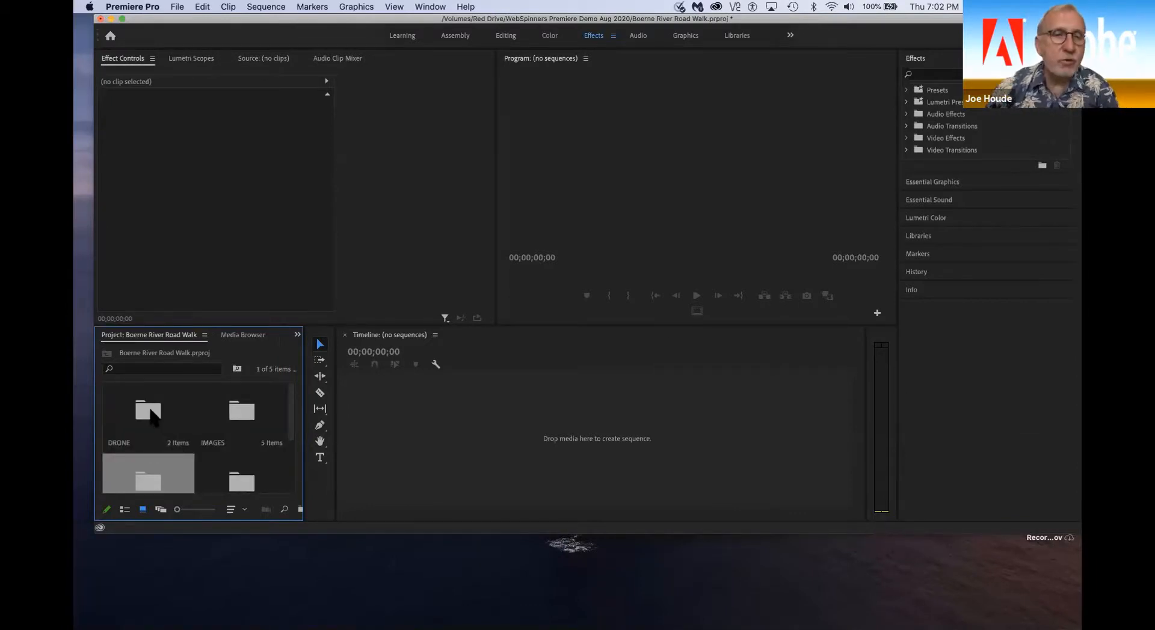
pyautogui.doubleClick(150, 414)
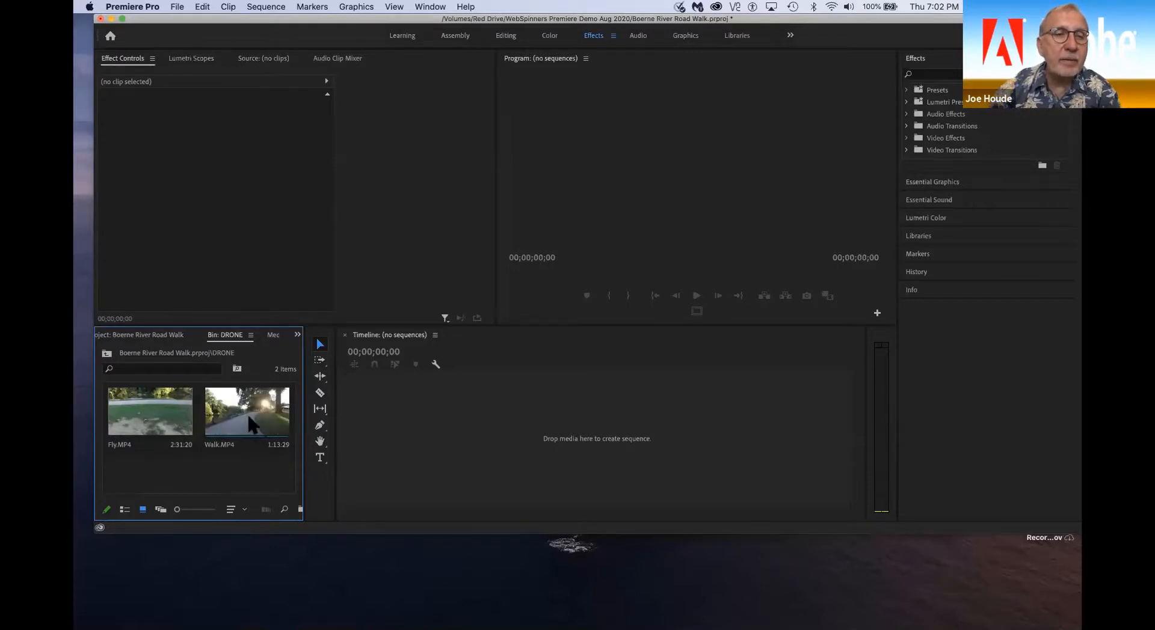
pyautogui.click(221, 424)
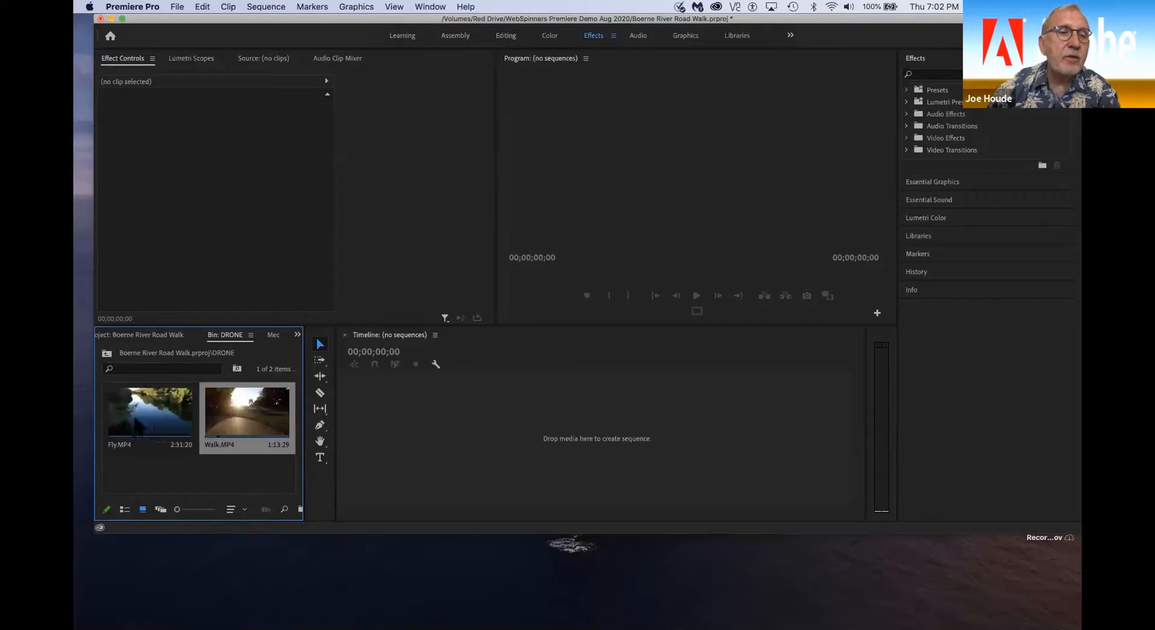
# Step: Load Walk.MP4 for source preview, play and scrub through it, and mark in and out points enclosing a 00:01:00:12 range
pyautogui.doubleClick(251, 410)
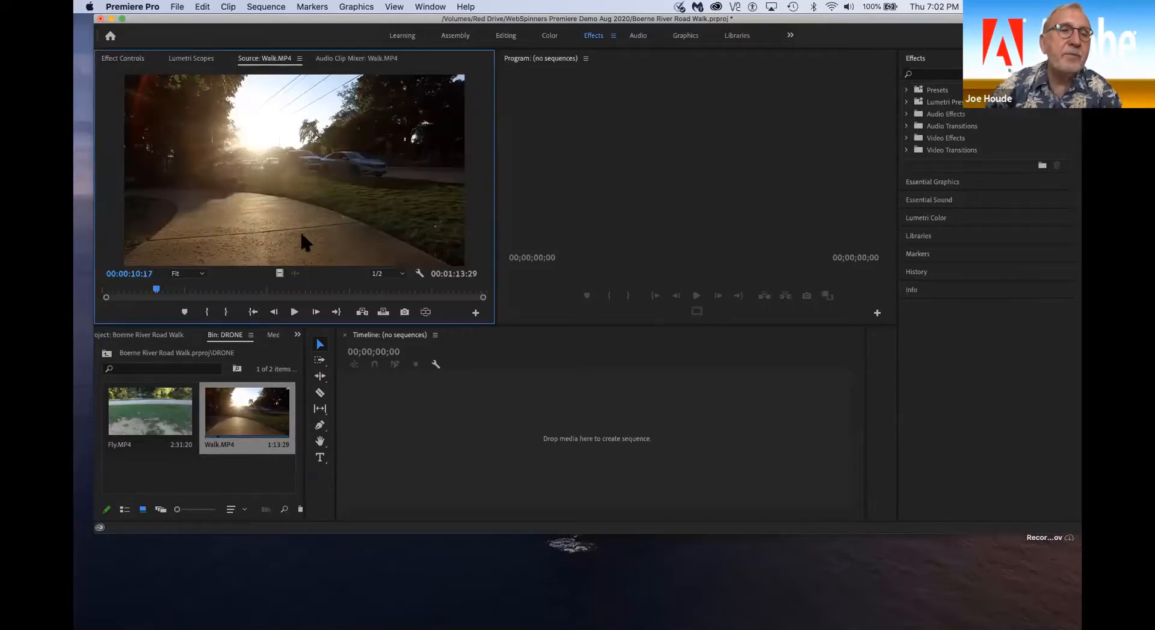
pyautogui.moveTo(157, 290); pyautogui.dragTo(103, 295)
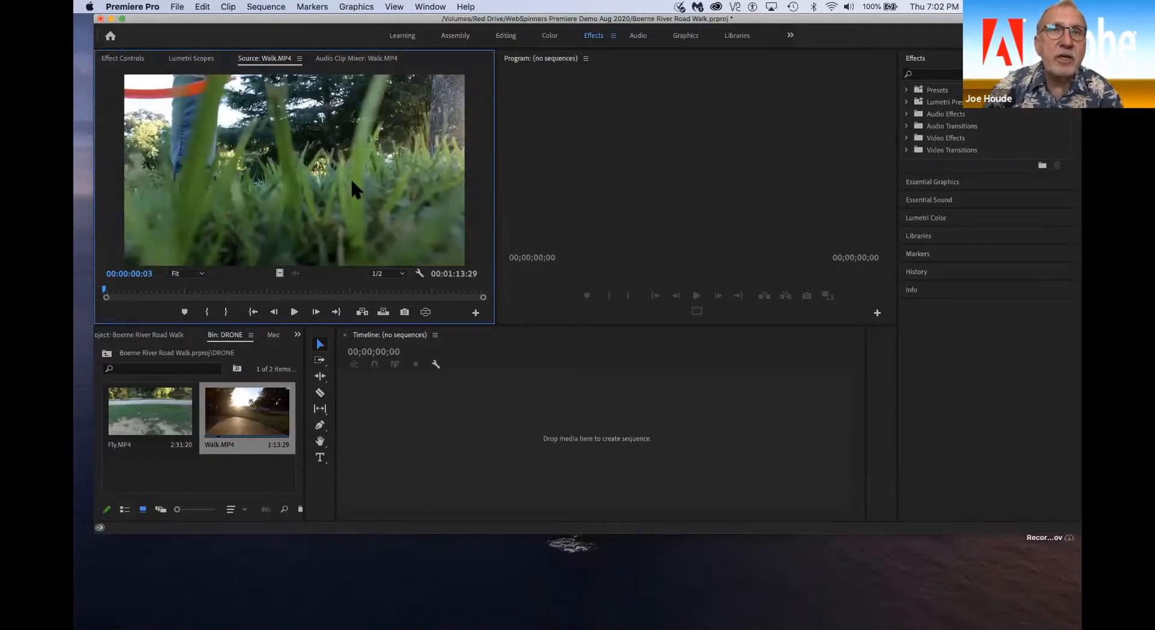
pyautogui.click(294, 312)
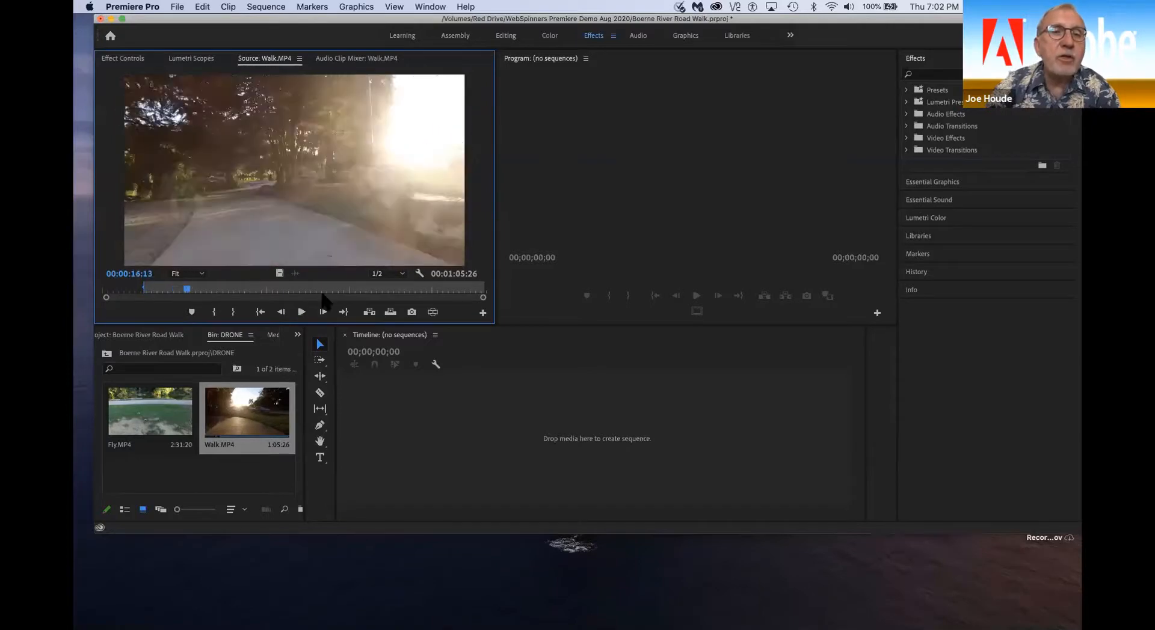
pyautogui.moveTo(177, 289); pyautogui.dragTo(437, 291)
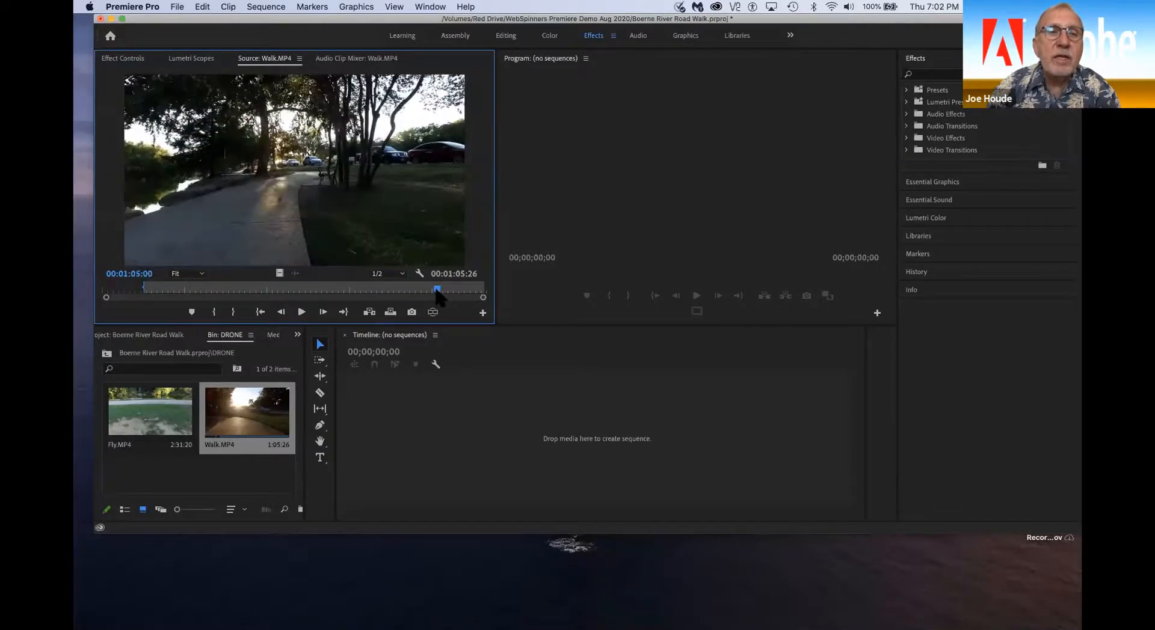
pyautogui.click(301, 313)
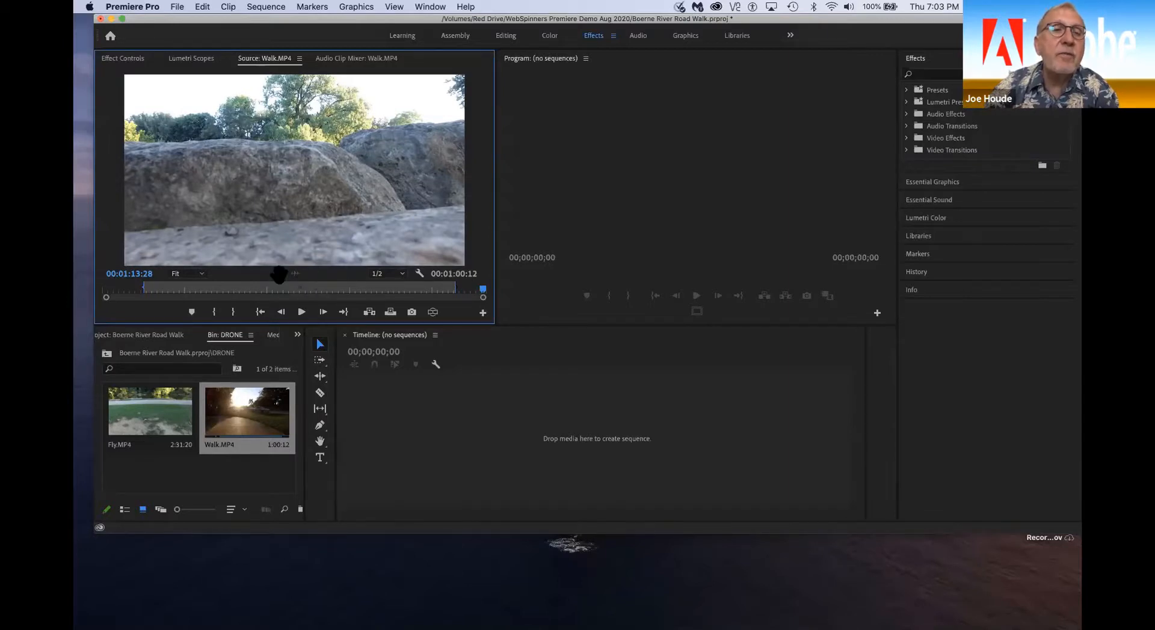
# Step: Create a sequence from the marked Walk.MP4 range by placing only its video in the empty timeline
pyautogui.moveTo(280, 277); pyautogui.dragTo(400, 444)
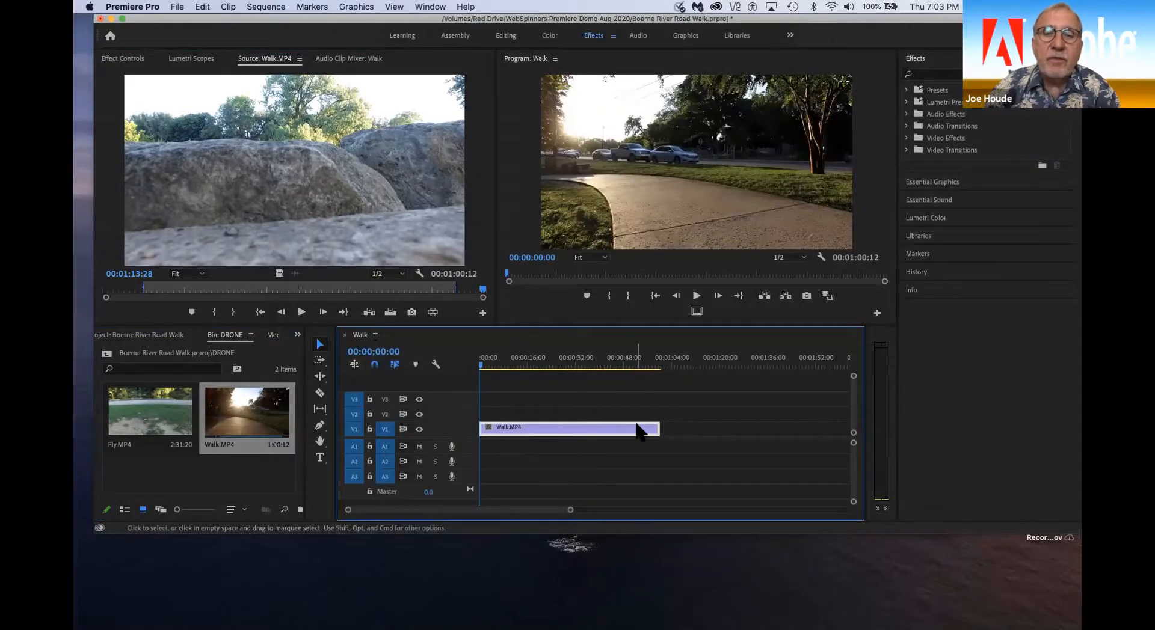
pyautogui.moveTo(482, 366); pyautogui.dragTo(418, 366)
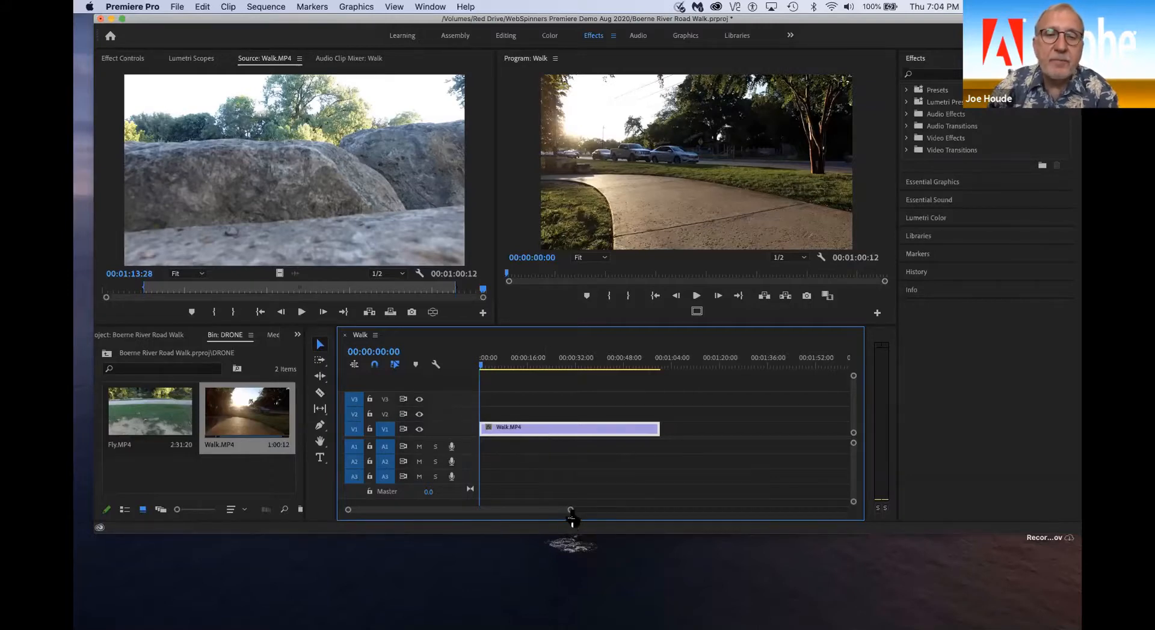
pyautogui.moveTo(570, 510); pyautogui.dragTo(668, 521)
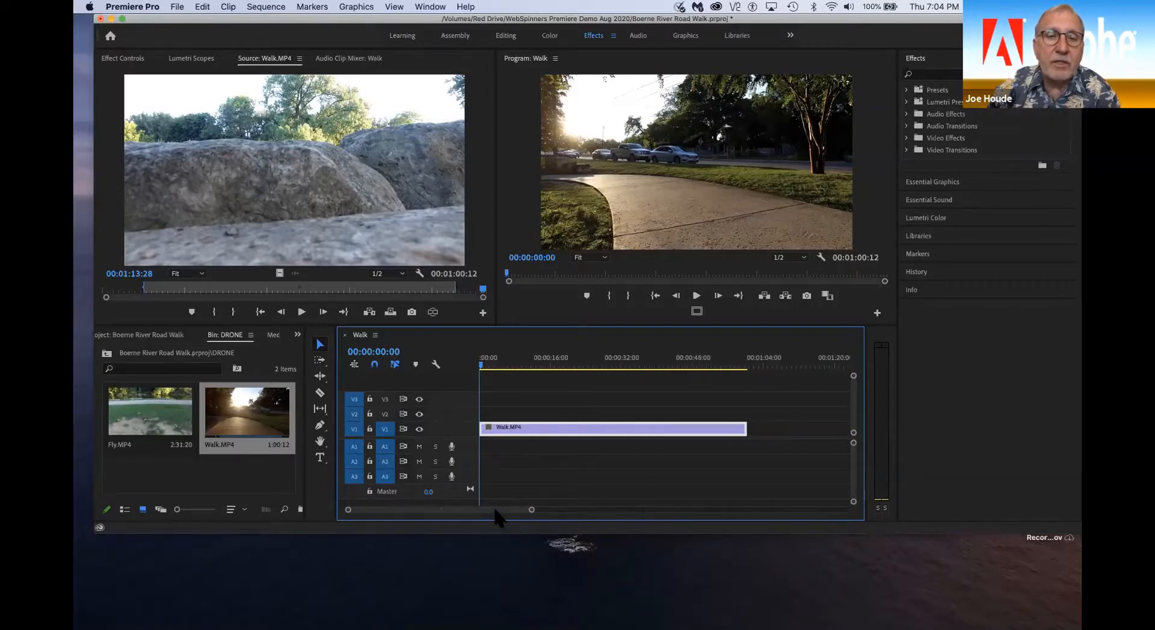
pyautogui.moveTo(495, 509); pyautogui.dragTo(399, 515)
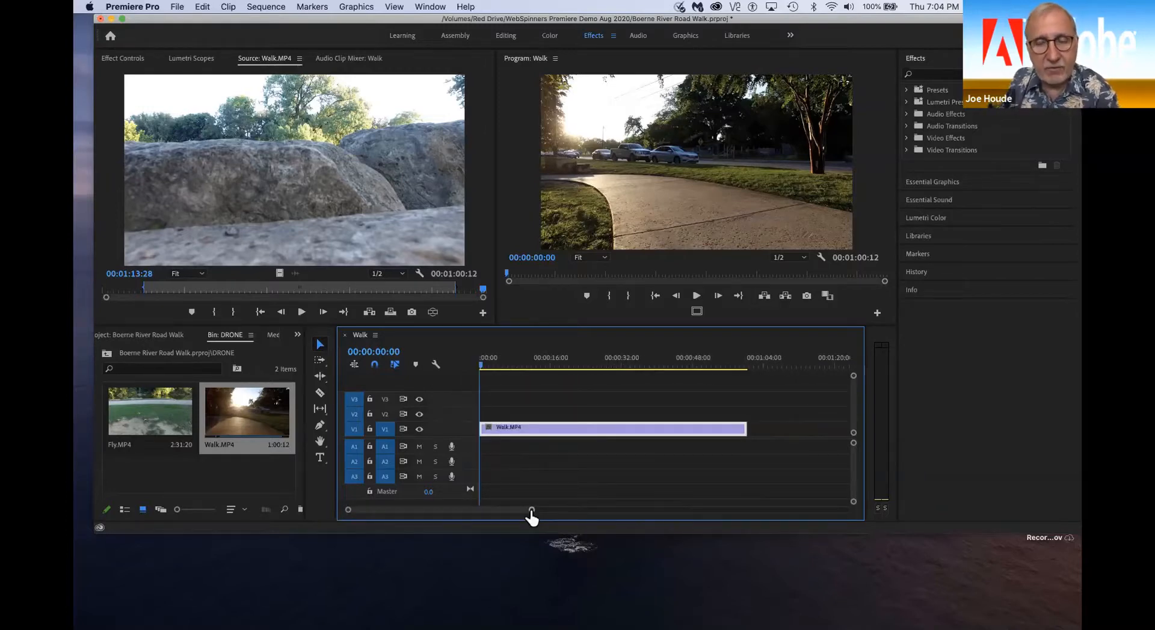
pyautogui.moveTo(532, 516); pyautogui.dragTo(589, 515)
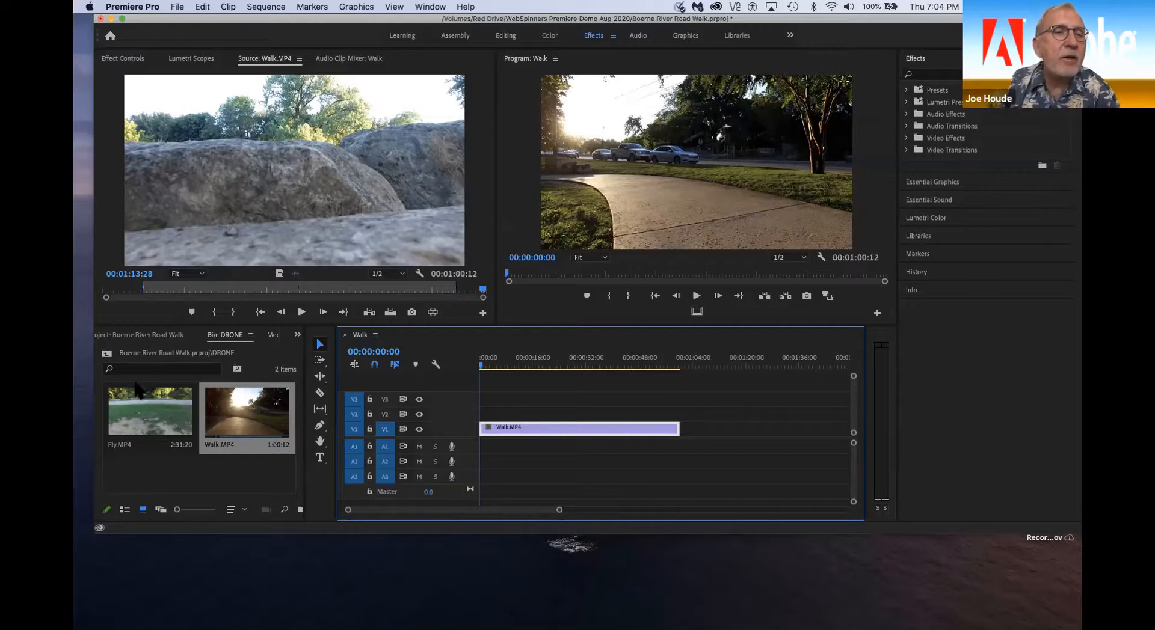
# Step: From the IMAGES bin, place the Overhead.jpg river photo on V2 above Walk.MP4, starting about 3 seconds in, and preview it
pyautogui.click(107, 355)
pyautogui.click(106, 355)
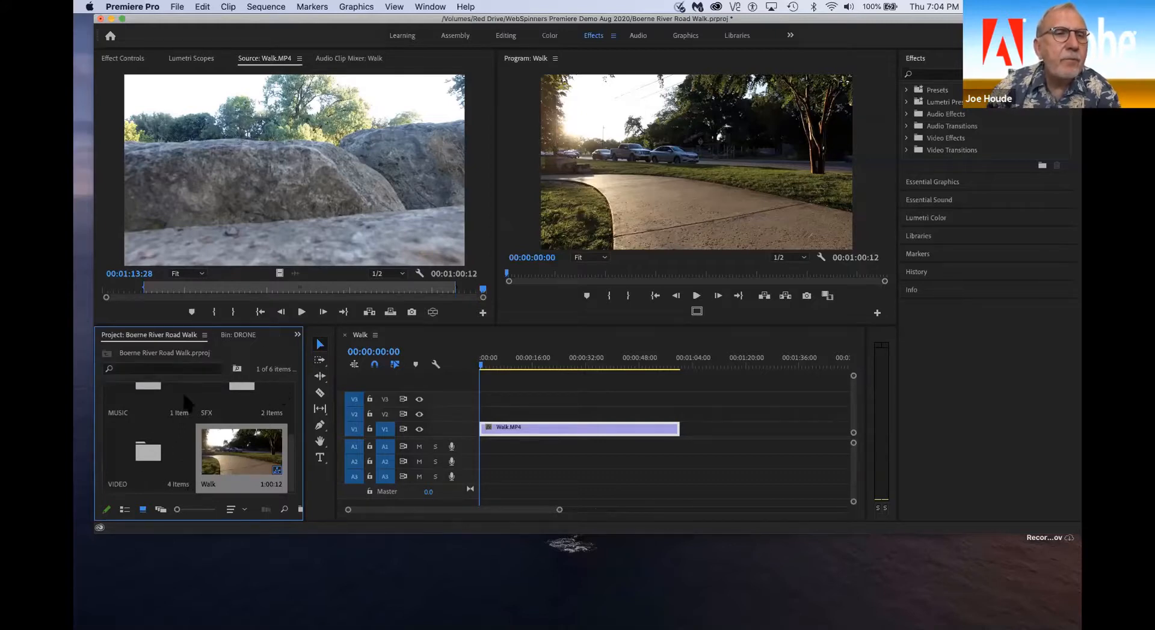
pyautogui.scroll(3, 189, 391)
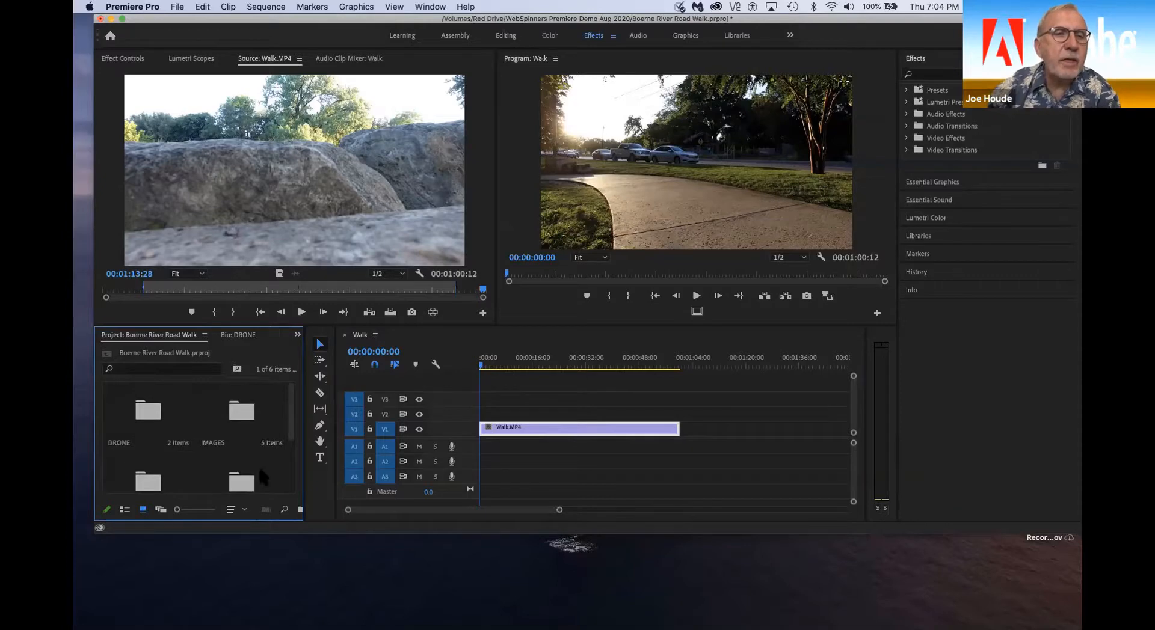
pyautogui.click(244, 407)
pyautogui.doubleClick(244, 407)
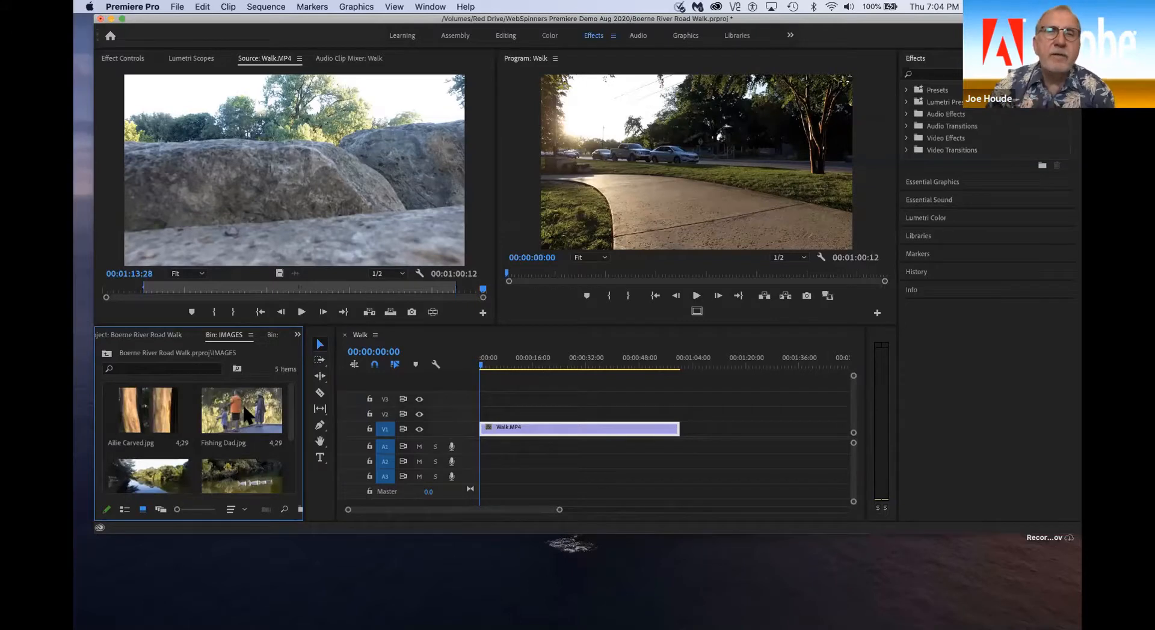
pyautogui.click(152, 474)
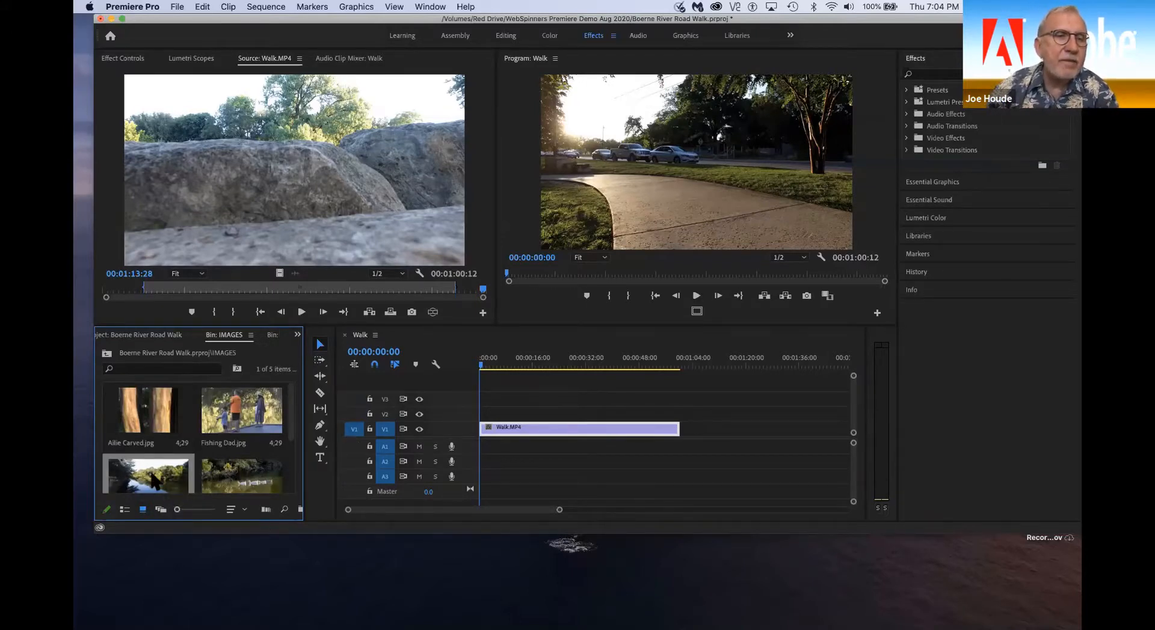
pyautogui.moveTo(151, 482); pyautogui.dragTo(504, 424)
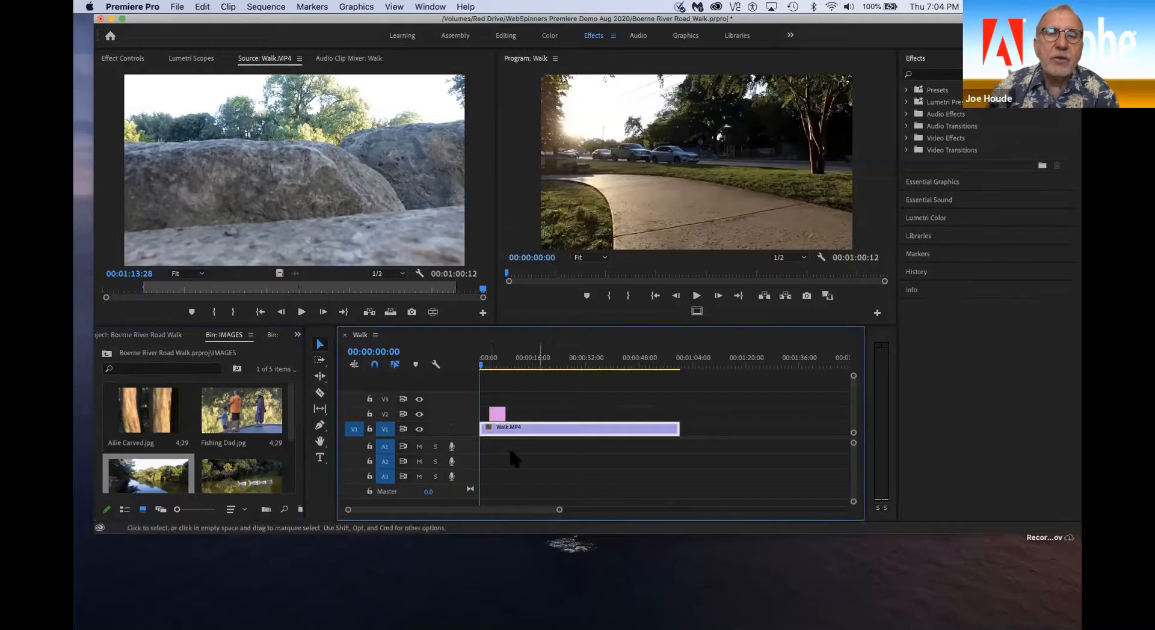
pyautogui.click(495, 366)
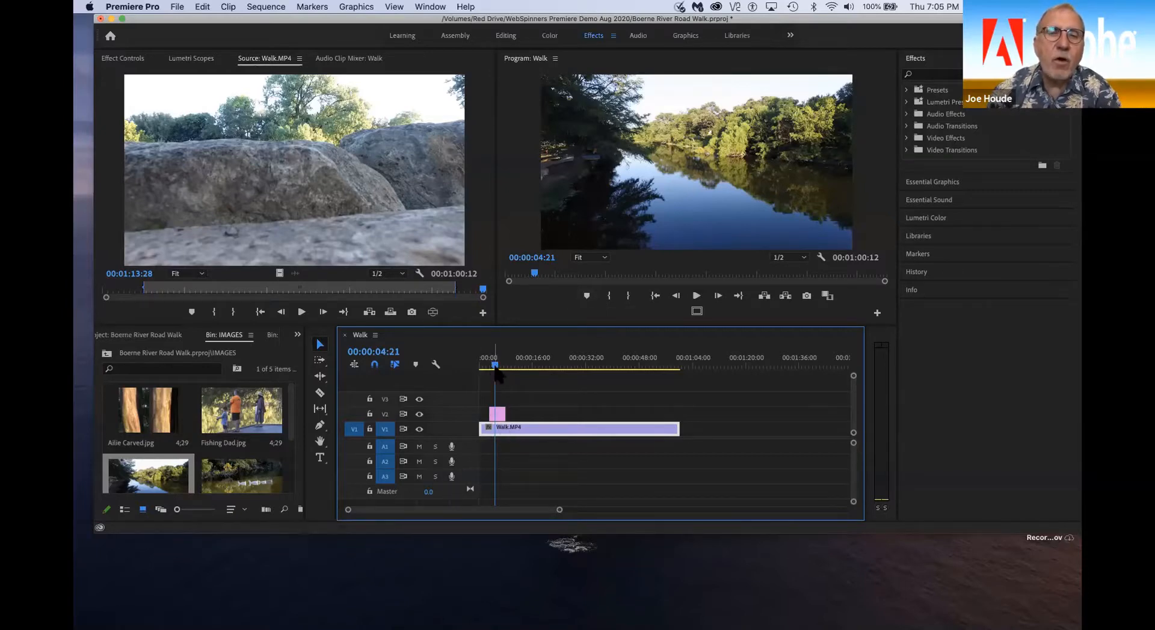
pyautogui.moveTo(495, 365); pyautogui.dragTo(460, 364)
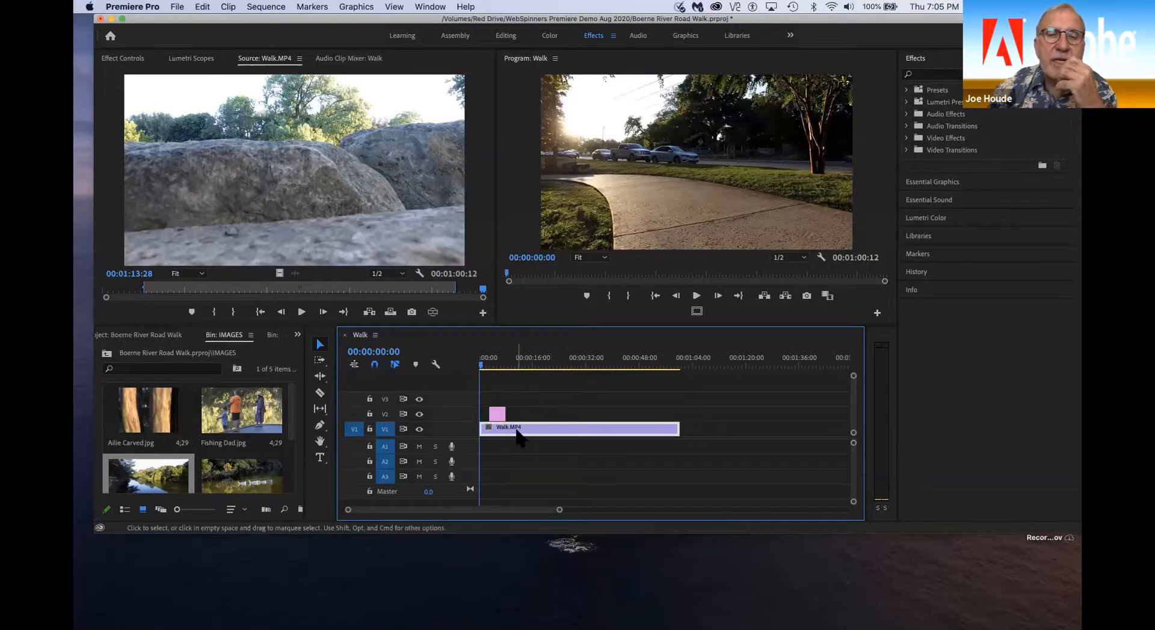
# Step: Turn on Scale keyframing for Overhead.jpg at 100 and move the first keyframe to the clip's start
pyautogui.click(497, 414)
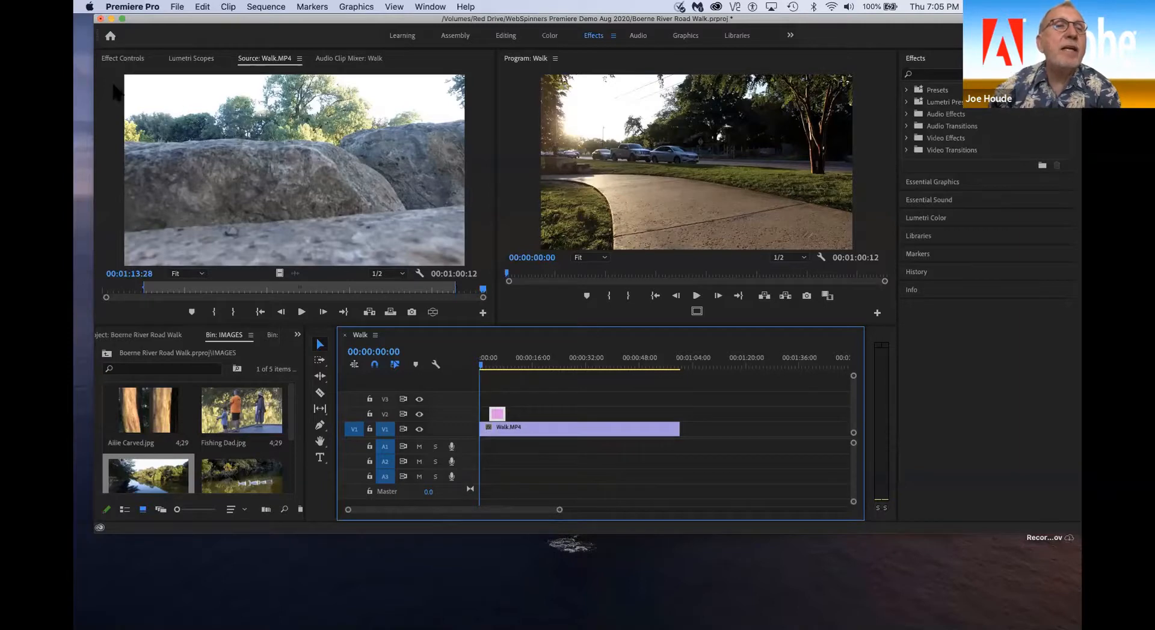
pyautogui.click(124, 59)
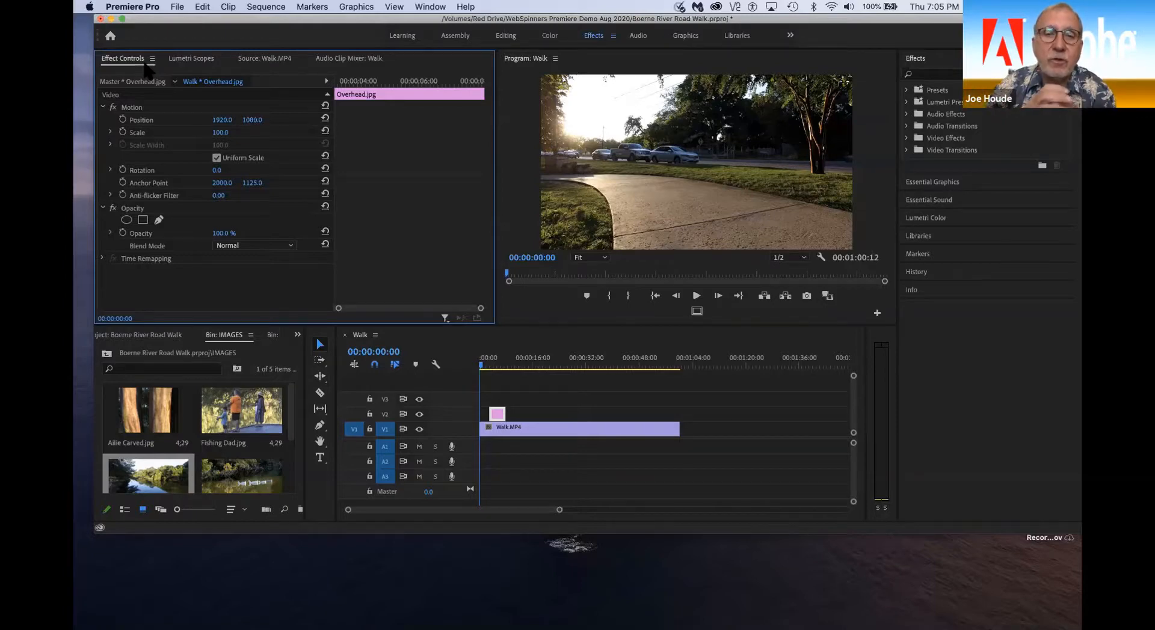
pyautogui.click(494, 364)
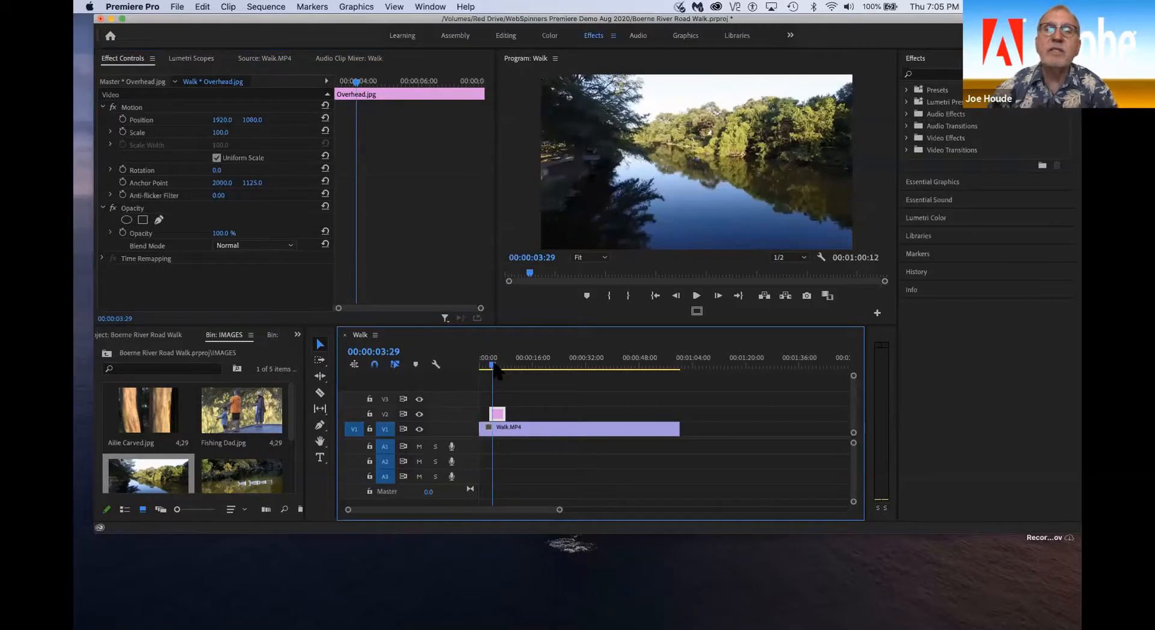
pyautogui.click(123, 132)
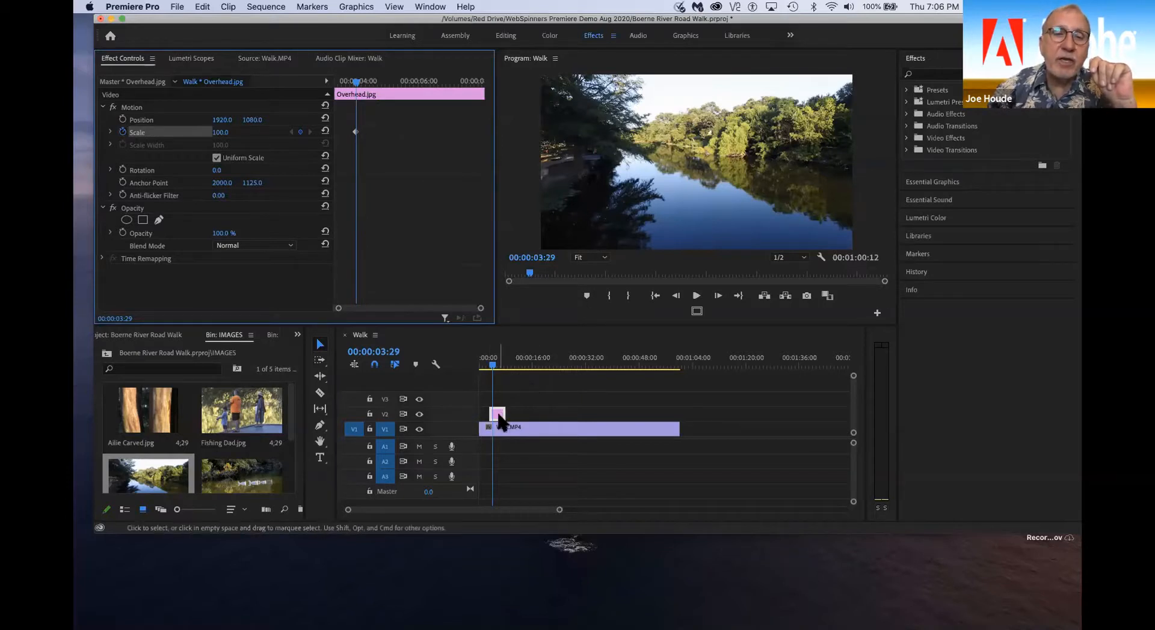
pyautogui.moveTo(560, 510); pyautogui.dragTo(525, 501)
pyautogui.click(495, 504)
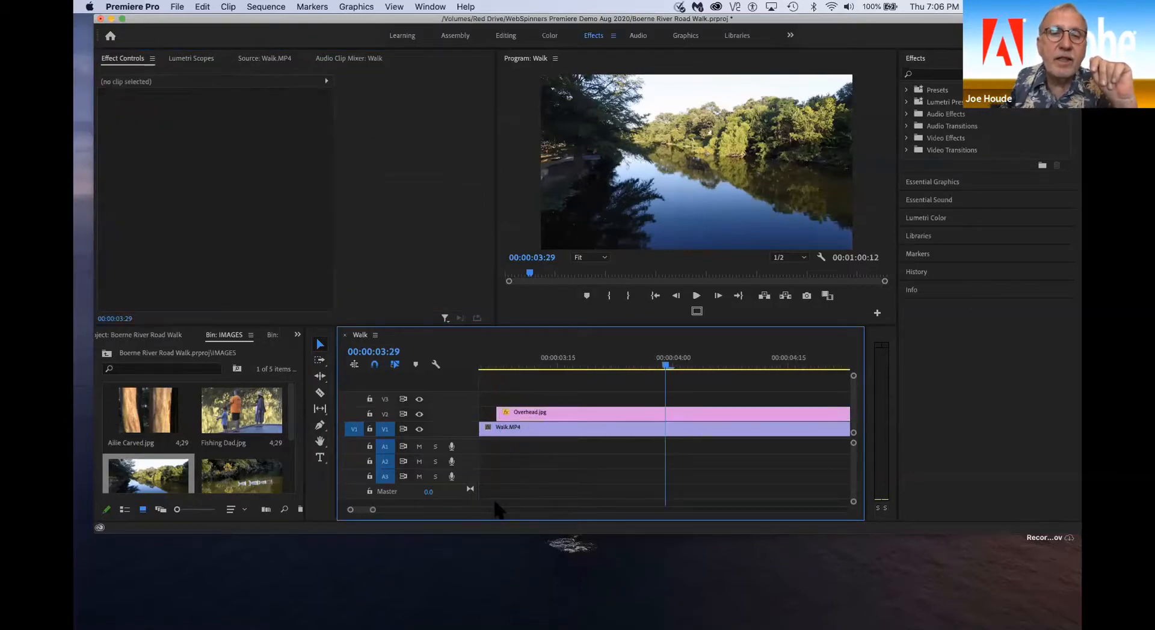
pyautogui.click(241, 219)
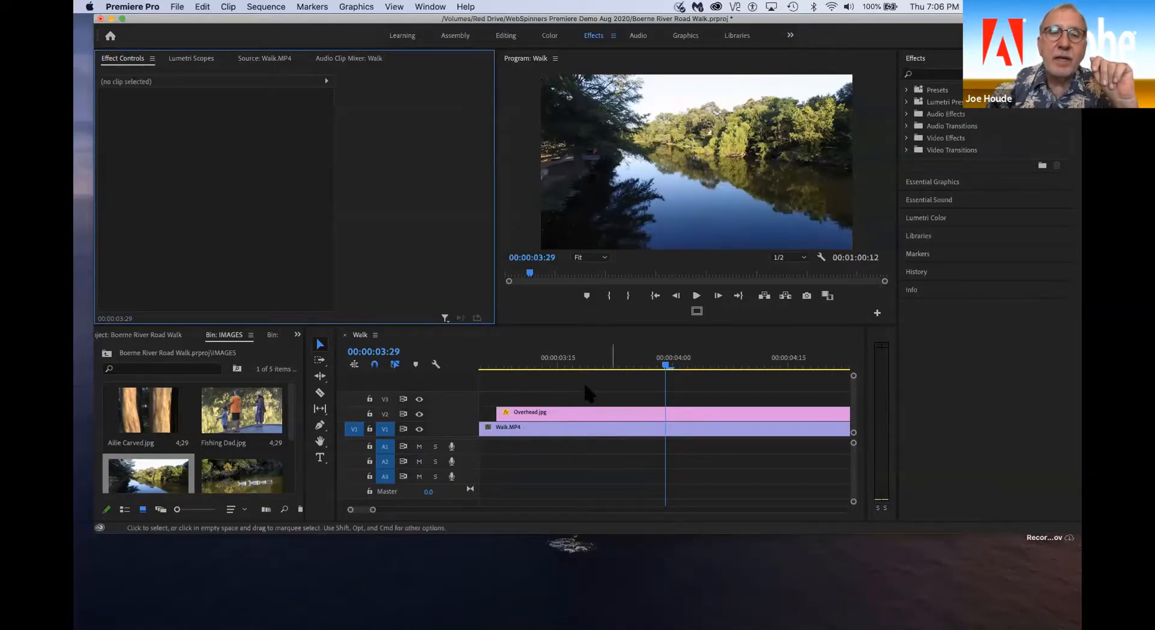
pyautogui.click(587, 412)
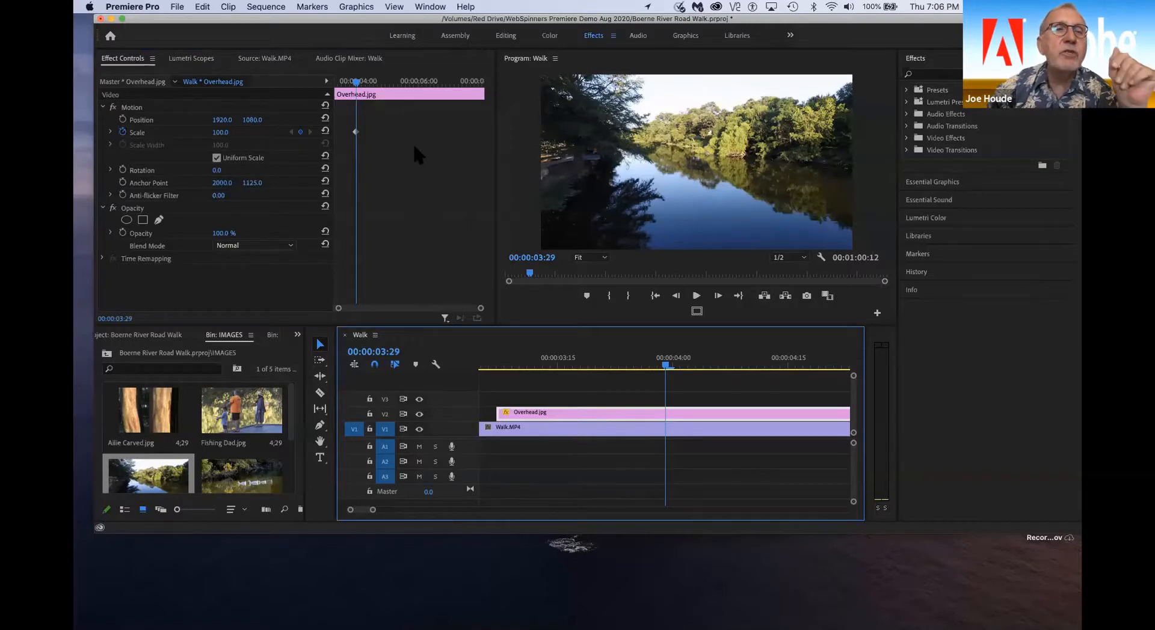
pyautogui.click(358, 140)
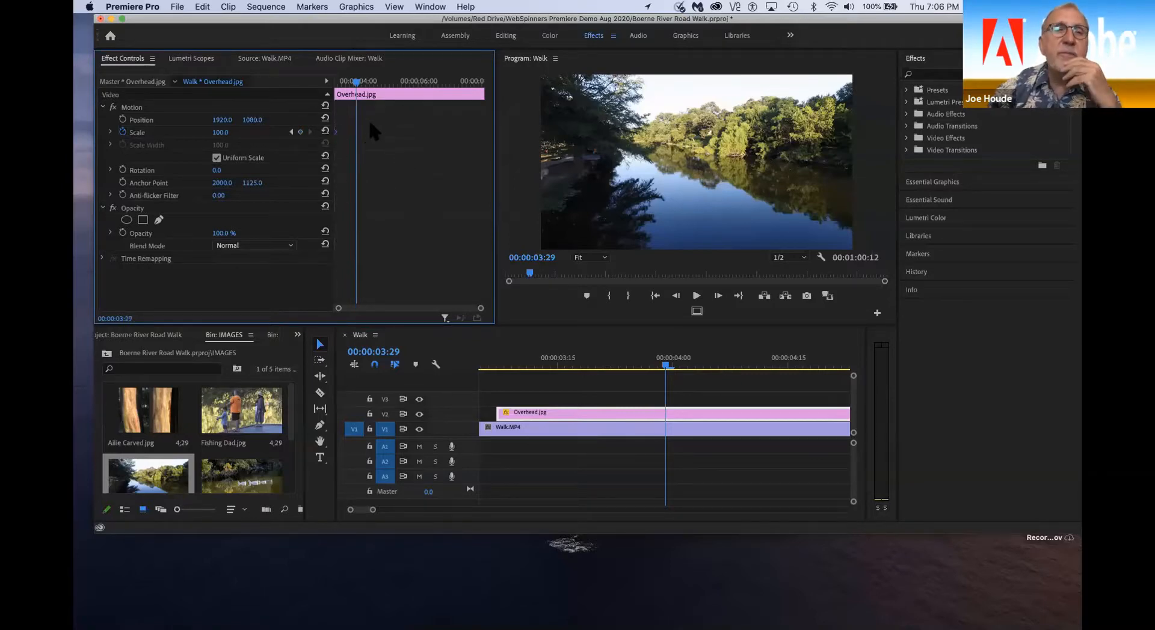
# Step: Add a second Scale keyframe near Overhead.jpg's end at 00:00:08:05 and set its scale to 236
pyautogui.moveTo(371, 83); pyautogui.dragTo(481, 95)
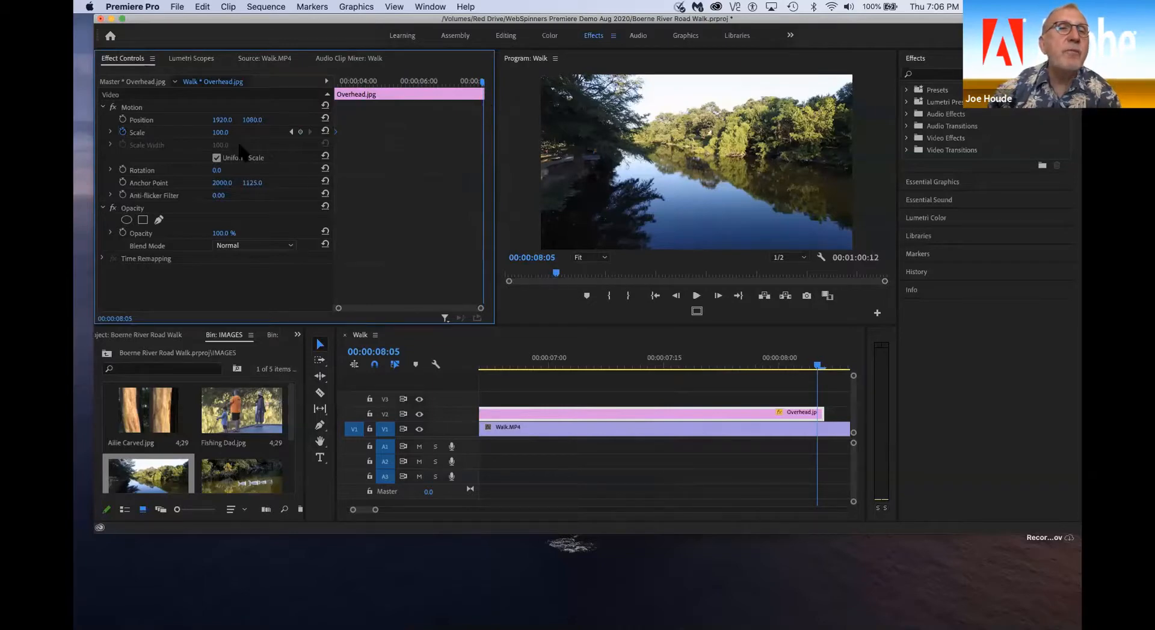
pyautogui.click(300, 131)
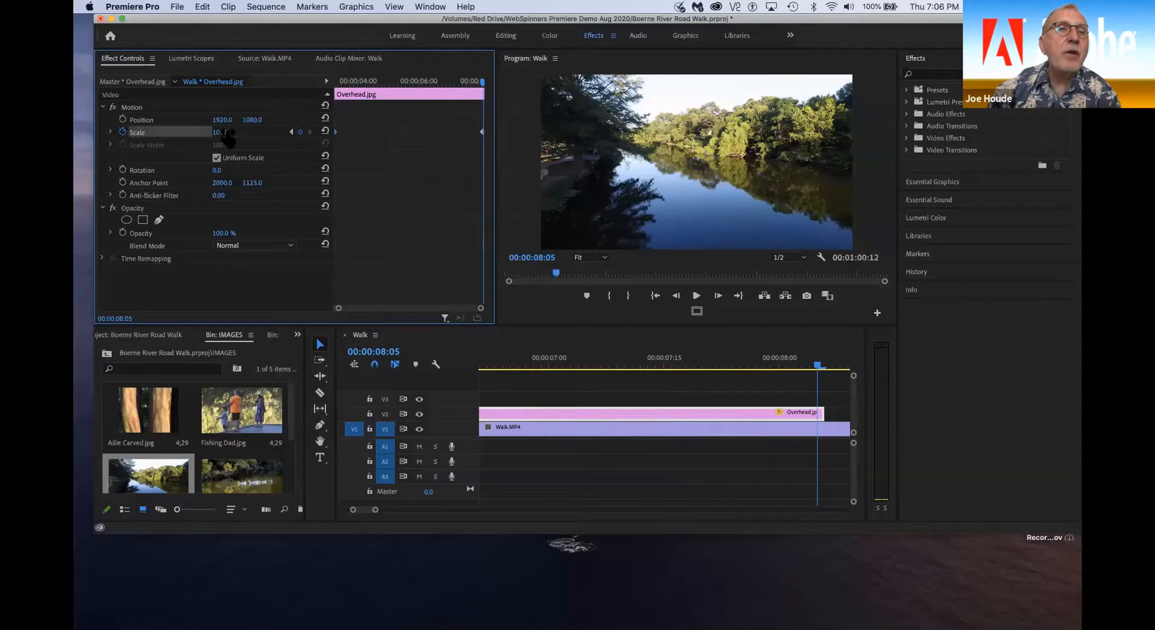
pyautogui.moveTo(221, 138); pyautogui.dragTo(303, 138)
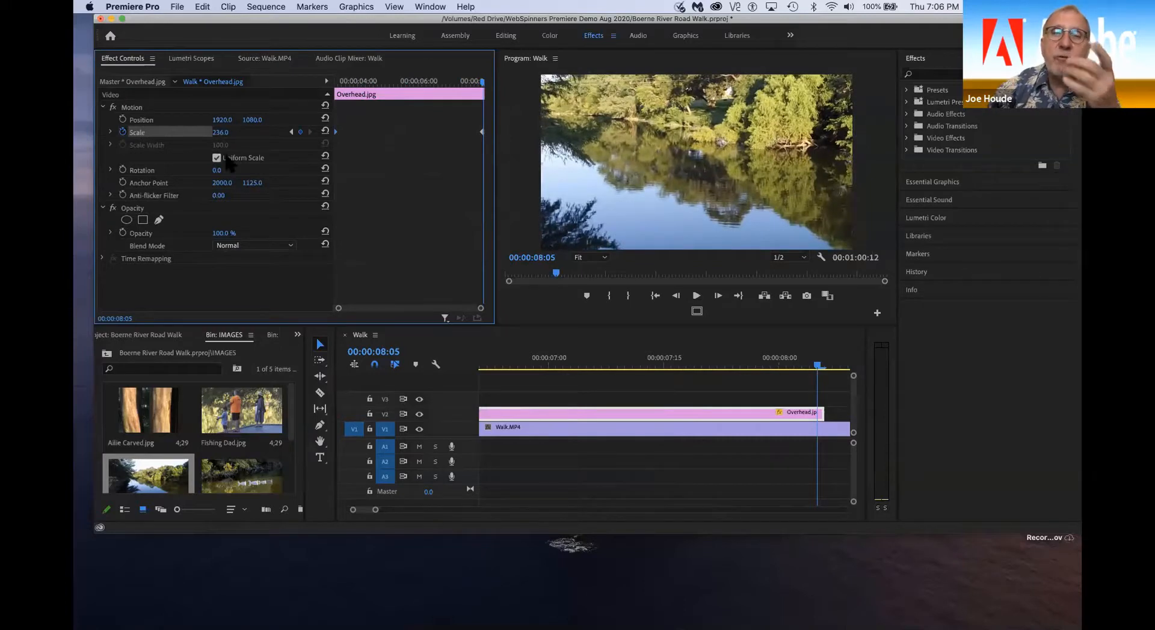
# Step: Turn on Position keyframing for Overhead.jpg at 00:00:08:05 and keep the existing Scale keyframes
pyautogui.click(122, 119)
pyautogui.click(123, 131)
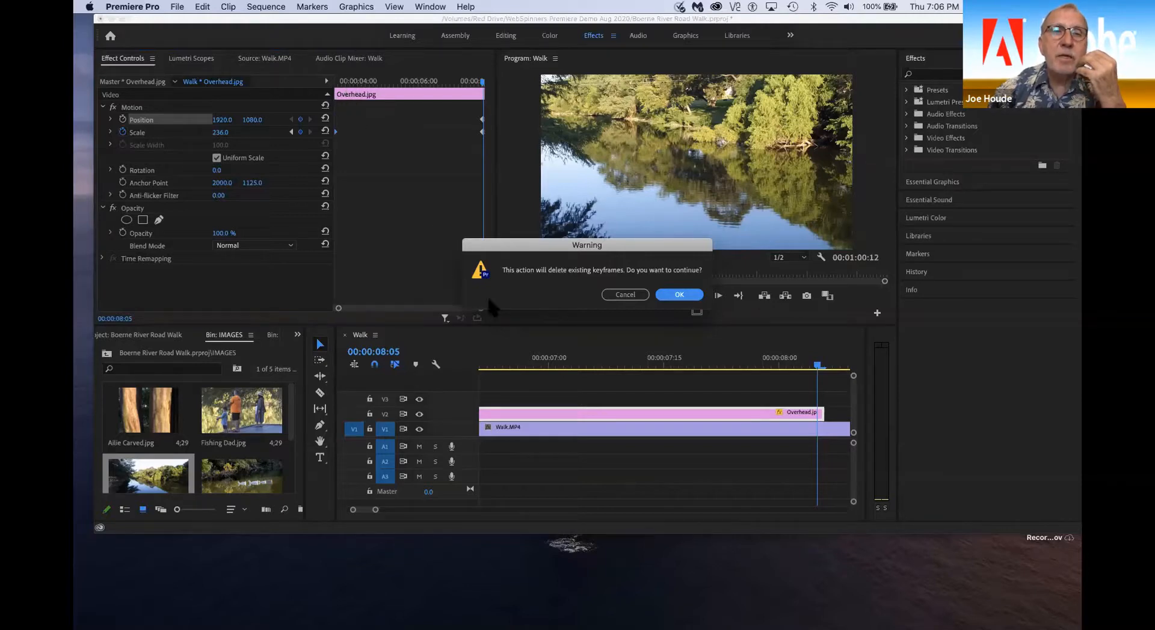
pyautogui.click(628, 294)
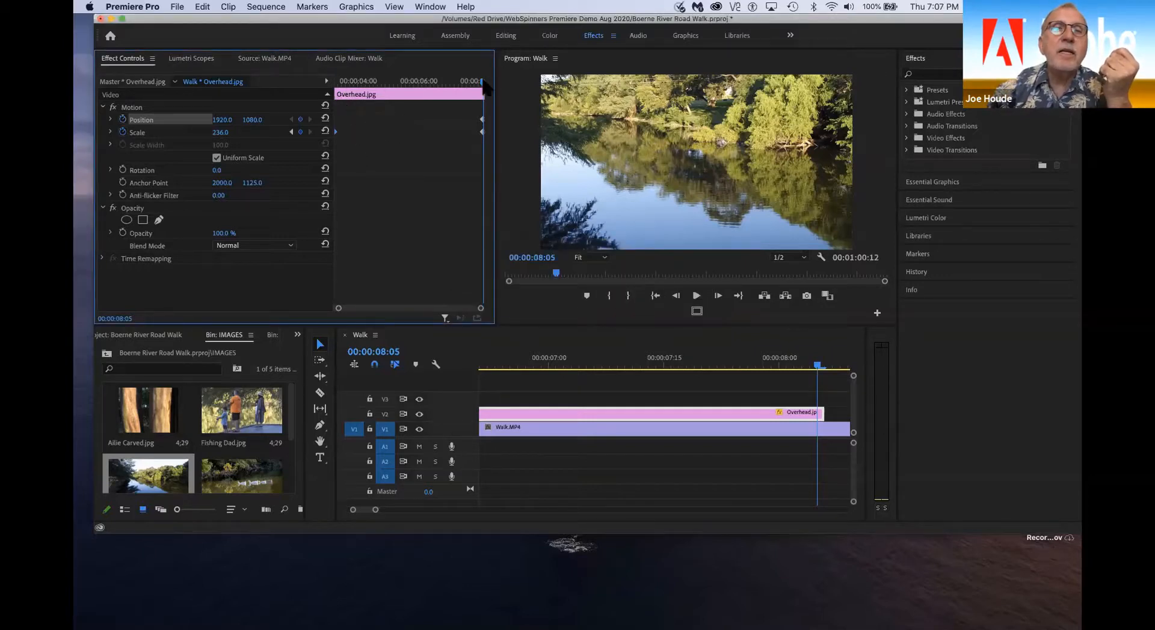
# Step: Play the sequence from Overhead.jpg's start and scrub back over the photo to check its zoom animation
pyautogui.moveTo(483, 82); pyautogui.dragTo(275, 104)
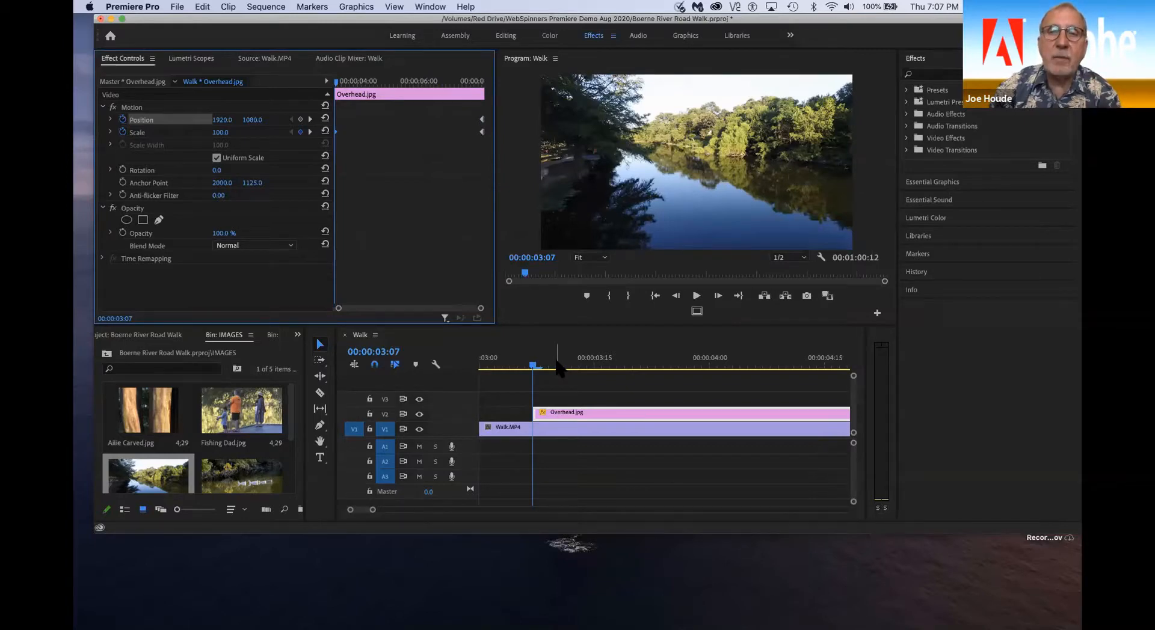
pyautogui.press('space')
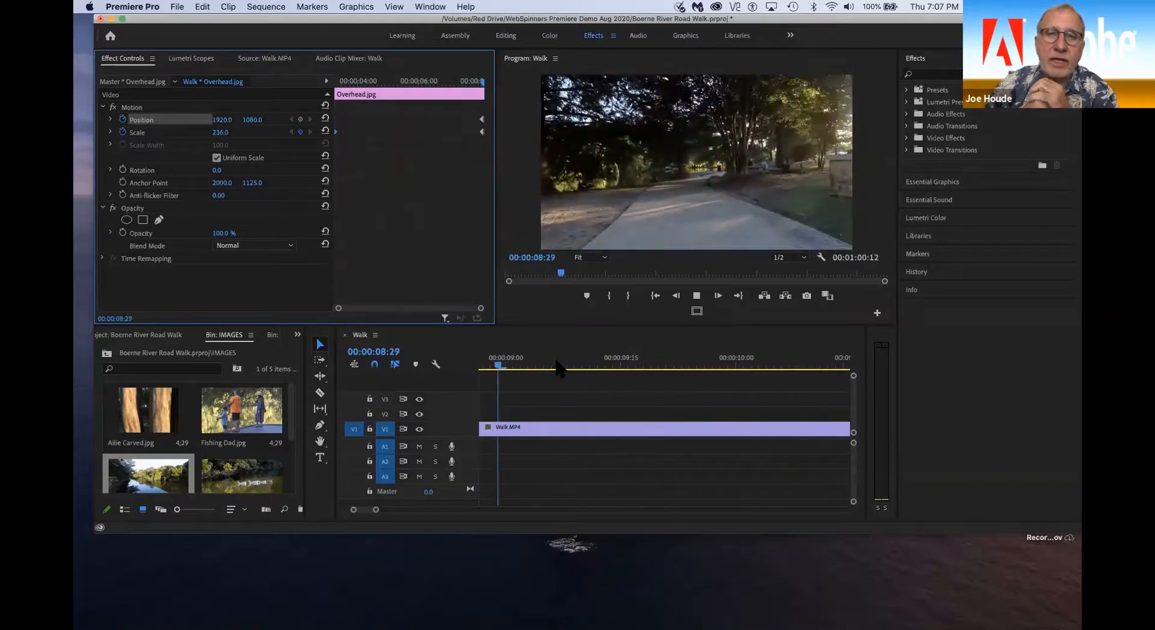
pyautogui.press('space')
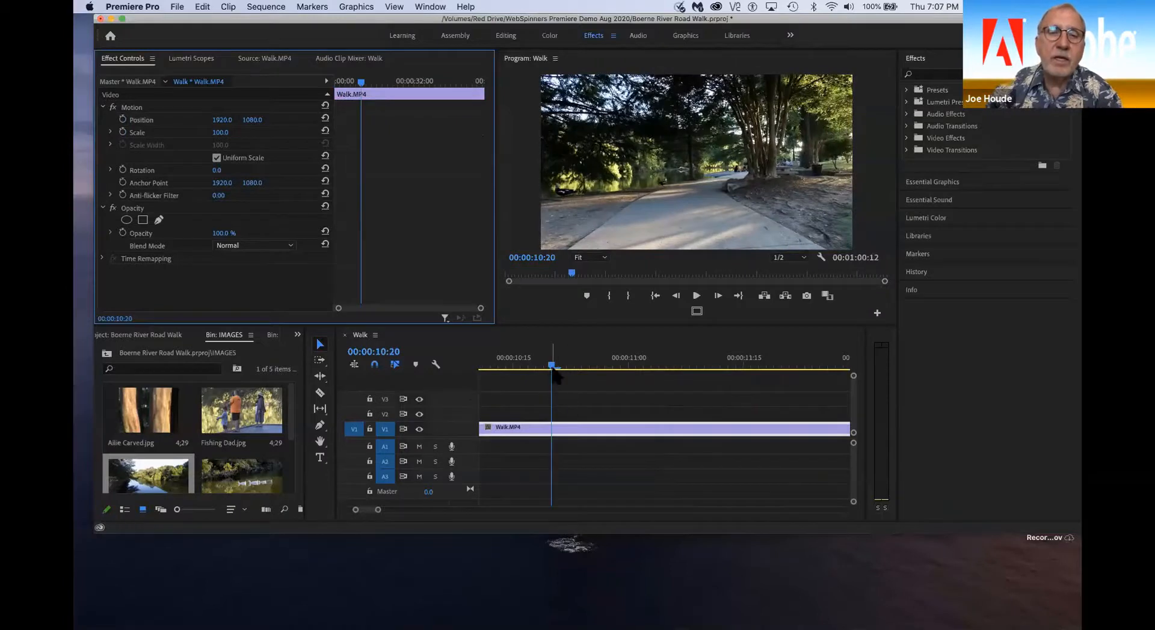
pyautogui.moveTo(551, 365); pyautogui.dragTo(403, 514)
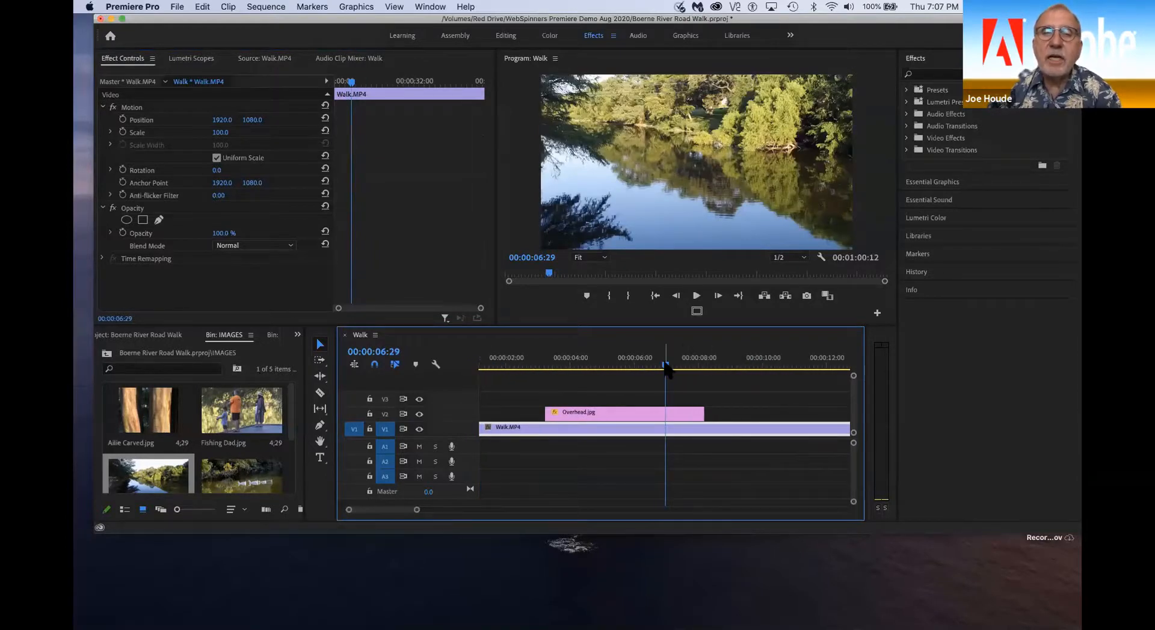
pyautogui.moveTo(666, 368); pyautogui.dragTo(704, 361)
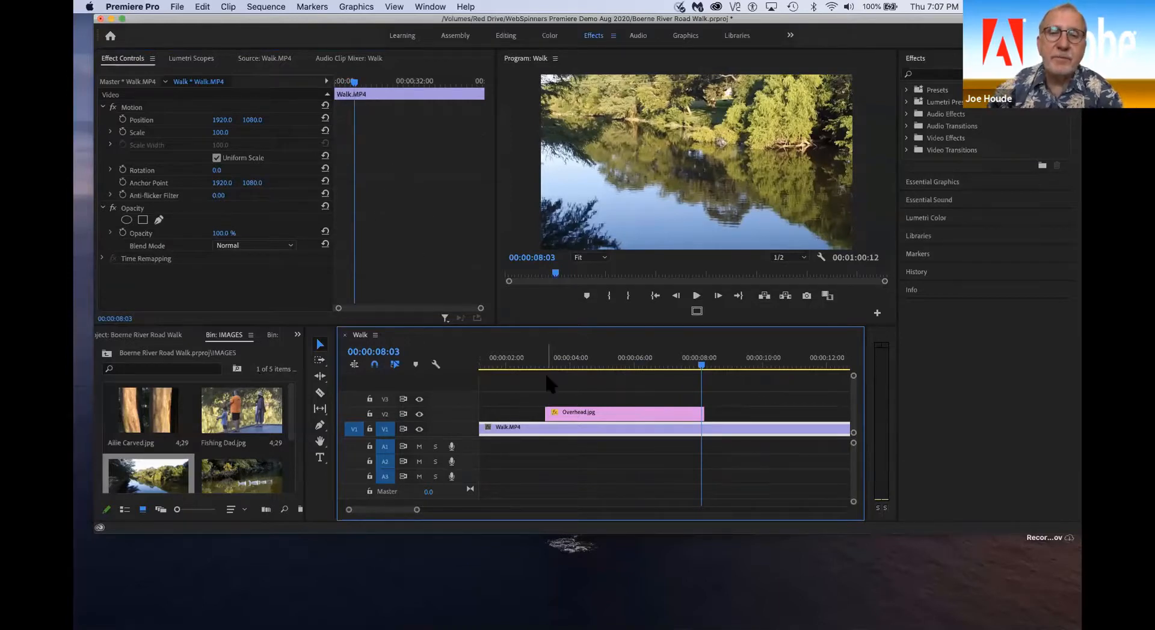
# Step: Set Overhead.jpg's vertical Position to 2242 near the clip's end at 00:00:08:03, adding a keyframe there
pyautogui.click(571, 415)
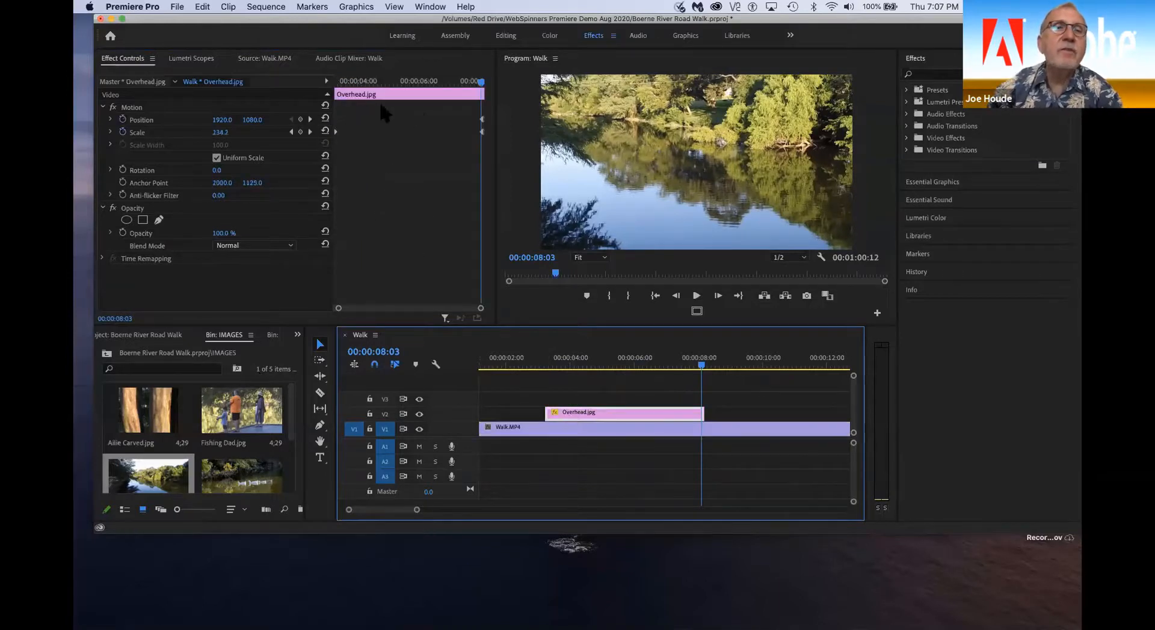
pyautogui.click(481, 83)
pyautogui.moveTo(480, 83); pyautogui.dragTo(481, 85)
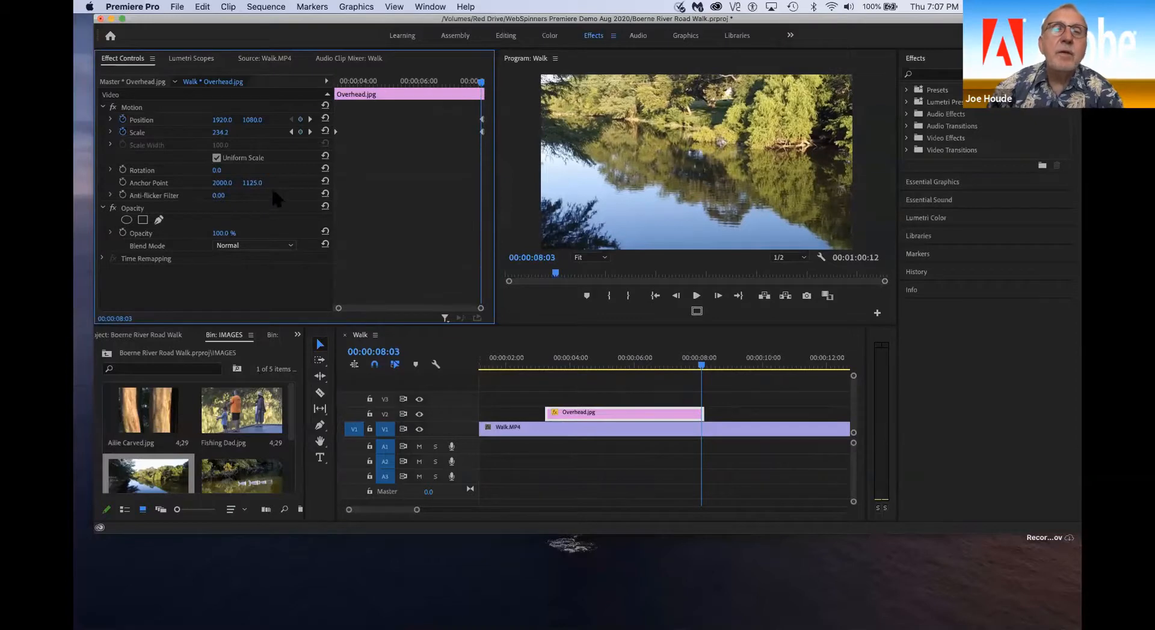
pyautogui.moveTo(252, 121); pyautogui.dragTo(373, 122)
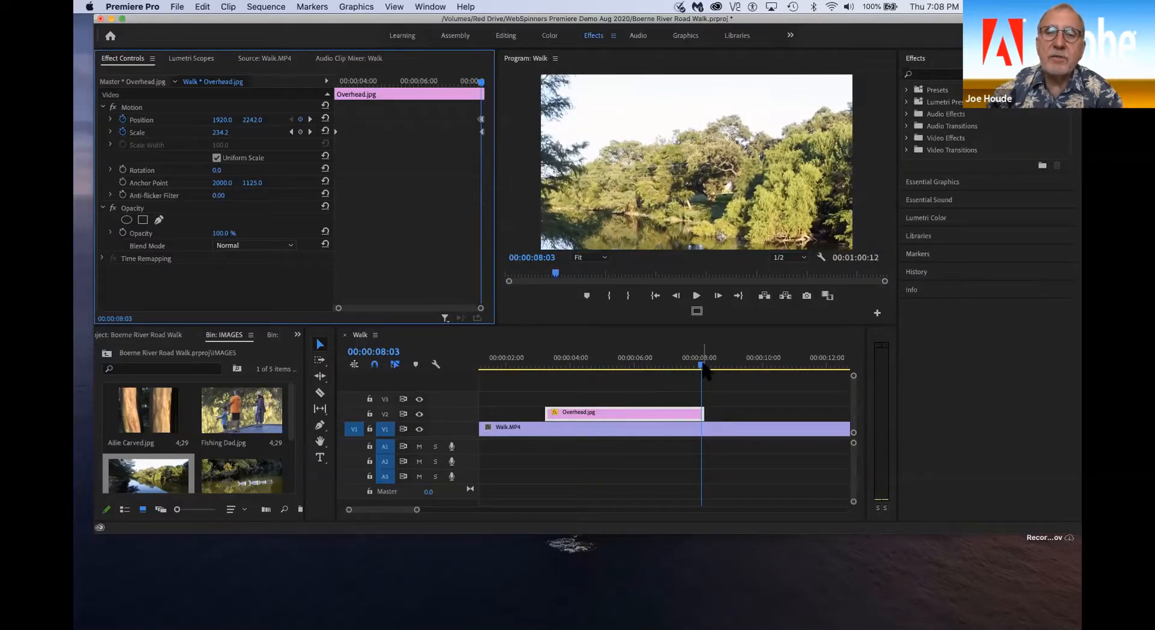
# Step: Play the sequence from 00:00:03:09 through the end of Overhead.jpg to check the combined zoom and vertical shift
pyautogui.moveTo(702, 367); pyautogui.dragTo(551, 378)
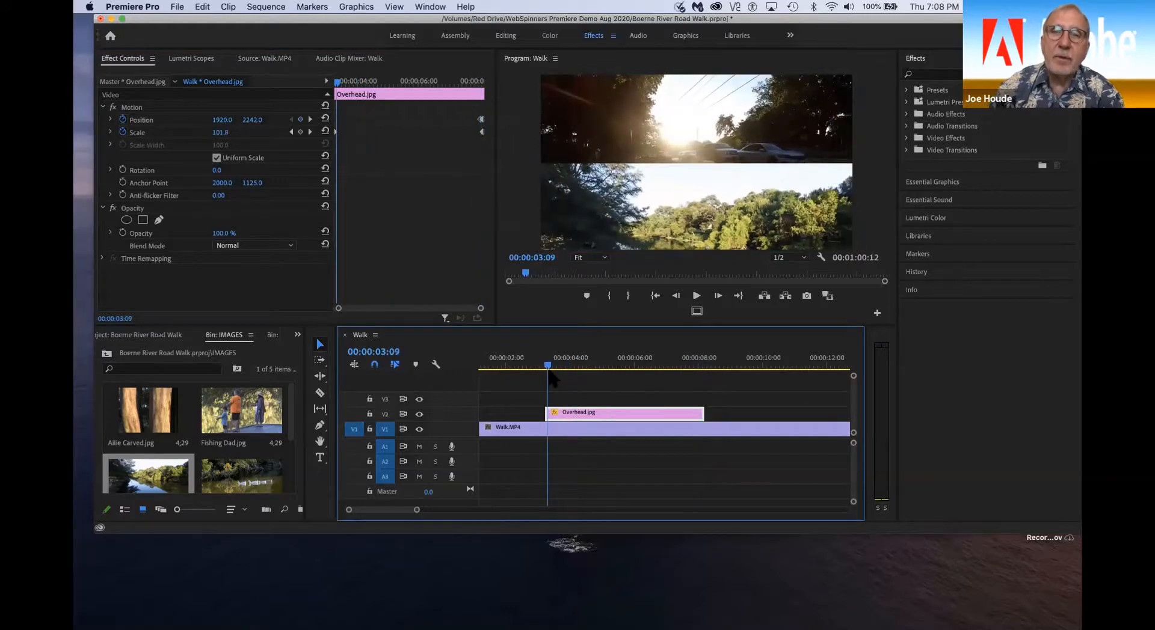
pyautogui.press('space')
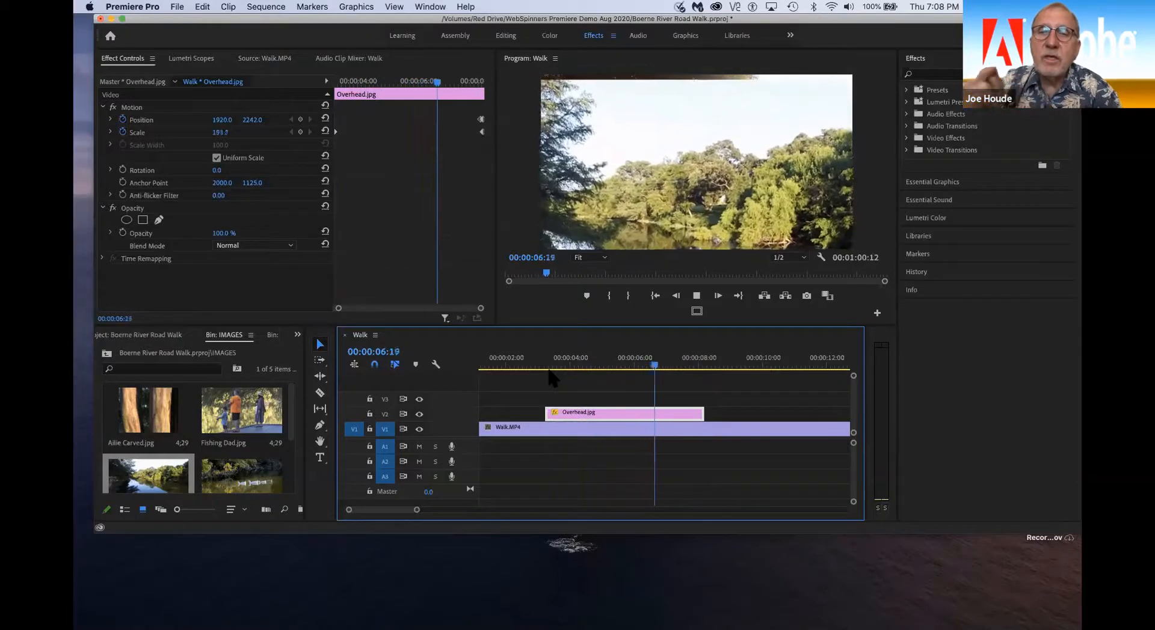
pyautogui.press('space')
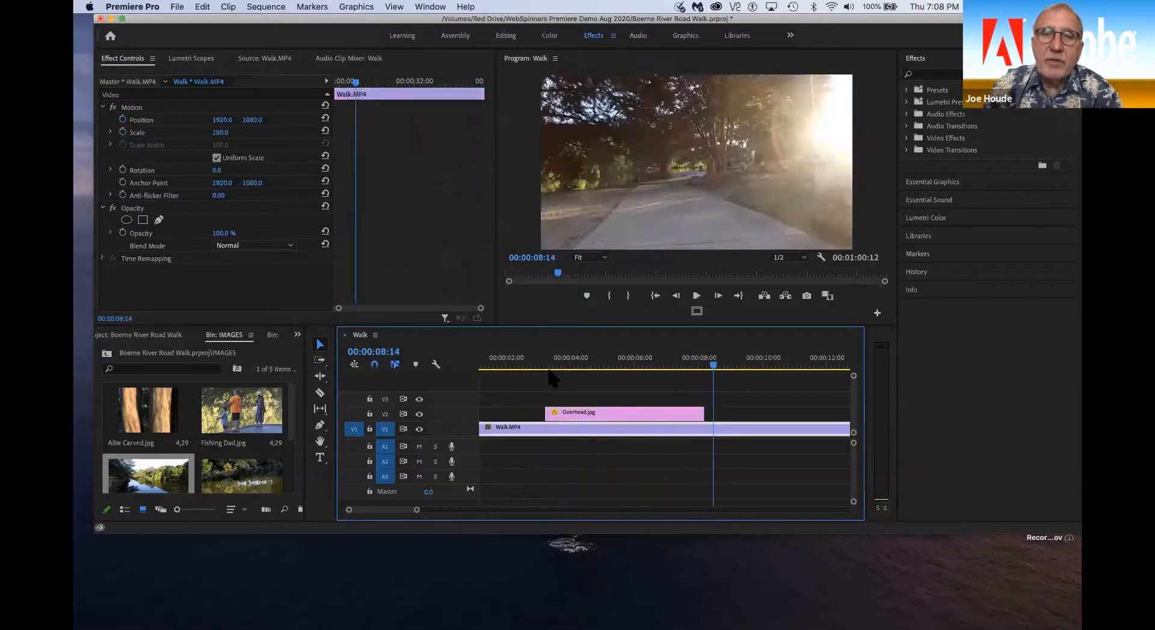
# Step: Move the playhead back to Overhead.jpg's start at 00:00:03:07 and nudge Walk.MP4's vertical Position to about 1083
pyautogui.click(619, 415)
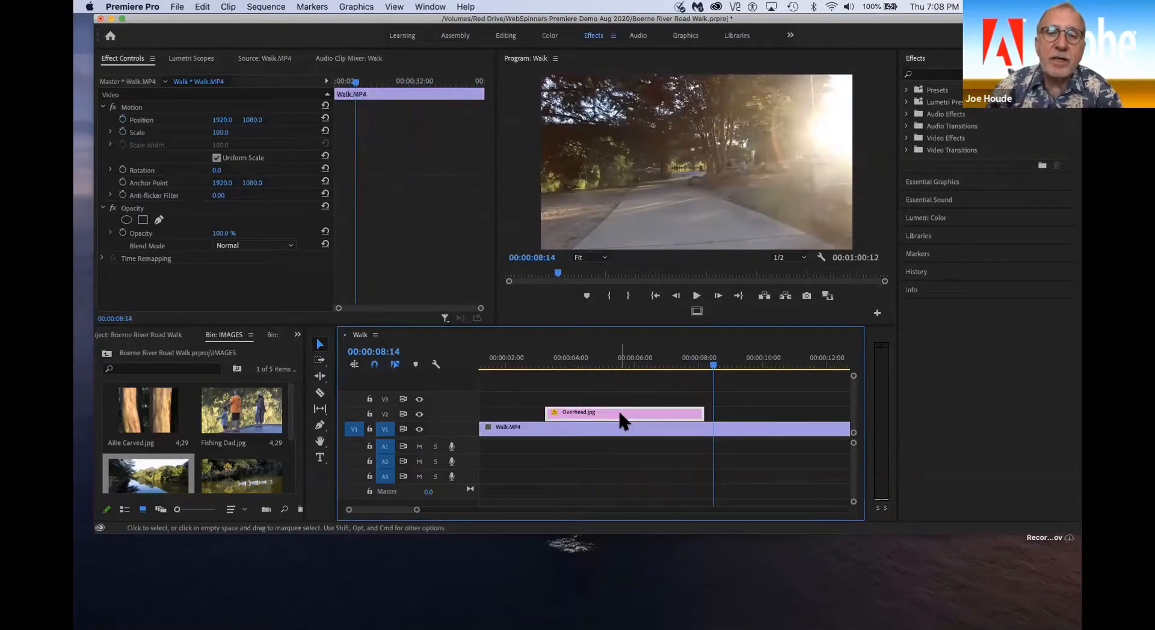
pyautogui.click(714, 367)
pyautogui.moveTo(538, 376); pyautogui.dragTo(544, 382)
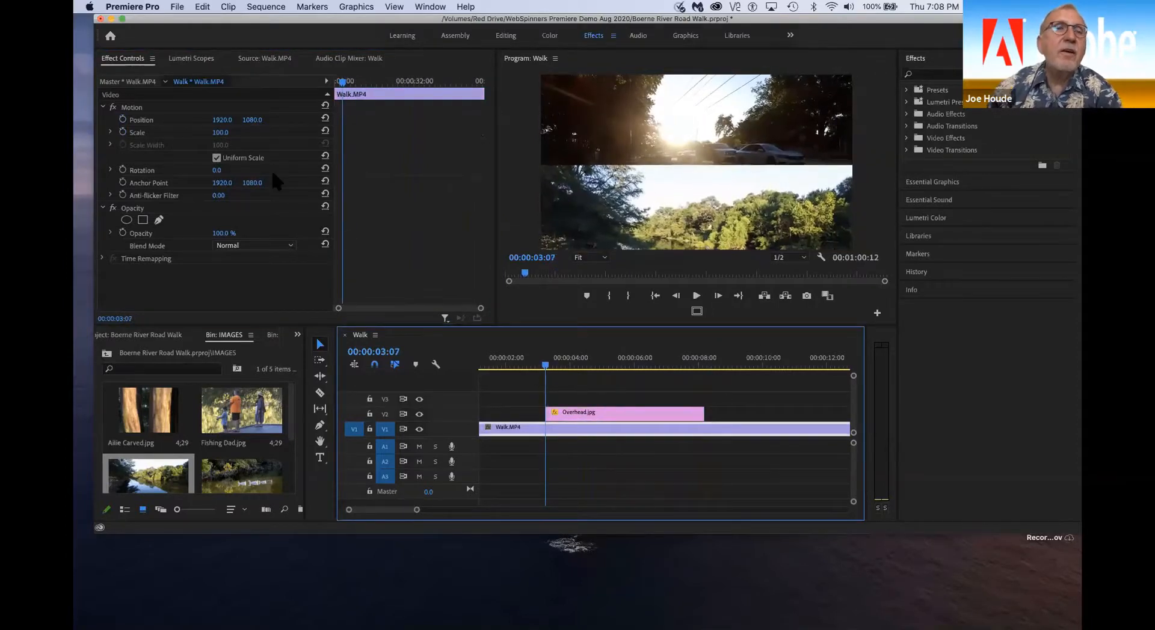
pyautogui.moveTo(254, 120); pyautogui.dragTo(256, 120)
pyautogui.click(535, 378)
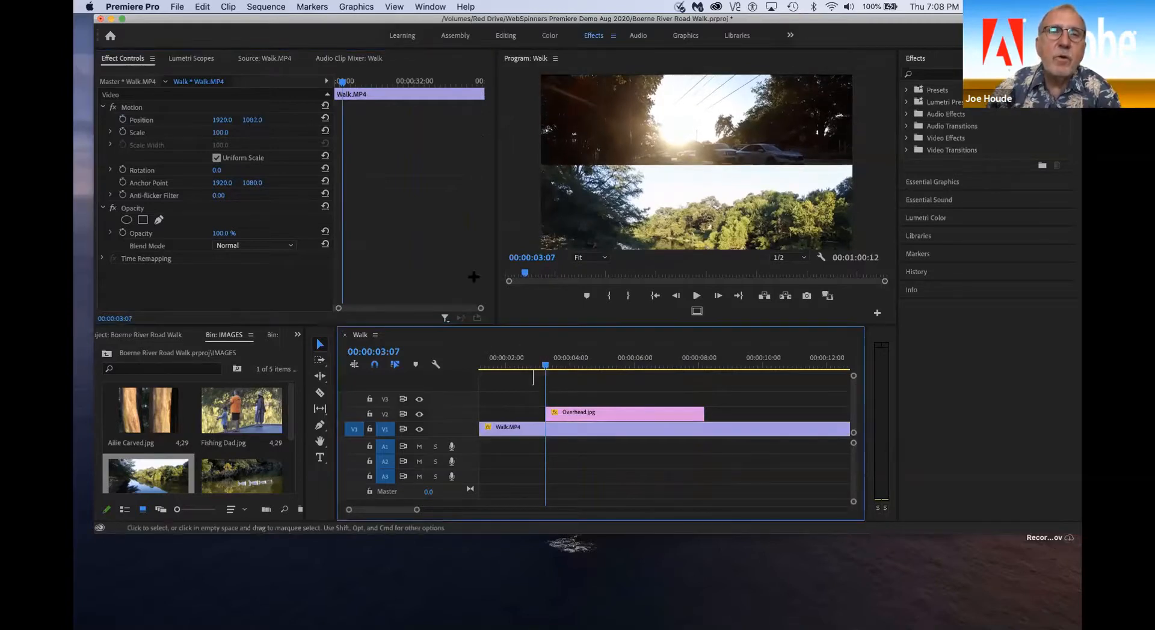
# Step: Add a Position keyframe to Overhead.jpg at 00:00:03:10 with a vertical value of 1130 and move it to the clip's start
pyautogui.click(561, 411)
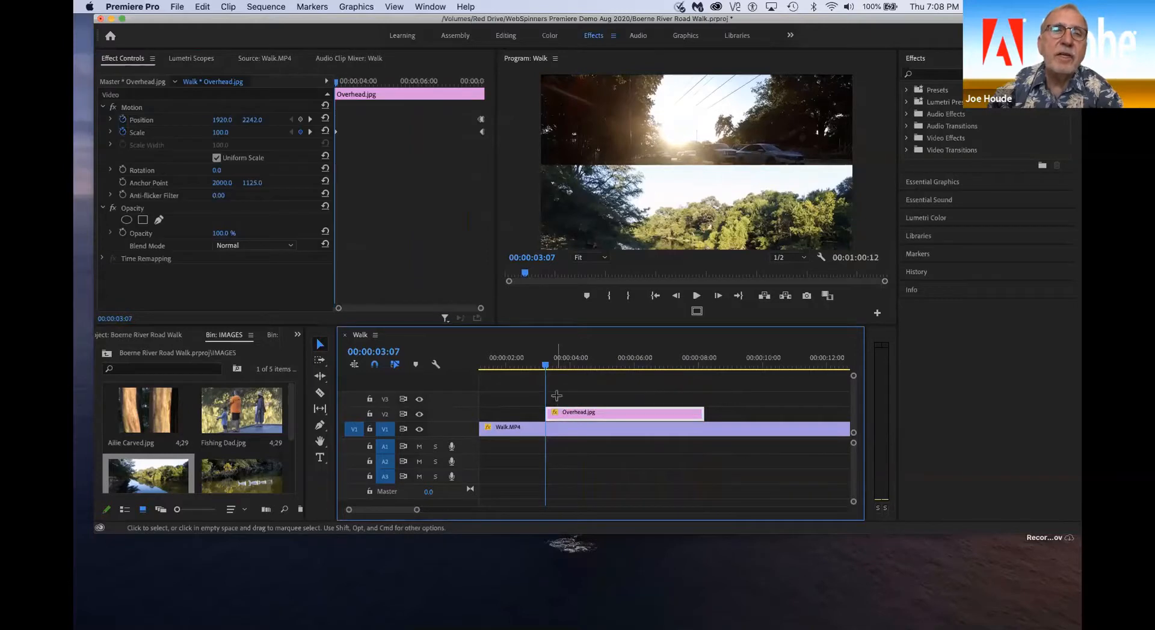
pyautogui.click(557, 396)
pyautogui.click(453, 272)
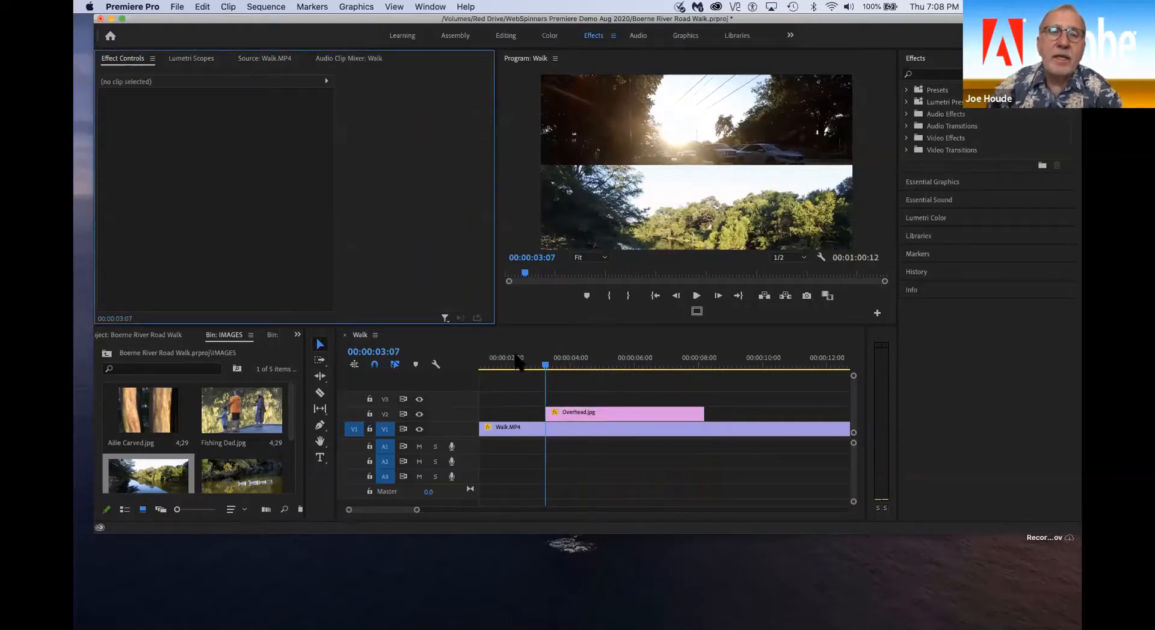
pyautogui.click(548, 367)
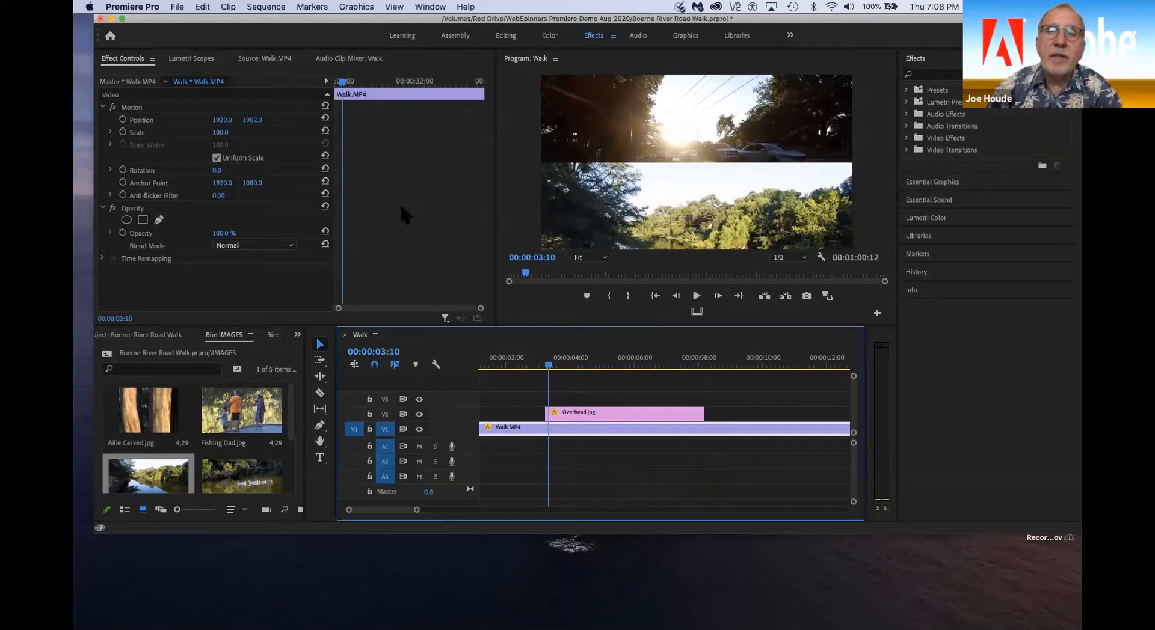
pyautogui.click(587, 414)
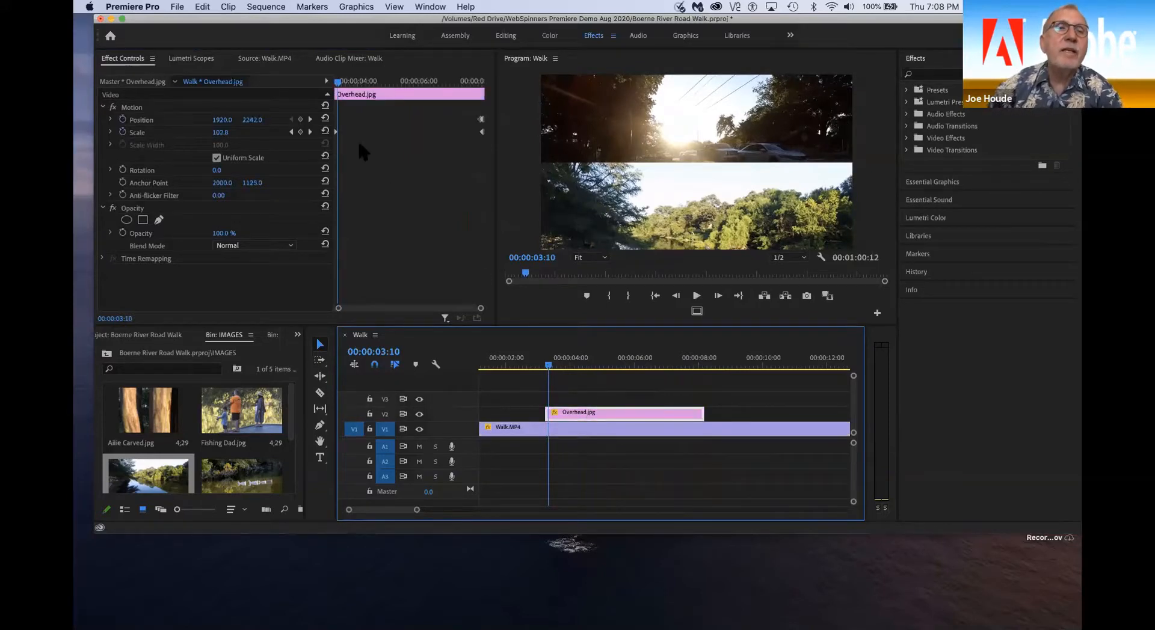
pyautogui.click(352, 119)
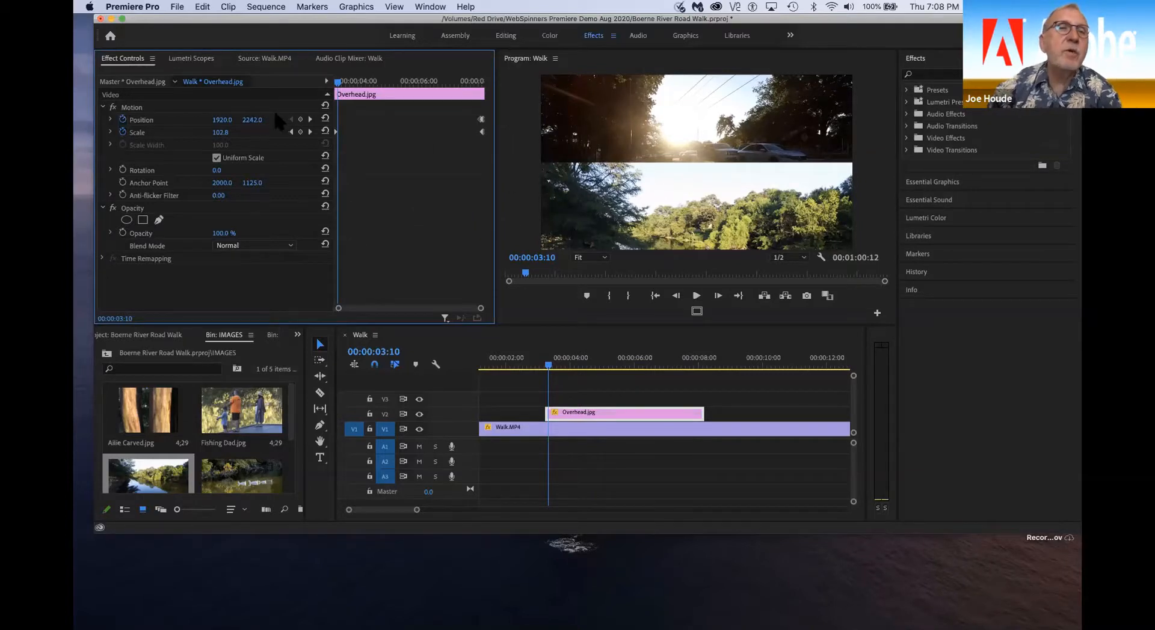
pyautogui.moveTo(253, 125)
pyautogui.mouseDown()
pyautogui.moveTo(162, 125)
pyautogui.moveTo(259, 123)
pyautogui.mouseUp()
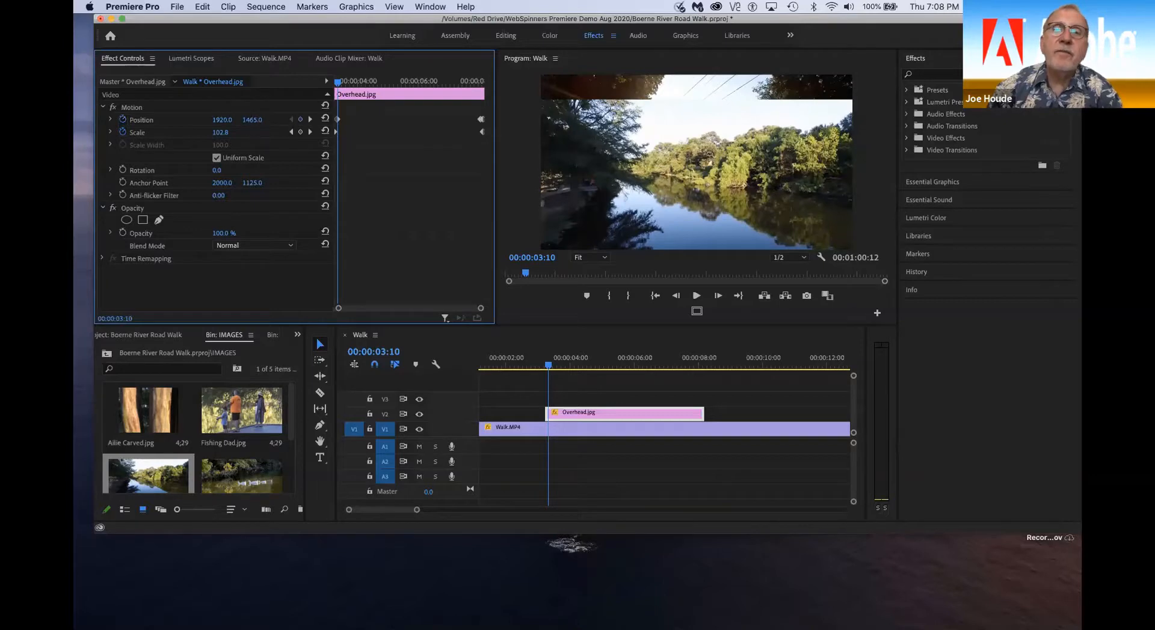
pyautogui.moveTo(252, 120); pyautogui.dragTo(196, 120)
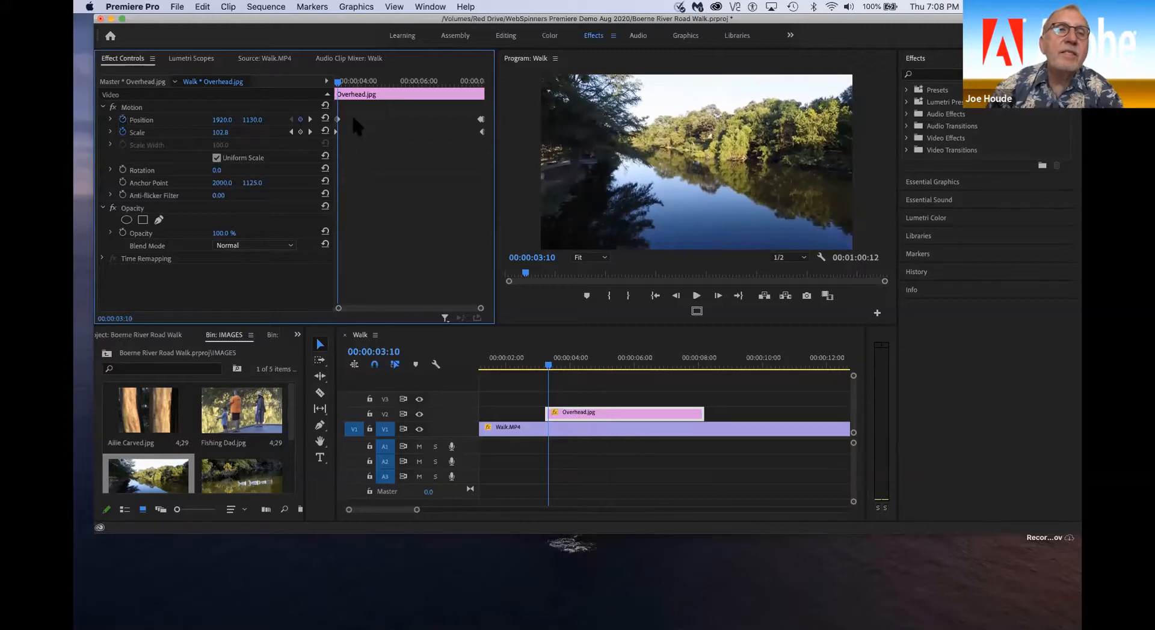
pyautogui.moveTo(338, 121); pyautogui.dragTo(331, 124)
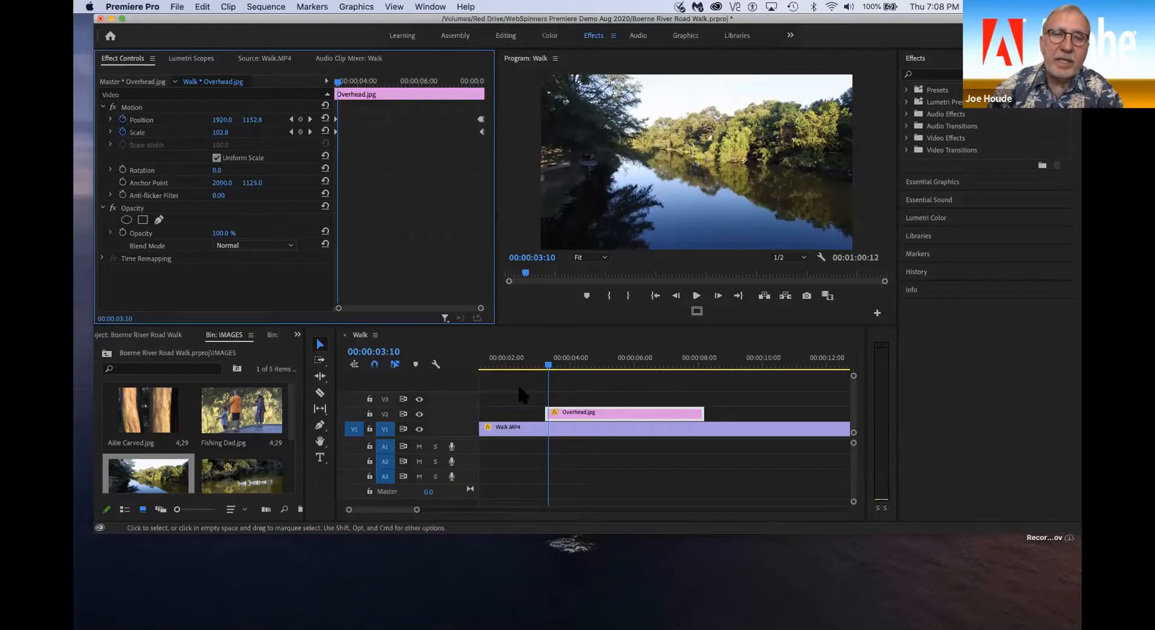
# Step: Play the sequence from 00:00:03:01 past Overhead.jpg to check its position and scale animation
pyautogui.click(539, 367)
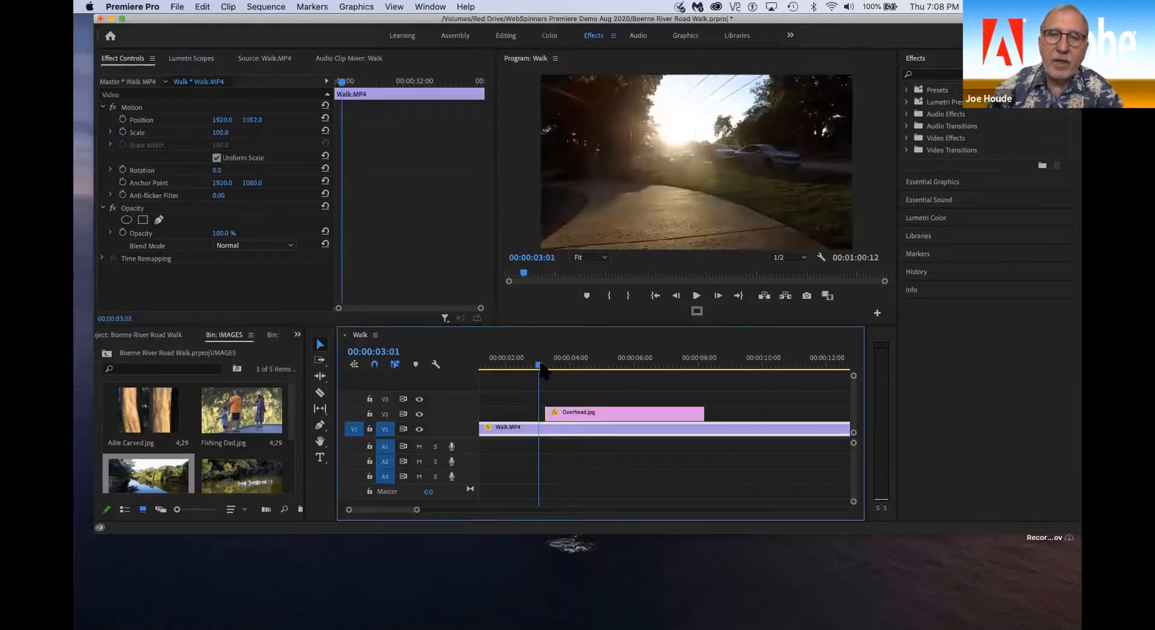
pyautogui.press('space')
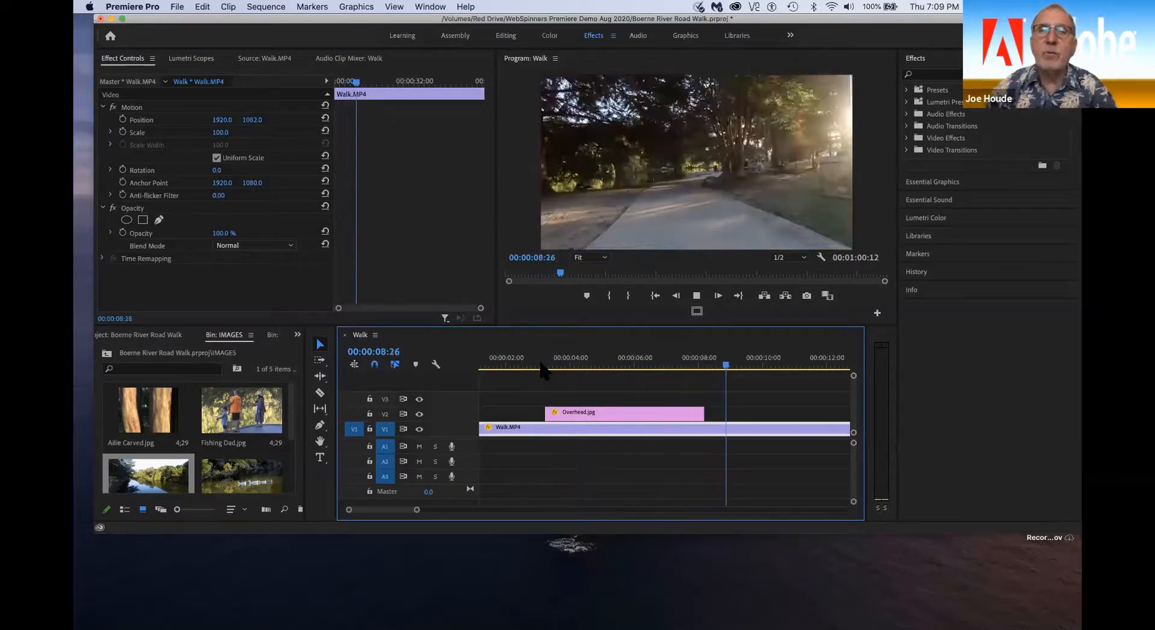
pyautogui.press('space')
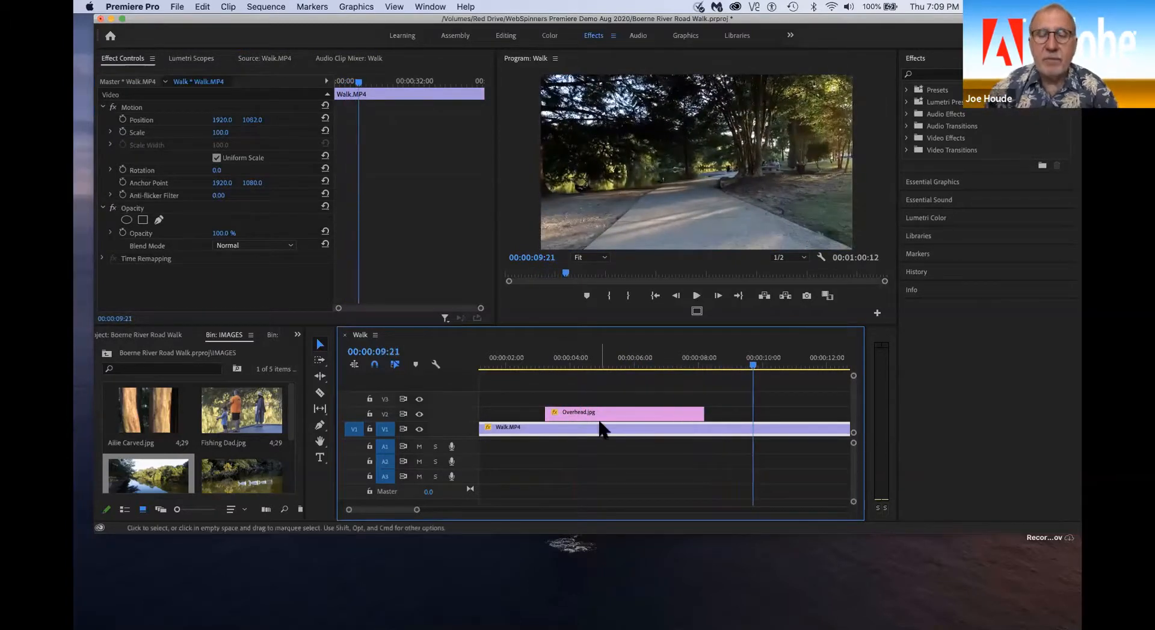
# Step: Apply the default Cross Dissolve transition to both ends of Overhead.jpg on V2
pyautogui.click(617, 413)
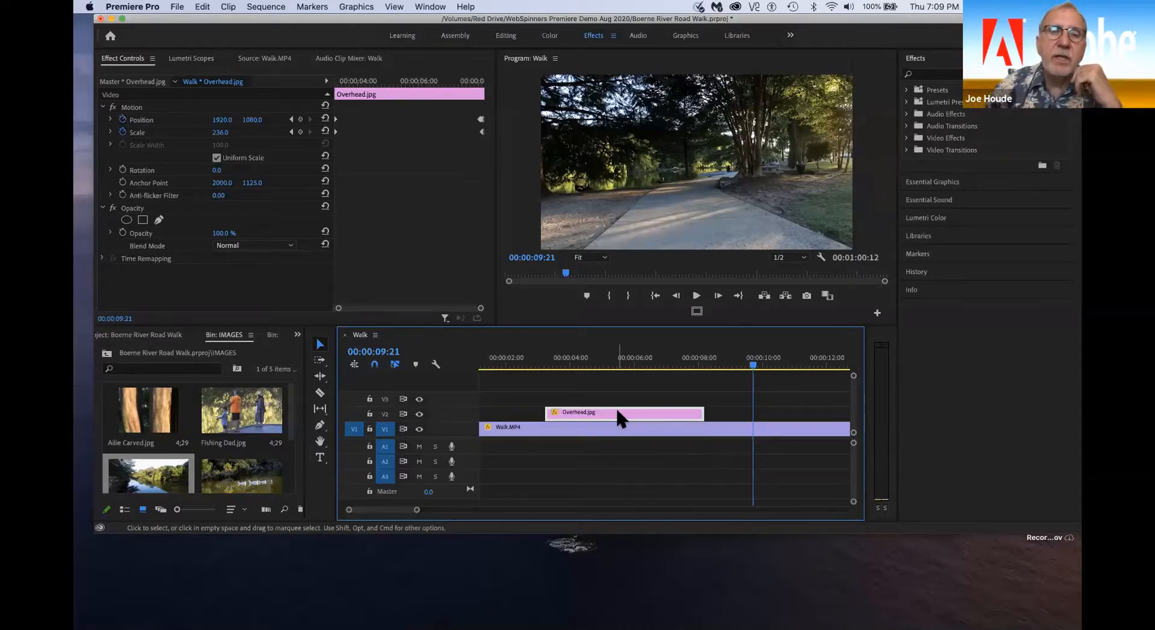
pyautogui.click(584, 361)
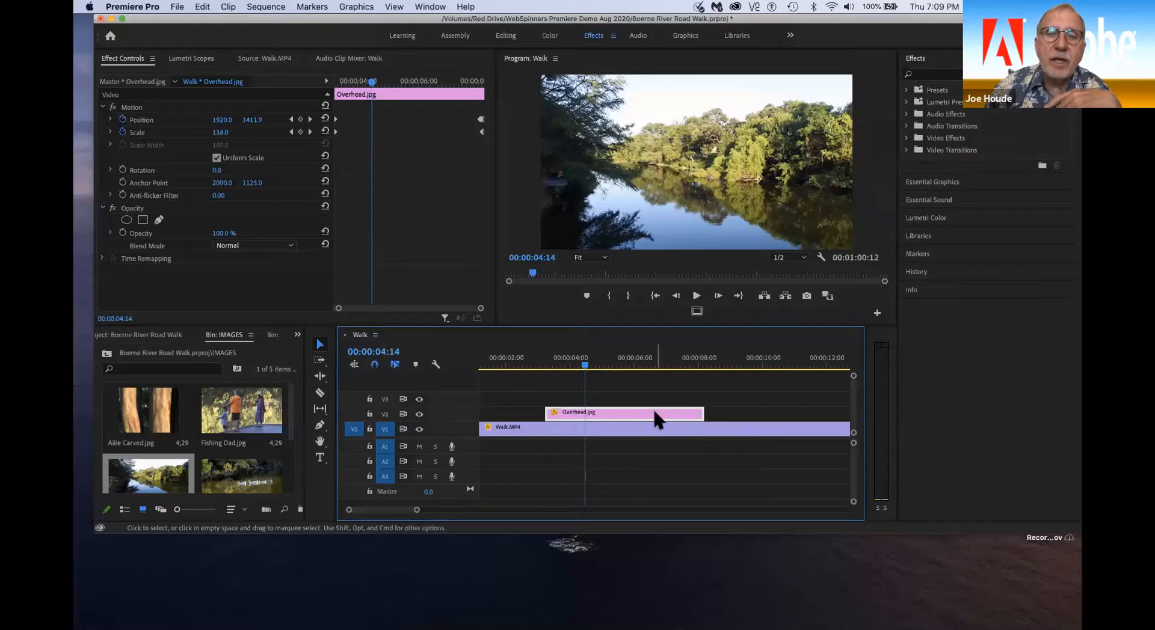
pyautogui.moveTo(654, 412); pyautogui.dragTo(655, 413)
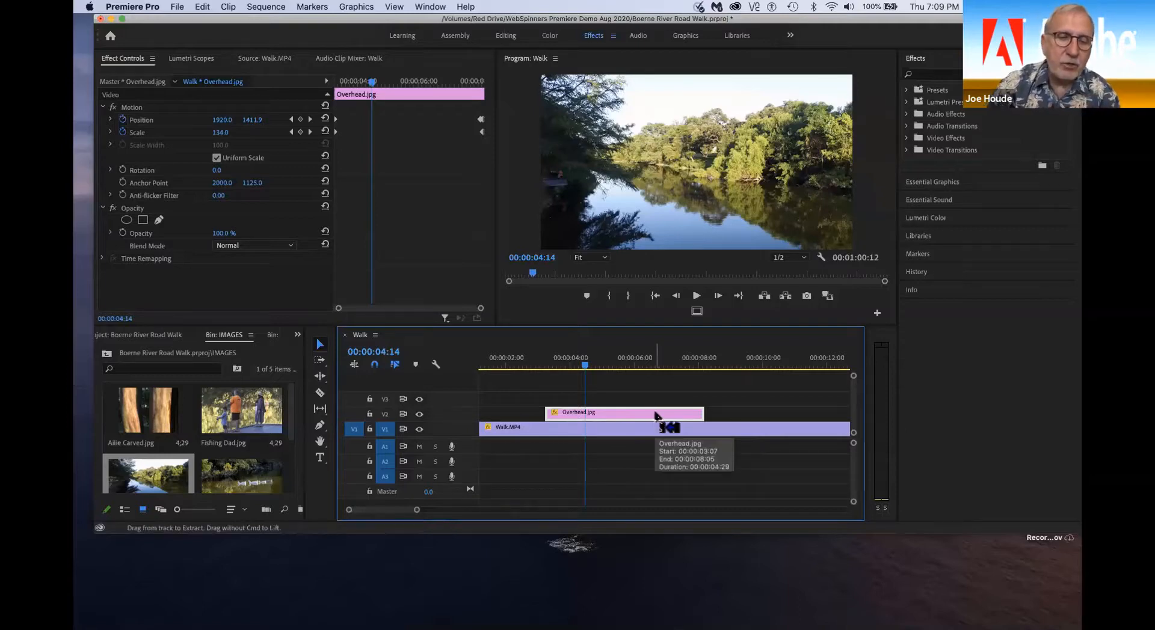
pyautogui.hotkey('shift', 'd')
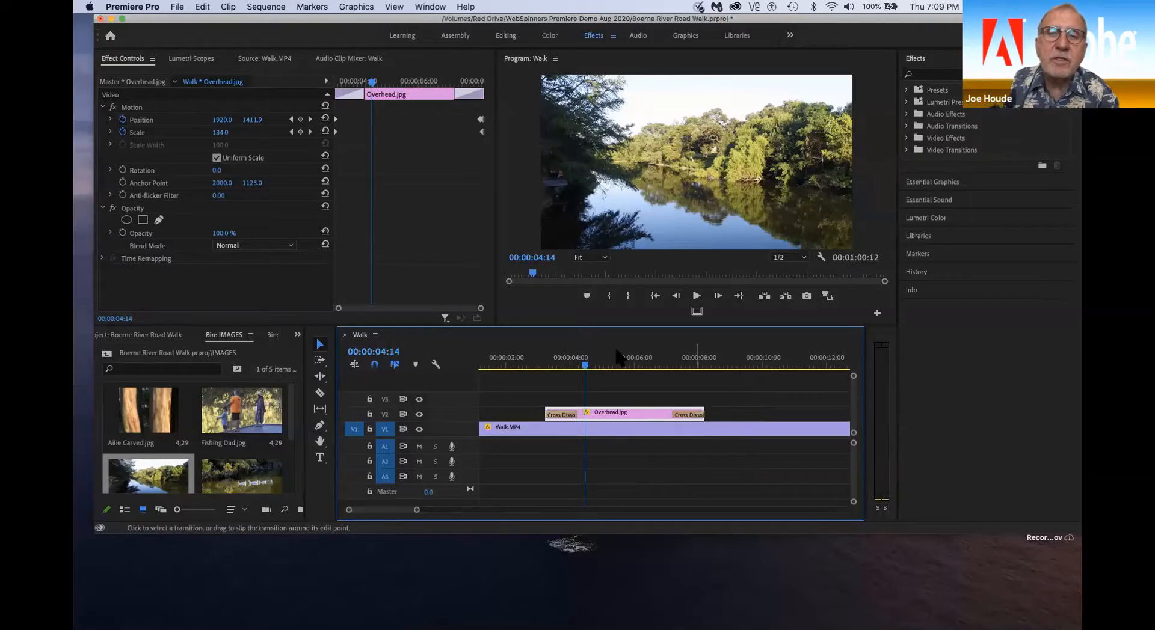
# Step: Play the sequence from 00:00:02:18 to check the cross dissolves into and out of Overhead.jpg
pyautogui.moveTo(575, 365); pyautogui.dragTo(527, 369)
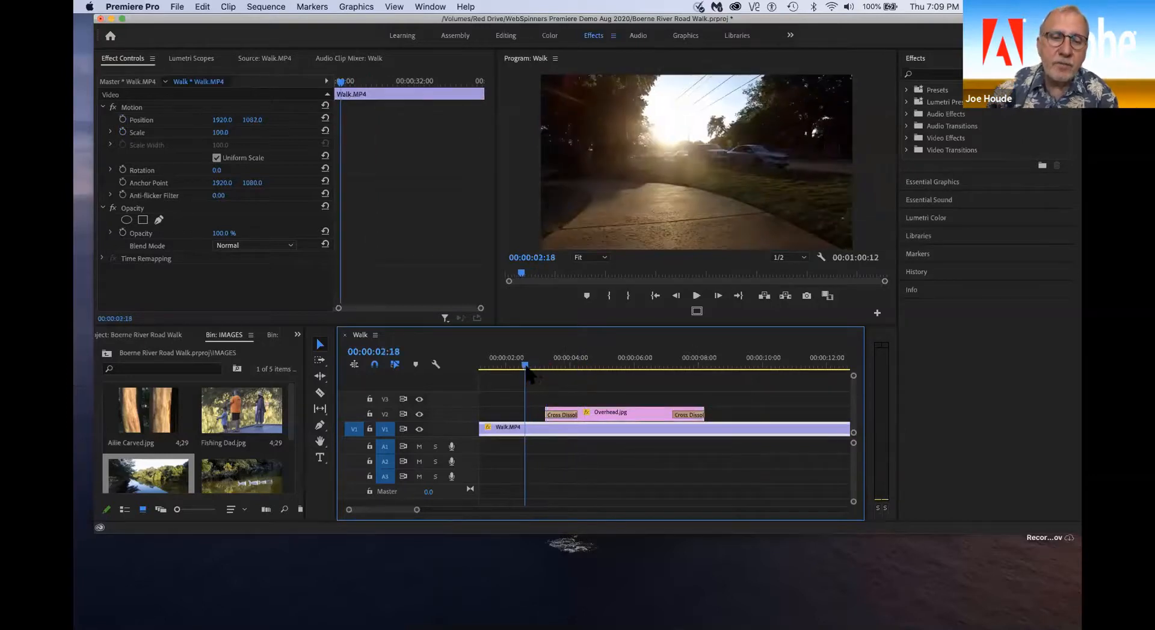
pyautogui.press('space')
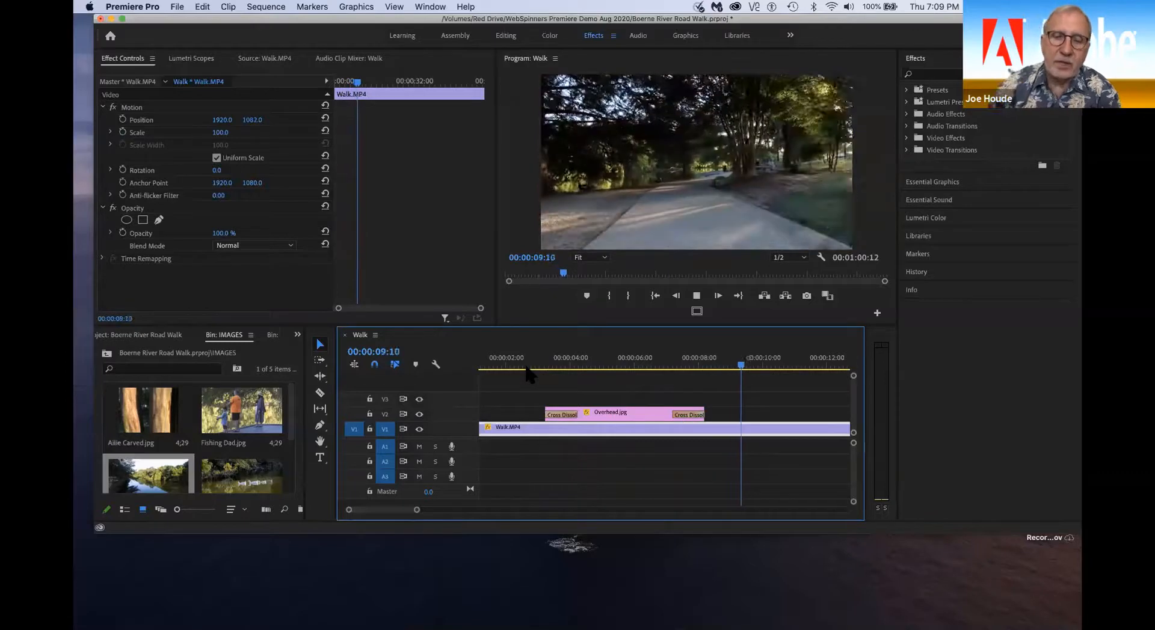
pyautogui.press('space')
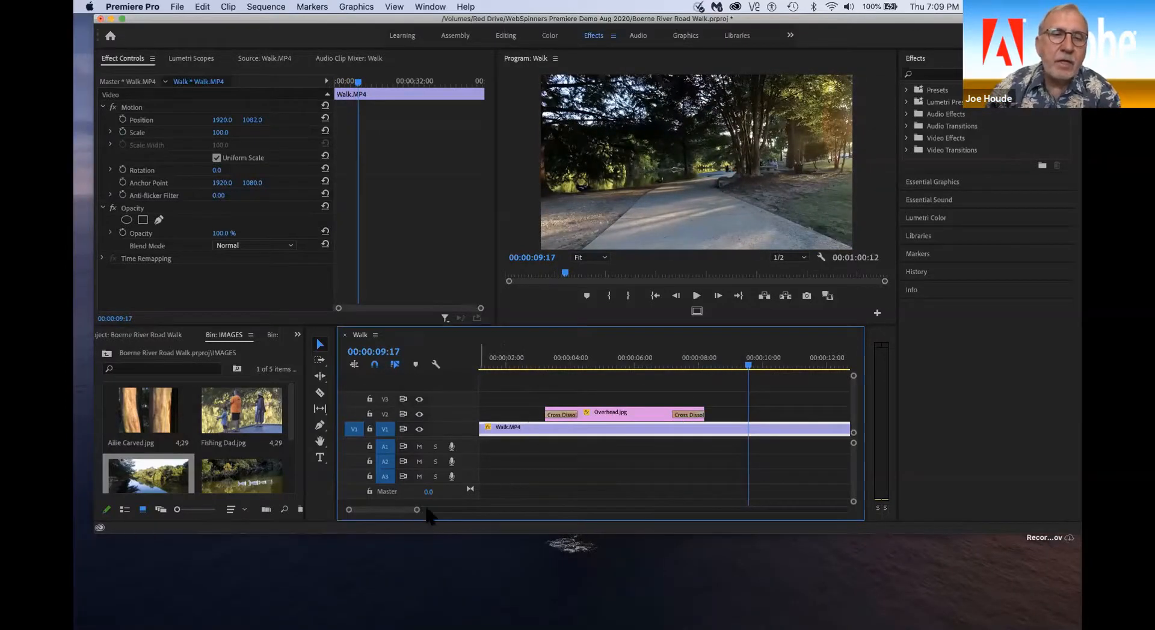
# Step: Try inserting Turtle peeking.jpg from the IMAGES bin into the V1 track at 00:00:09:17, then undo the insertion
pyautogui.moveTo(417, 510); pyautogui.dragTo(474, 510)
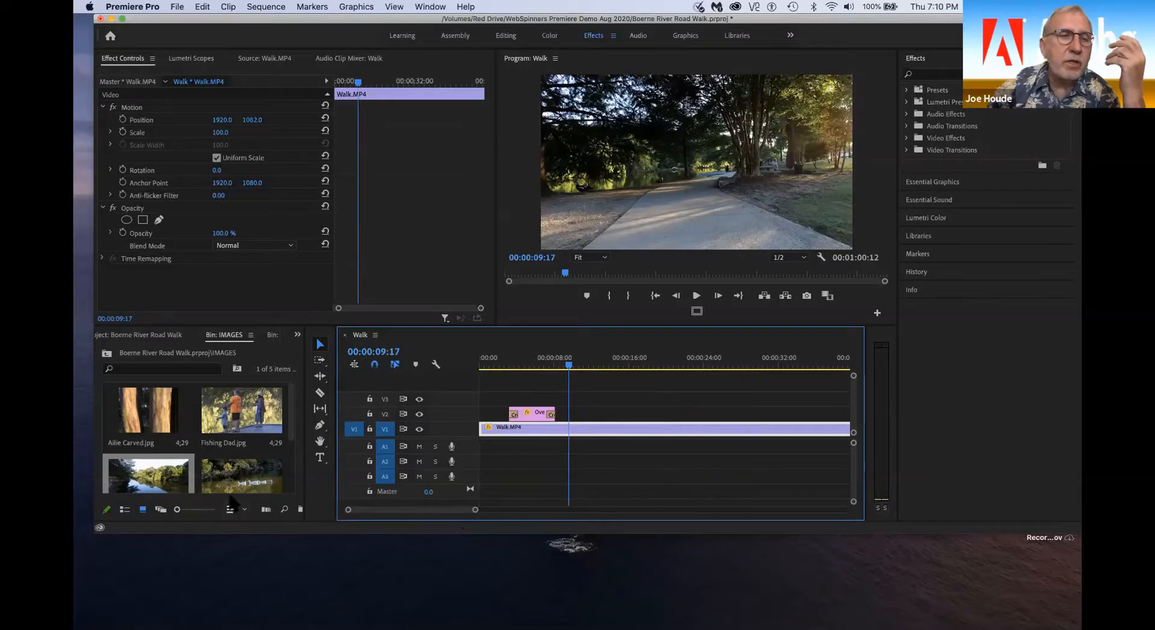
pyautogui.scroll(-3, 232, 490)
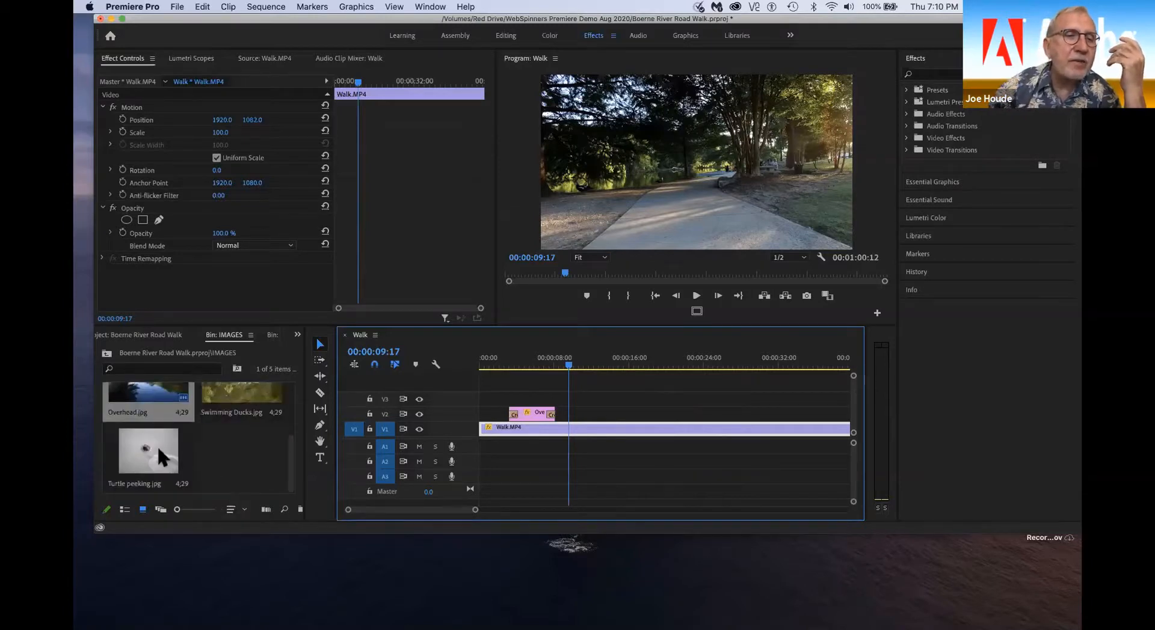
pyautogui.moveTo(156, 446); pyautogui.dragTo(678, 149)
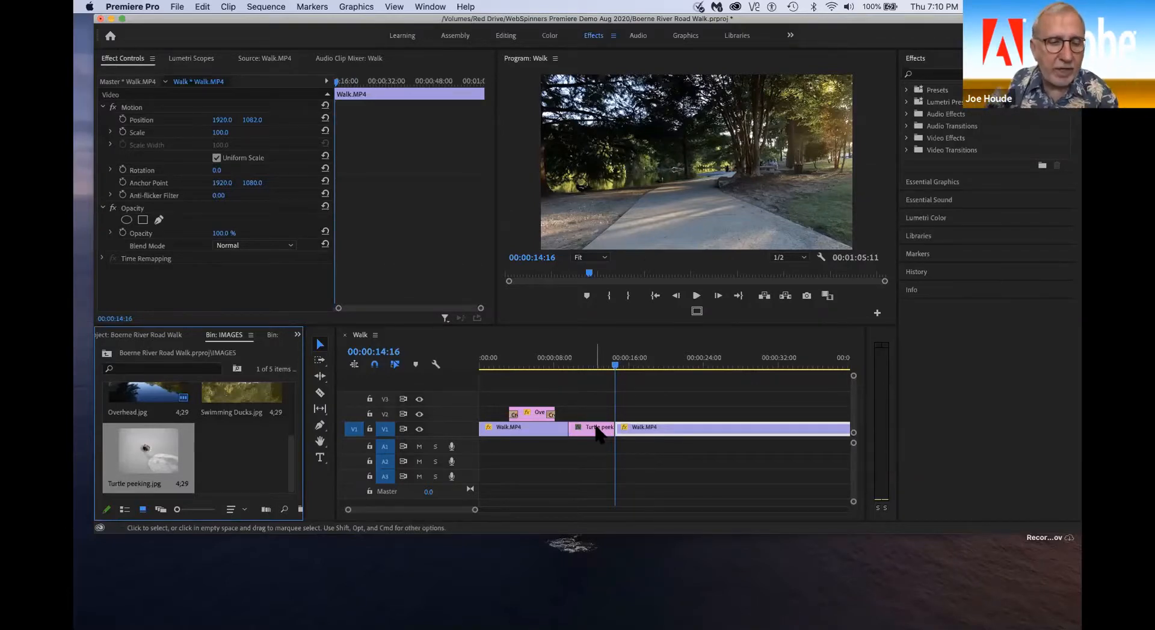
pyautogui.moveTo(598, 433); pyautogui.dragTo(614, 446)
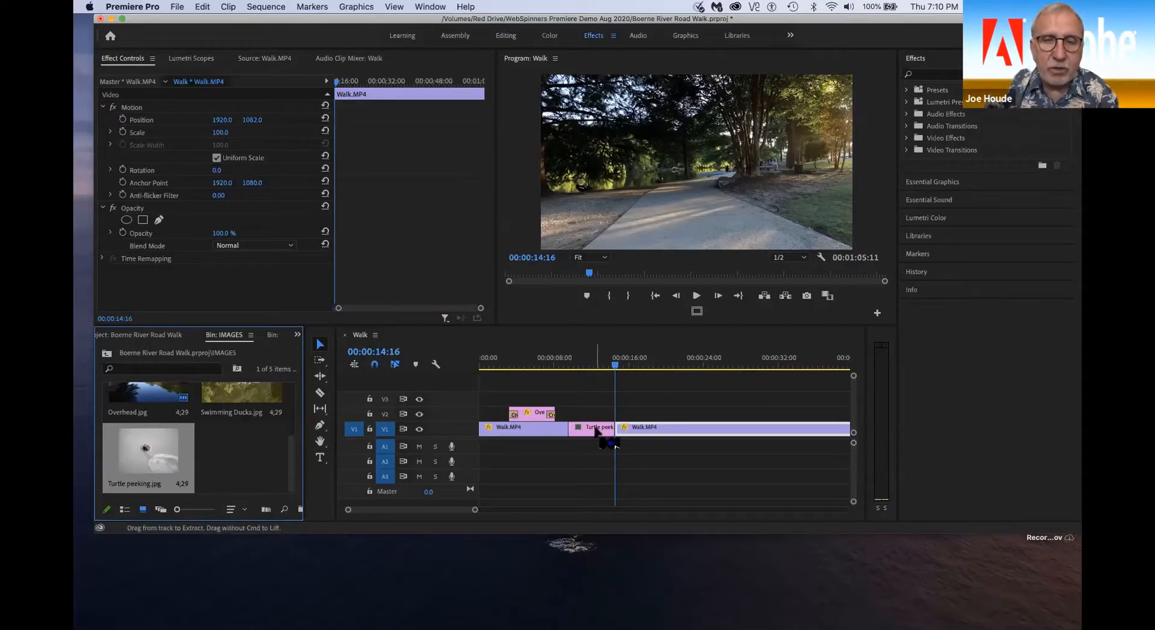
pyautogui.press('super+z')
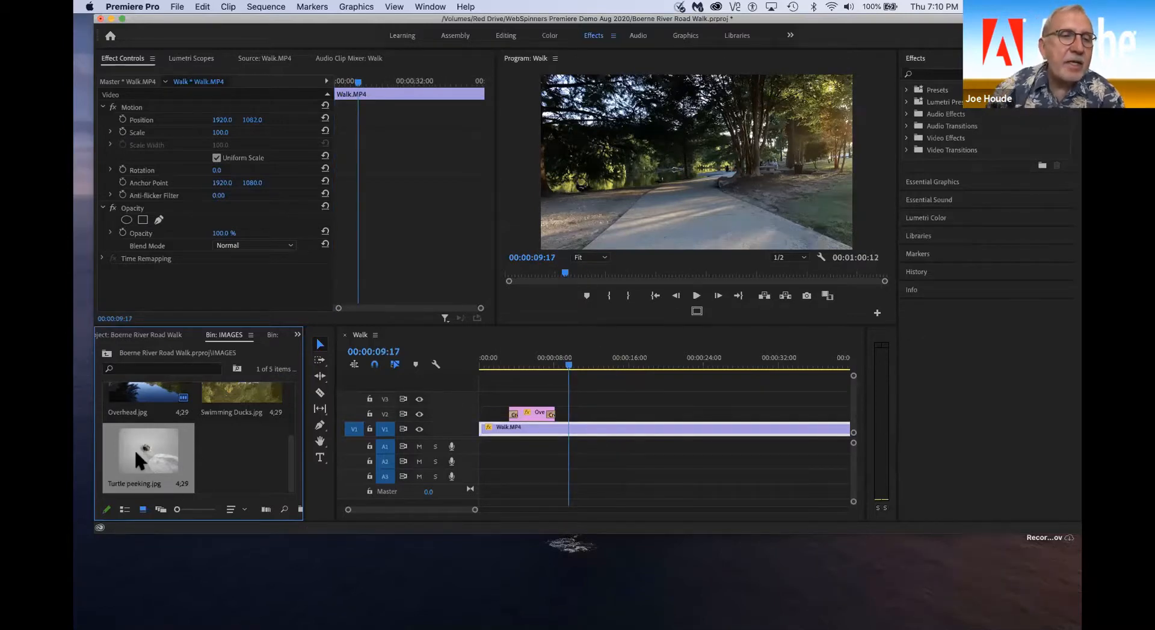
# Step: Overlay Turtle peeking.jpg on V2 above Walk.MP4 at 00:00:09:17, select it and move the playhead to 00:00:10:02
pyautogui.moveTo(135, 449); pyautogui.dragTo(573, 415)
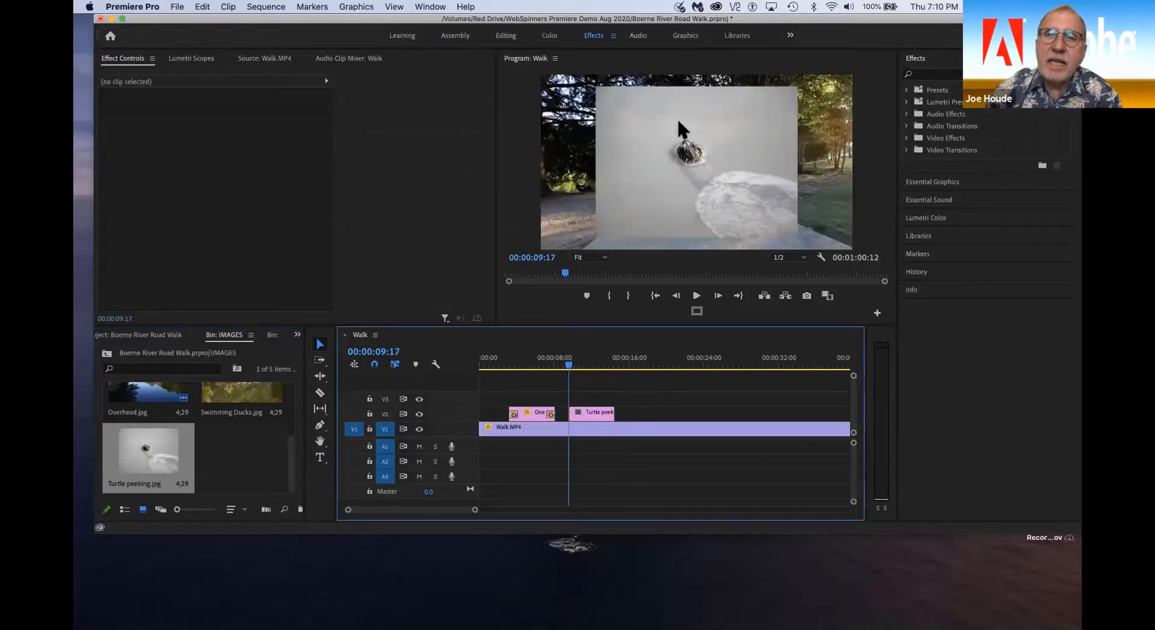
pyautogui.click(597, 413)
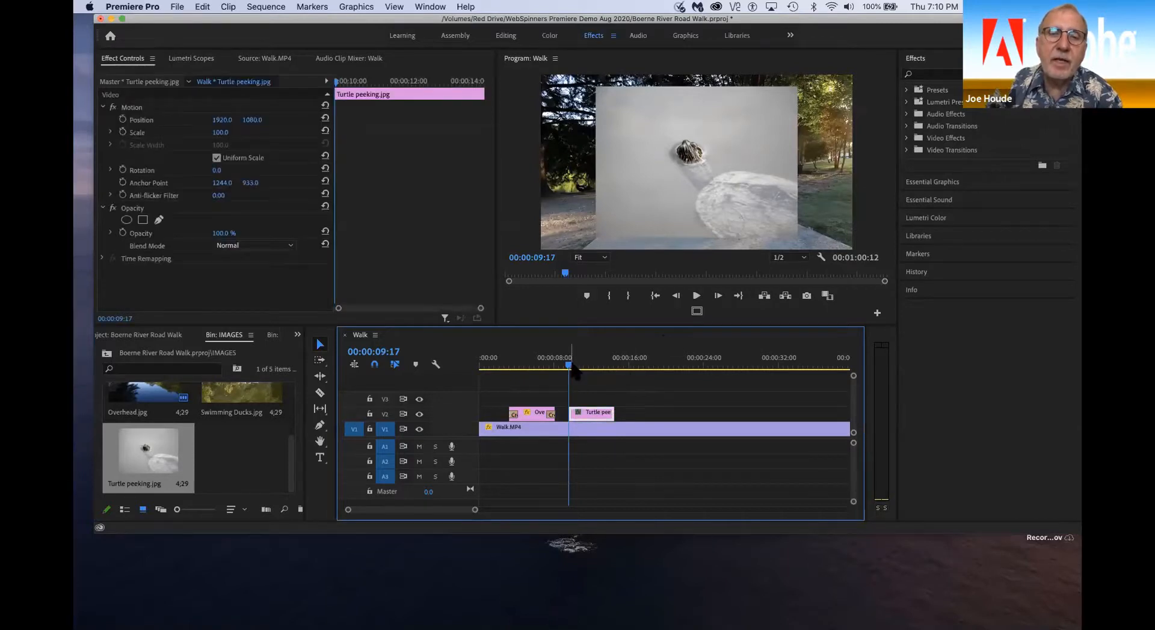
pyautogui.moveTo(571, 363); pyautogui.dragTo(575, 364)
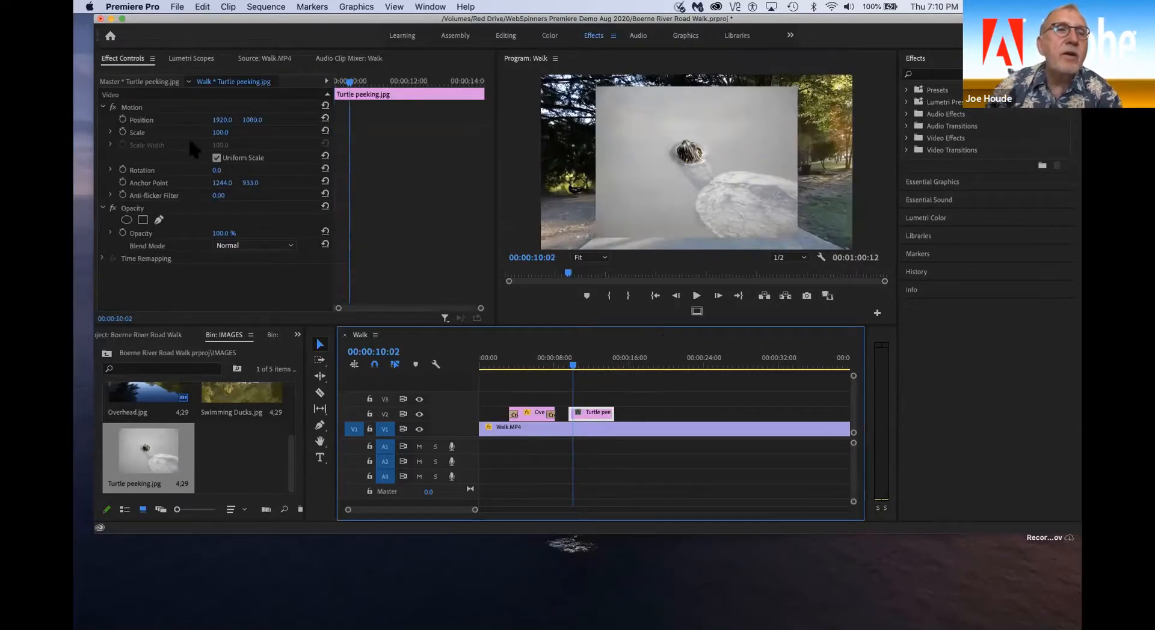
# Step: Enable Scale keyframing on Turtle peeking.jpg at 00:00:10:02 and set its scale to 264 so the photo fills the frame
pyautogui.click(122, 132)
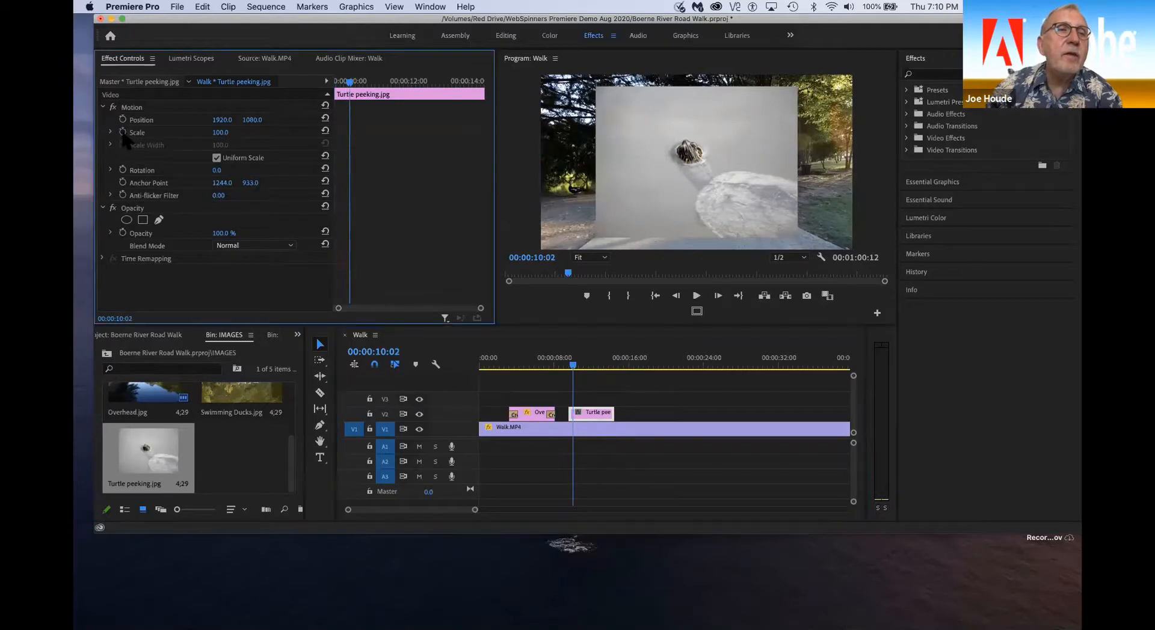
pyautogui.click(218, 132)
pyautogui.write('244')
pyautogui.press('Return')
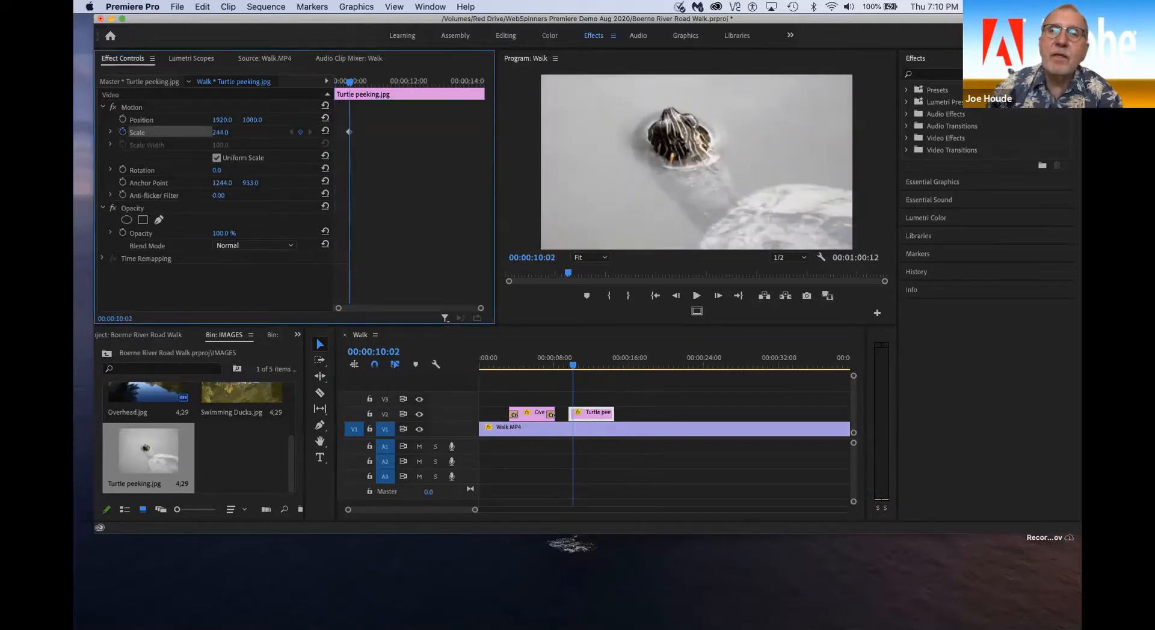
pyautogui.moveTo(220, 132); pyautogui.dragTo(232, 135)
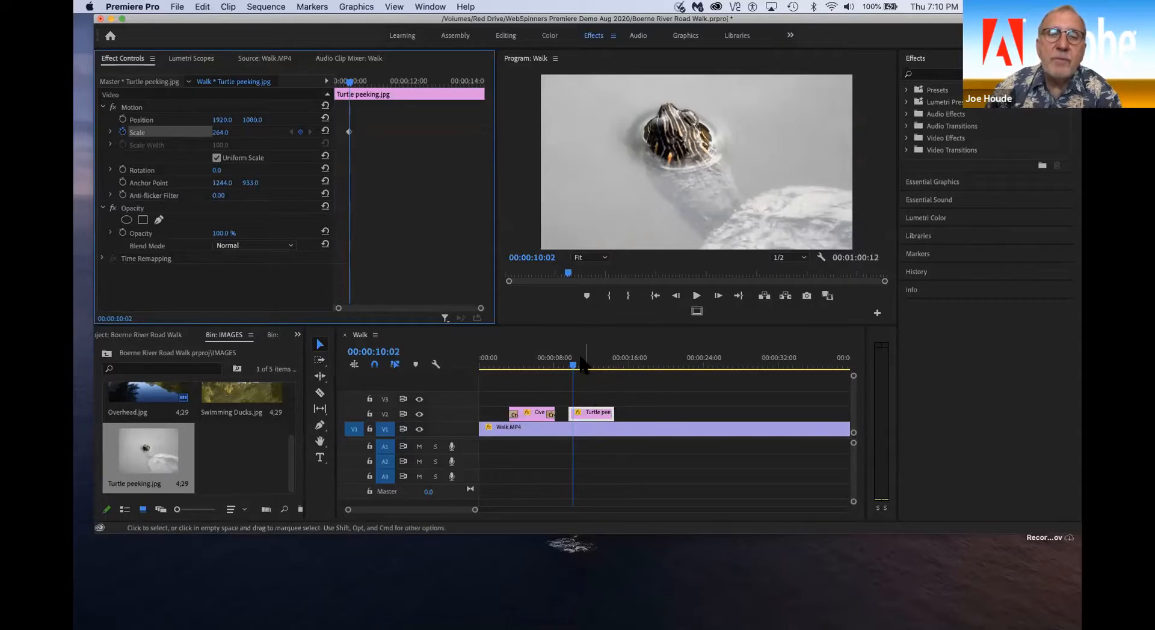
# Step: Apply the default Cross Dissolve to both ends of Turtle peeking.jpg on V2 and play the sequence from 00:00:09:09 to check it
pyautogui.moveTo(572, 364); pyautogui.dragTo(566, 364)
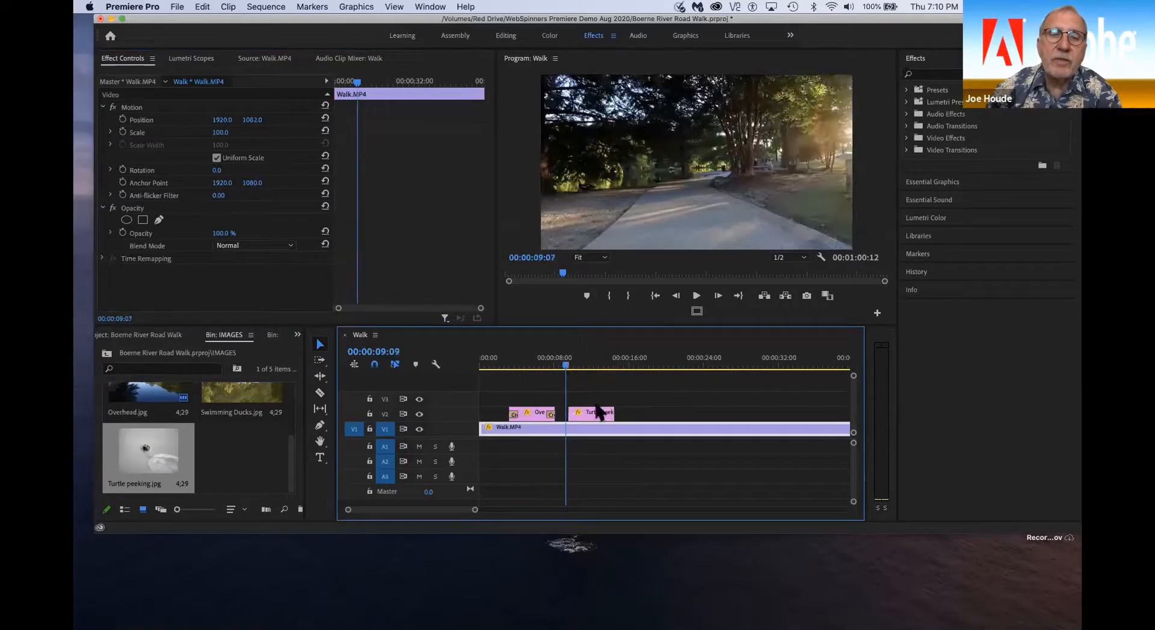
pyautogui.click(596, 414)
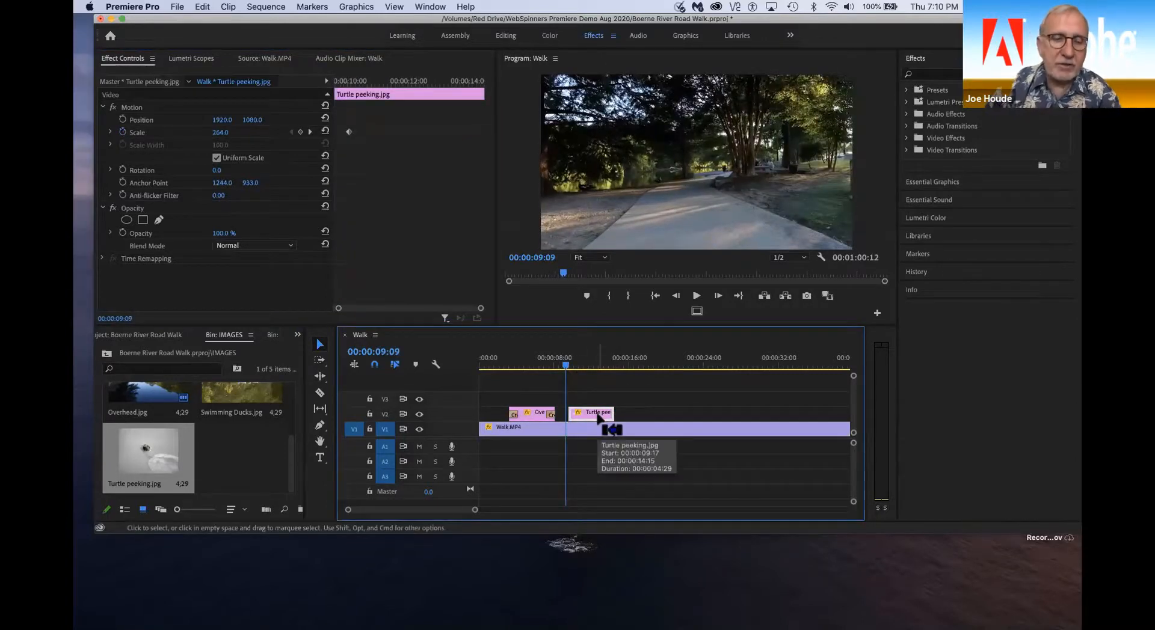
pyautogui.hotkey('shift', 'd')
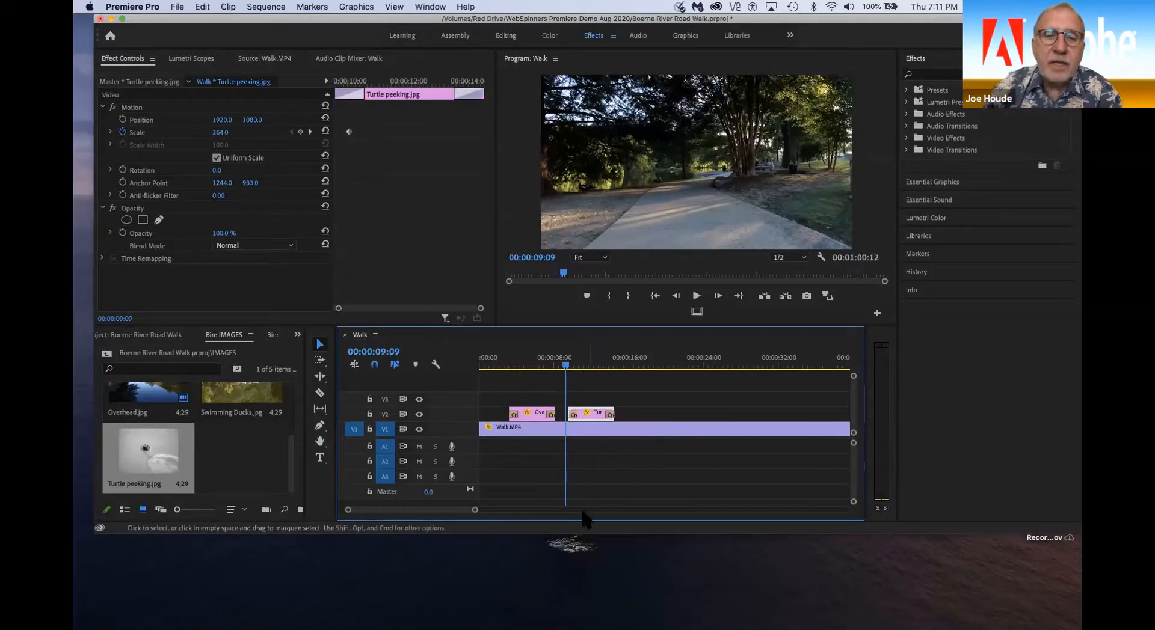
pyautogui.press('space')
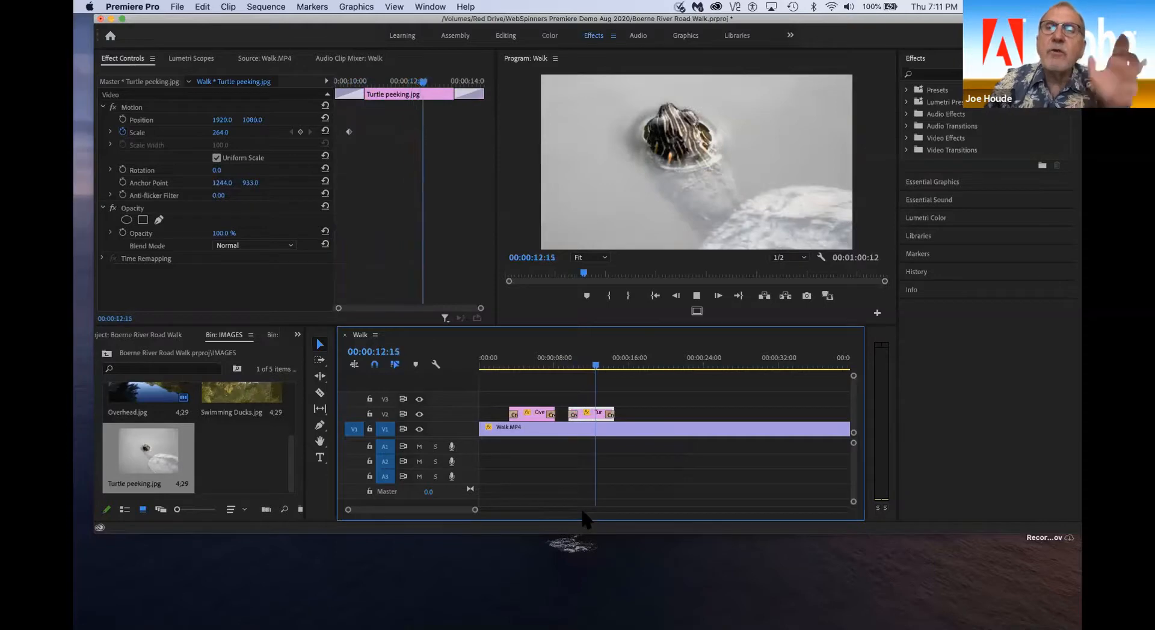
pyautogui.press('space')
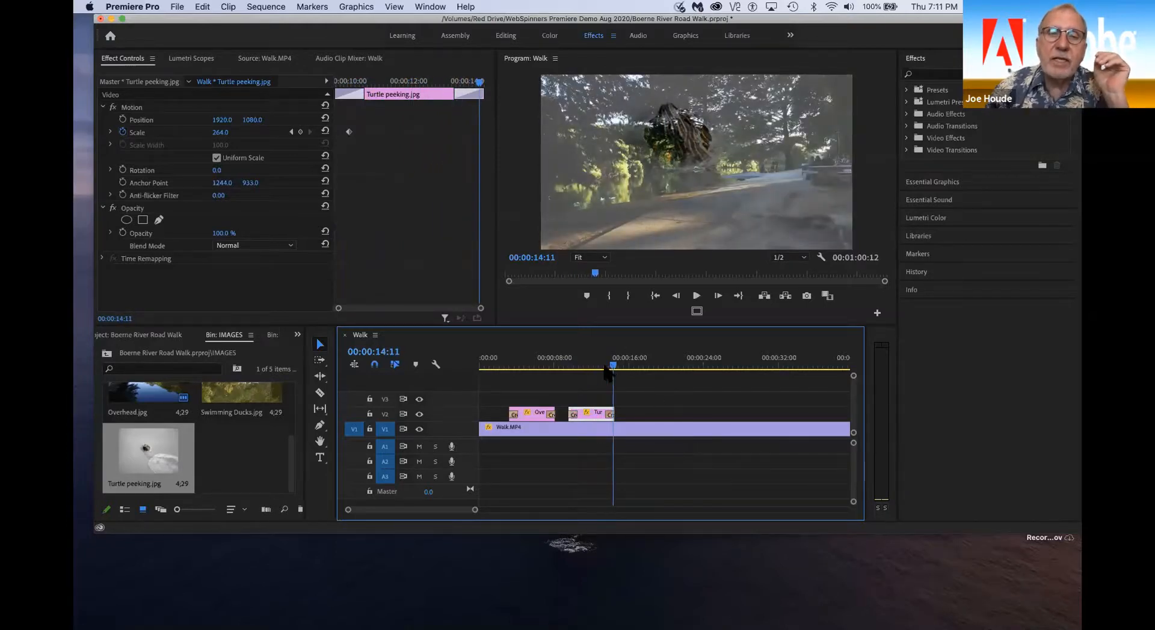
# Step: Try shortening Turtle peeking.jpg on V2 by trimming its end to 00:00:12:08, leaving the closing transition's duration unedited
pyautogui.moveTo(608, 367)
pyautogui.mouseDown()
pyautogui.moveTo(568, 368)
pyautogui.moveTo(593, 366)
pyautogui.mouseUp()
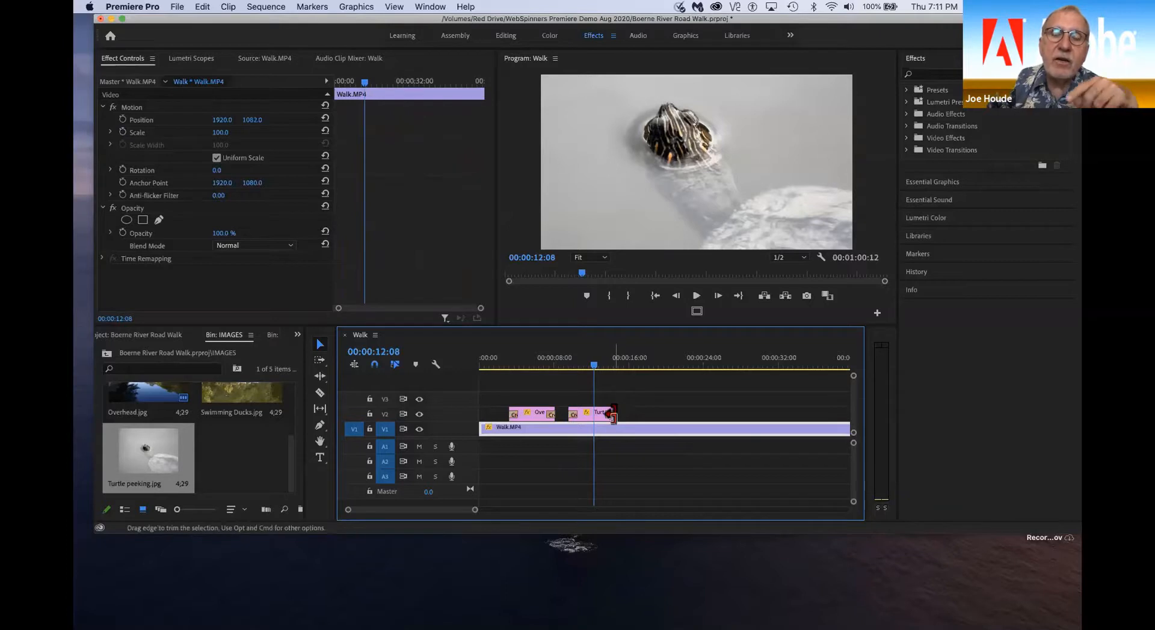
pyautogui.click(612, 415)
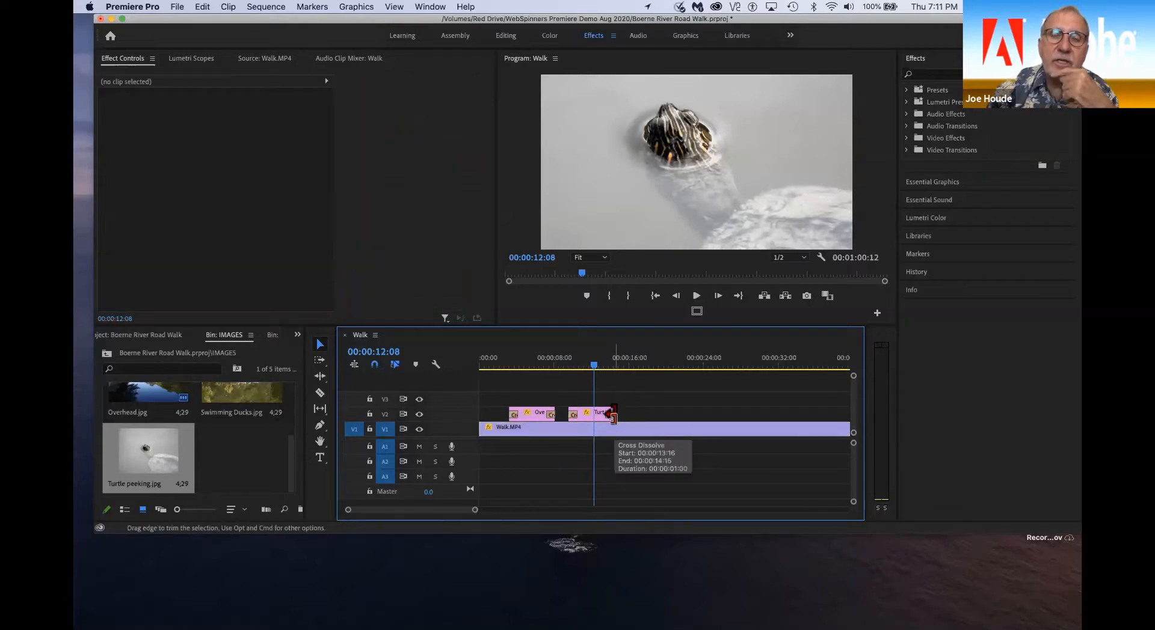
pyautogui.doubleClick(612, 415)
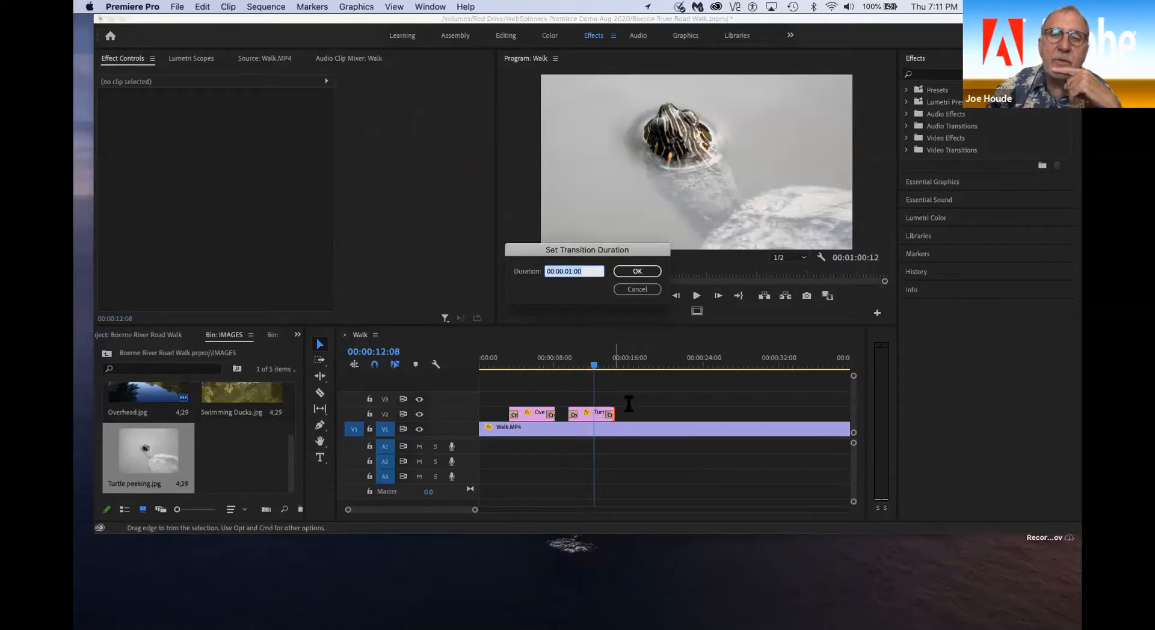
pyautogui.click(635, 290)
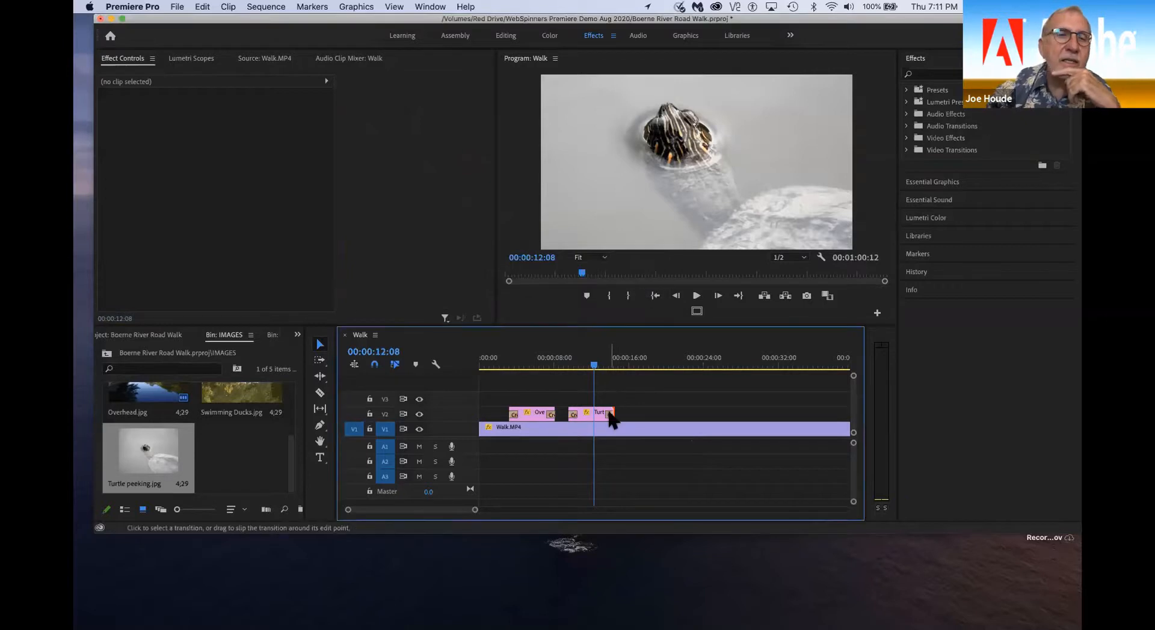
pyautogui.moveTo(612, 414); pyautogui.dragTo(594, 414)
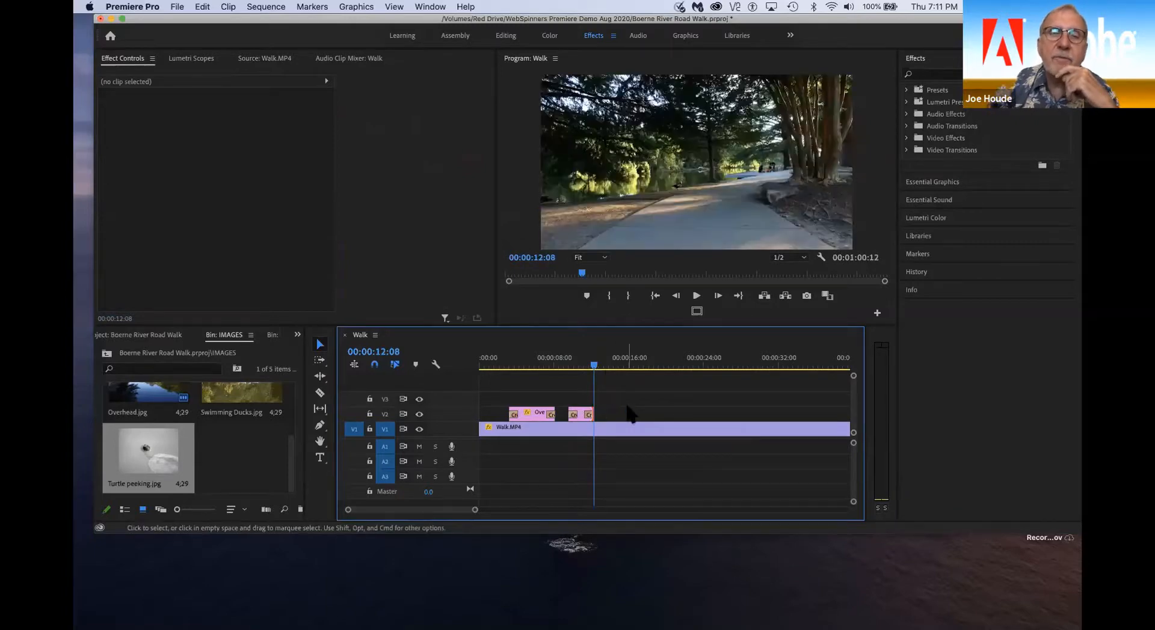
# Step: Play the sequence from 00:00:09:05, stop at 00:00:13:06 and trim the end of Turtle peeking.jpg to that point
pyautogui.moveTo(594, 369); pyautogui.dragTo(562, 374)
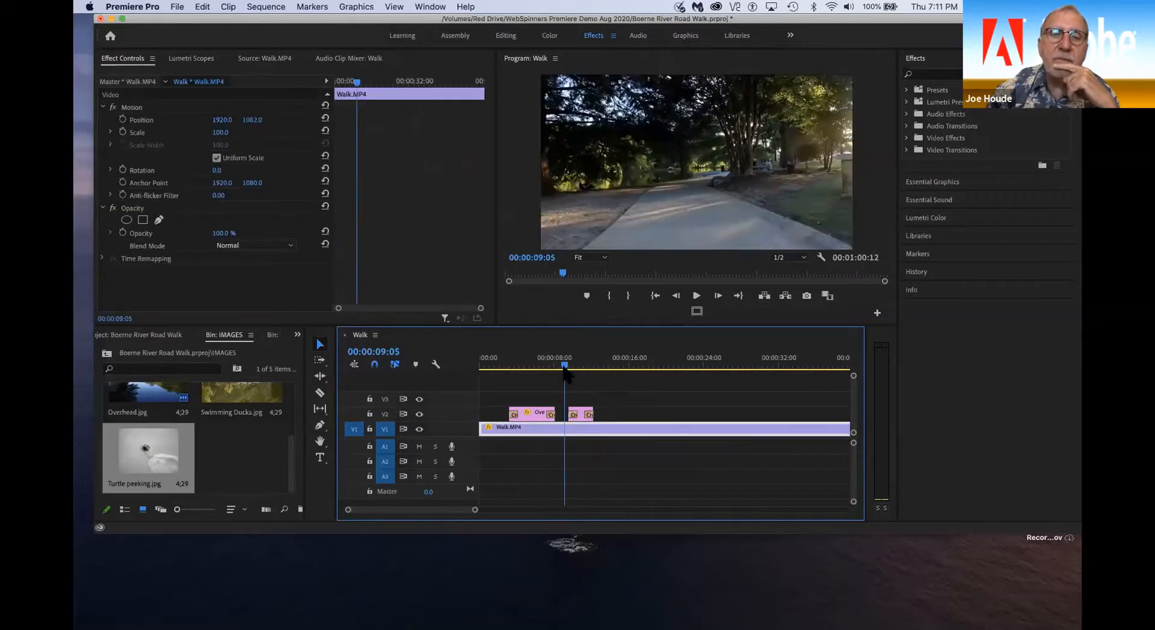
pyautogui.press('space')
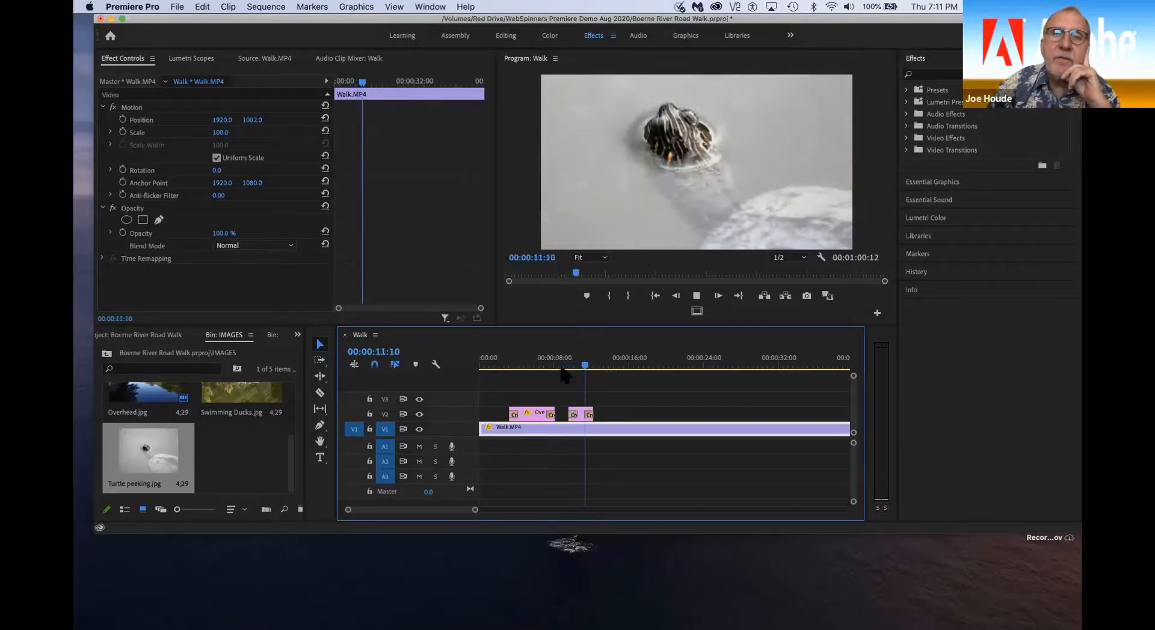
pyautogui.press('space')
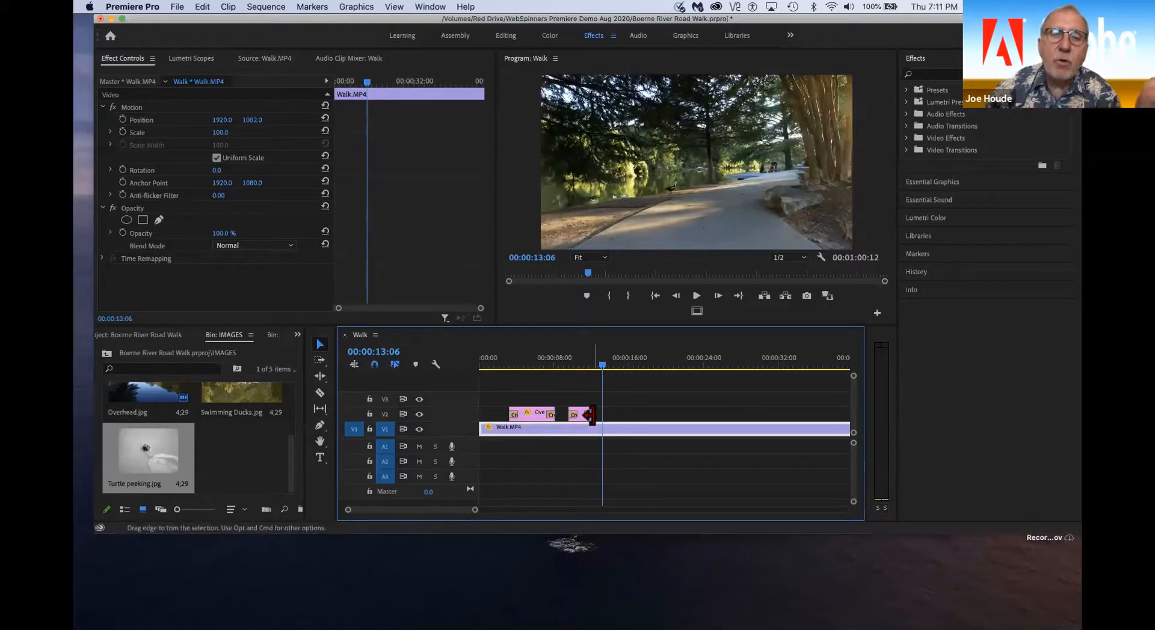
pyautogui.moveTo(602, 415); pyautogui.dragTo(682, 415)
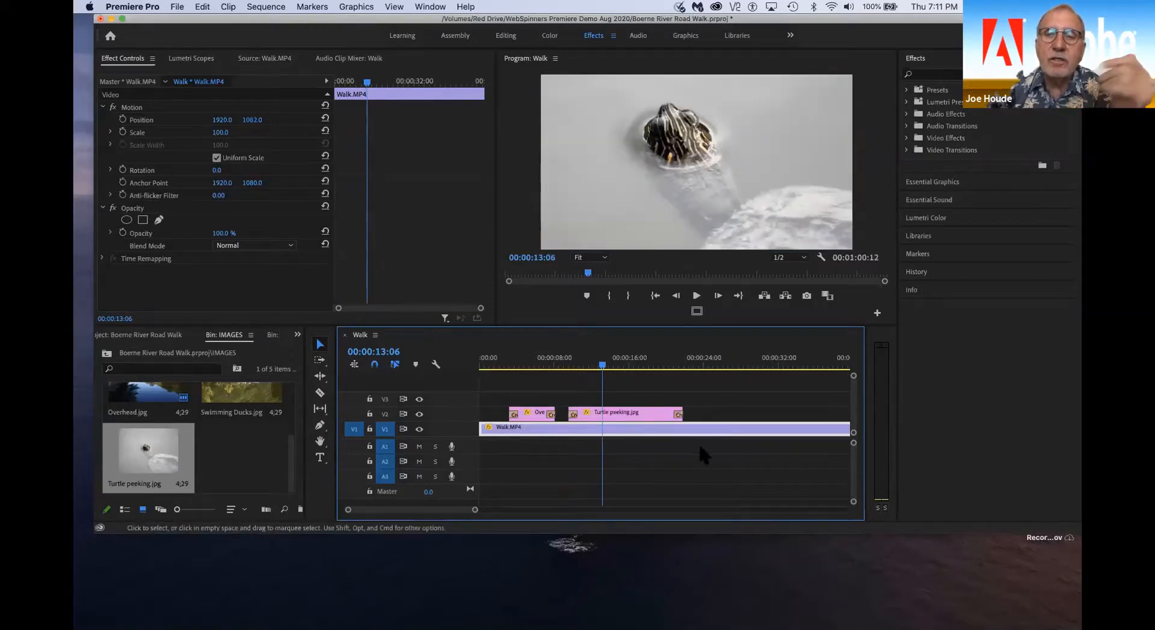
pyautogui.moveTo(680, 415); pyautogui.dragTo(630, 460)
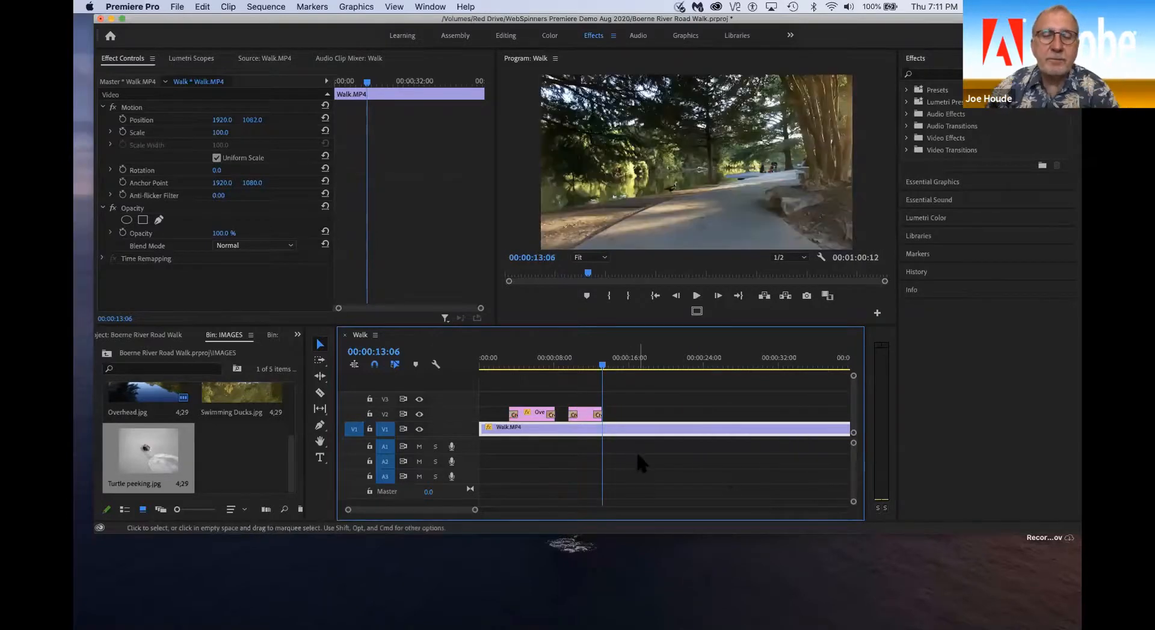
# Step: Play on to 00:00:15:14 and overlay Swimming Ducks.jpg from the IMAGES bin on V2 at that point
pyautogui.click(635, 449)
pyautogui.press('space')
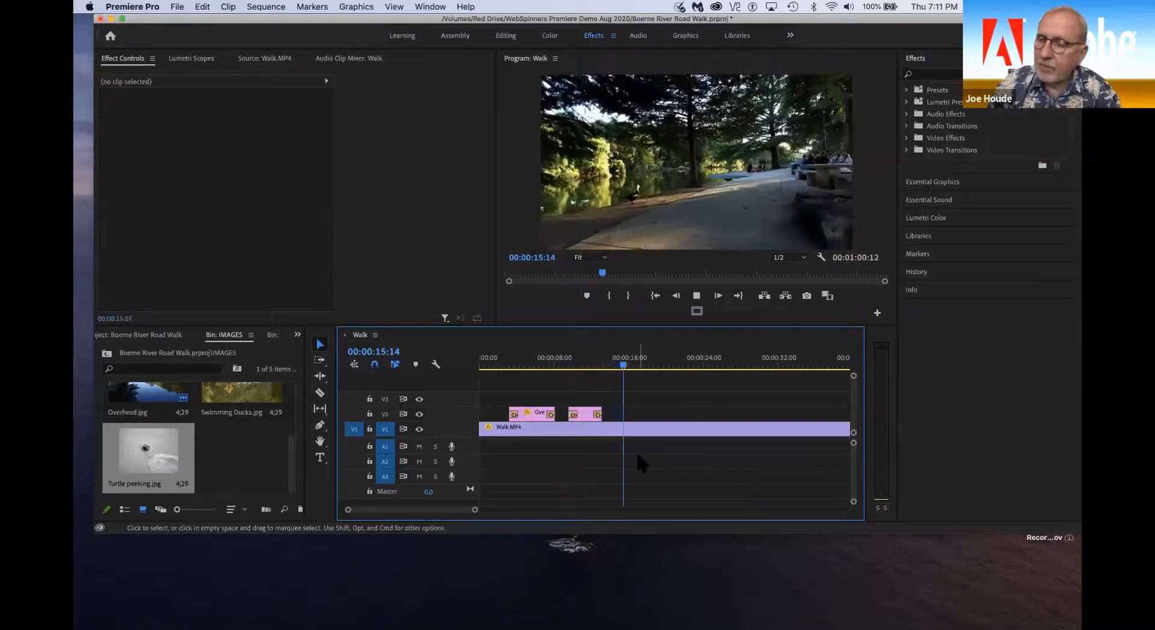
pyautogui.press('space')
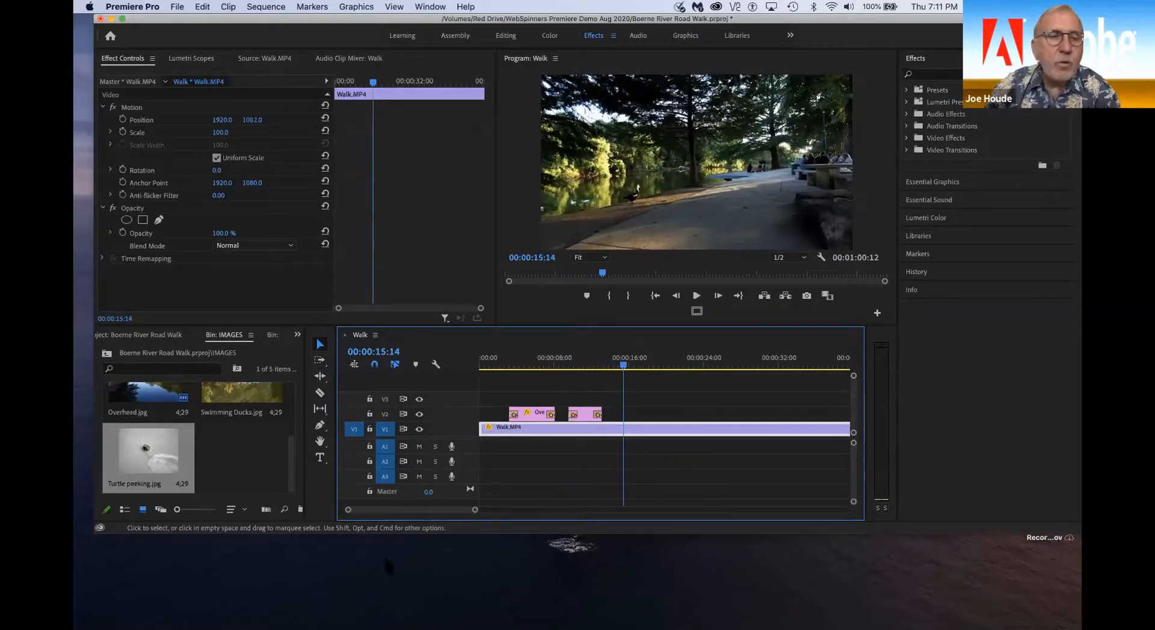
pyautogui.scroll(3, 240, 453)
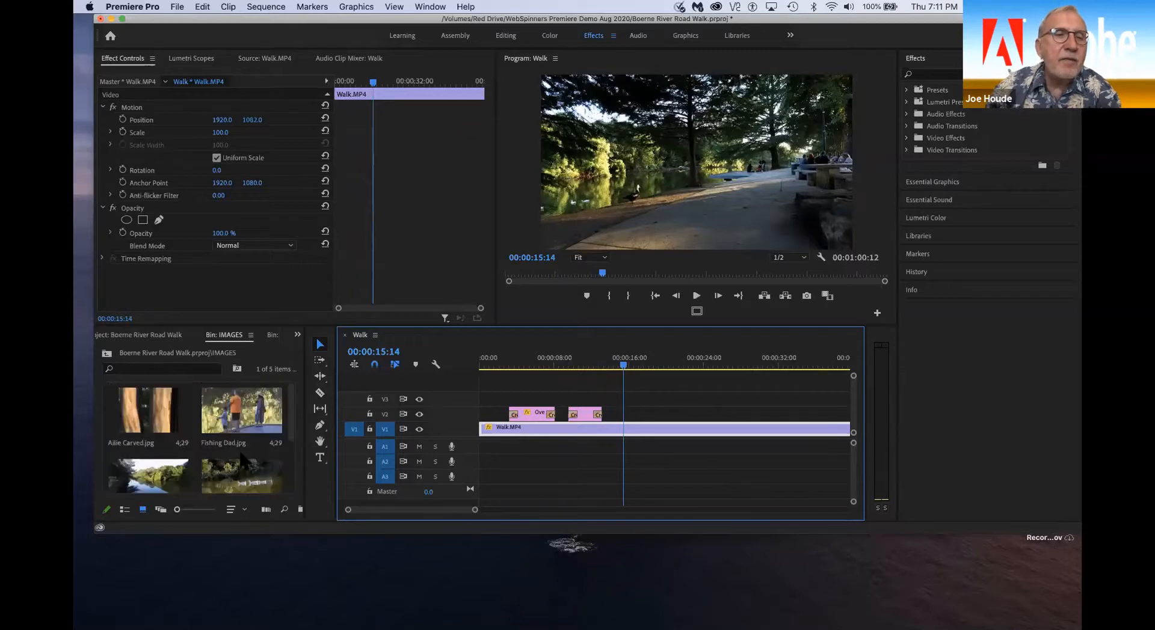
pyautogui.moveTo(235, 489); pyautogui.dragTo(639, 421)
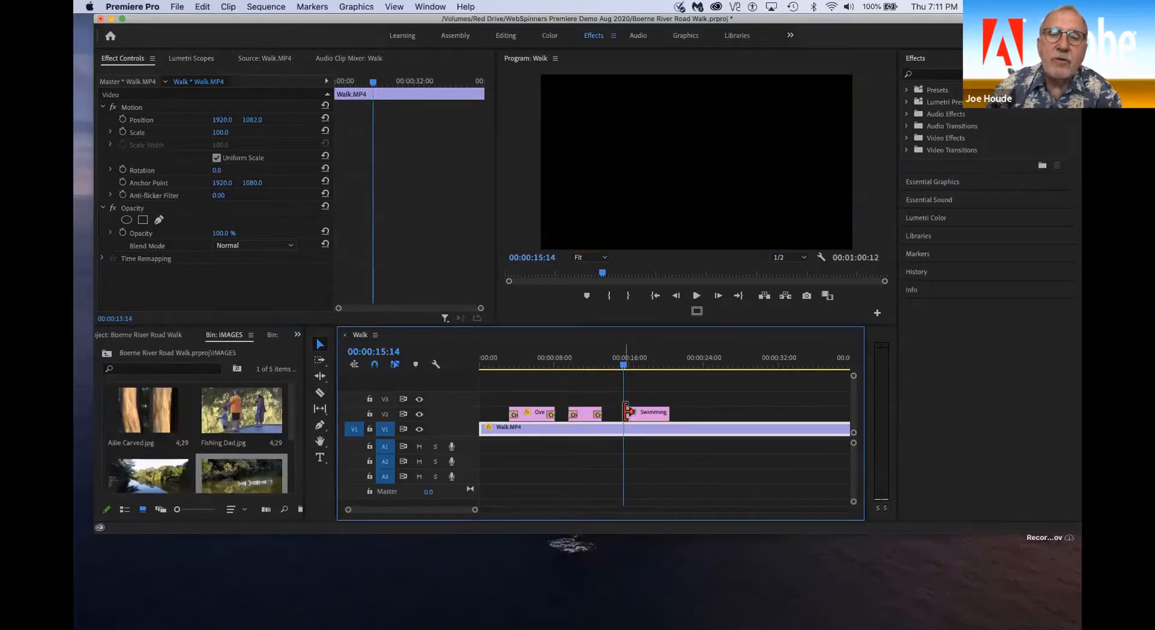
# Step: Set the scale of Swimming Ducks.jpg to 266 and add a Scale keyframe at the clip's start
pyautogui.click(637, 365)
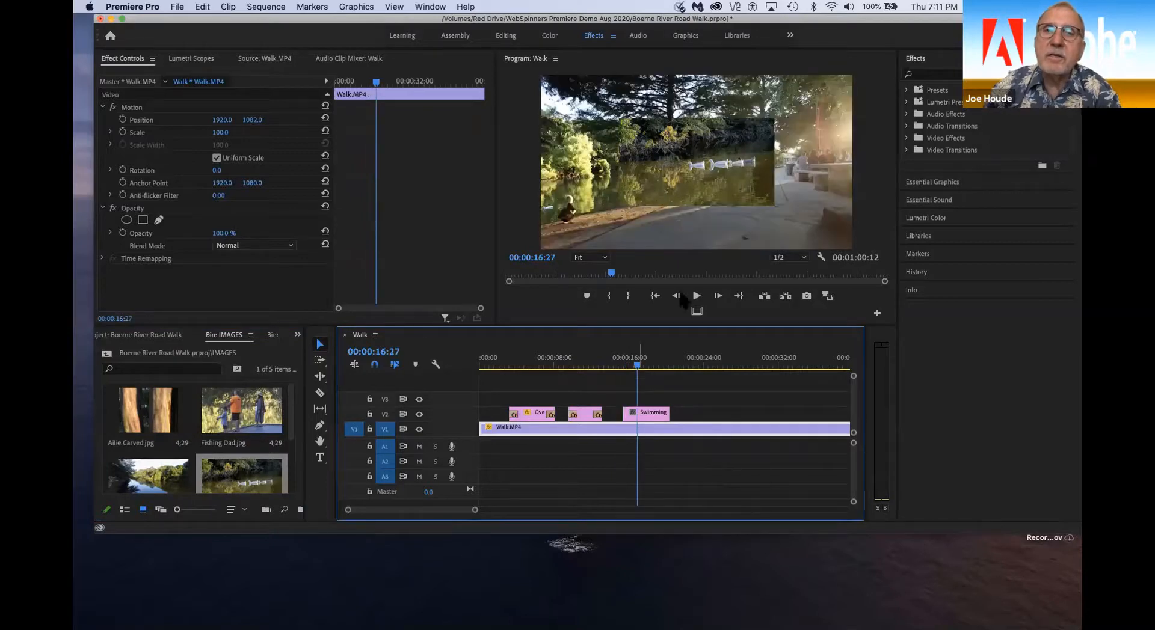
pyautogui.click(657, 414)
pyautogui.click(375, 263)
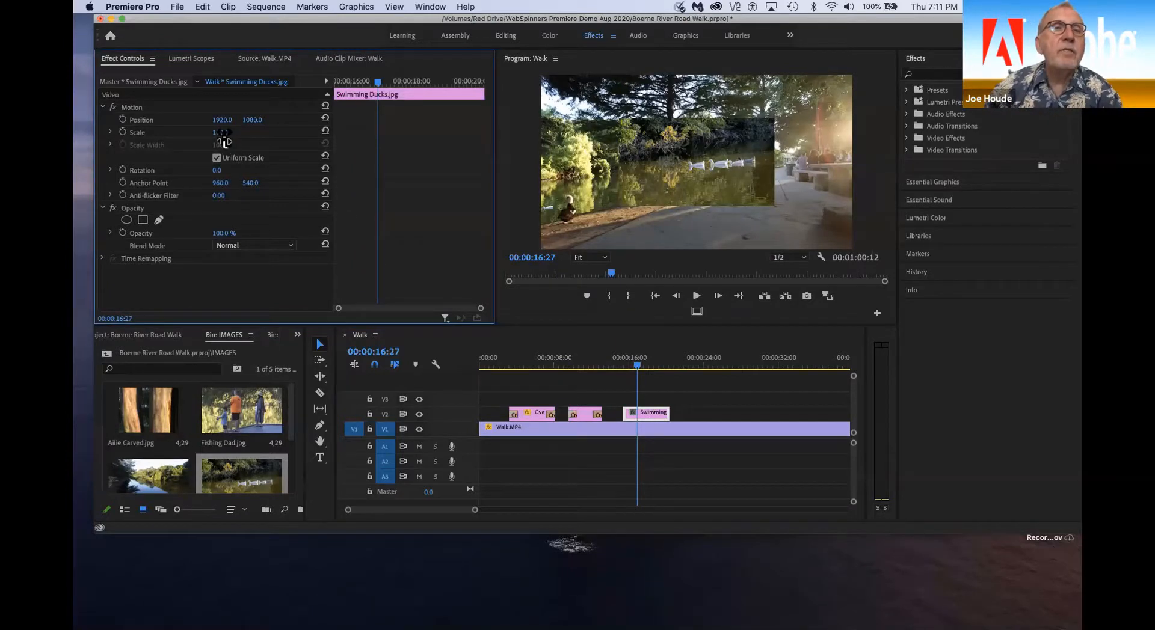
pyautogui.moveTo(223, 134); pyautogui.dragTo(322, 133)
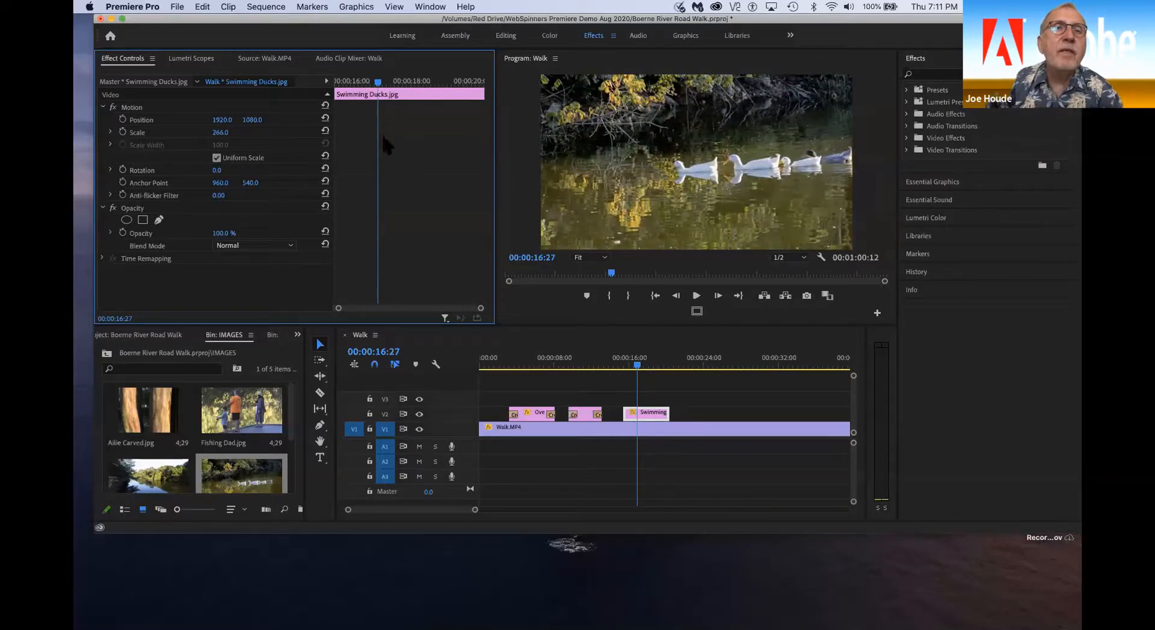
pyautogui.click(142, 133)
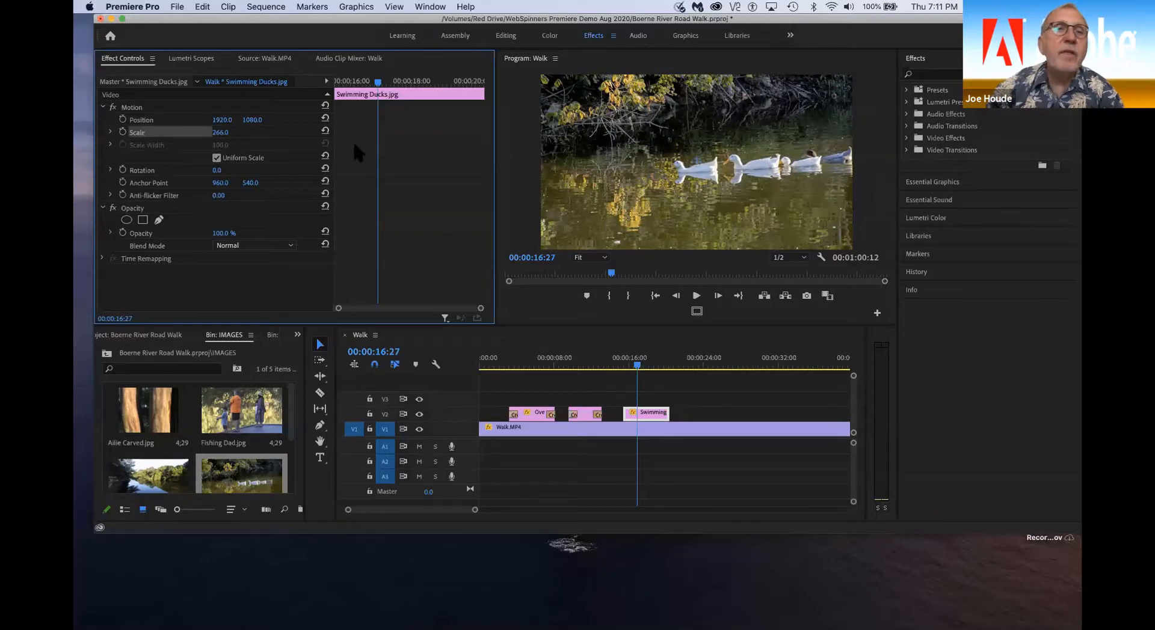
pyautogui.click(122, 132)
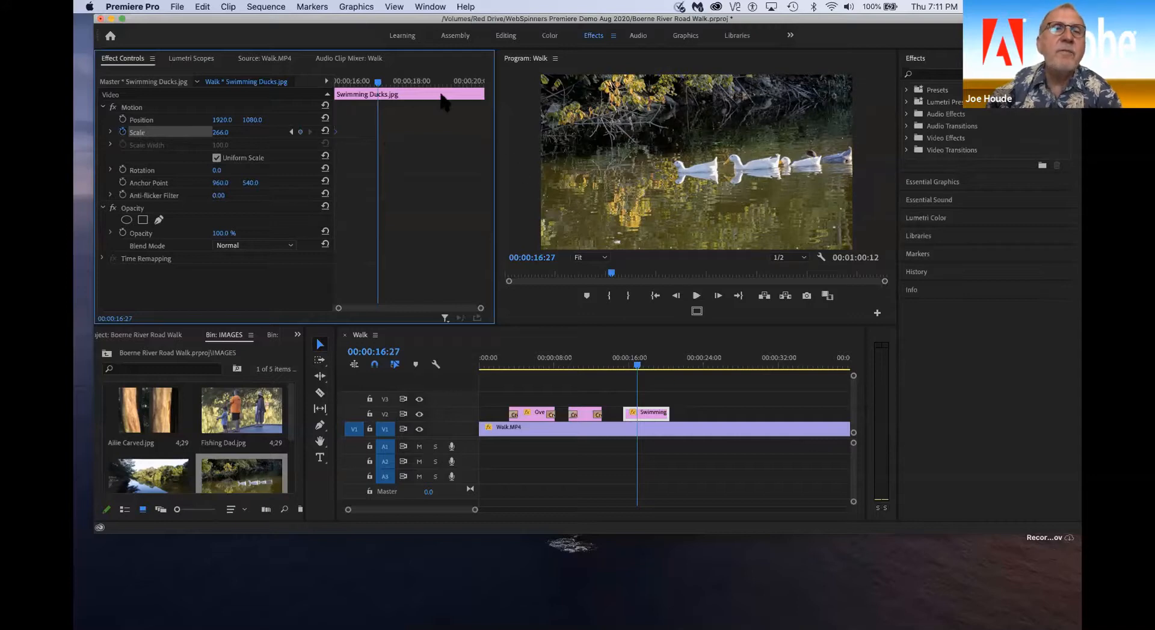
# Step: Add a second Scale keyframe of 402 at 00:00:20:07 on Swimming Ducks.jpg and shift it to the clip's end
pyautogui.moveTo(378, 85); pyautogui.dragTo(481, 86)
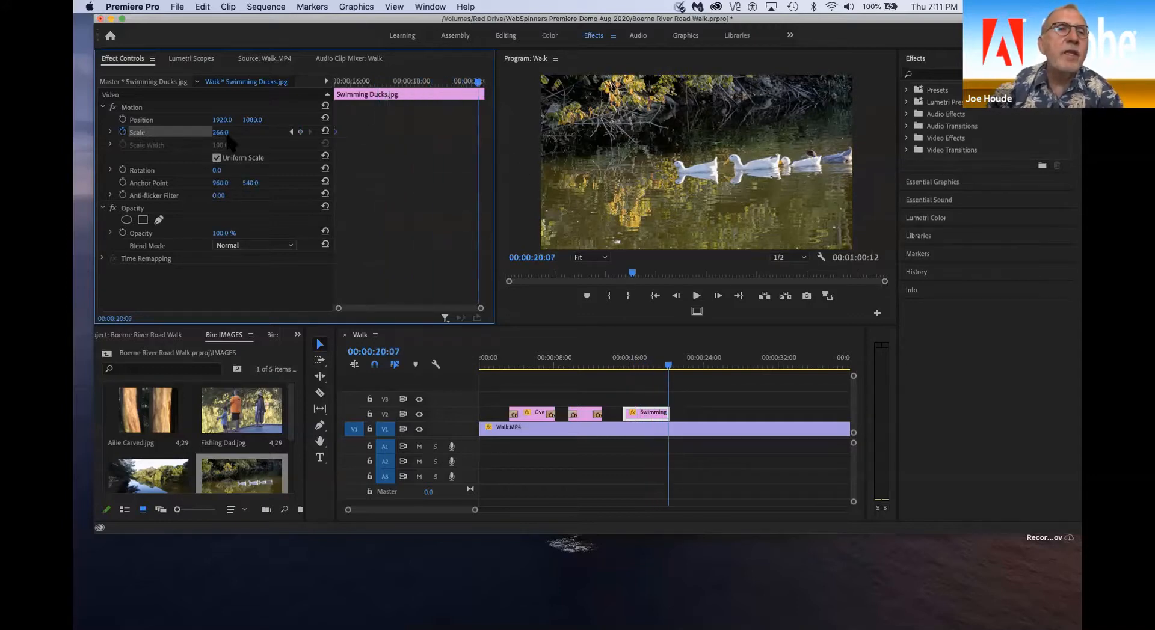
pyautogui.moveTo(220, 132); pyautogui.dragTo(238, 136)
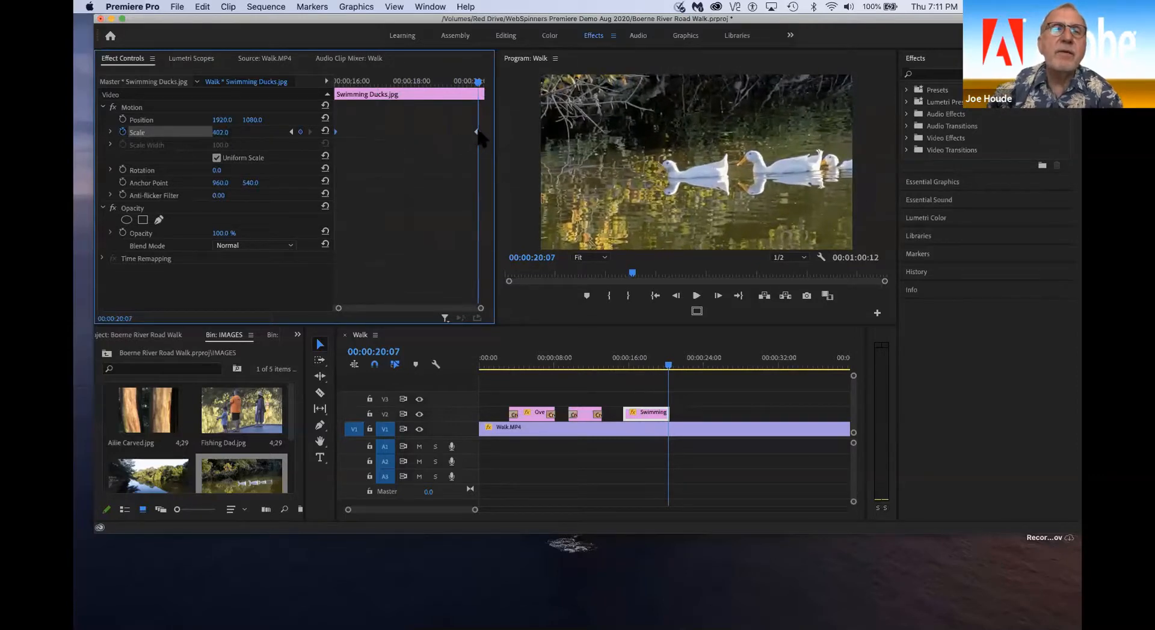
pyautogui.moveTo(477, 132); pyautogui.dragTo(483, 132)
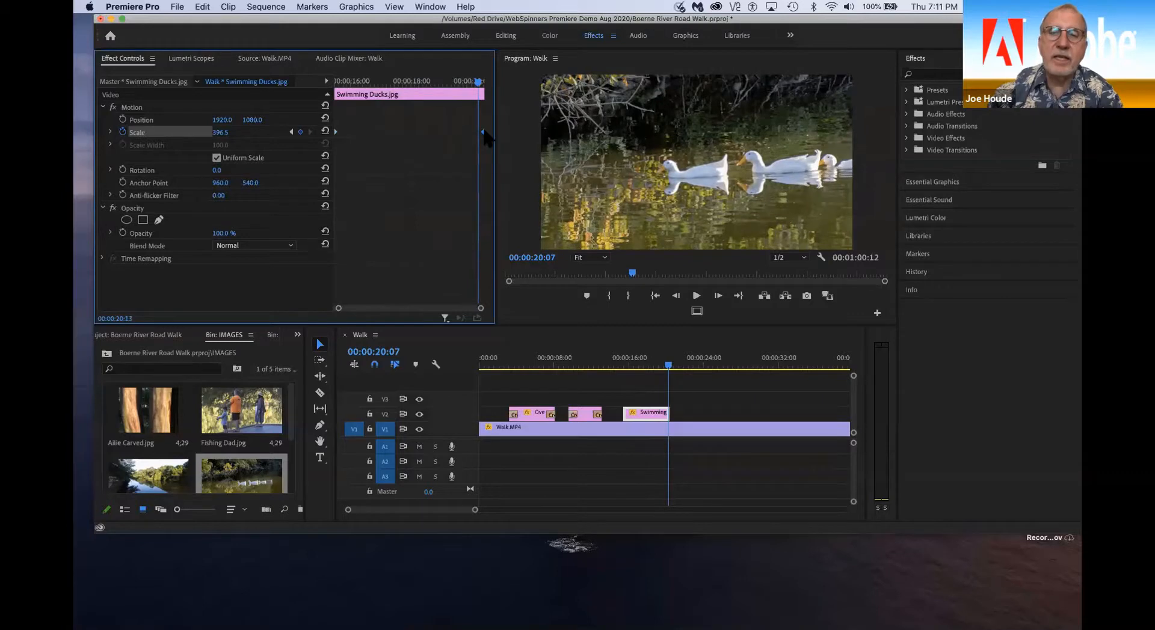
# Step: Apply the default Cross Dissolve to both ends of Swimming Ducks.jpg and play the sequence from 00:00:14:21 to check the zoom
pyautogui.click(646, 413)
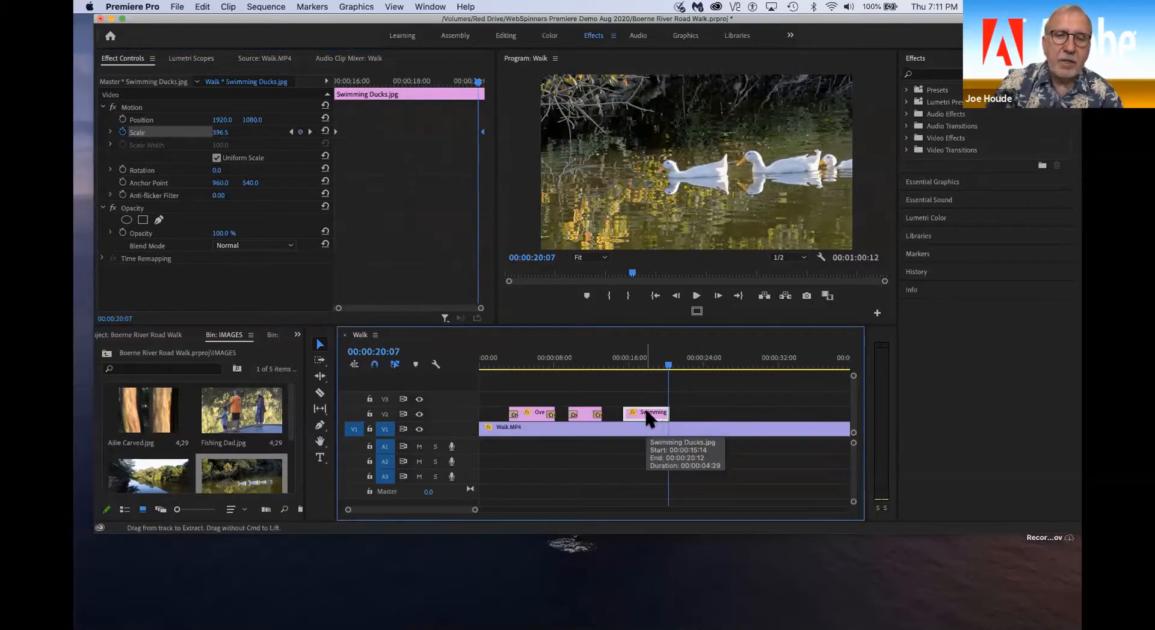
pyautogui.press('super+d')
pyautogui.click(617, 363)
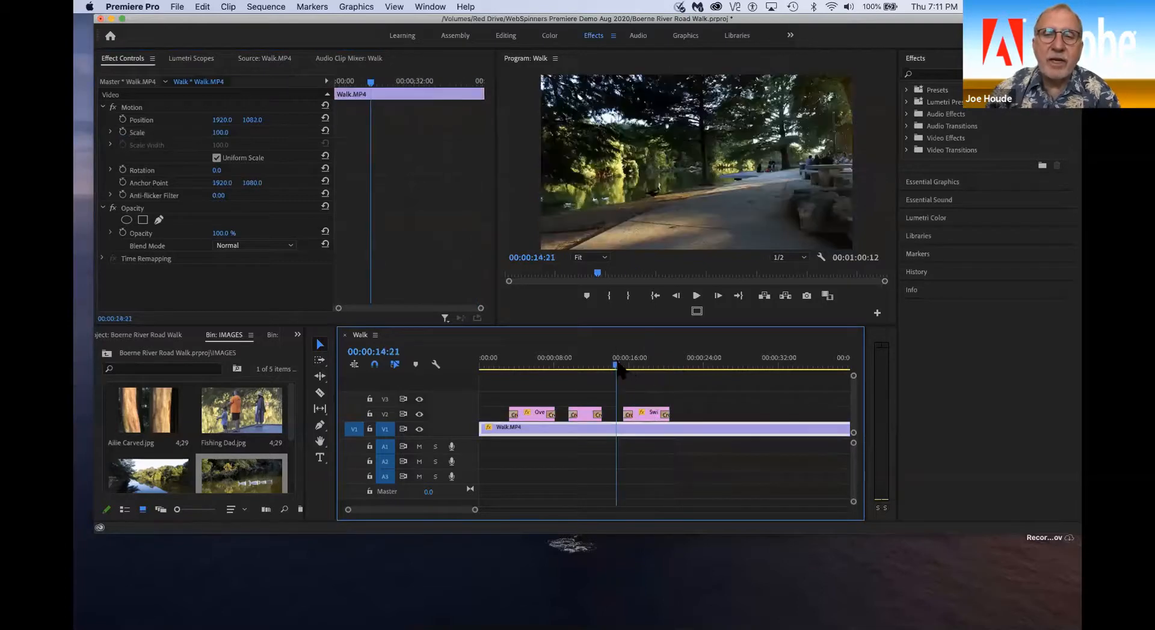
pyautogui.moveTo(617, 363); pyautogui.dragTo(616, 338)
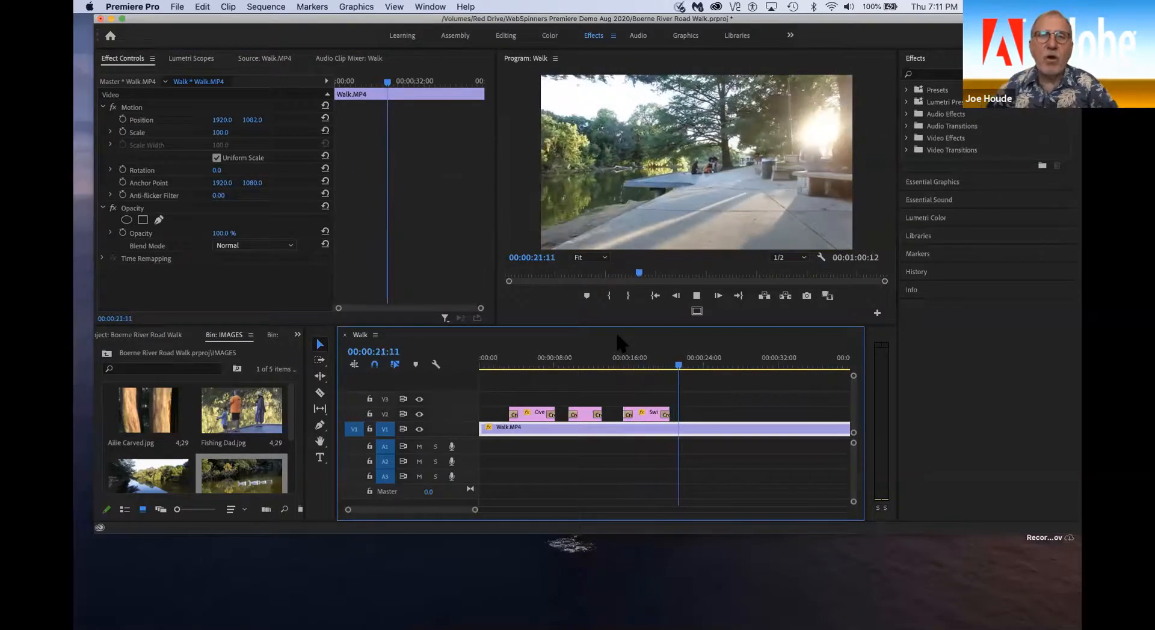
# Step: Stop playback at 00:00:21:21 and overlay Fishing Dad.jpg from the IMAGES bin on V2 at that point
pyautogui.press('space')
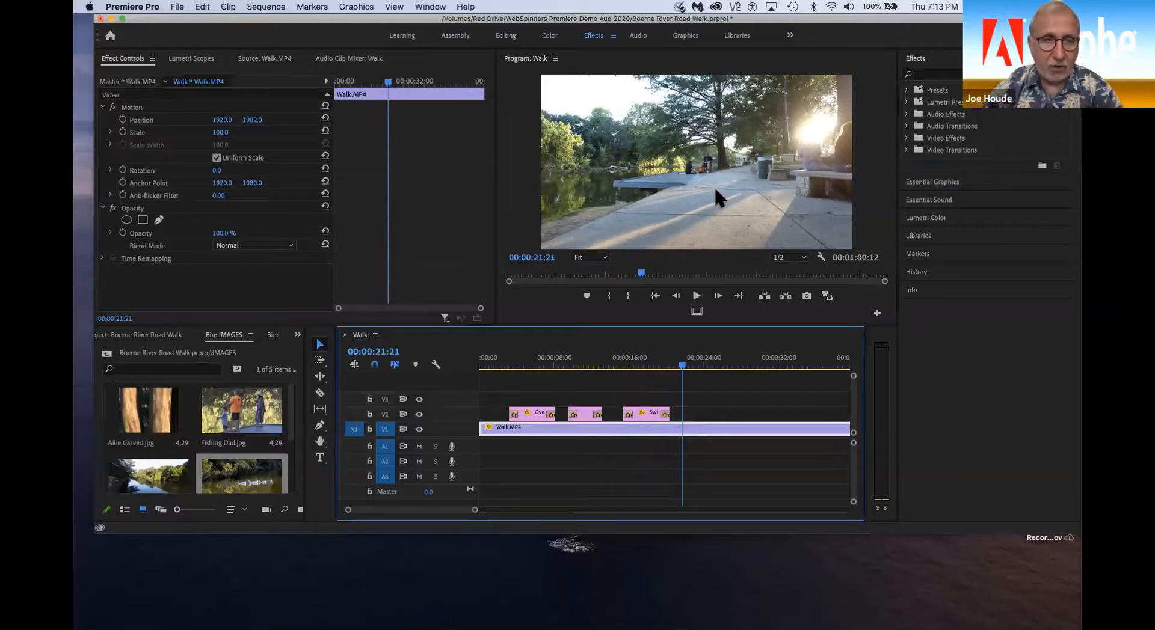
pyautogui.moveTo(253, 412); pyautogui.dragTo(697, 414)
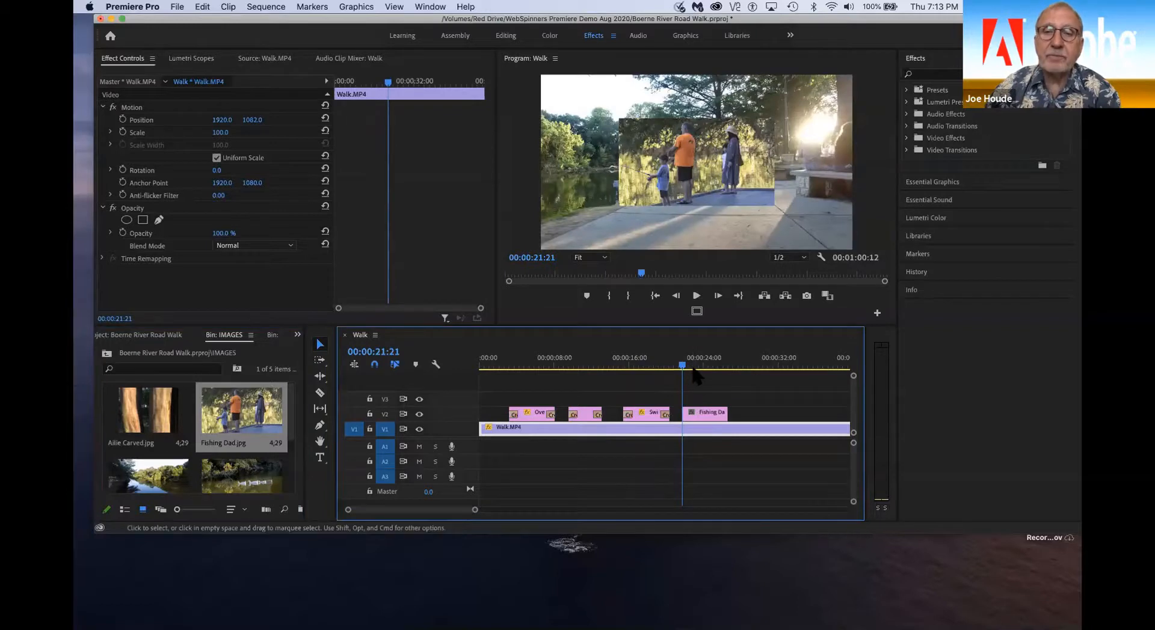
# Step: Turn on Scale keyframing for Fishing Dad.jpg, set the scale to 226 and shift the keyframe to the clip's start
pyautogui.click(692, 369)
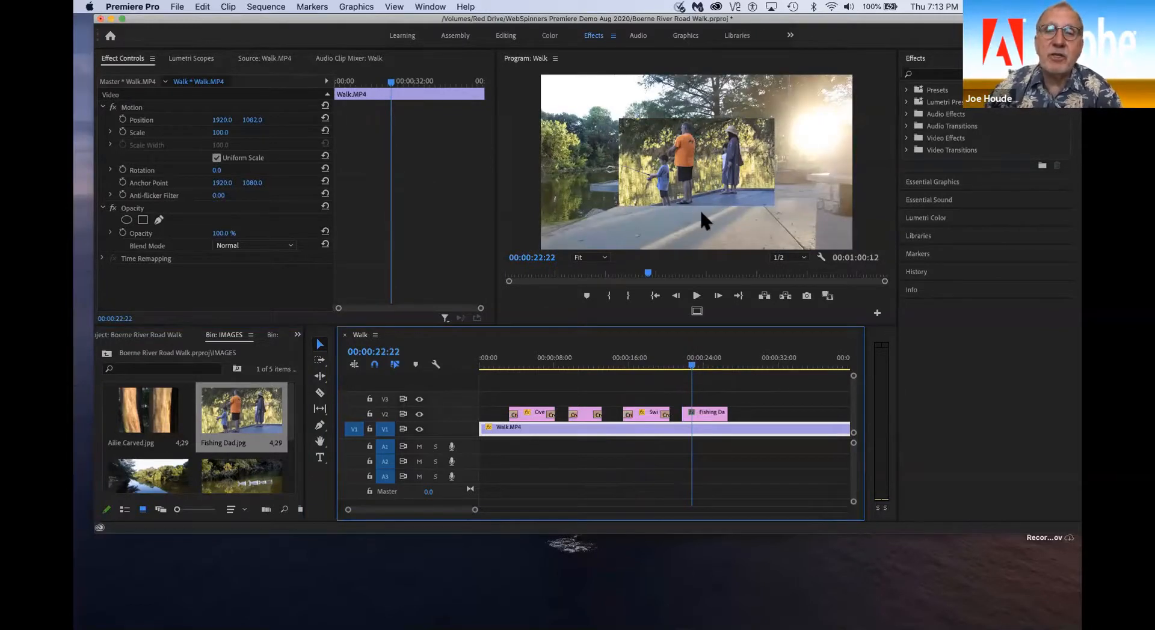
pyautogui.click(708, 413)
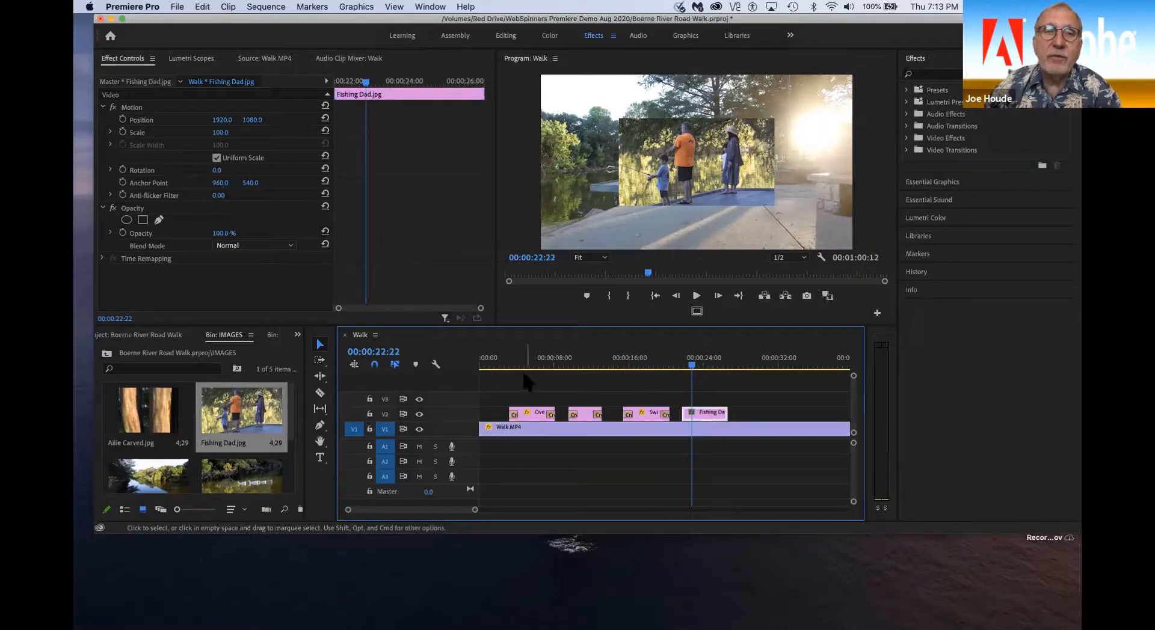
pyautogui.click(123, 132)
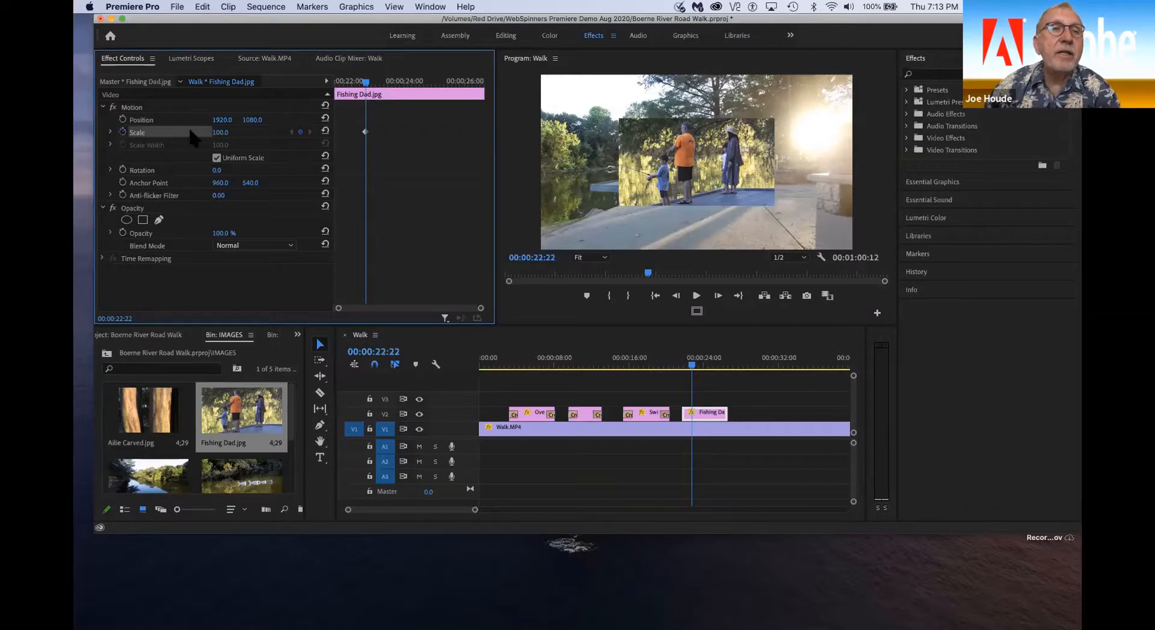
pyautogui.click(220, 132)
pyautogui.write('234')
pyautogui.press('Return')
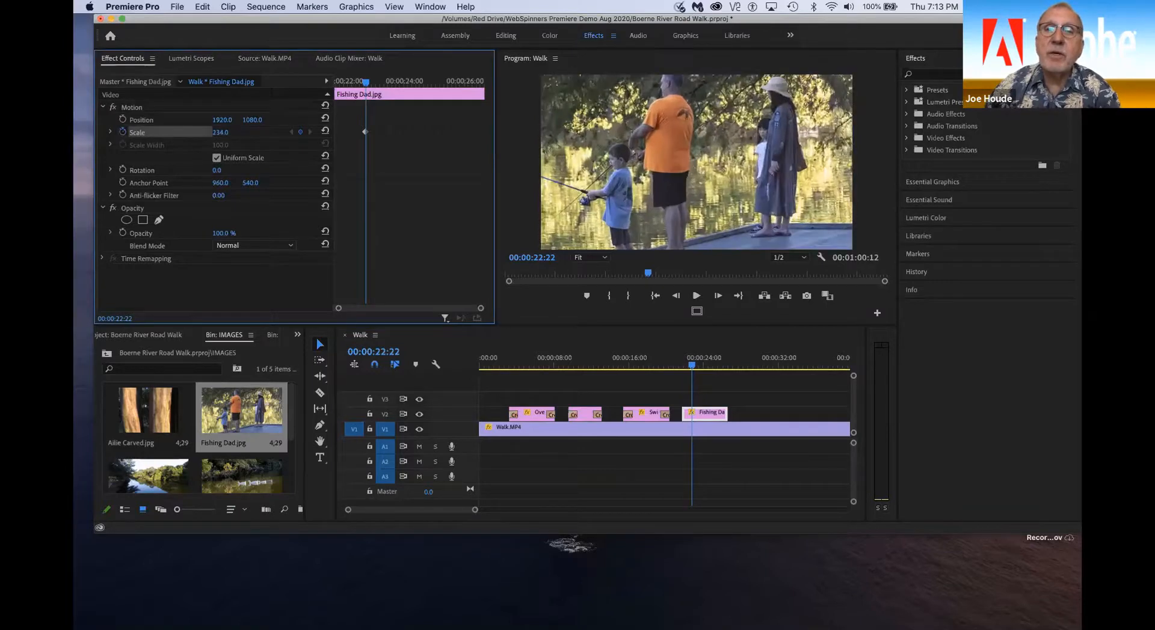
pyautogui.moveTo(220, 132); pyautogui.dragTo(215, 132)
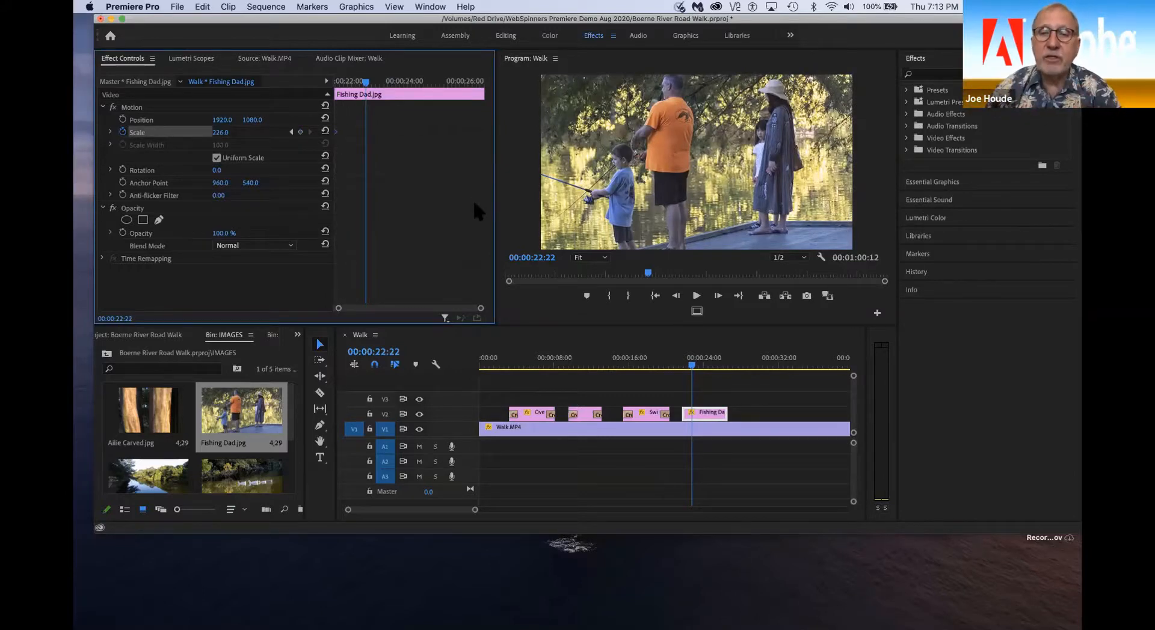
# Step: Apply the default Cross Dissolve to both ends of Fishing Dad.jpg and trim the clip's end to a duration of 00:00:02:29
pyautogui.press('super+d')
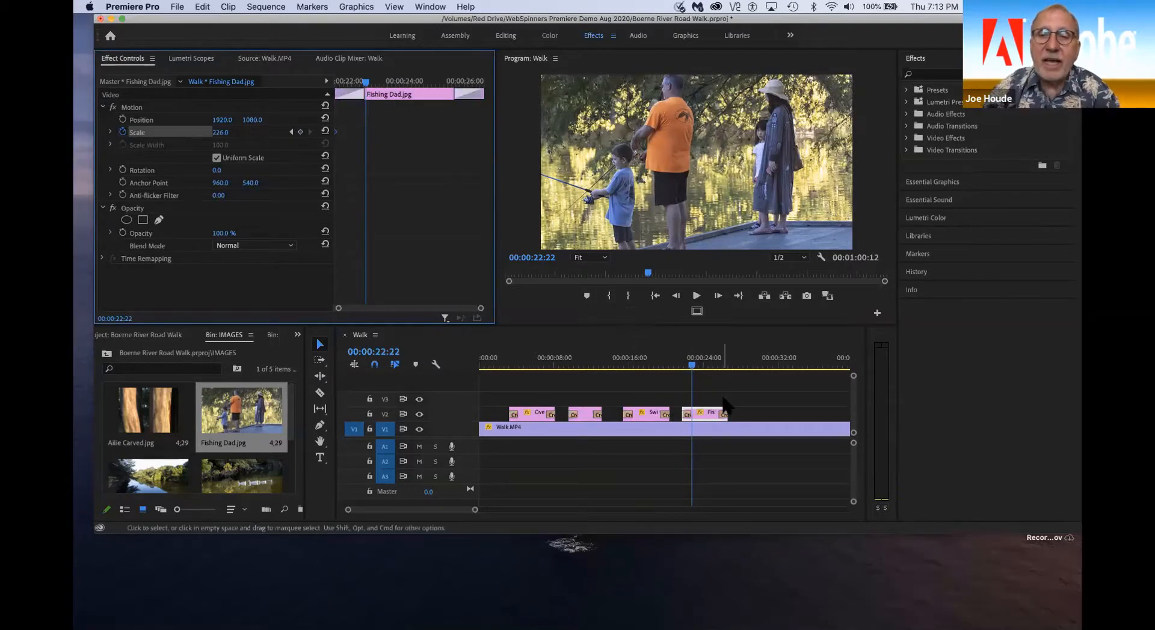
pyautogui.moveTo(725, 413); pyautogui.dragTo(708, 415)
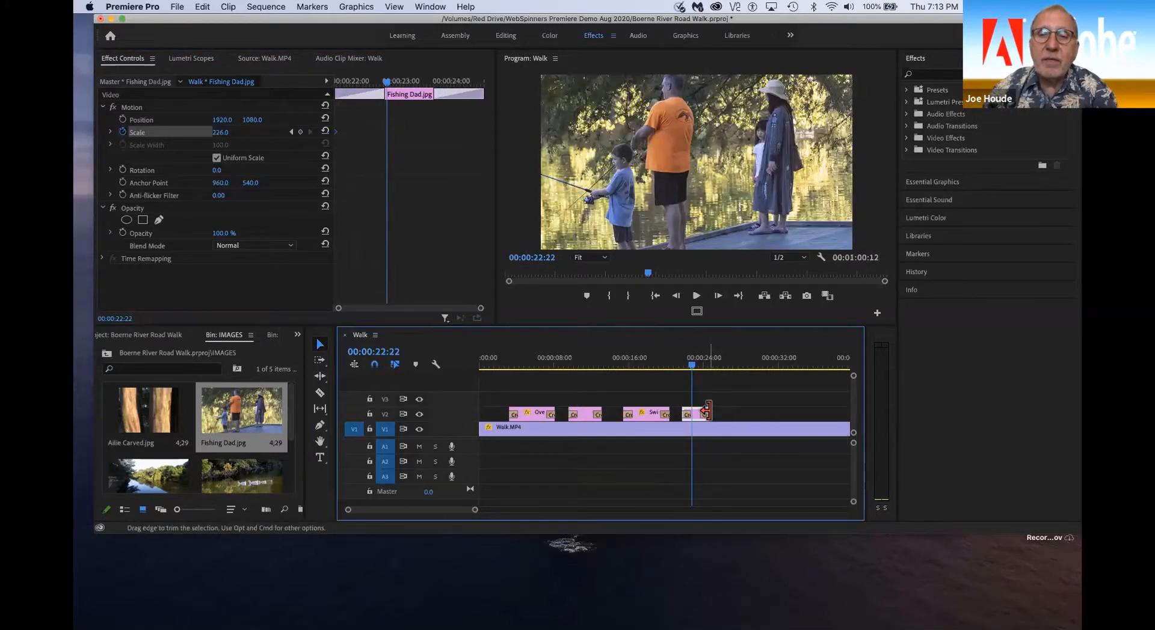
pyautogui.moveTo(705, 410)
pyautogui.mouseDown()
pyautogui.moveTo(733, 411)
pyautogui.moveTo(707, 413)
pyautogui.mouseUp()
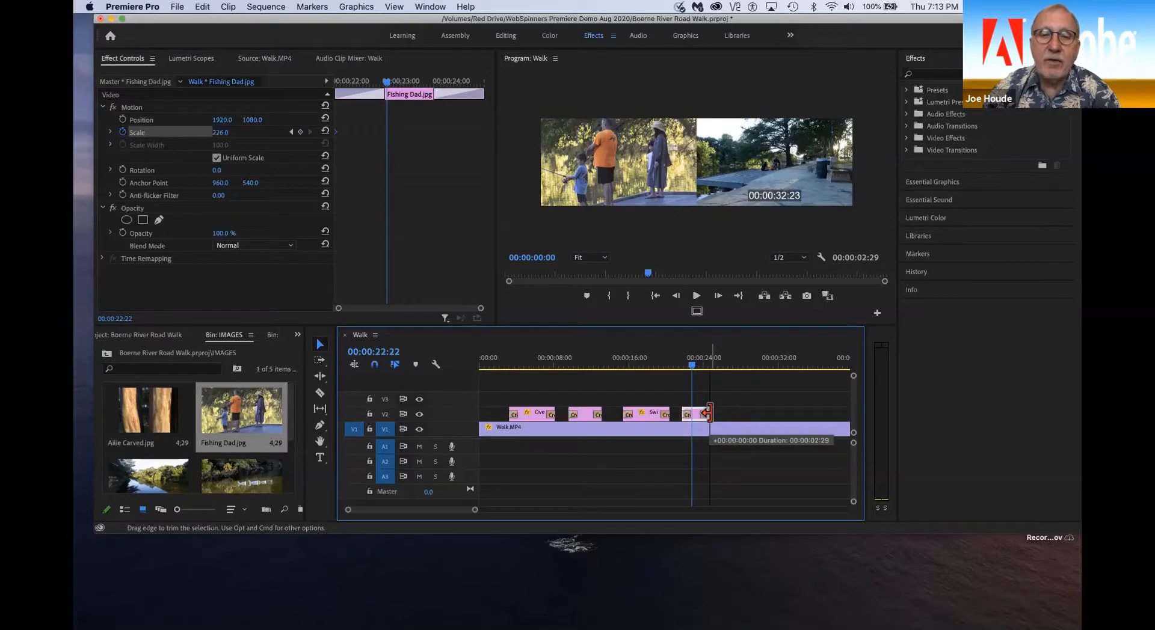
pyautogui.moveTo(707, 413); pyautogui.dragTo(707, 414)
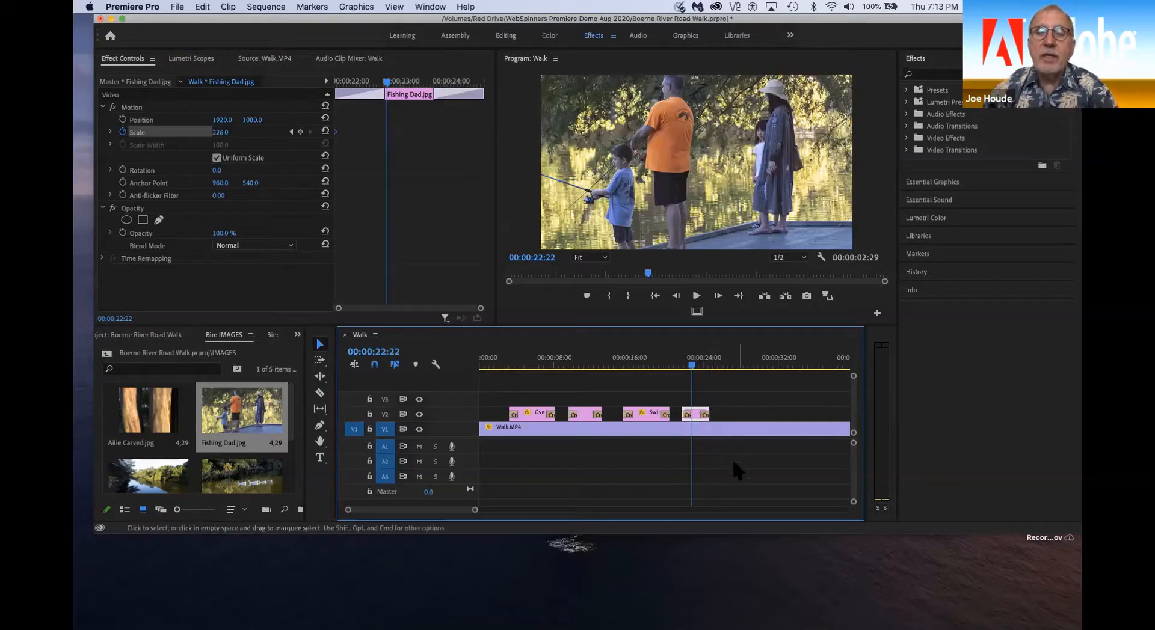
# Step: Play the sequence from 00:00:18:22 to 00:00:25:07 to check the shortened Fishing Dad.jpg overlay and its dissolves
pyautogui.moveTo(692, 369); pyautogui.dragTo(655, 371)
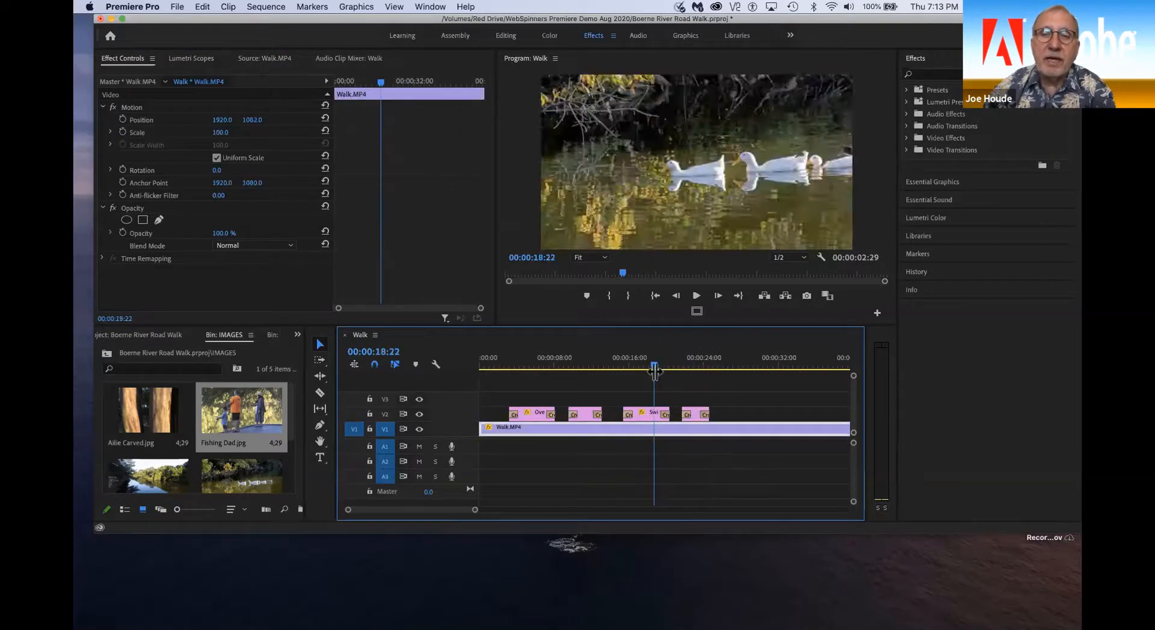
pyautogui.press('space')
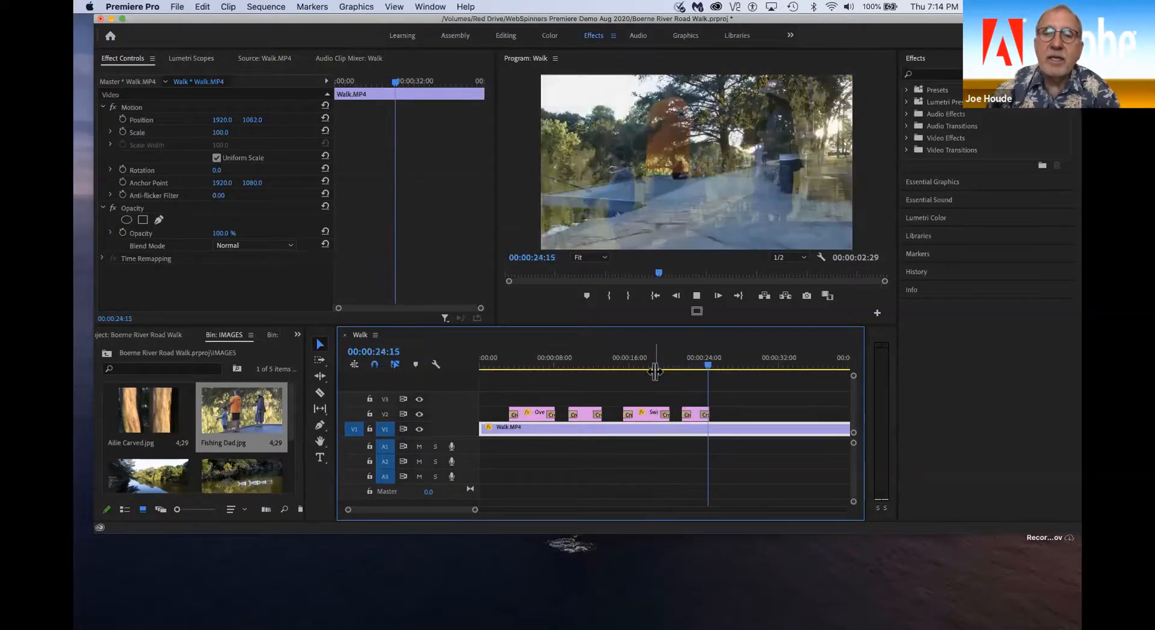
pyautogui.press('space')
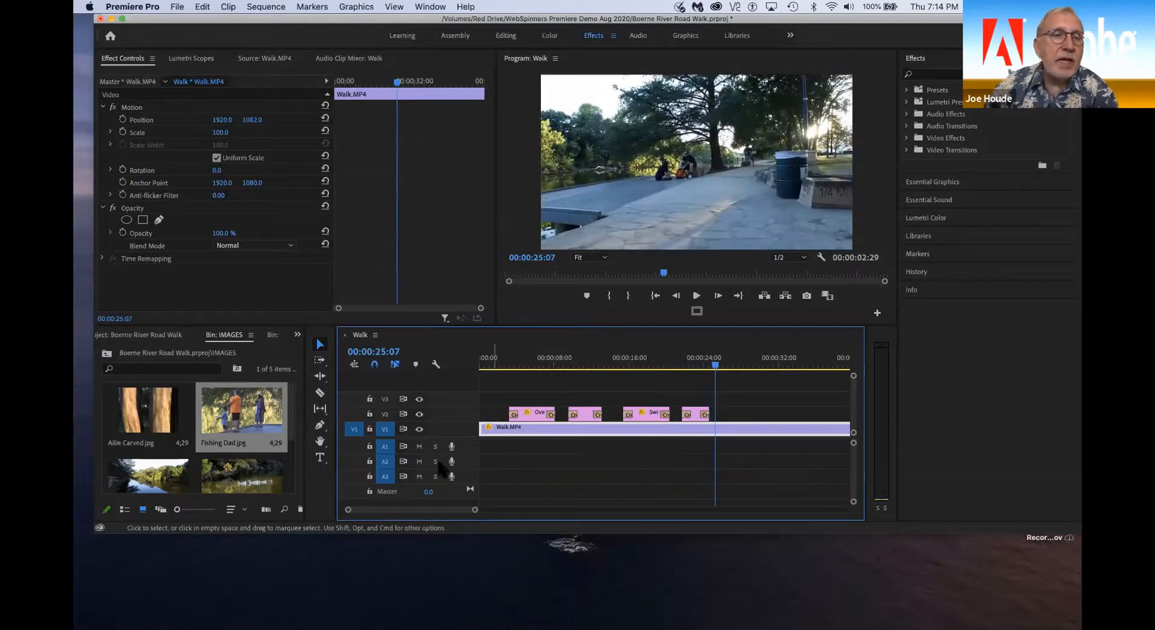
# Step: Overlay Bobber Out.MP4 from the VIDEO bin on V3 with its audio on A3, starting at 00:00:23:20
pyautogui.click(105, 353)
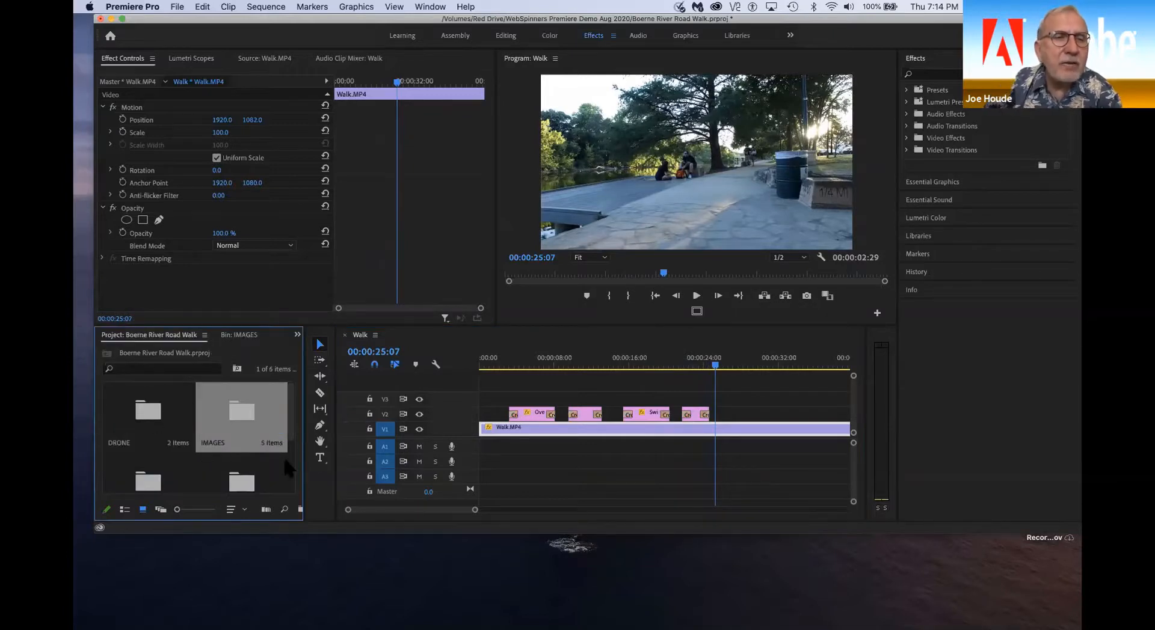
pyautogui.scroll(-3, 283, 456)
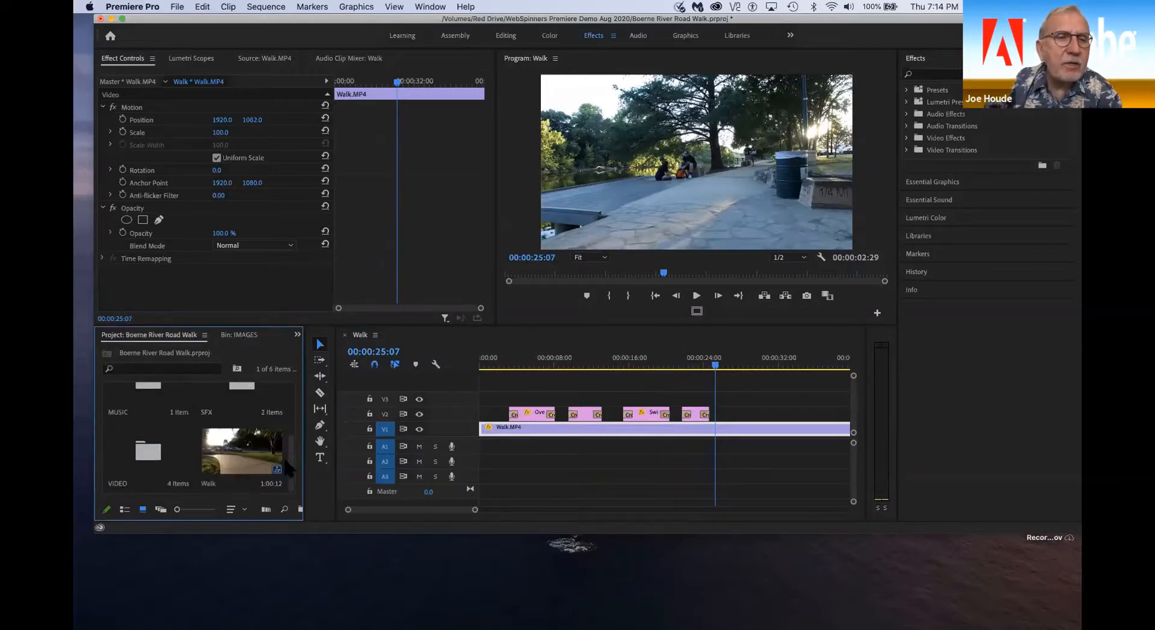
pyautogui.doubleClick(149, 454)
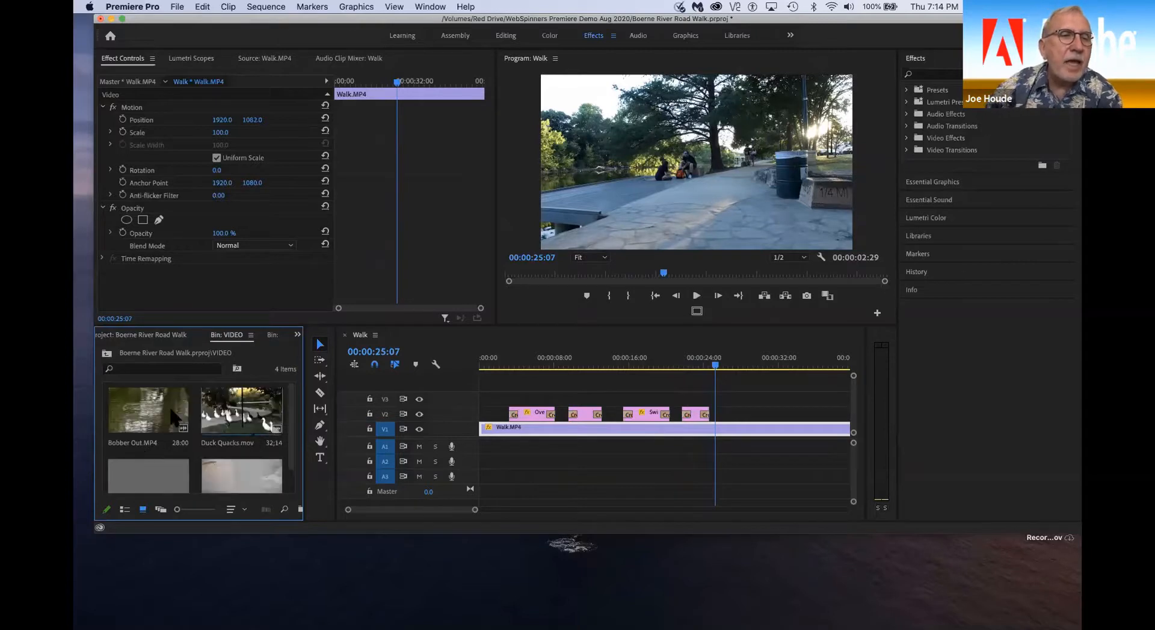
pyautogui.click(150, 402)
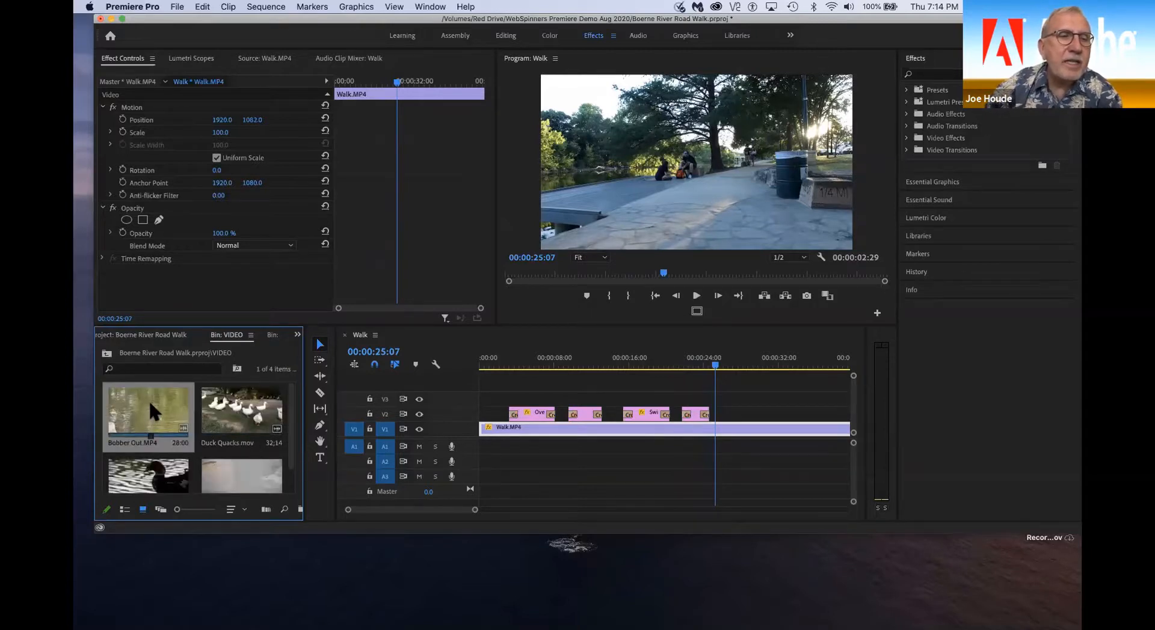
pyautogui.moveTo(149, 399); pyautogui.dragTo(715, 415)
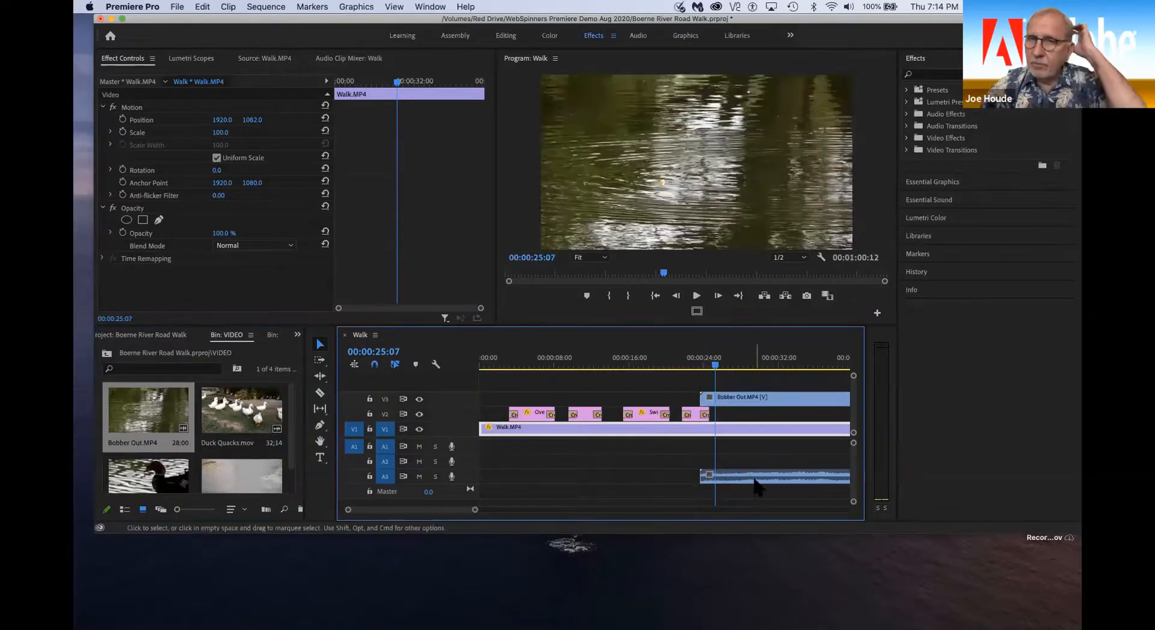
# Step: Play Bobber Out.MP4 in the sequence and stop at 00:00:29:20 as the cut point
pyautogui.click(652, 511)
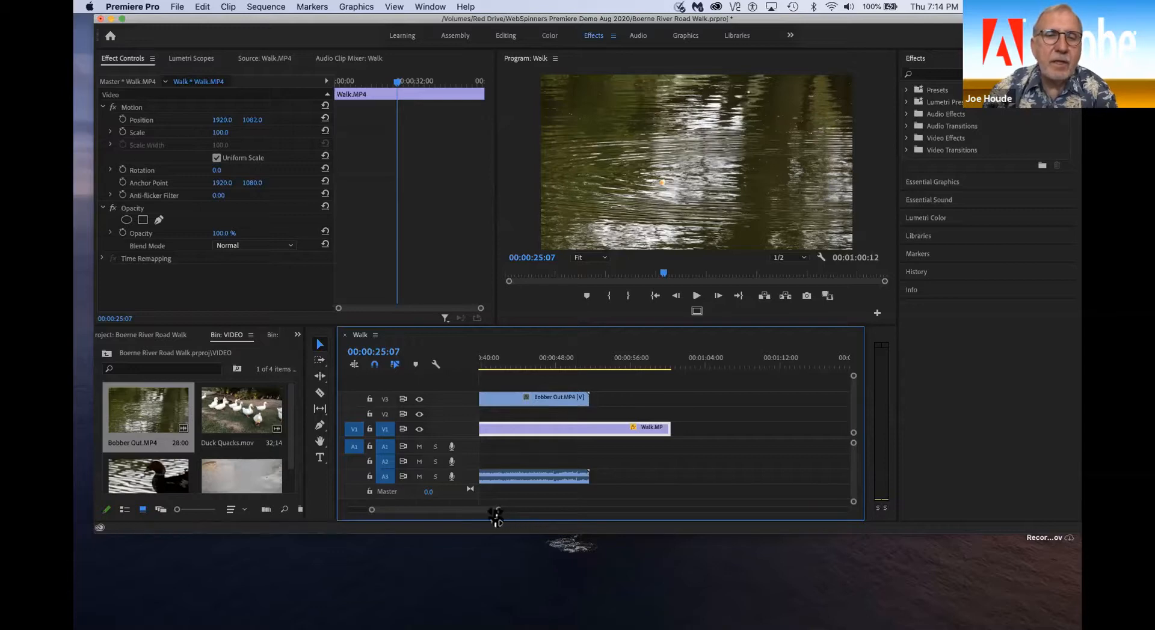
pyautogui.moveTo(496, 516); pyautogui.dragTo(547, 513)
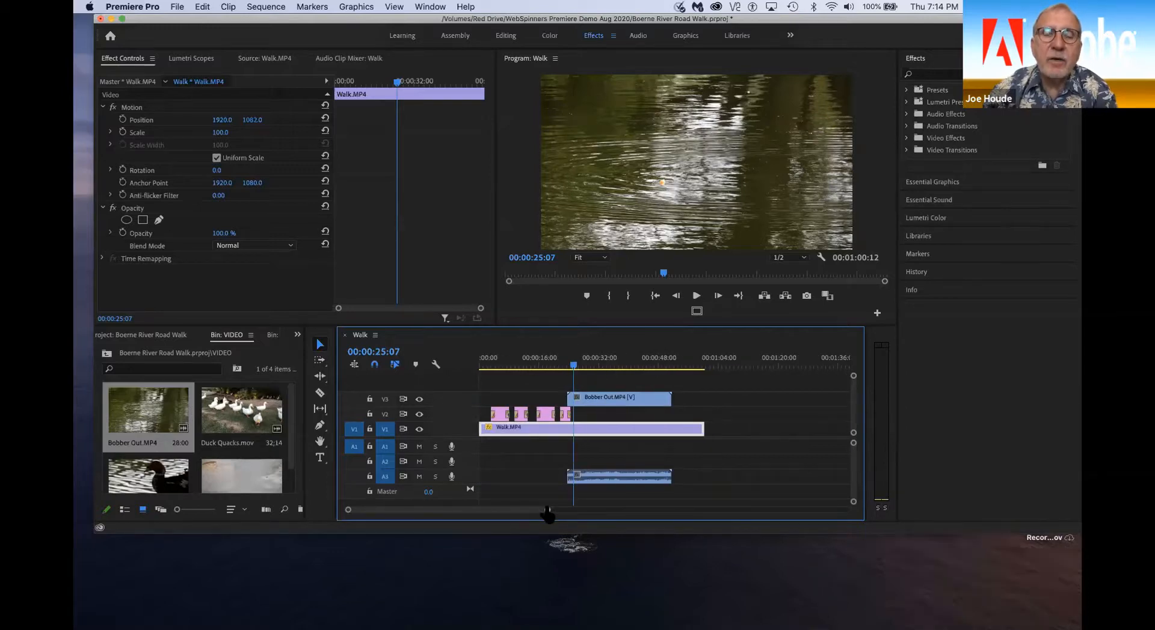
pyautogui.click(612, 398)
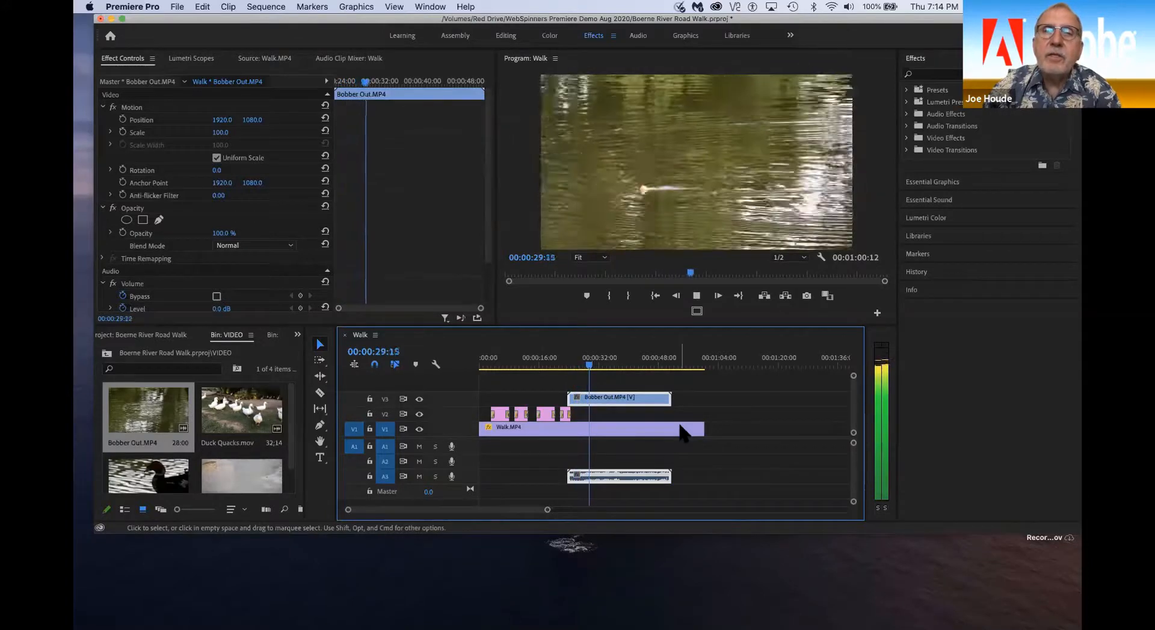
pyautogui.press('space')
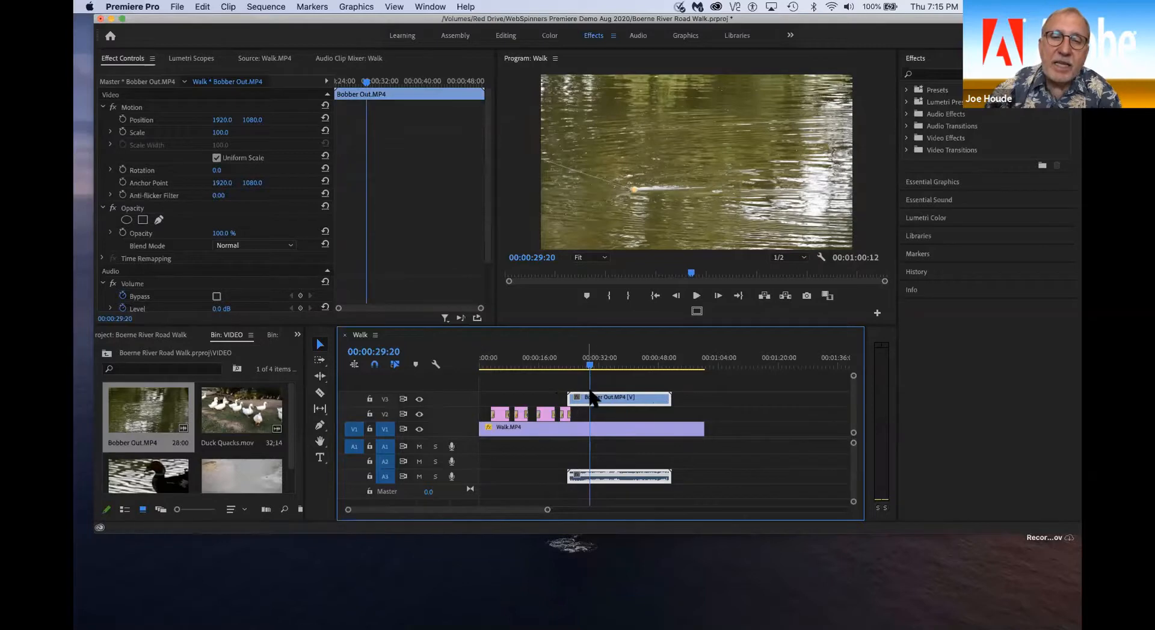
# Step: Split Bobber Out.MP4 with the Razor tool at 00:00:29:20 and delete the part after the cut
pyautogui.click(320, 393)
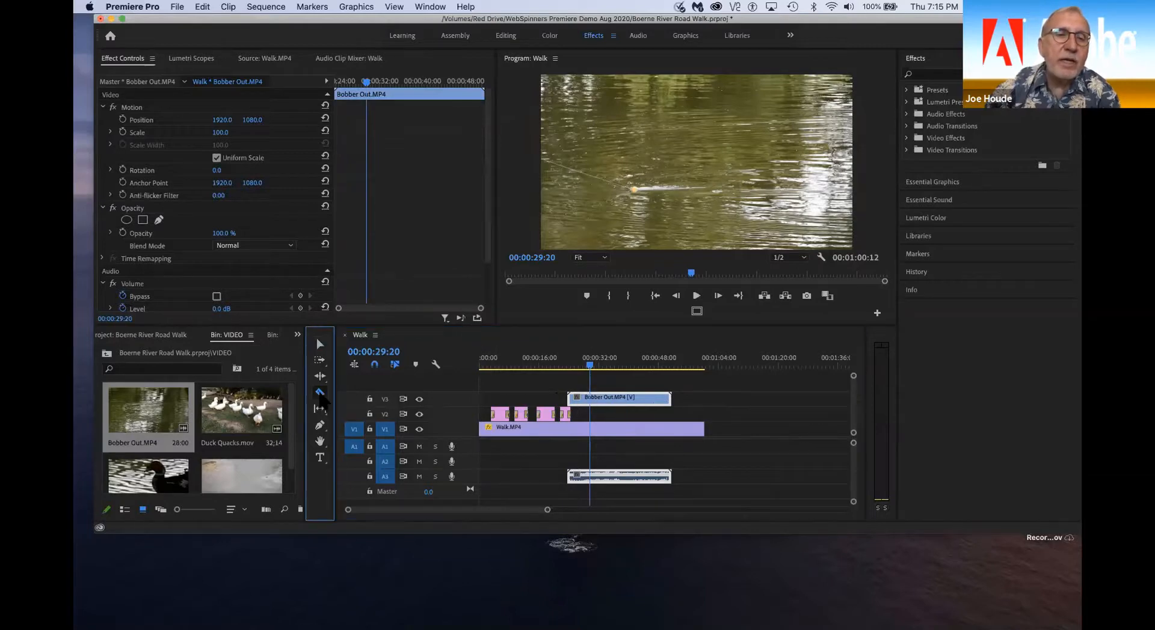
pyautogui.click(593, 398)
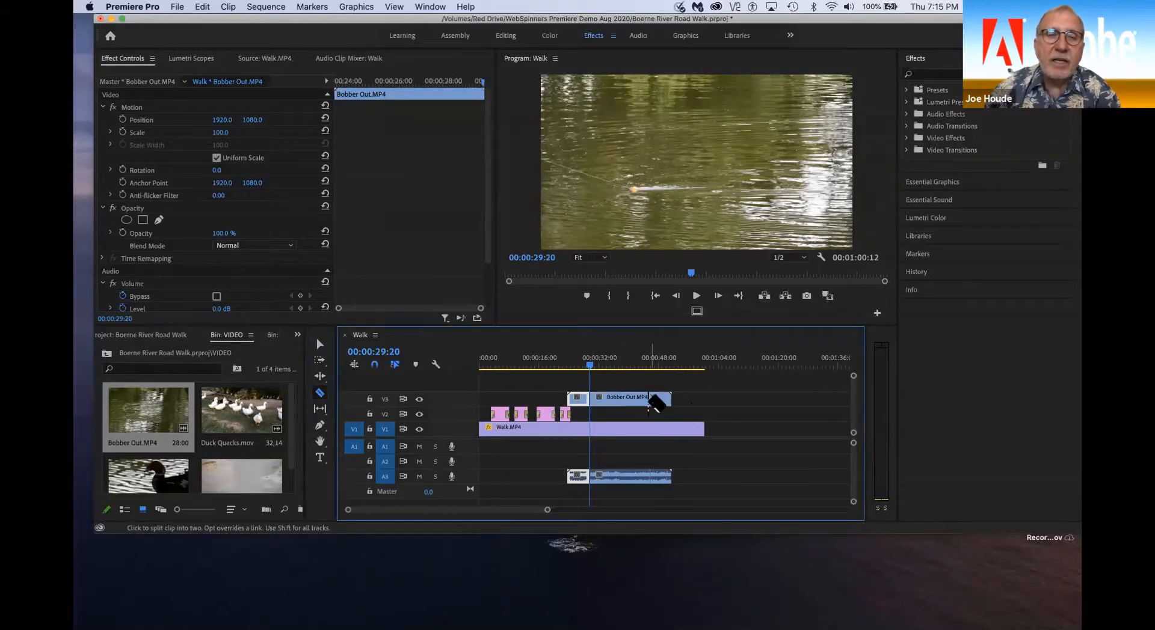
pyautogui.click(319, 344)
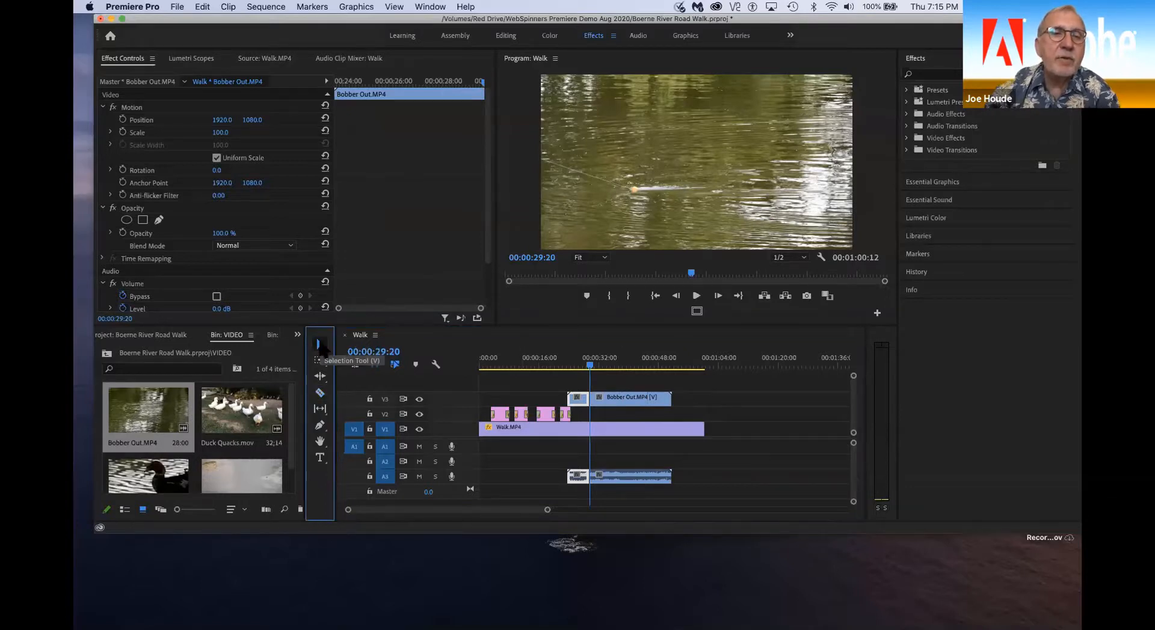
pyautogui.click(643, 400)
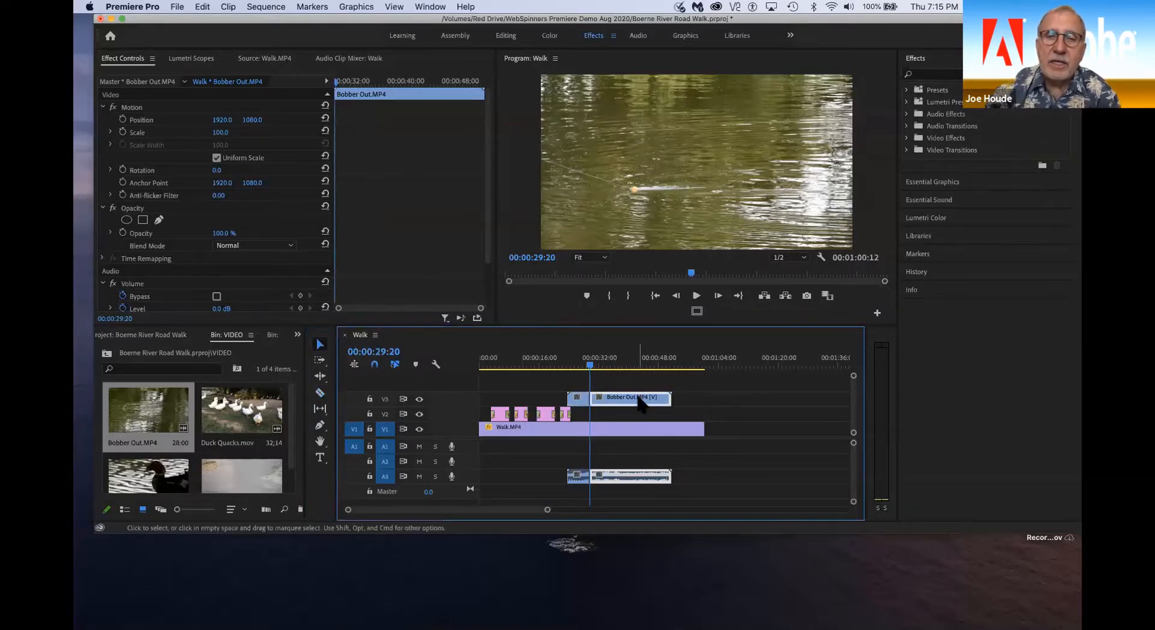
pyautogui.press('Delete')
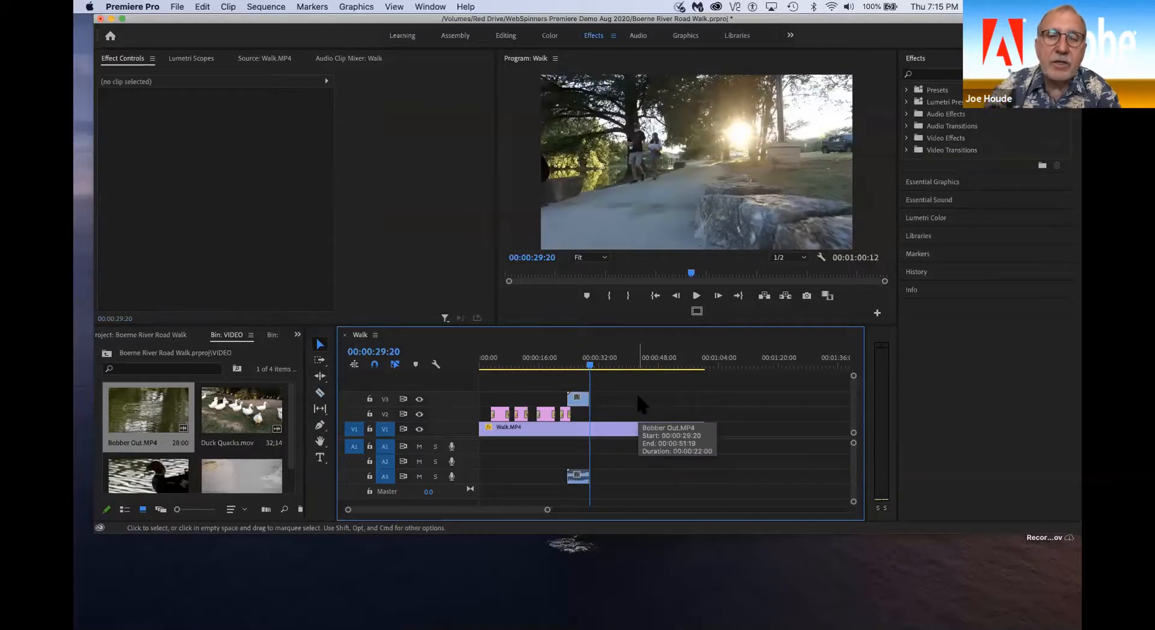
# Step: Unlink the video and audio of Bobber Out.MP4 and delete its audio from A3
pyautogui.click(583, 401)
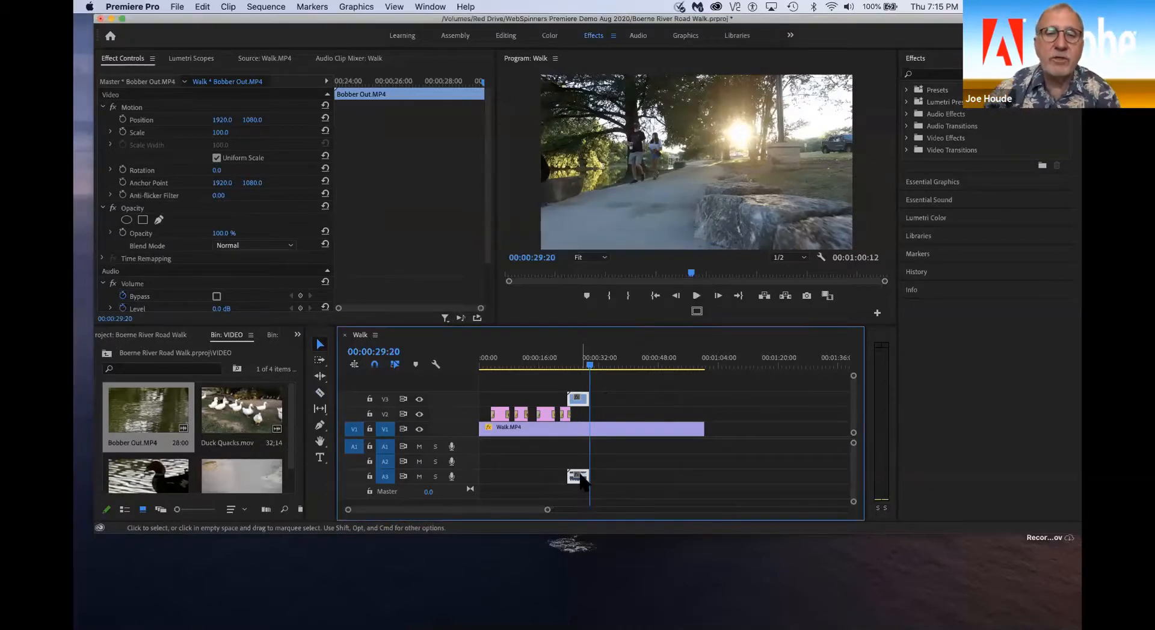
pyautogui.click(228, 7)
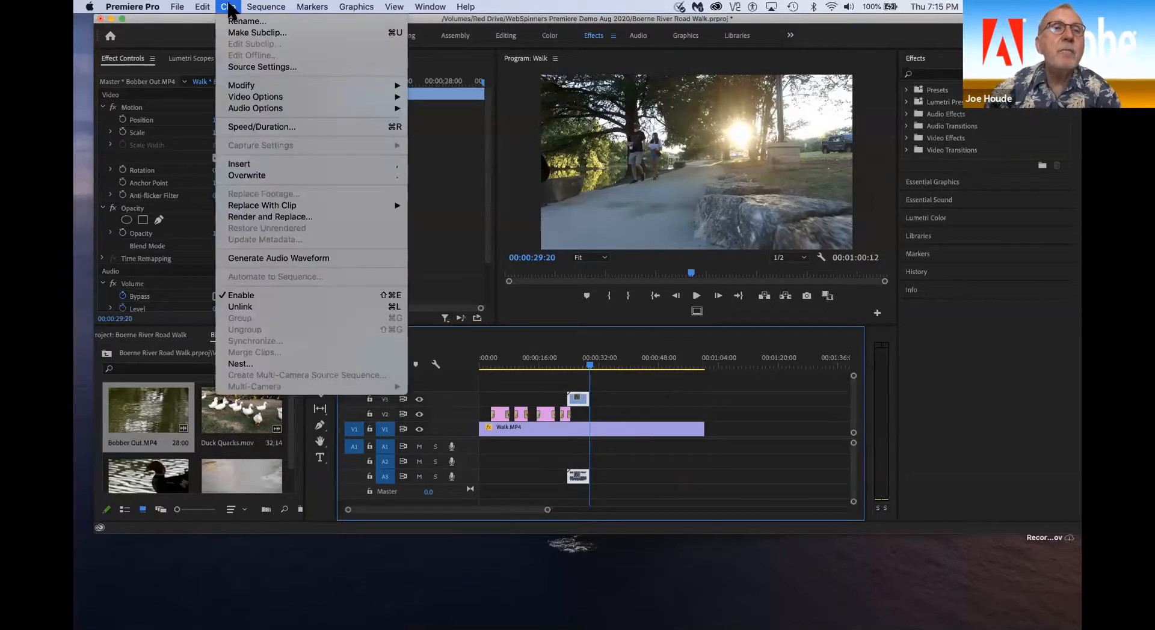
pyautogui.click(249, 306)
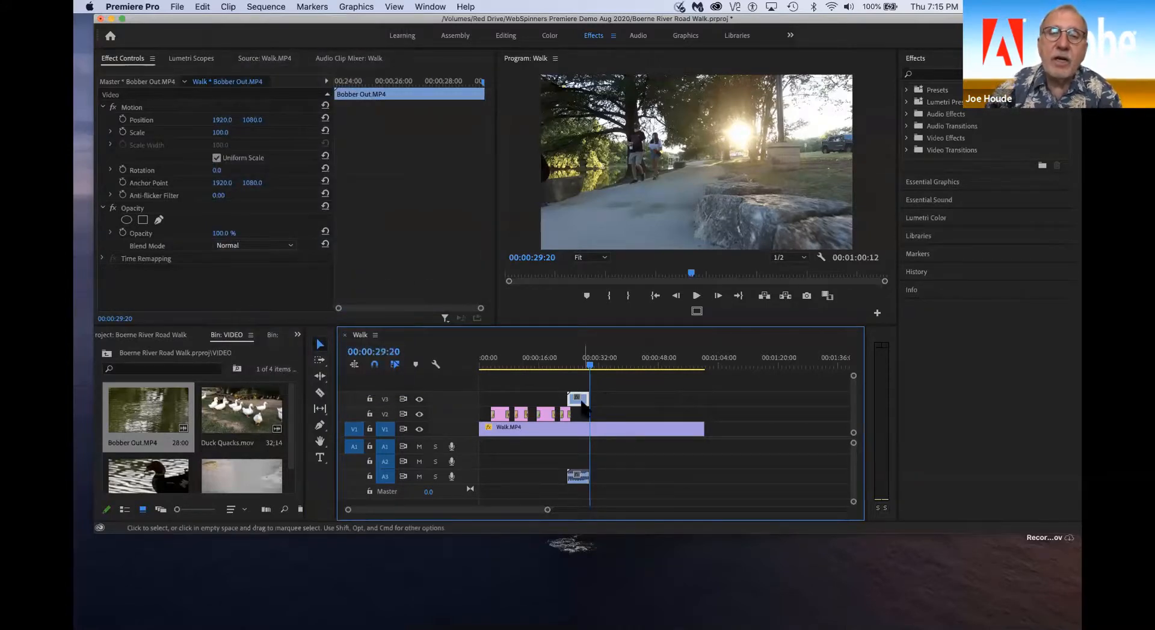
pyautogui.click(579, 478)
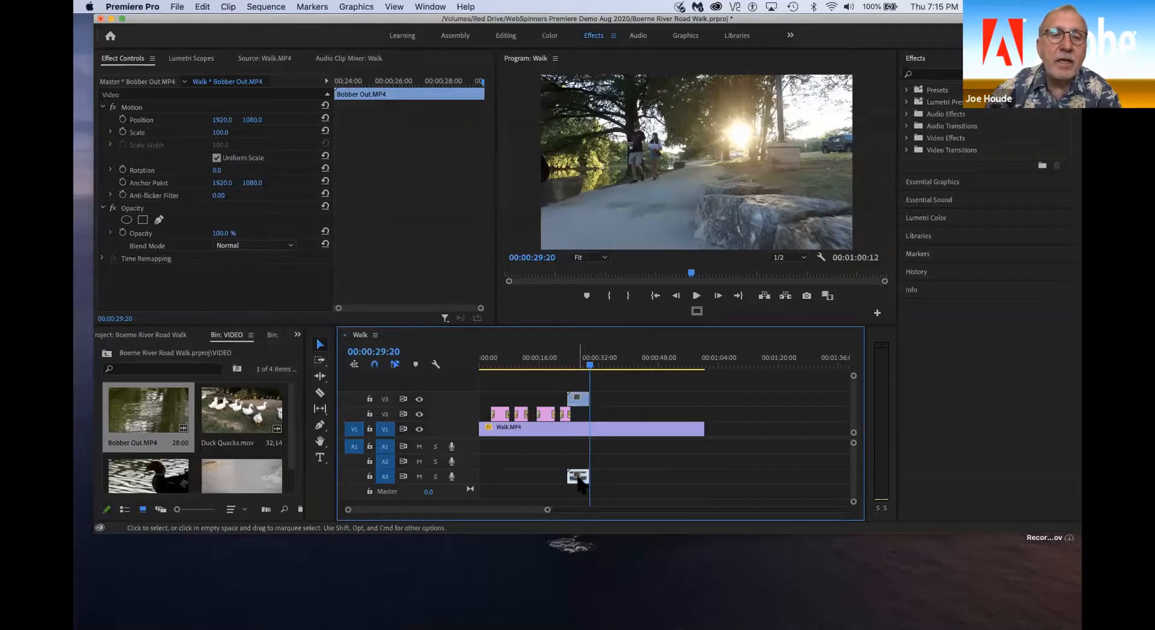
pyautogui.press('Delete')
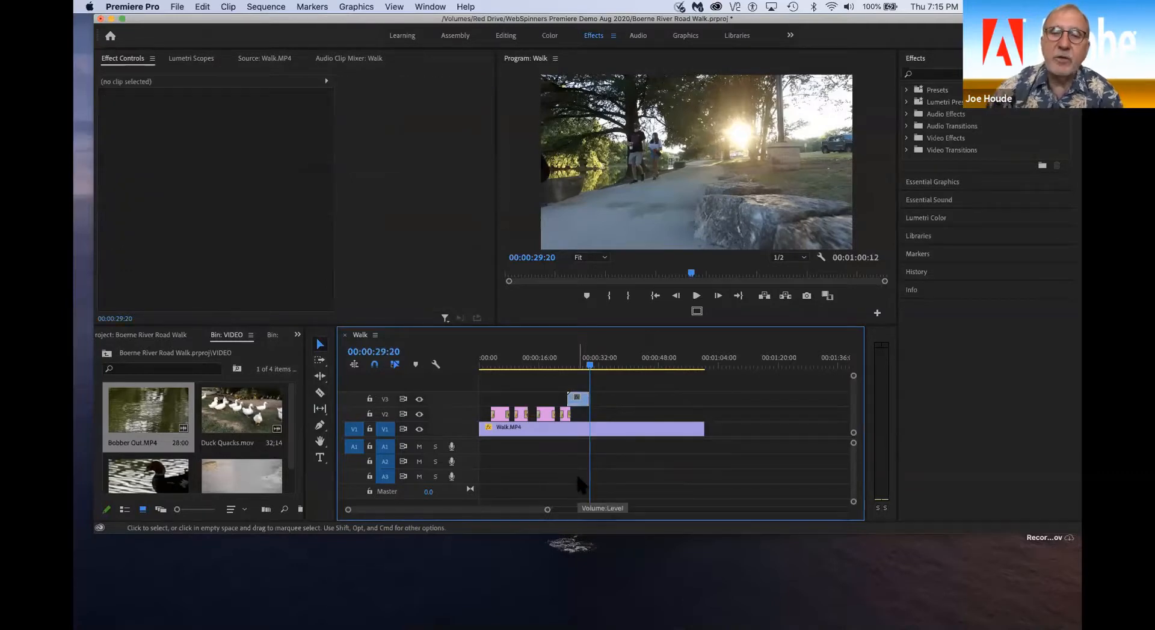
# Step: Apply the default Cross Dissolve to both ends of Bobber Out.MP4 and play the sequence from ahead of the clip to check it
pyautogui.click(583, 401)
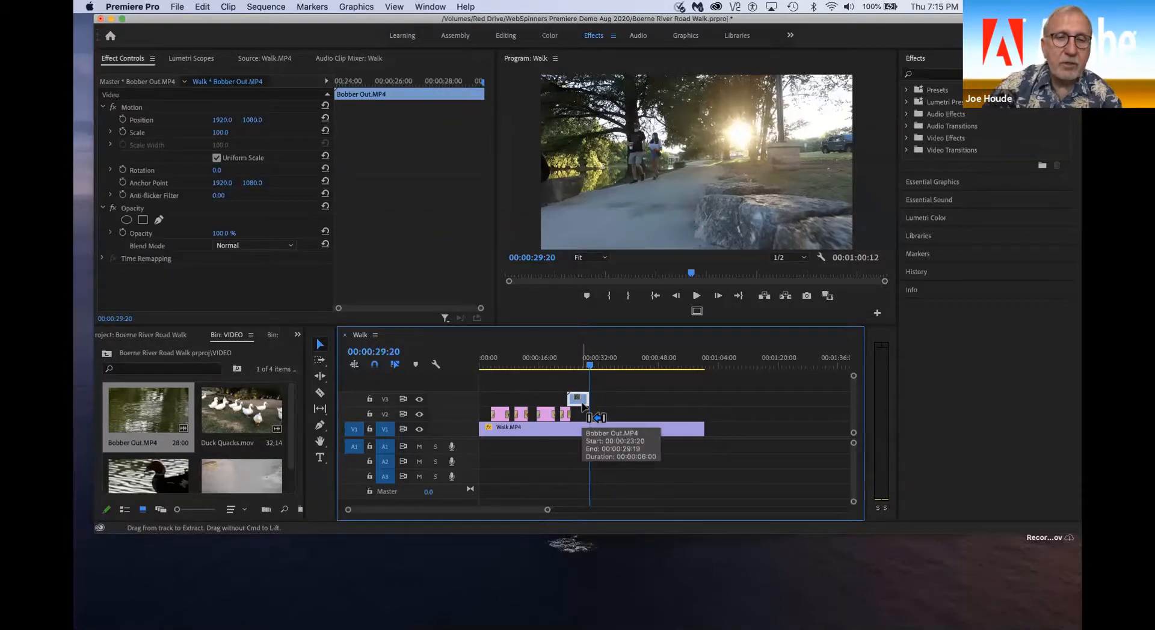
pyautogui.click(553, 355)
pyautogui.press('space')
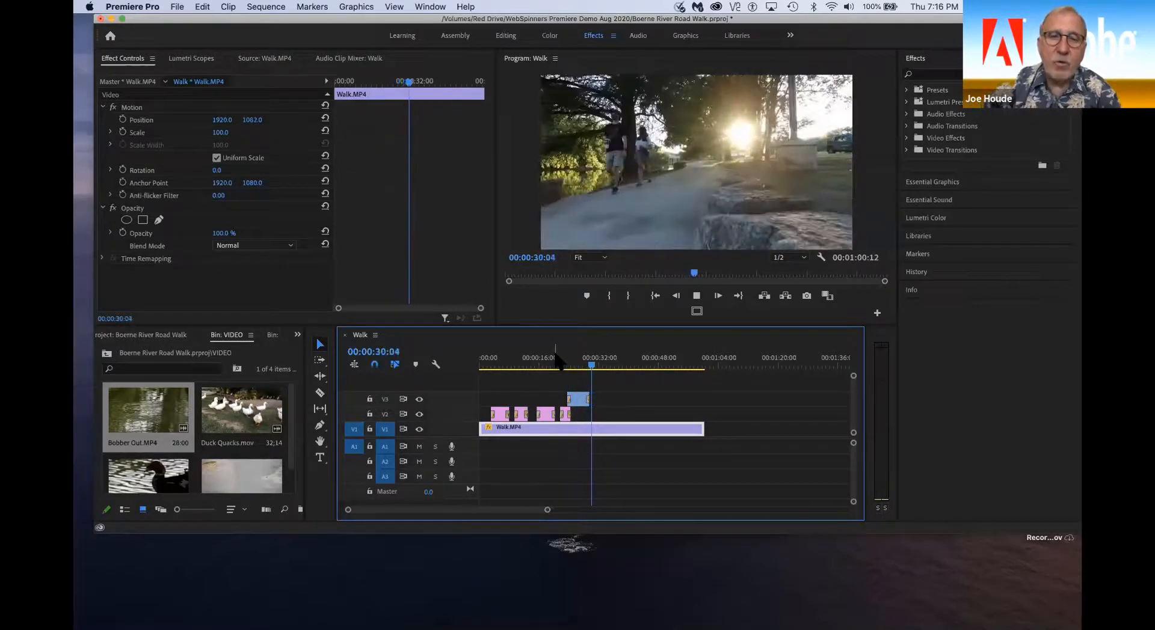
# Step: Stop the sequence playback at 00:00:30:12 and open Turtle swimming.MP4 from the VIDEO bin in the Source Monitor
pyautogui.press('space')
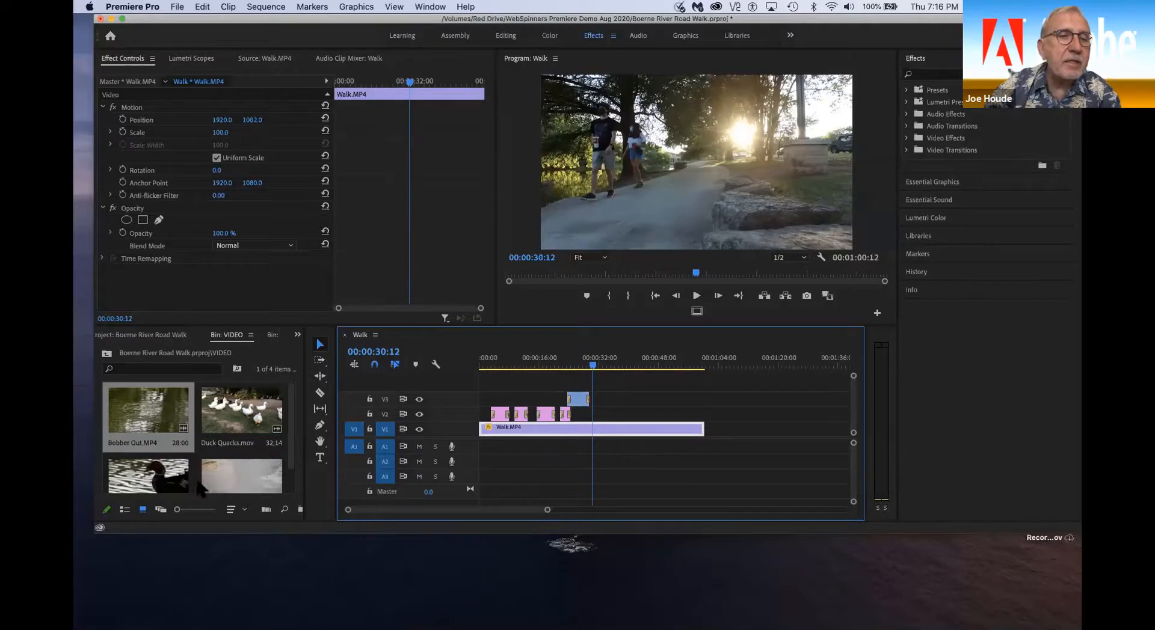
pyautogui.scroll(-2, 148, 403)
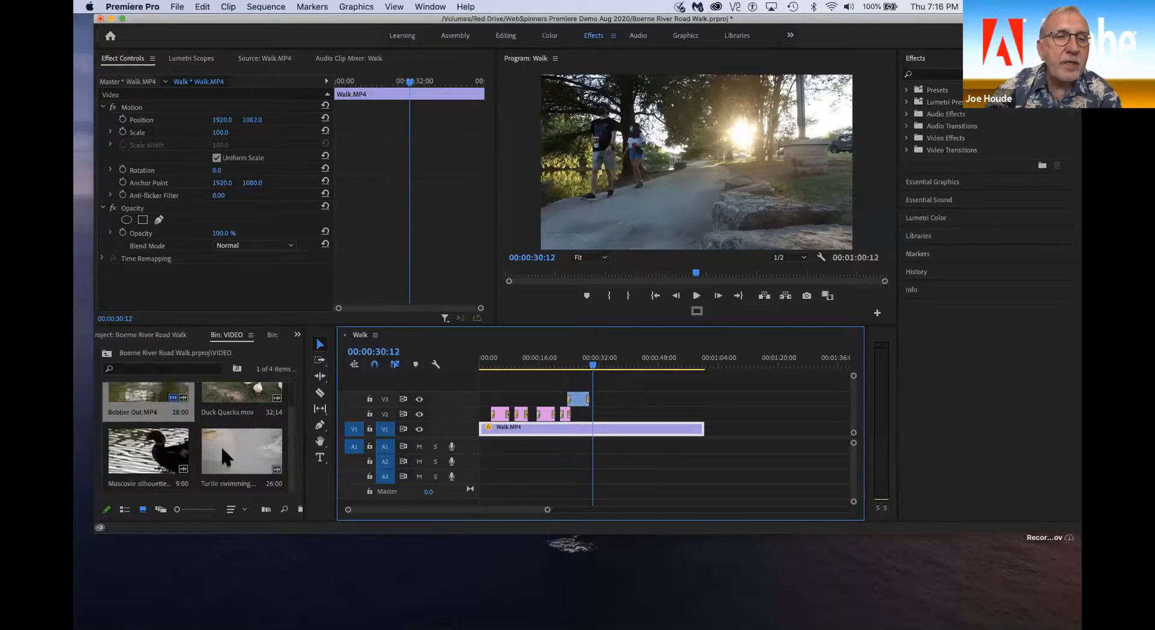
pyautogui.click(245, 448)
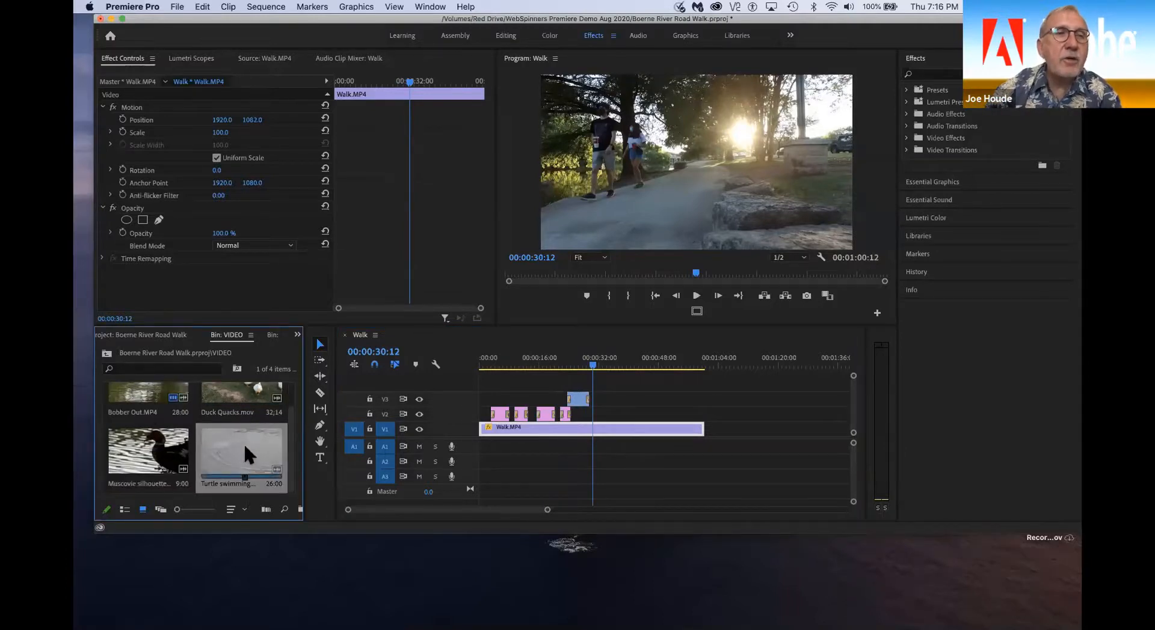
pyautogui.doubleClick(244, 446)
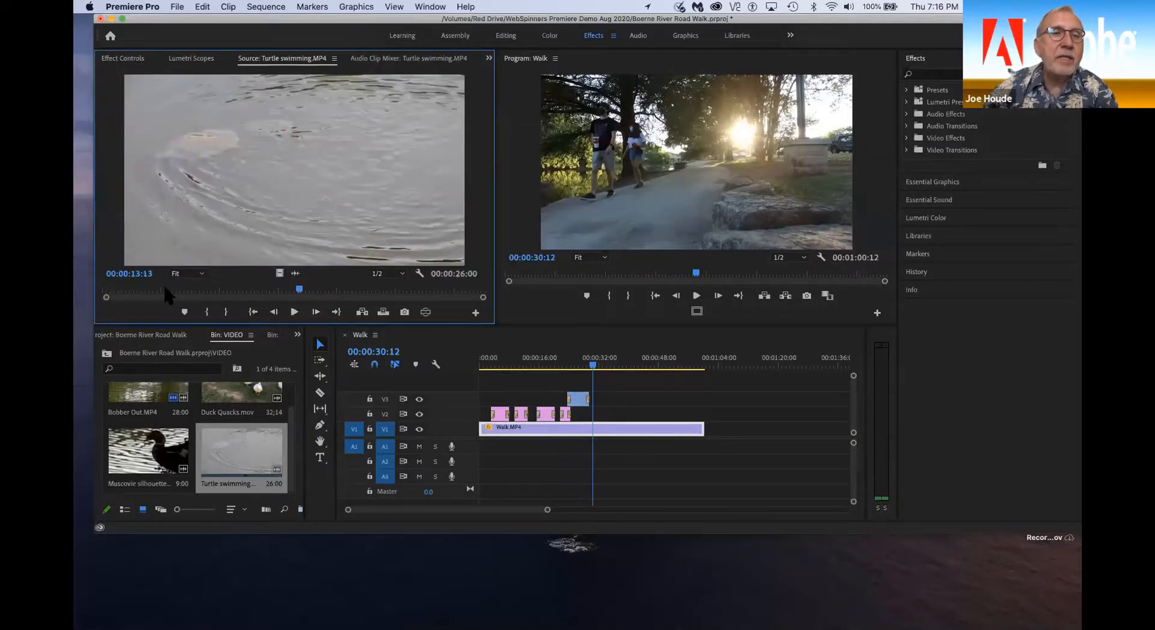
# Step: Mark a 4:10 range of Turtle swimming.MP4 starting at 00:00:09:09 and place only its video on V2 at 00:00:30:12
pyautogui.moveTo(165, 288); pyautogui.dragTo(103, 289)
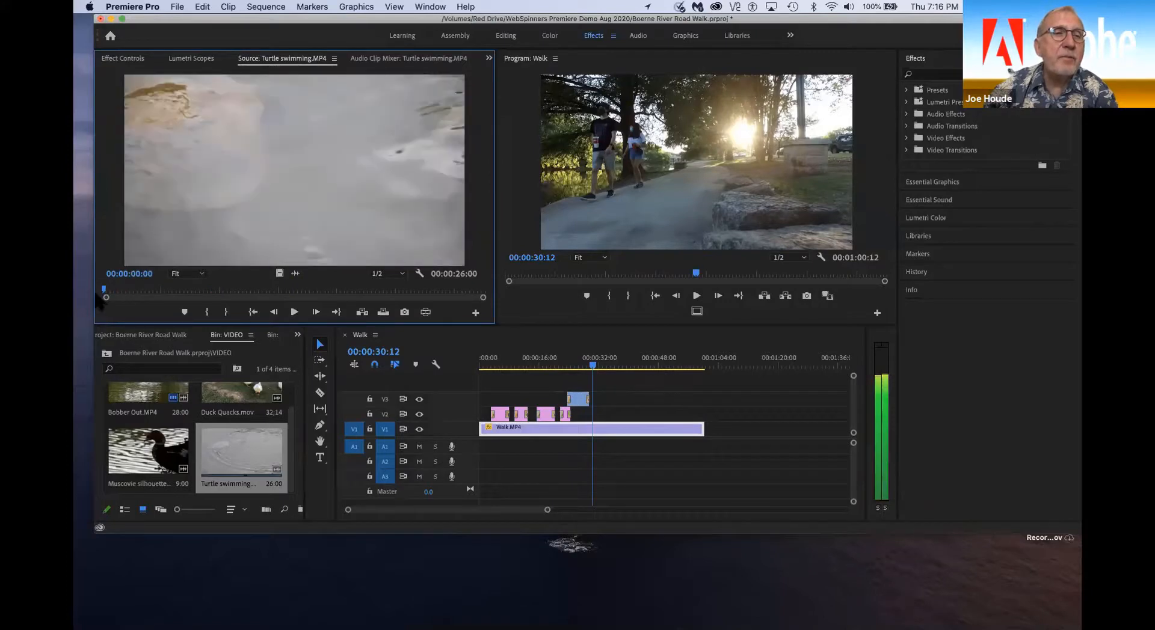
pyautogui.click(294, 313)
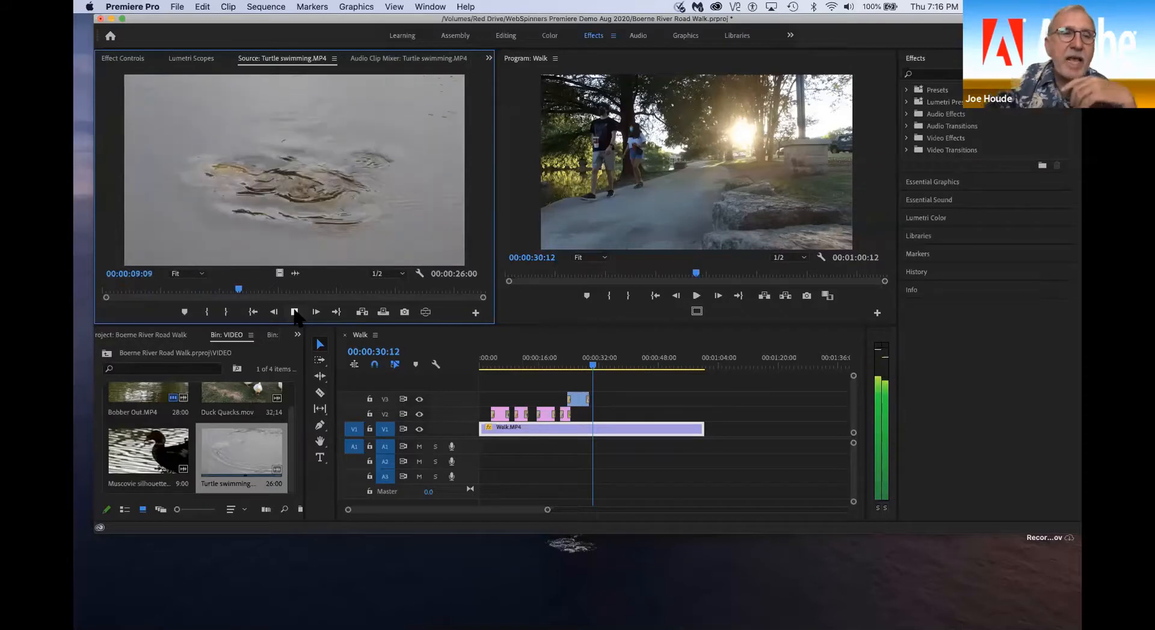
pyautogui.press('i')
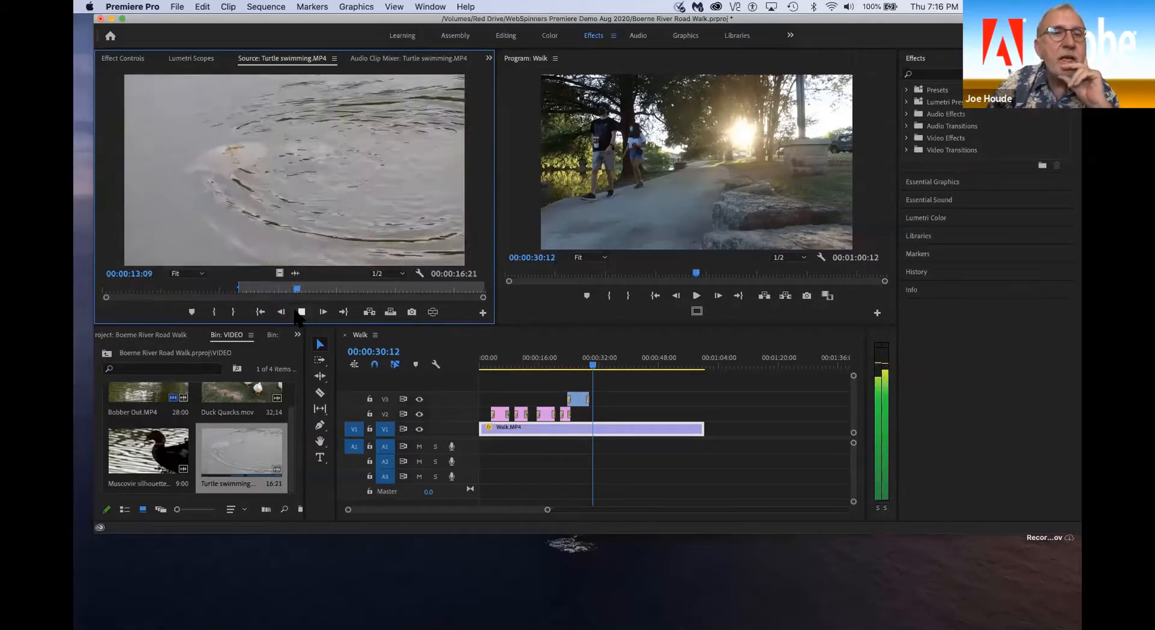
pyautogui.press('o')
pyautogui.click(300, 312)
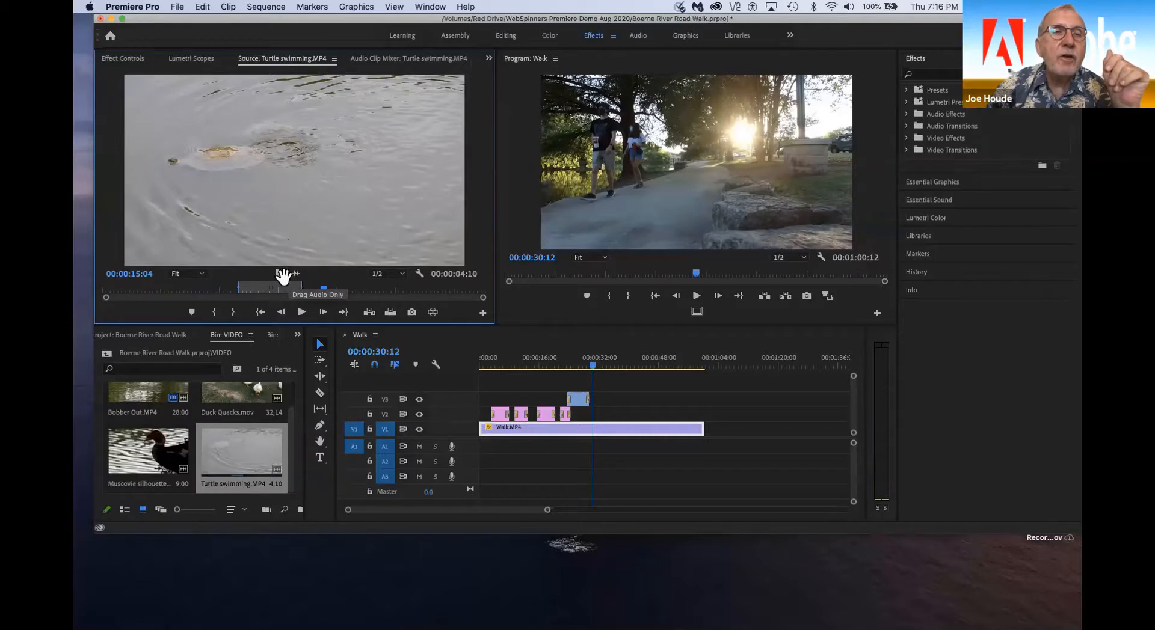
pyautogui.moveTo(280, 274); pyautogui.dragTo(605, 418)
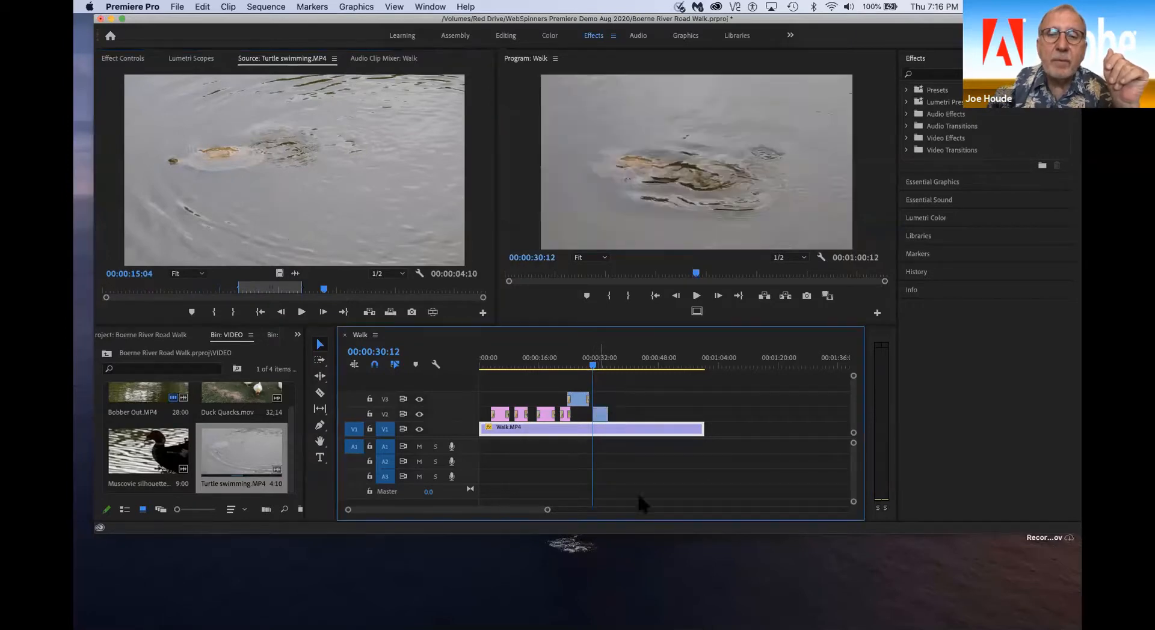
# Step: Apply the default Cross Dissolve to both ends of the turtle clip on V2 and play the sequence from ahead of it through 00:00:35:19
pyautogui.click(604, 418)
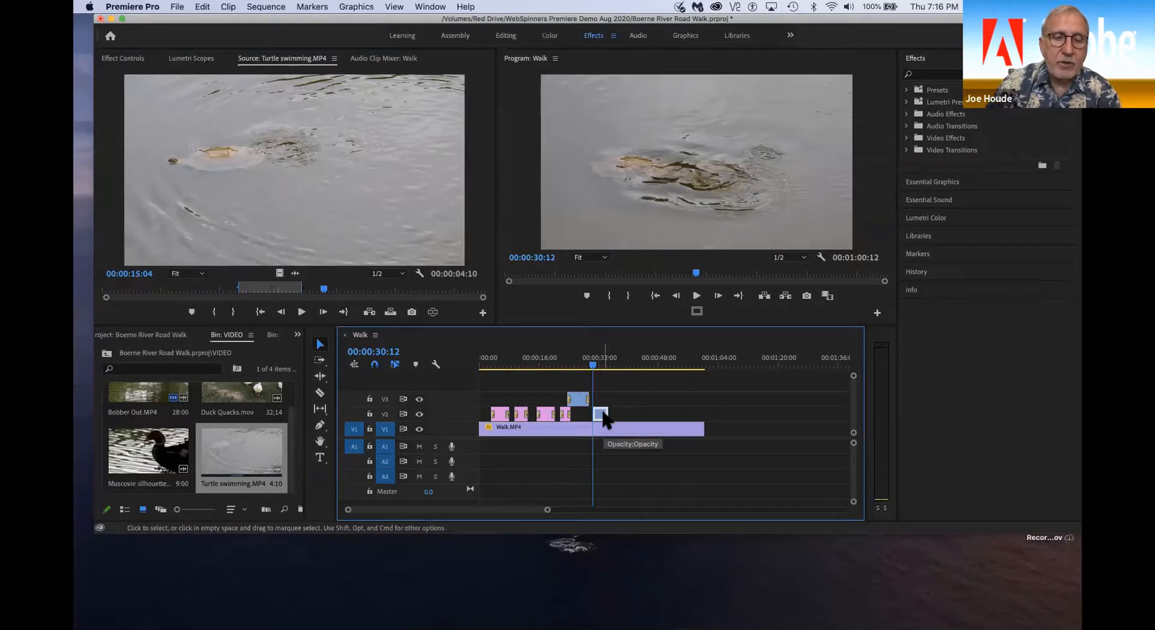
pyautogui.press('super+d')
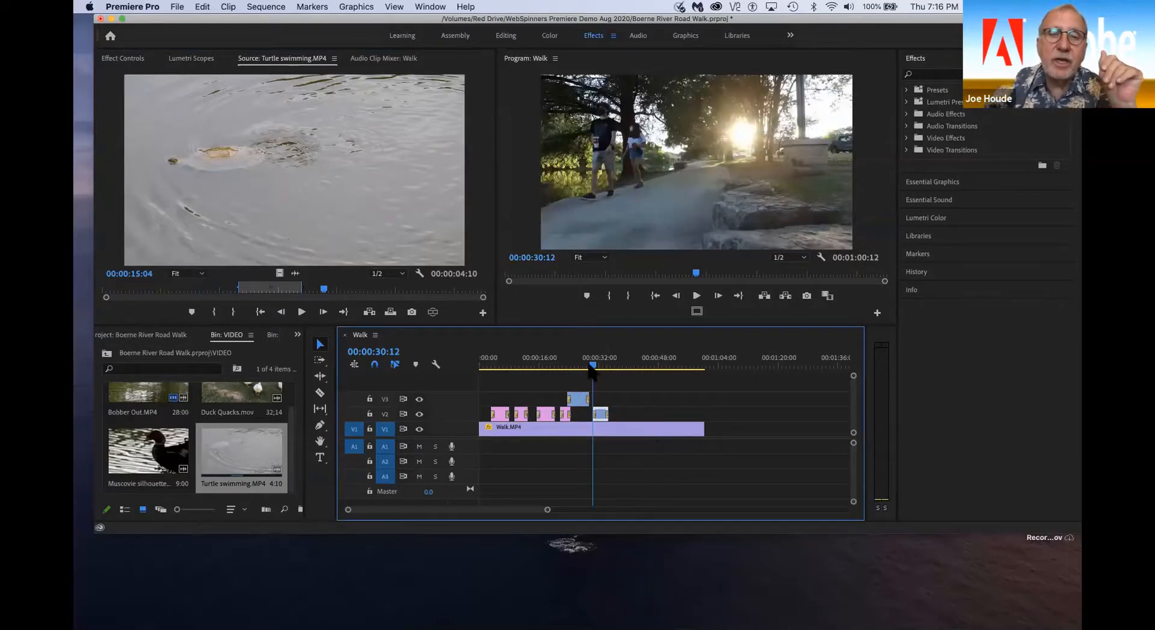
pyautogui.moveTo(593, 370); pyautogui.dragTo(576, 368)
pyautogui.press('space')
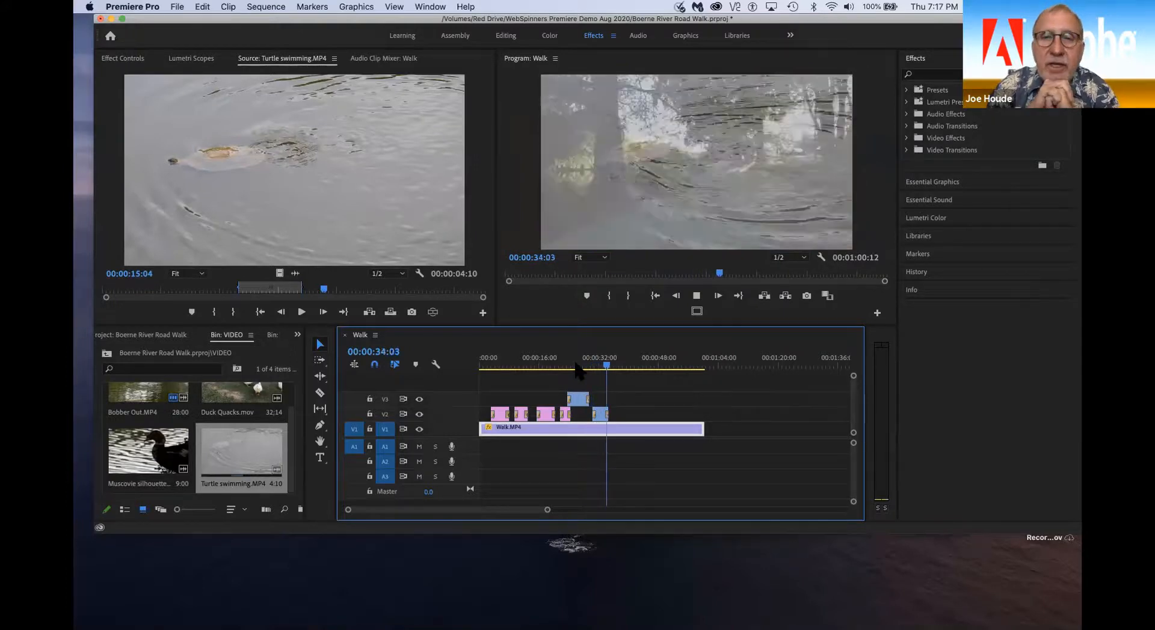
pyautogui.press('space')
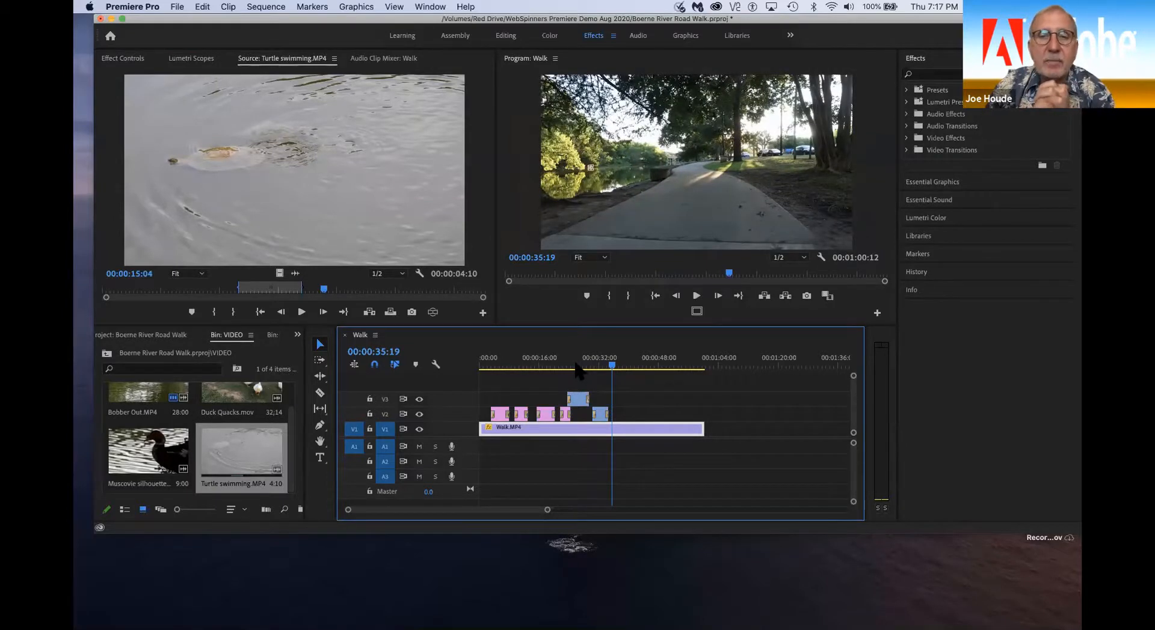
# Step: Open the IMAGES bin and place Ailie Carved.jpg on V2 a short gap after the turtle clip
pyautogui.click(107, 354)
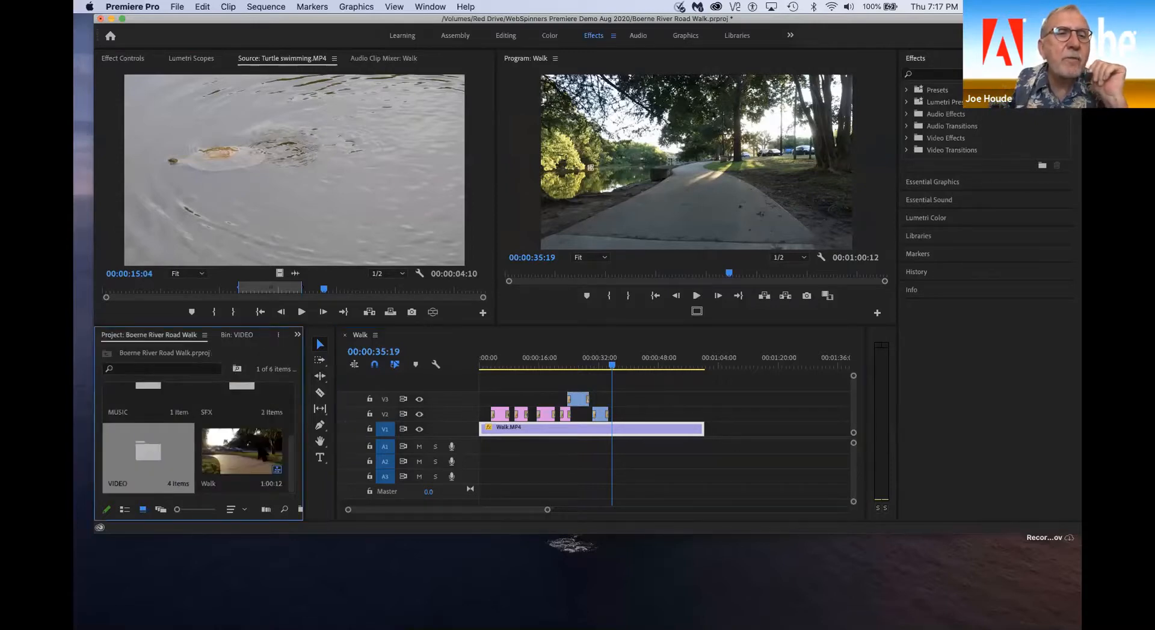
pyautogui.scroll(2, 245, 403)
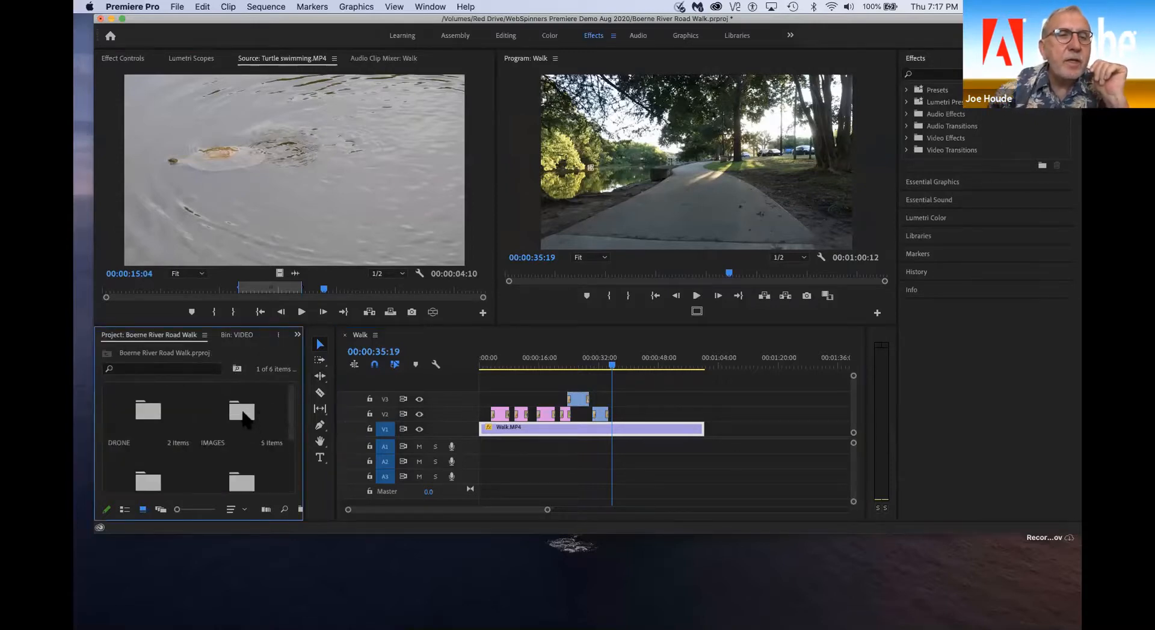
pyautogui.doubleClick(243, 413)
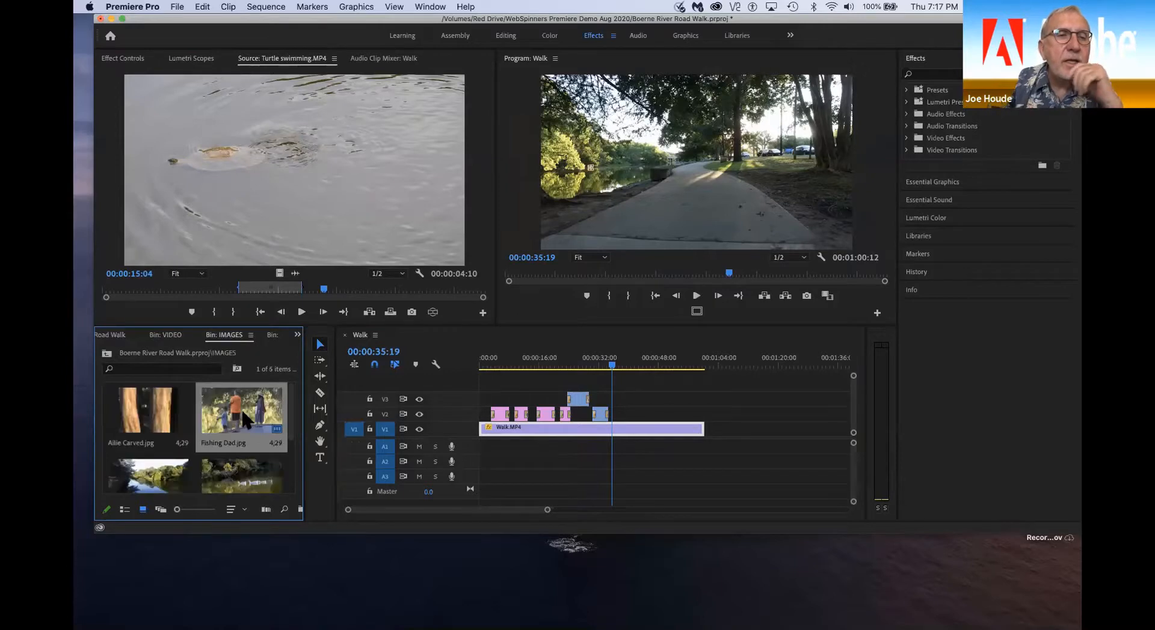
pyautogui.click(149, 409)
pyautogui.moveTo(151, 406); pyautogui.dragTo(625, 414)
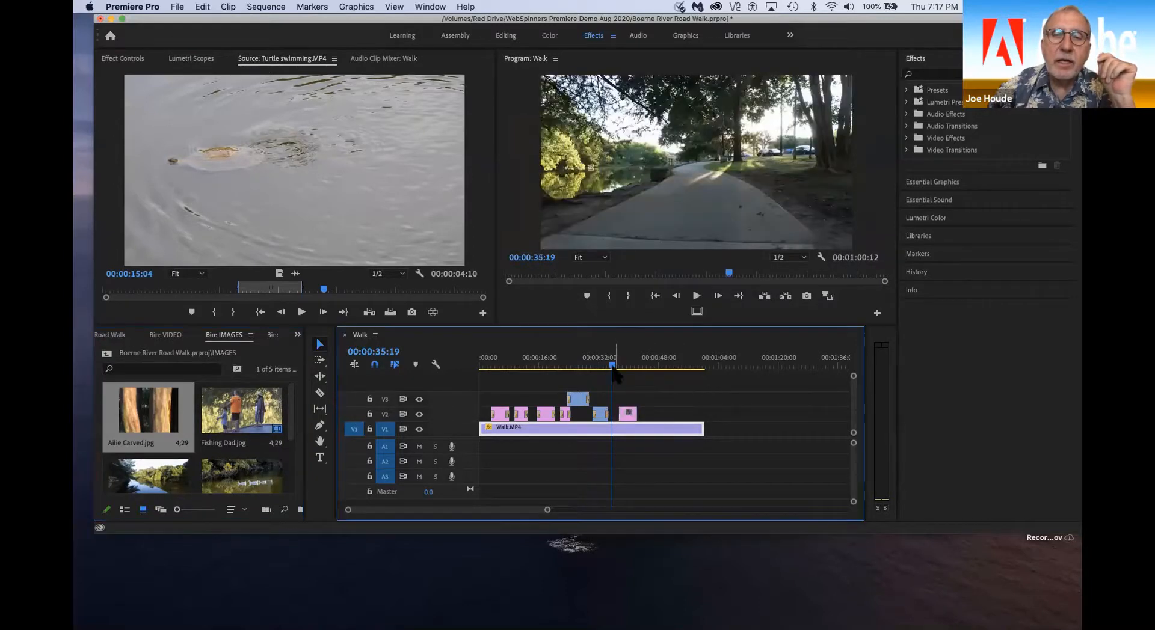
# Step: Apply the default Cross Dissolve to both ends of Ailie Carved.jpg and play the fade-in from the clip's start
pyautogui.moveTo(615, 368); pyautogui.dragTo(628, 392)
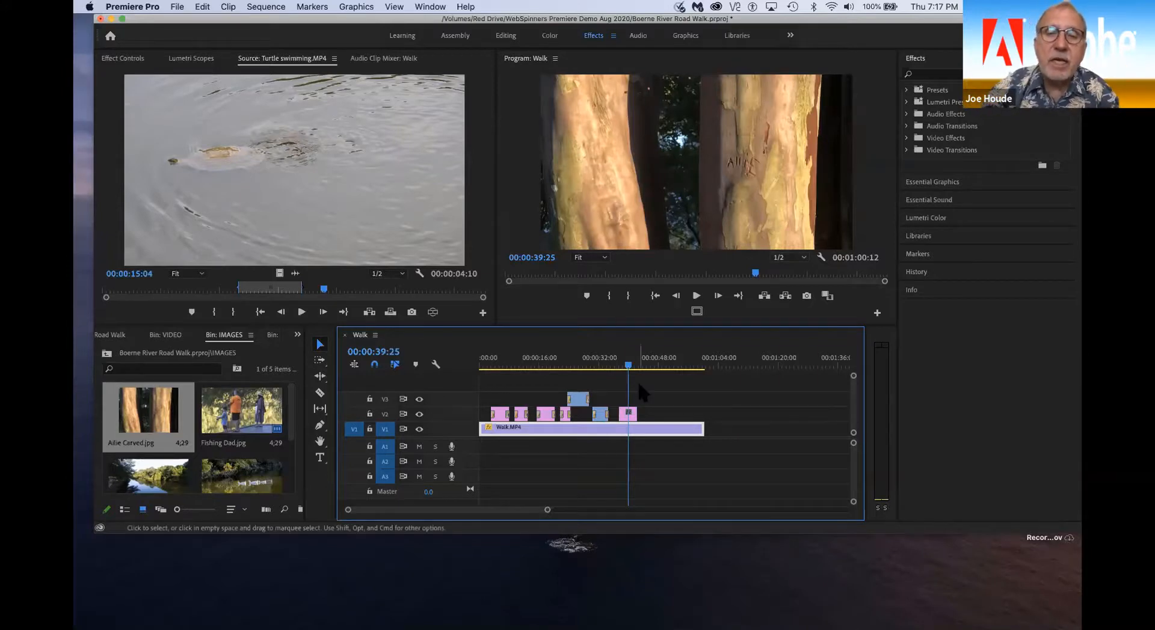
pyautogui.click(626, 414)
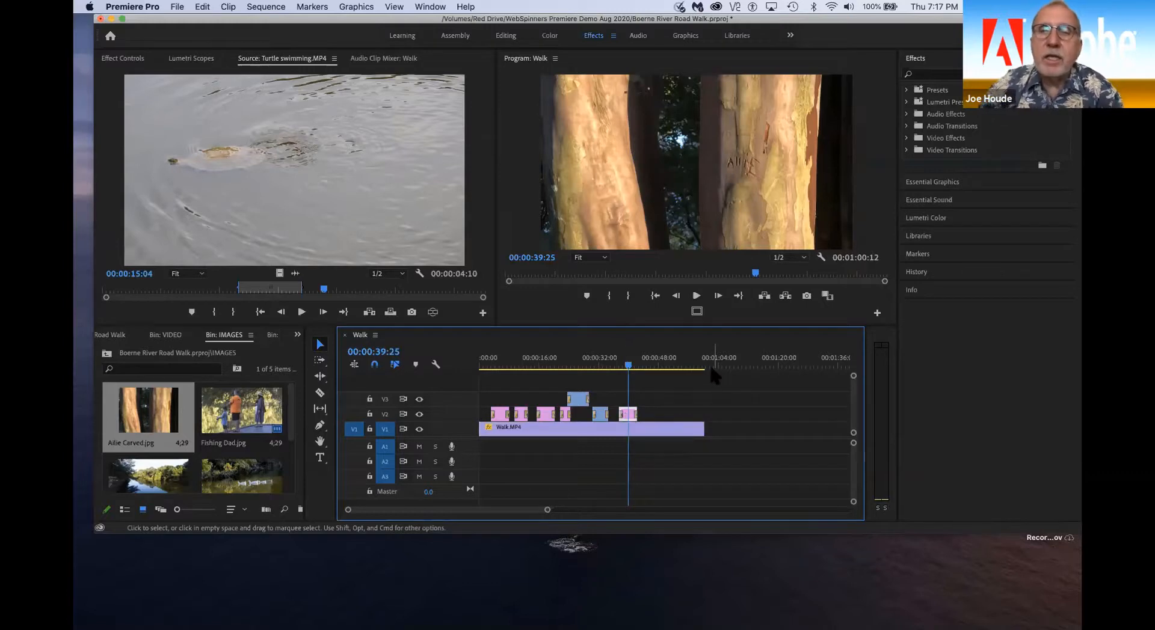
pyautogui.click(618, 365)
pyautogui.press('space')
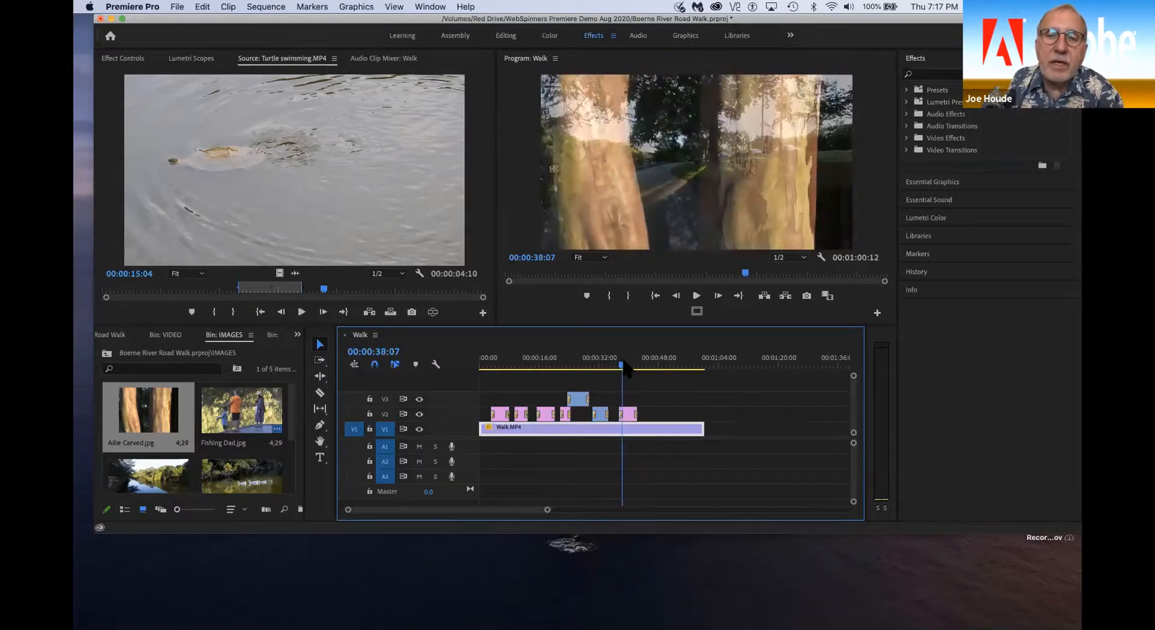
# Step: Add Position and Scale keyframes to Ailie Carved.jpg at 00:00:39:01 and shift both keyframes to the start of the clip
pyautogui.click(118, 59)
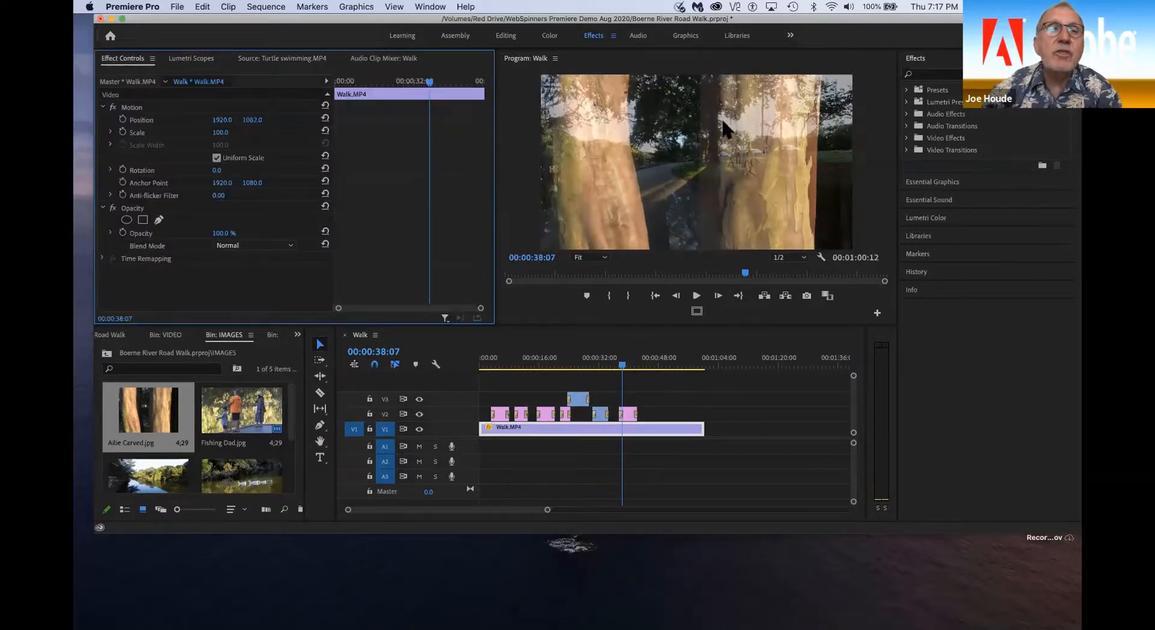
pyautogui.click(626, 415)
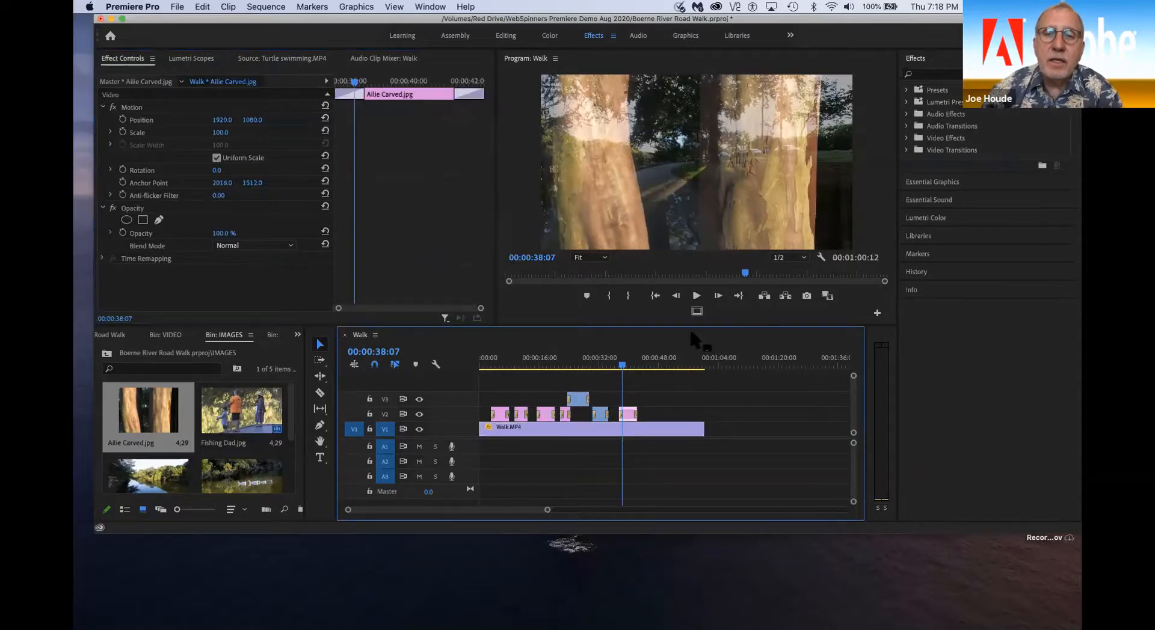
pyautogui.moveTo(623, 367); pyautogui.dragTo(626, 366)
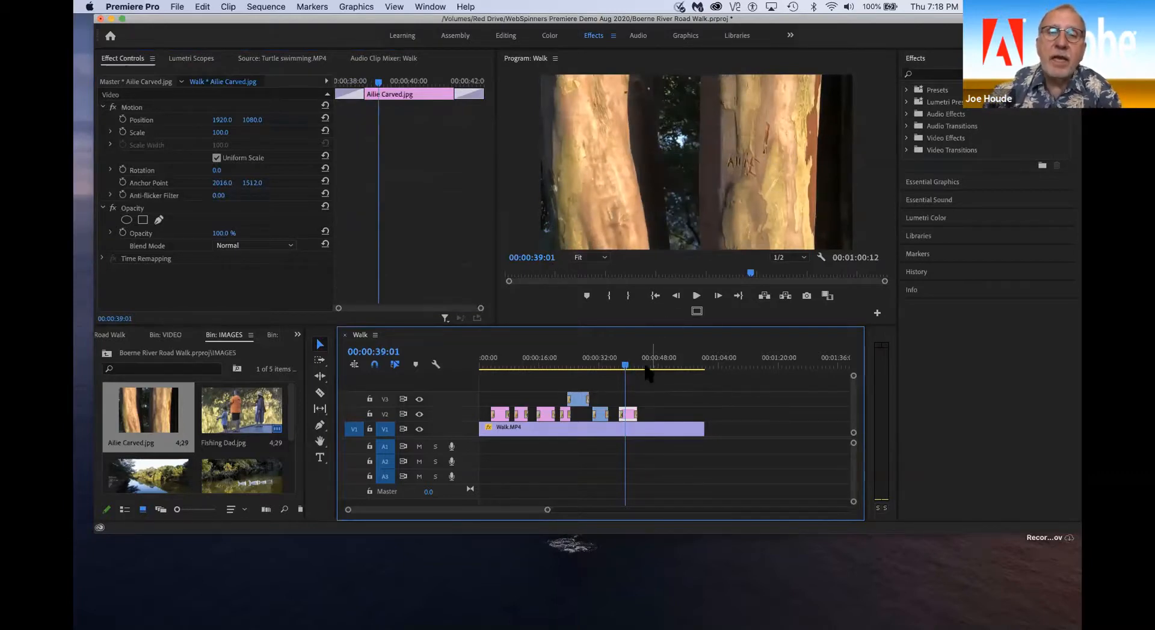
pyautogui.click(123, 120)
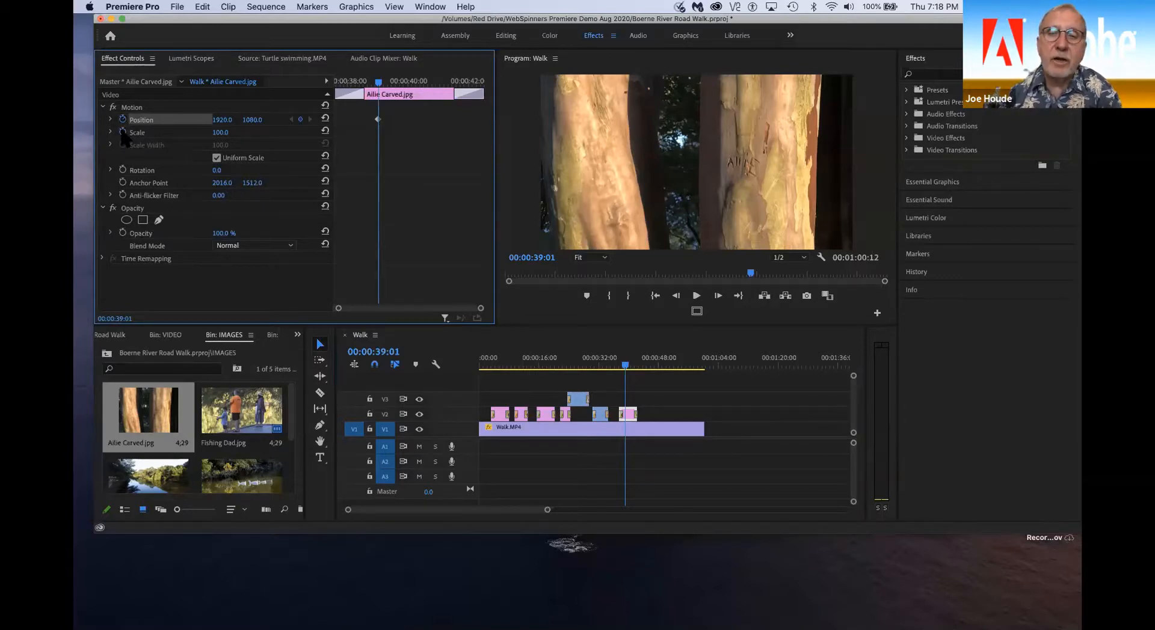
pyautogui.click(122, 132)
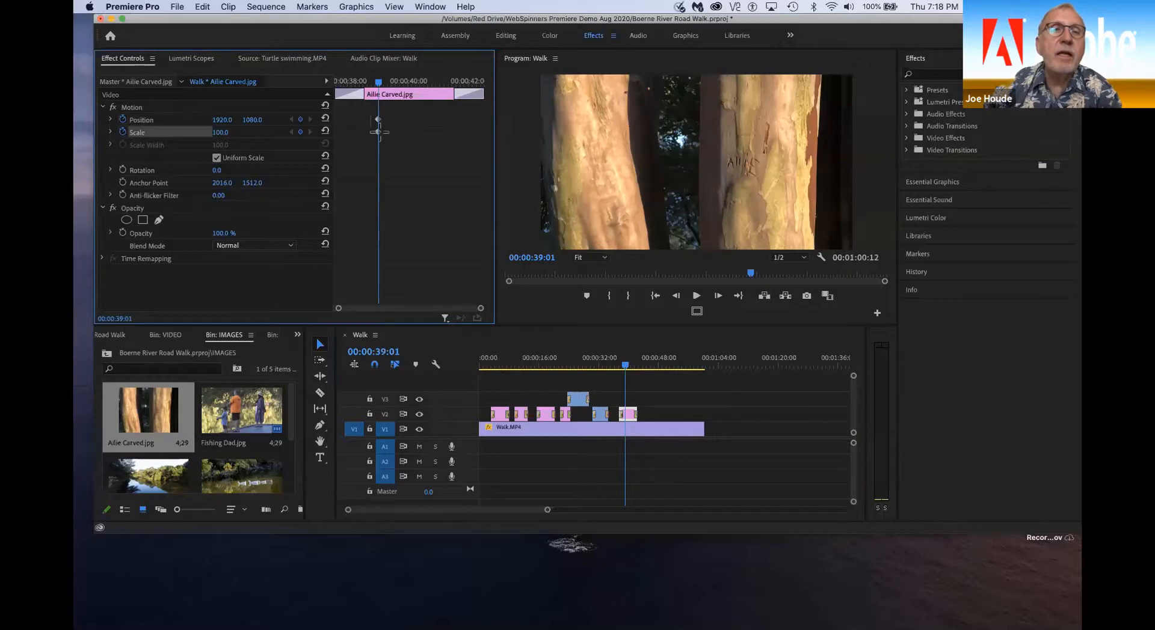
pyautogui.moveTo(371, 114); pyautogui.dragTo(335, 140)
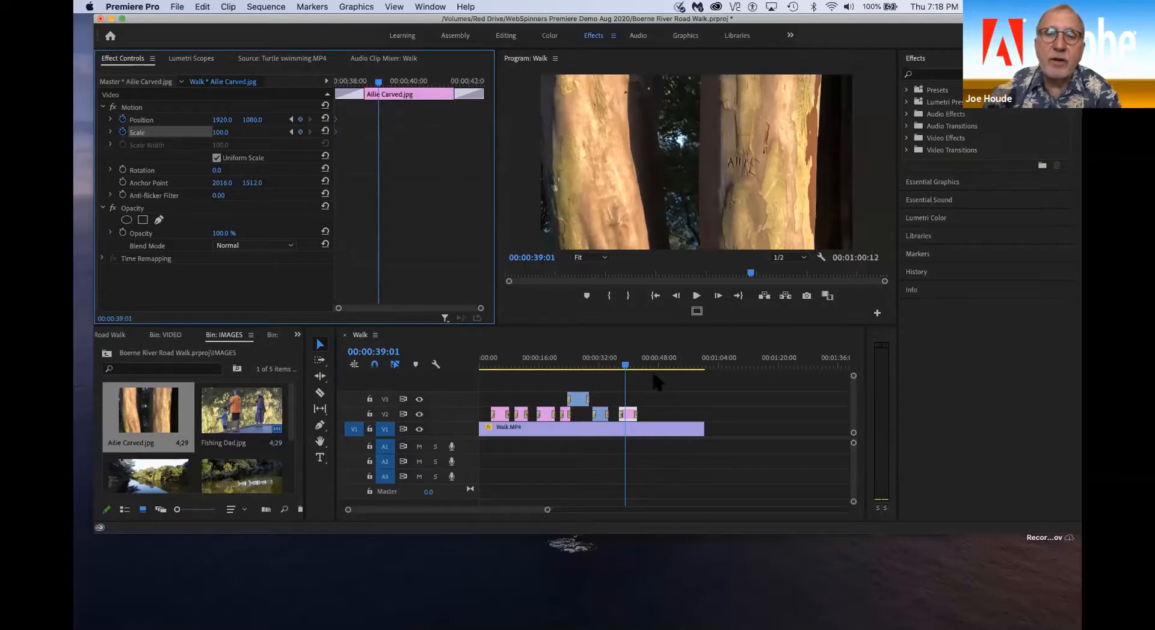
# Step: Go to 00:00:41:03 near the end of Ailie Carved.jpg and open its Scale value for editing
pyautogui.click(635, 365)
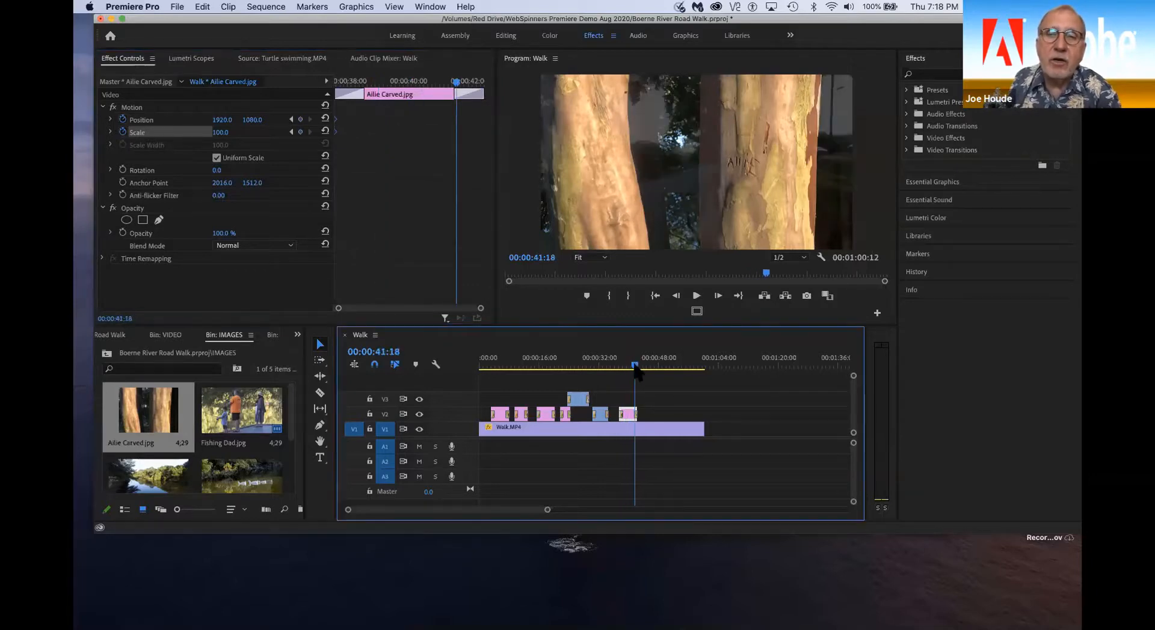
pyautogui.moveTo(635, 365); pyautogui.dragTo(632, 365)
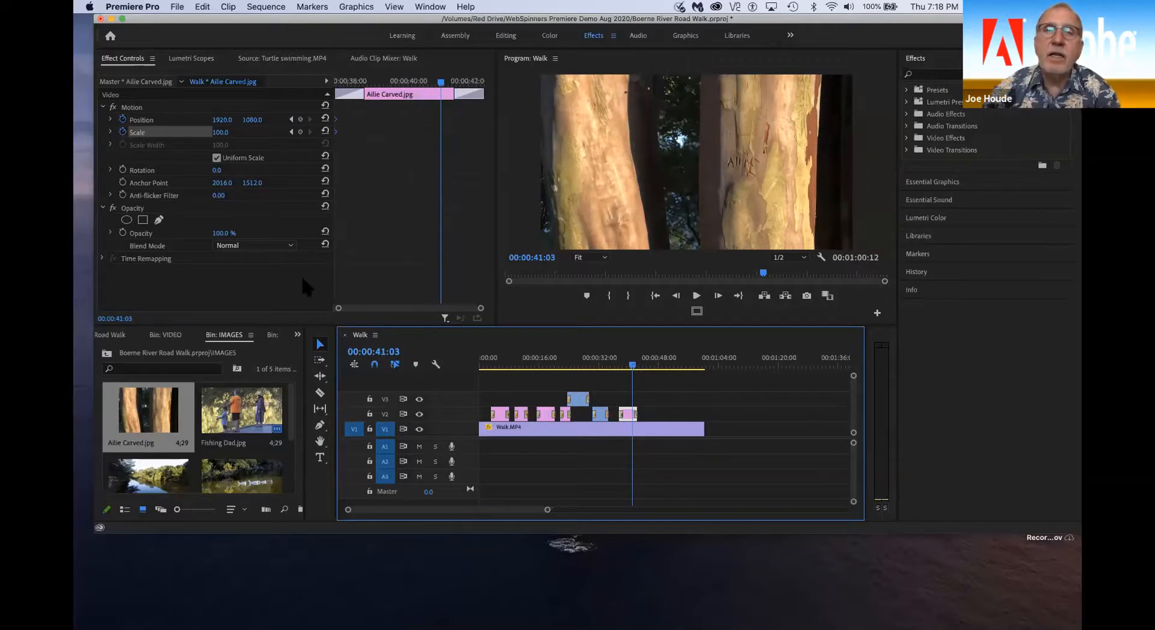
pyautogui.click(220, 139)
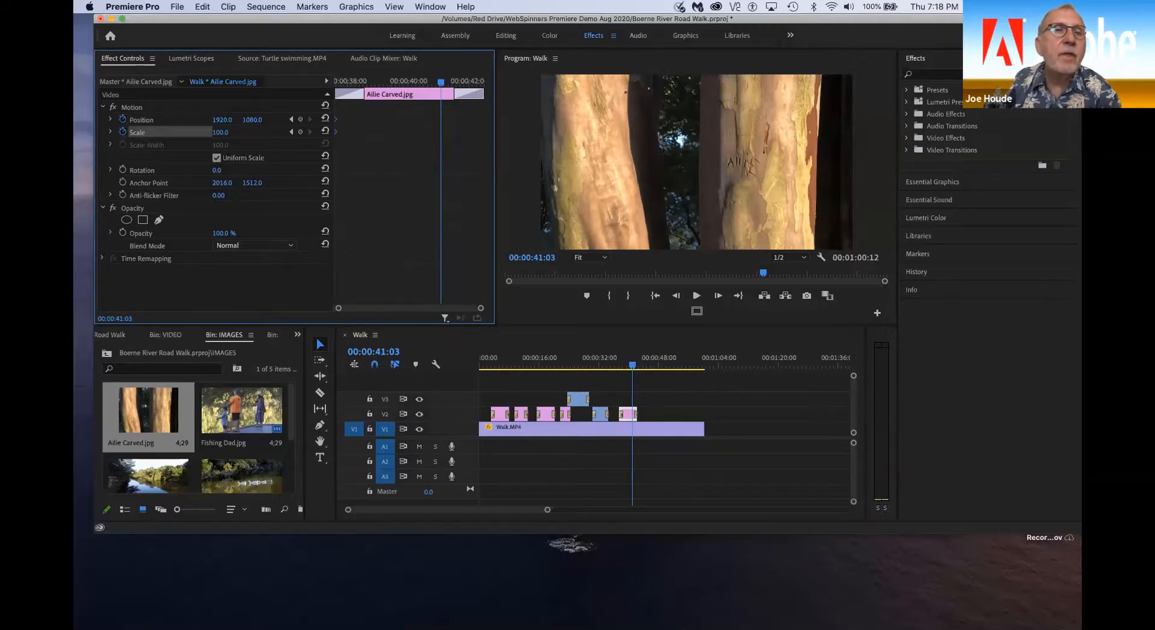
# Step: Keyframe Ailie Carved.jpg to horizontal position 844 and scale 207, move both ending keyframes to the clip's end, and preview the animation
pyautogui.moveTo(220, 133); pyautogui.dragTo(60, 120)
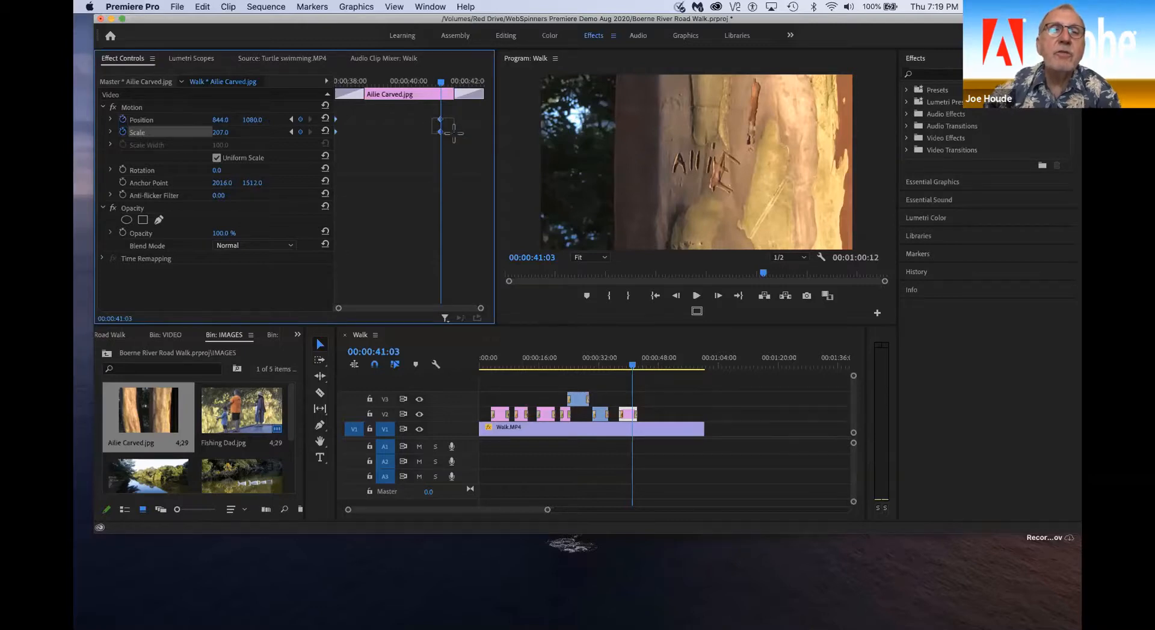
pyautogui.moveTo(440, 136); pyautogui.dragTo(486, 139)
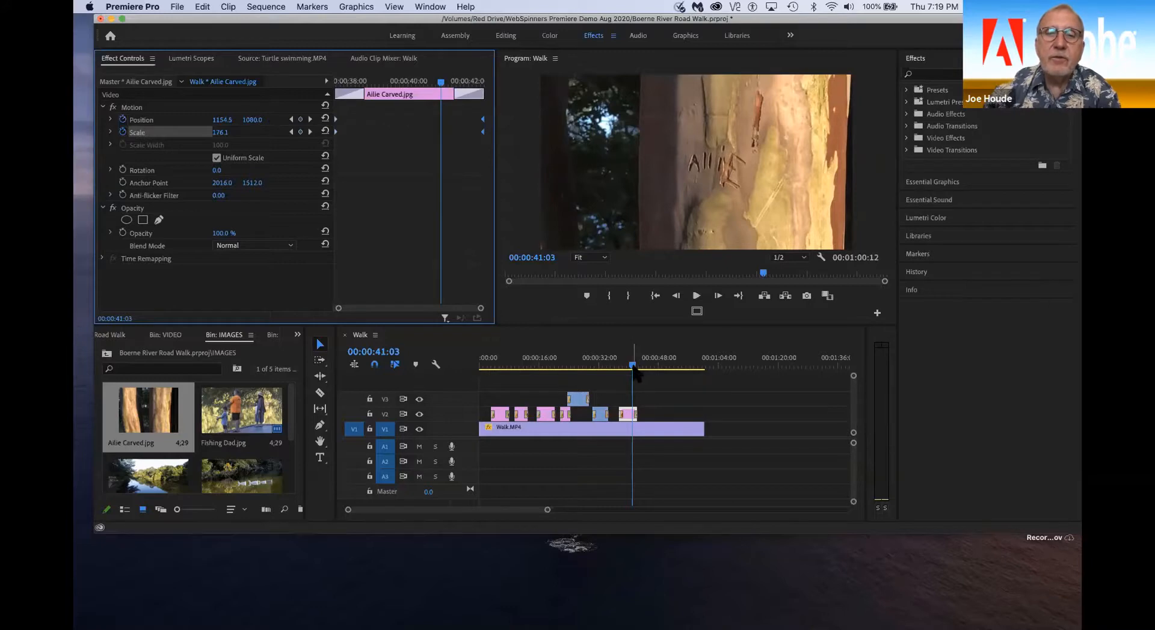
pyautogui.moveTo(633, 367); pyautogui.dragTo(617, 367)
pyautogui.press('space')
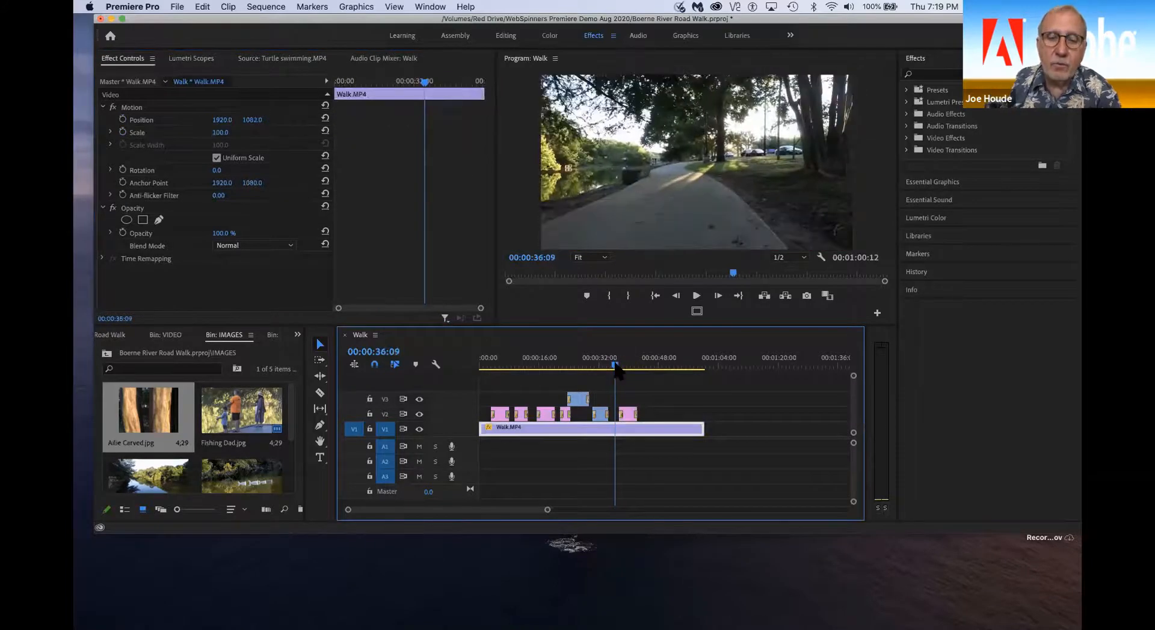
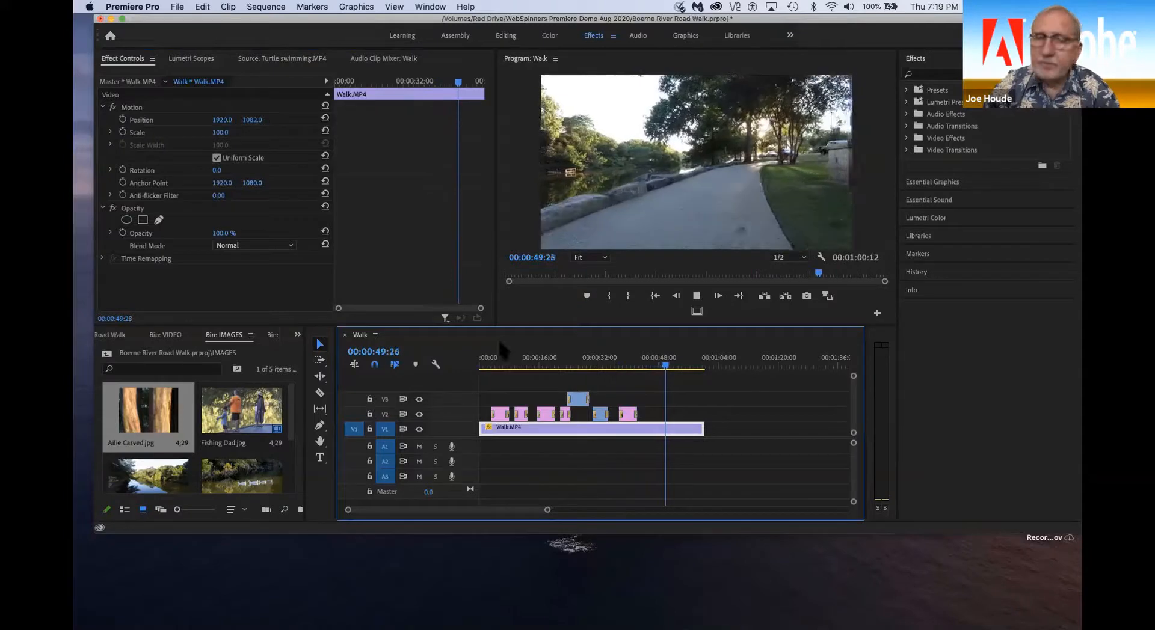
pyautogui.press('space')
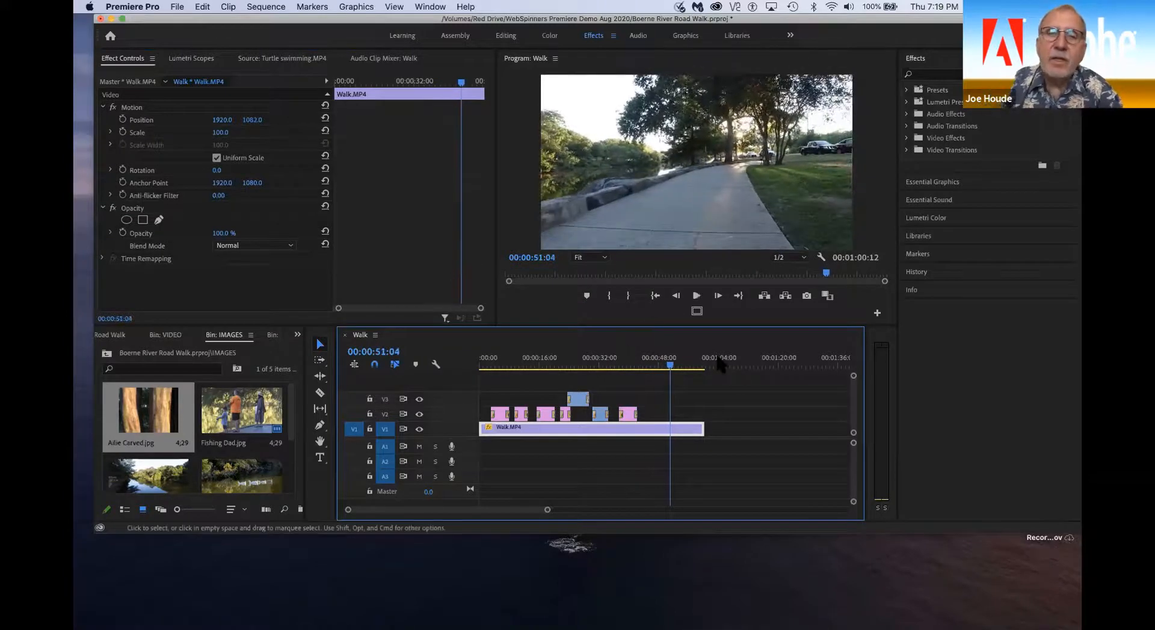
# Step: Place the Muscovie silhouette clip from the VIDEO bin on track V2 at 00:00:44:19
pyautogui.moveTo(670, 367); pyautogui.dragTo(645, 367)
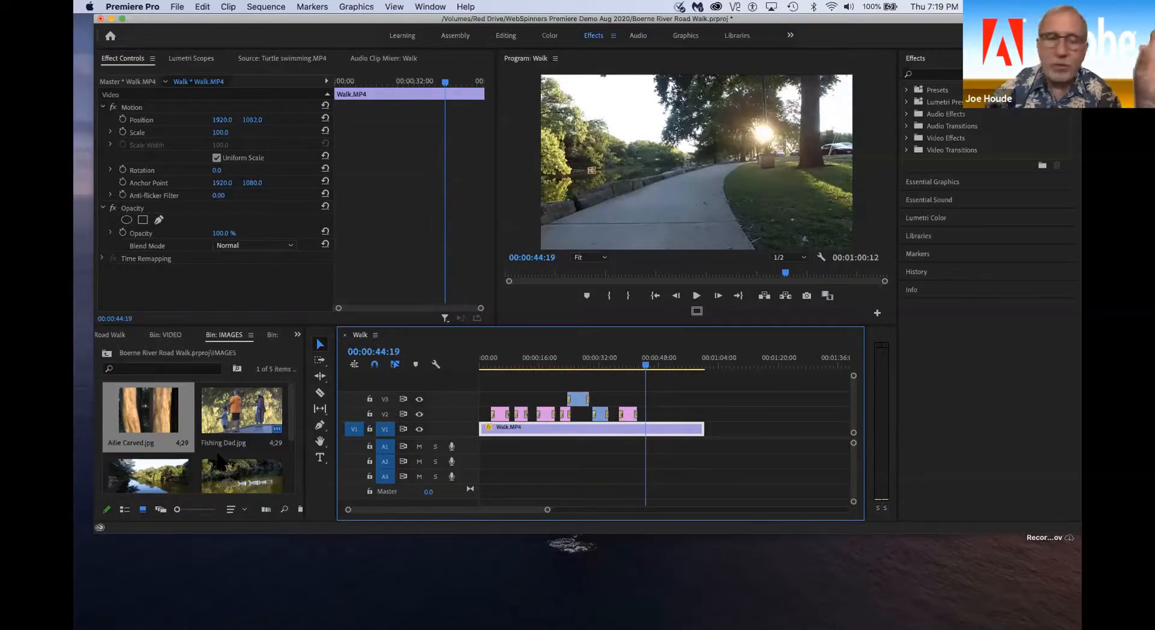
pyautogui.click(106, 354)
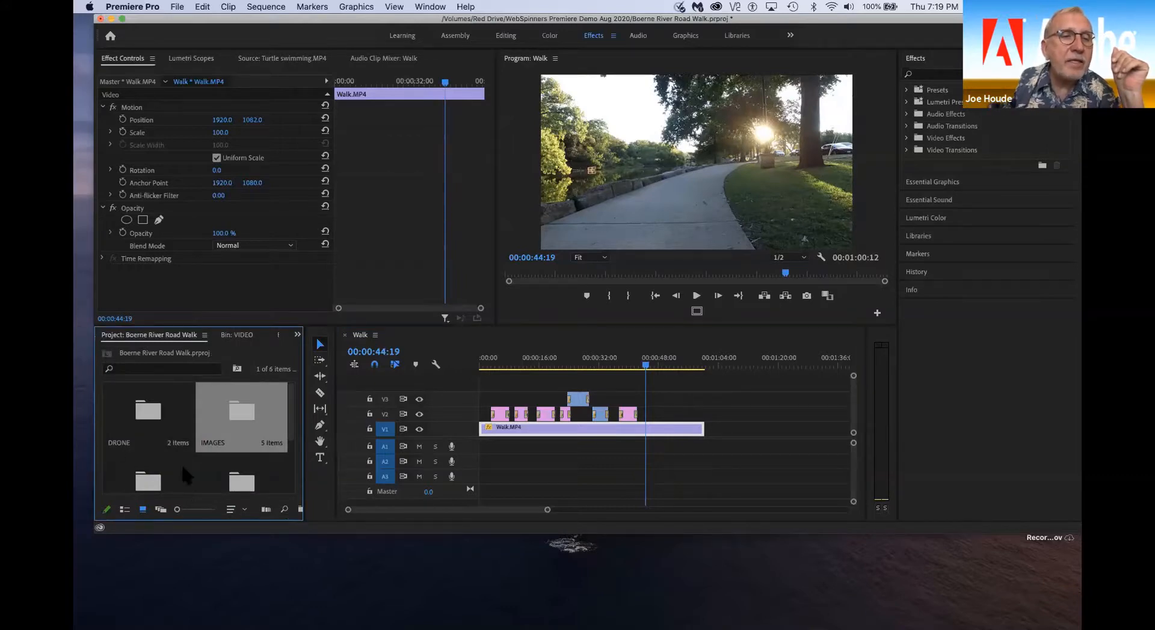
pyautogui.scroll(-3, 180, 462)
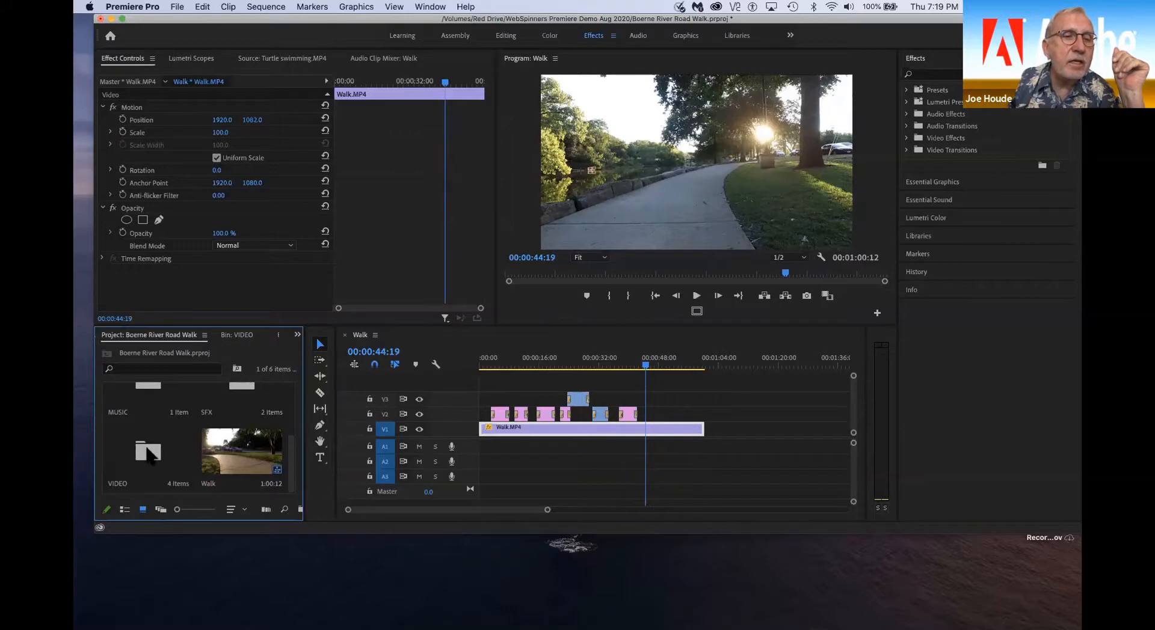
pyautogui.doubleClick(149, 455)
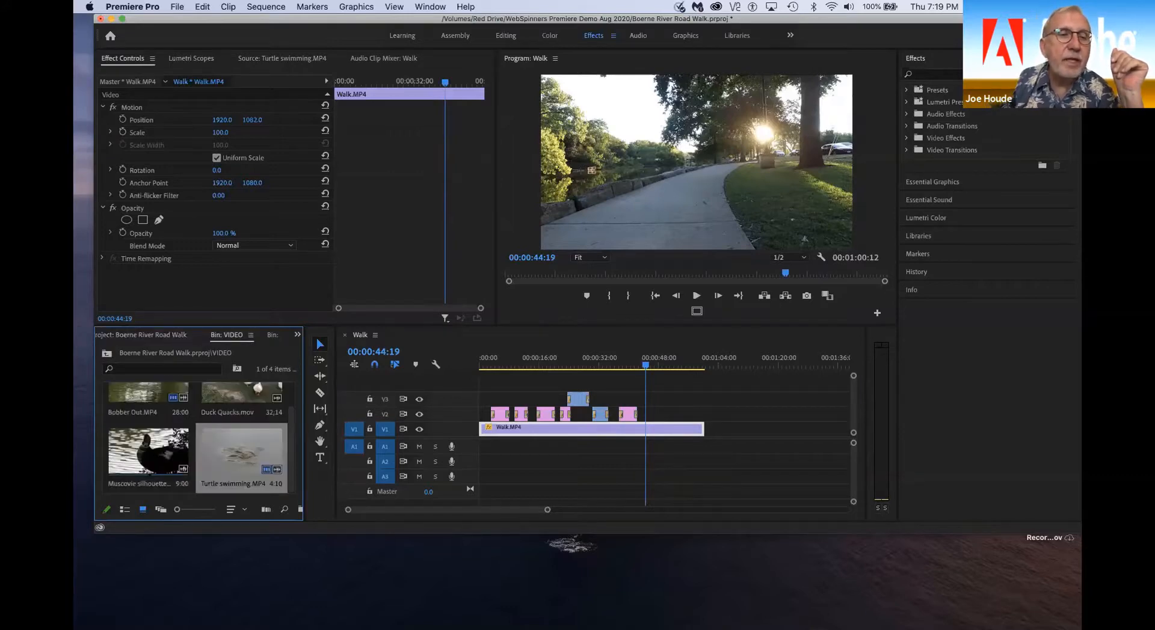
pyautogui.moveTo(149, 455); pyautogui.dragTo(667, 414)
# Step: Trim the Muscovie silhouette clip on V2 to start at 00:00:45:18 and end at 00:00:50:27
pyautogui.click(660, 361)
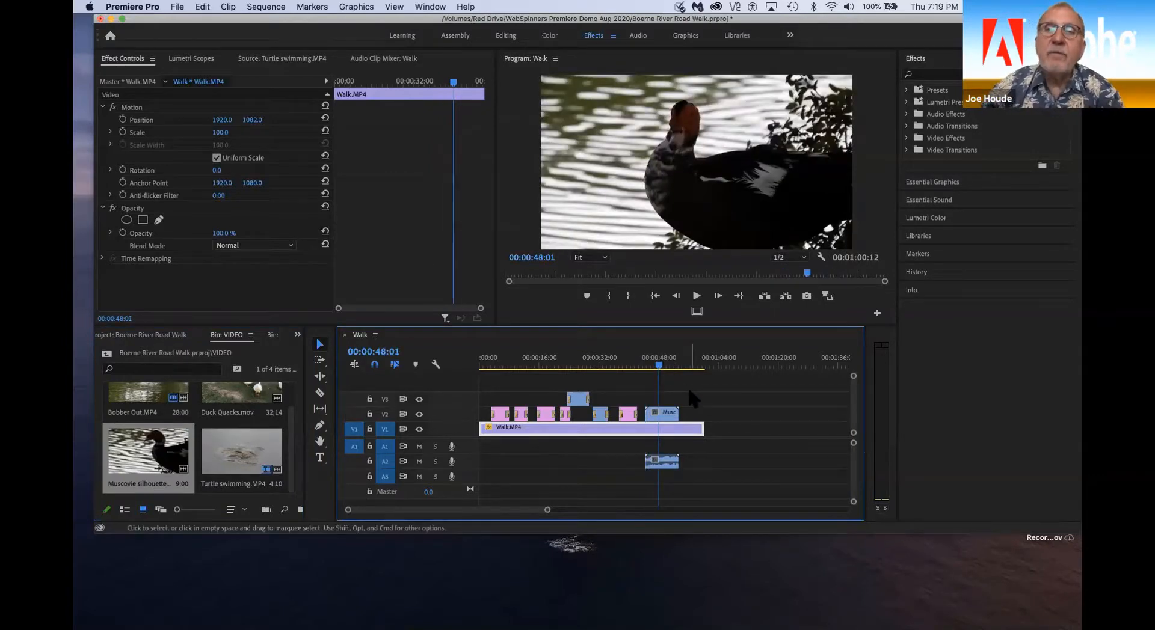
pyautogui.moveTo(660, 367); pyautogui.dragTo(649, 372)
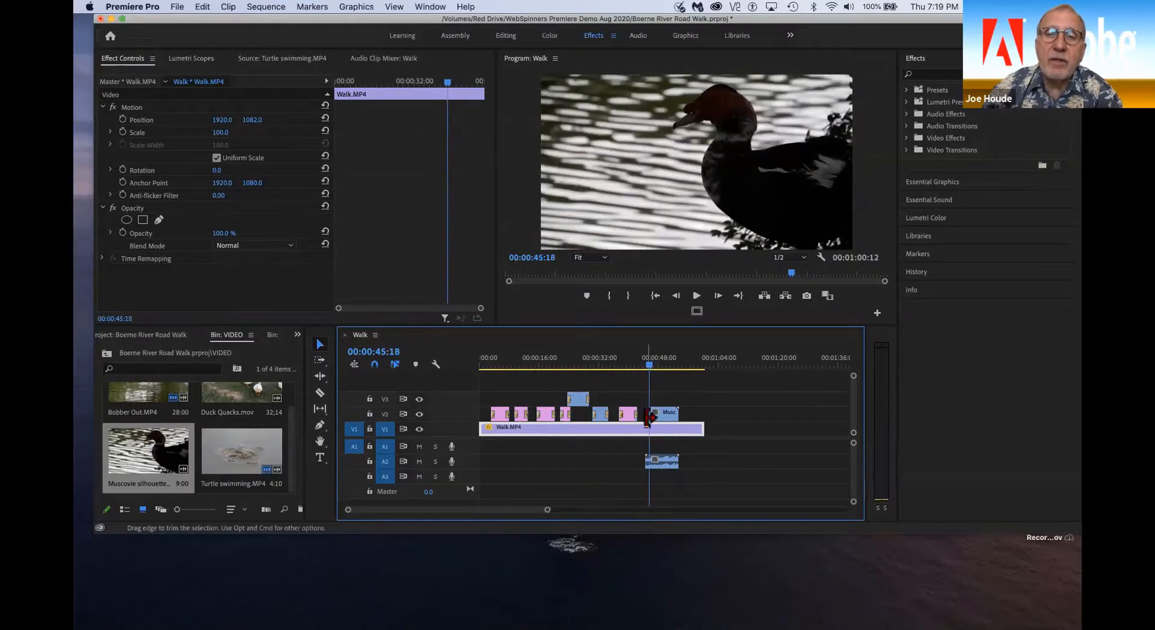
pyautogui.moveTo(649, 418); pyautogui.dragTo(650, 418)
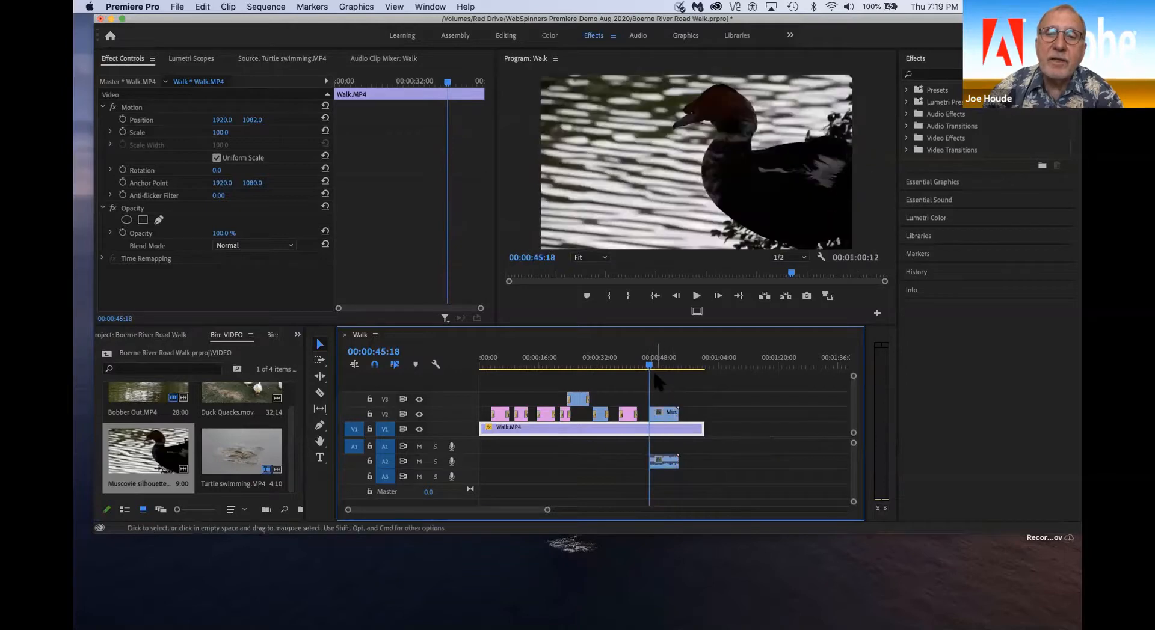
pyautogui.moveTo(653, 373); pyautogui.dragTo(670, 369)
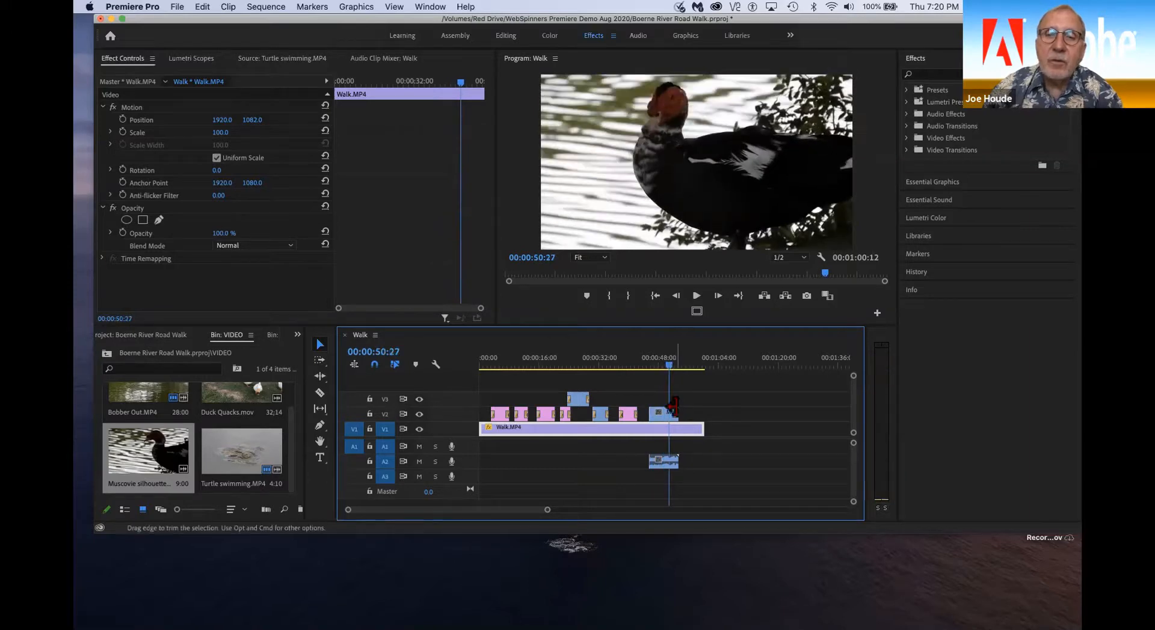
pyautogui.moveTo(674, 409); pyautogui.dragTo(665, 414)
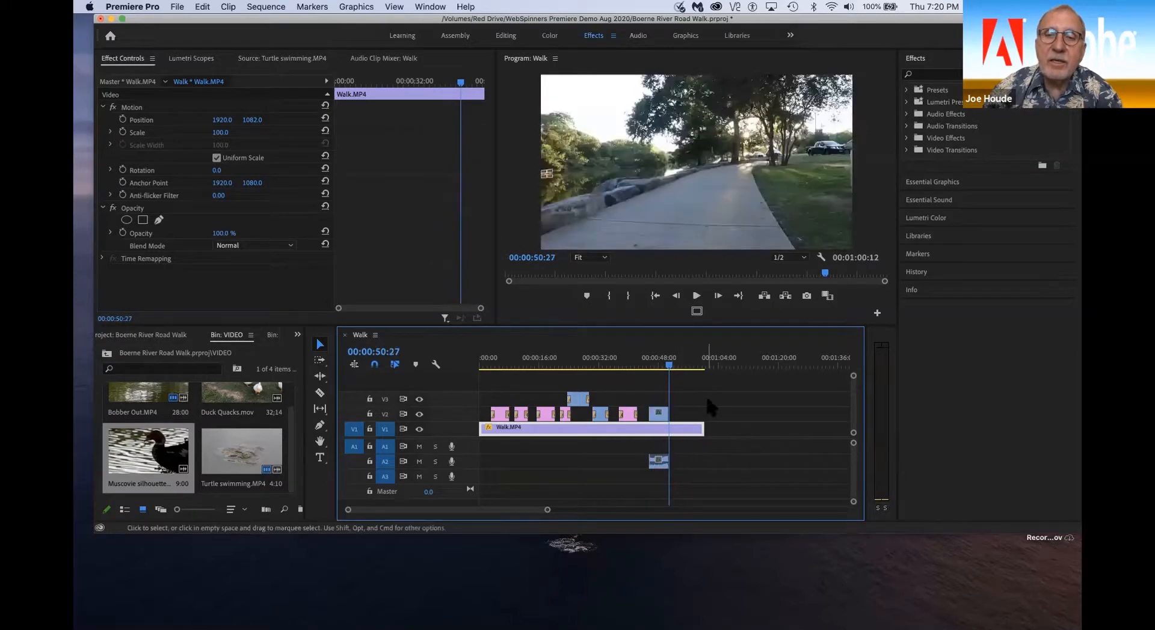
# Step: Add dissolve transitions to both ends of the Muscovie silhouette clip and, after previewing, trim its end slightly earlier
pyautogui.click(662, 419)
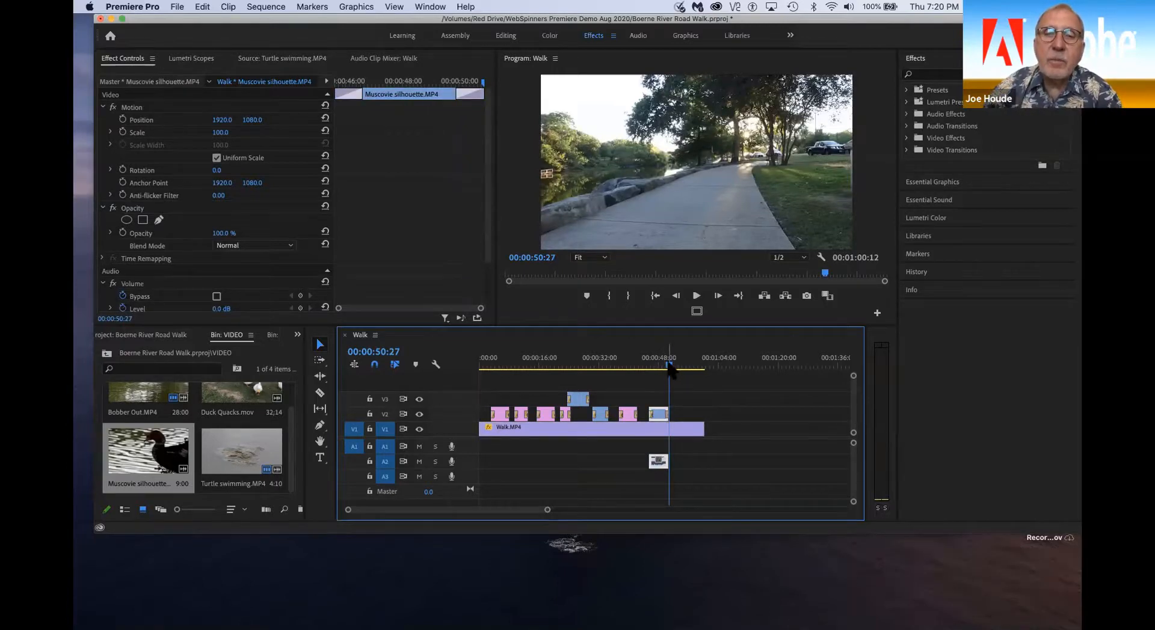
pyautogui.moveTo(661, 368); pyautogui.dragTo(636, 366)
pyautogui.press('space')
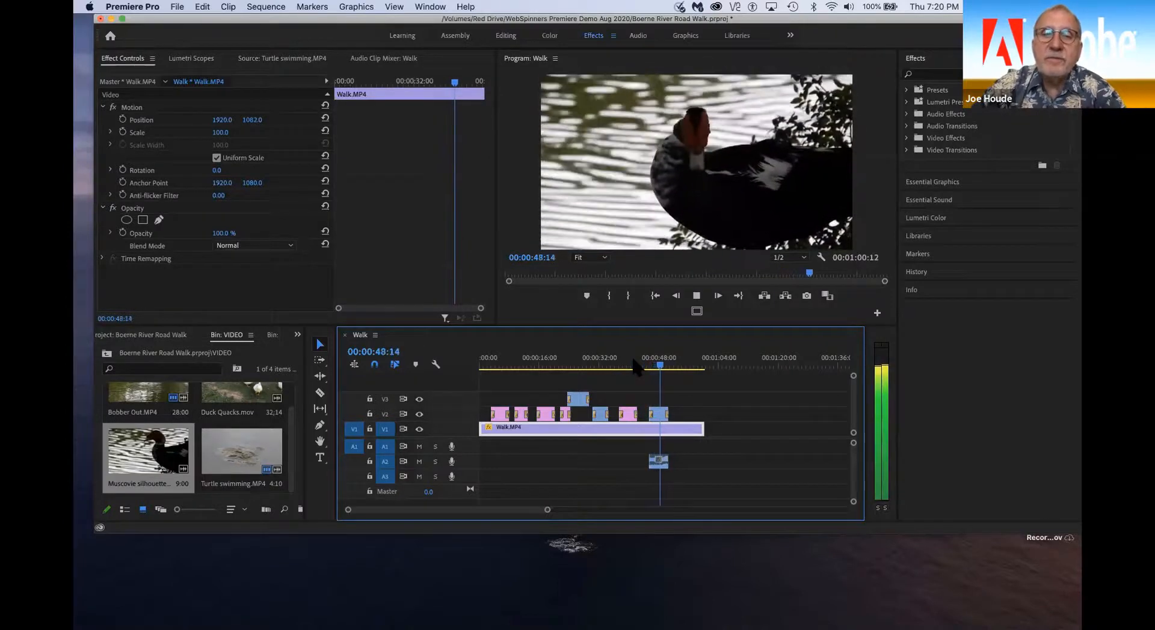
pyautogui.press('space')
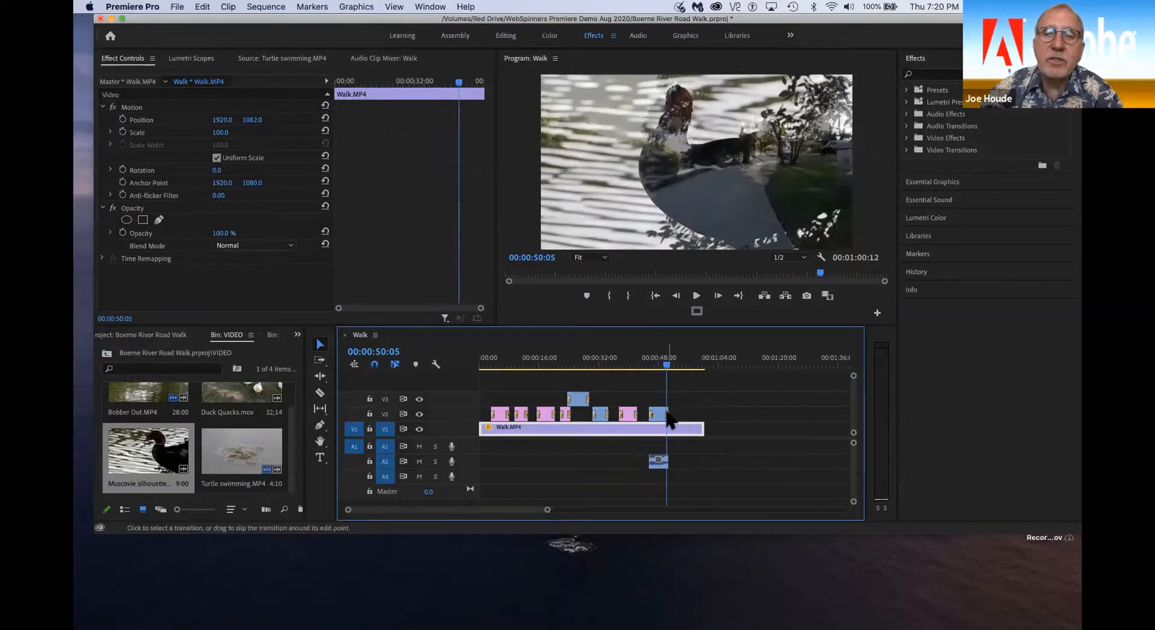
pyautogui.moveTo(666, 370); pyautogui.dragTo(682, 367)
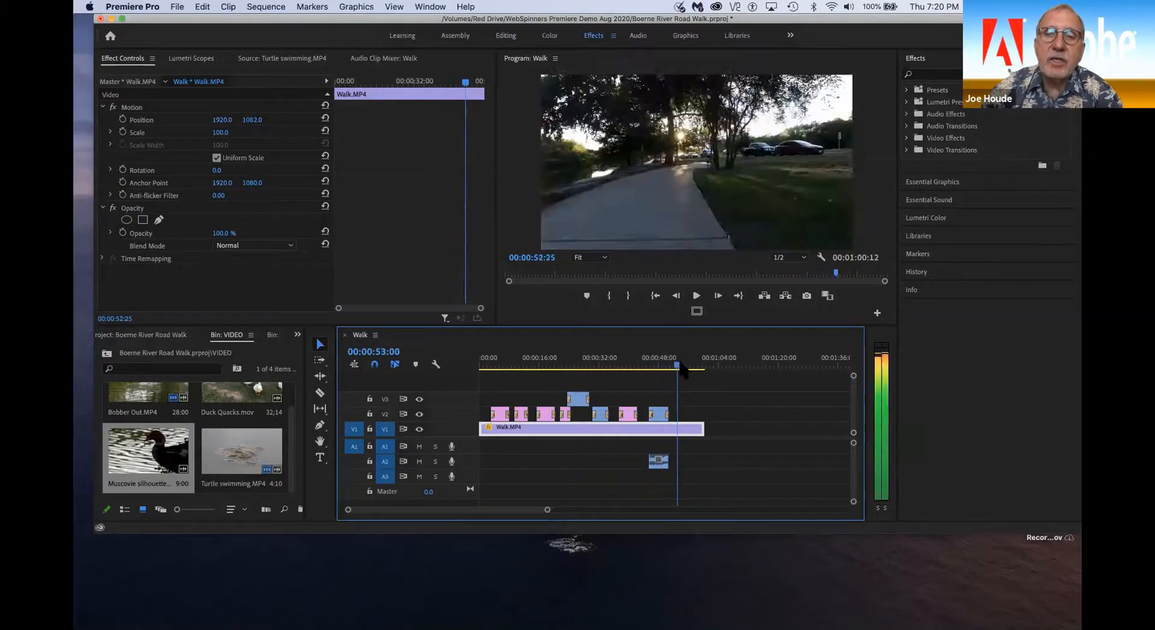
pyautogui.moveTo(664, 410); pyautogui.dragTo(659, 410)
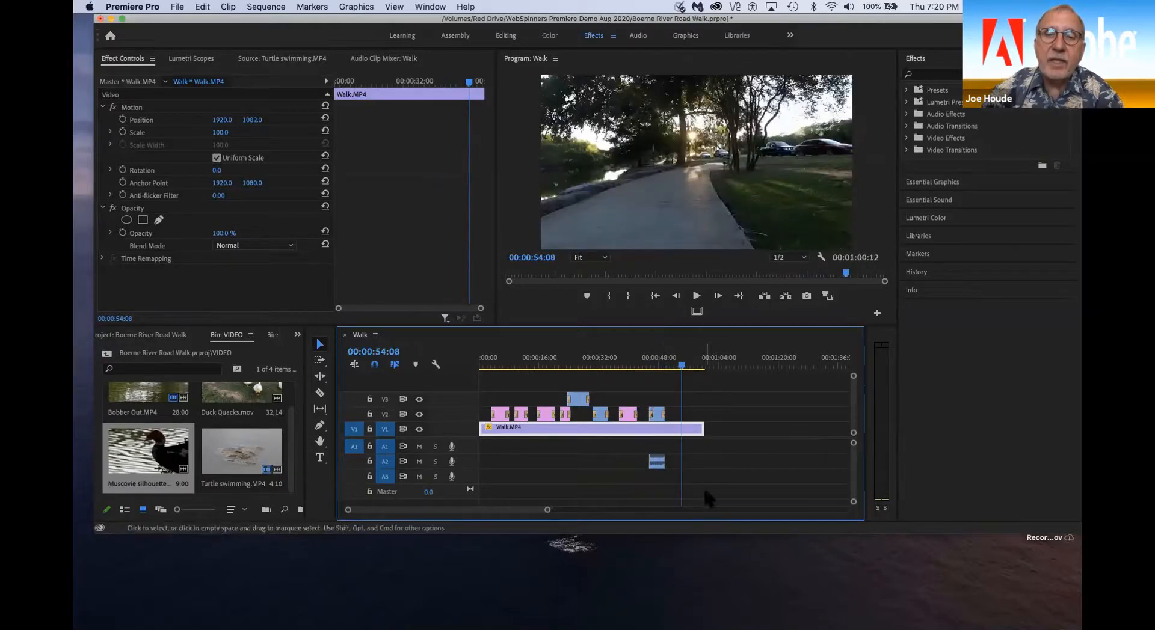
# Step: Mute audio track A2 and play the Muscovie silhouette section from about 00:00:43:25
pyautogui.click(659, 463)
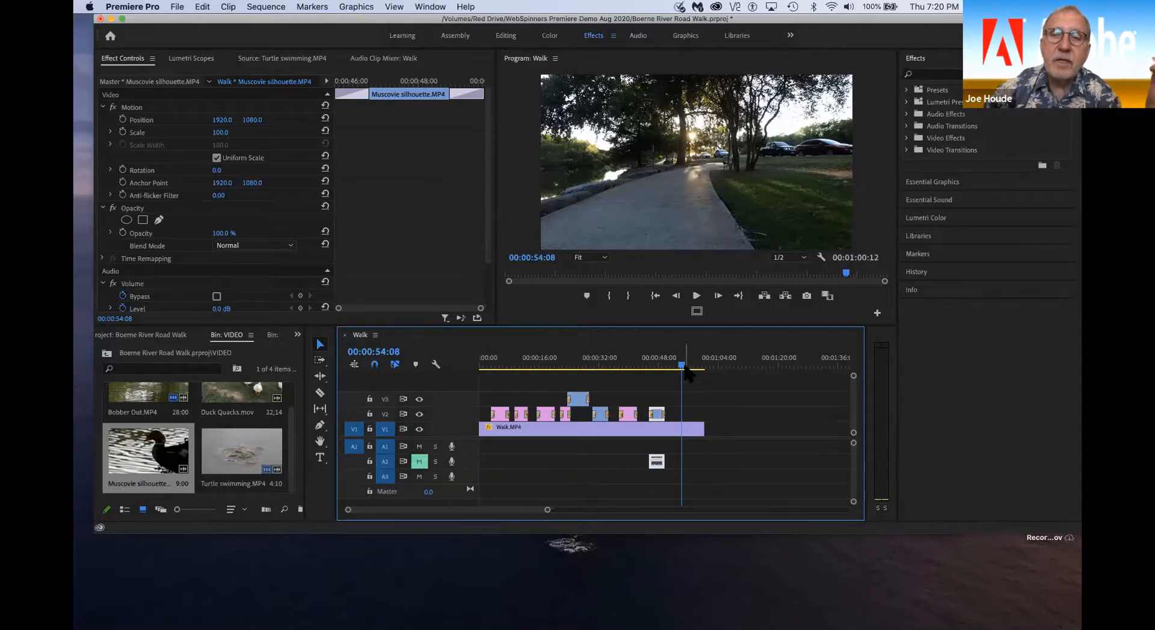
pyautogui.moveTo(686, 369); pyautogui.dragTo(647, 364)
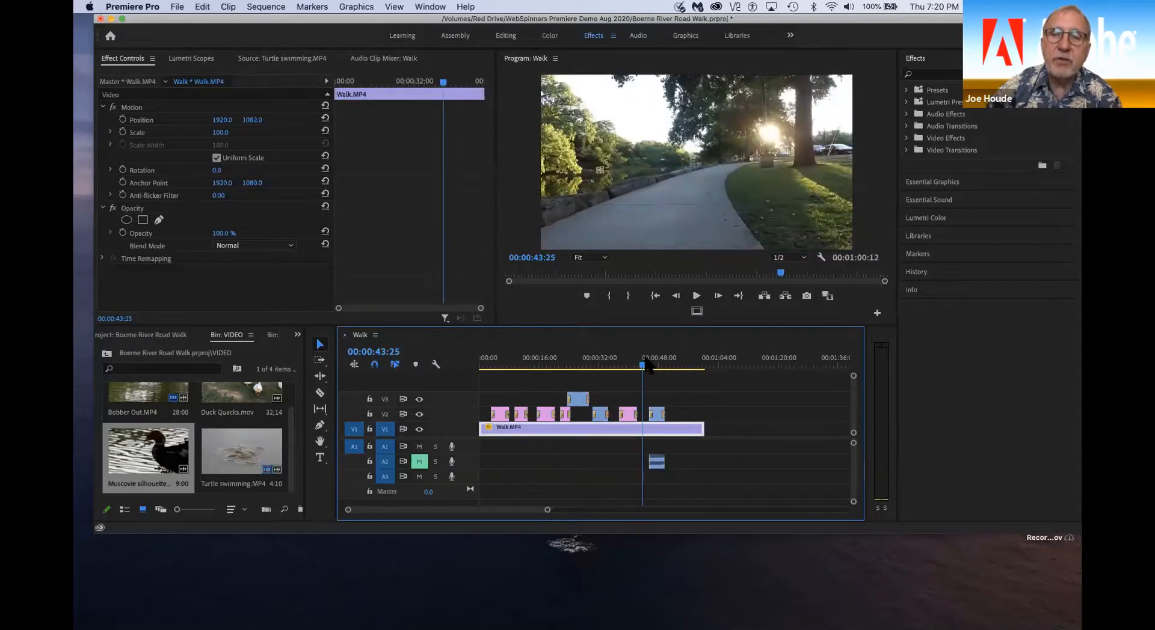
pyautogui.press('space')
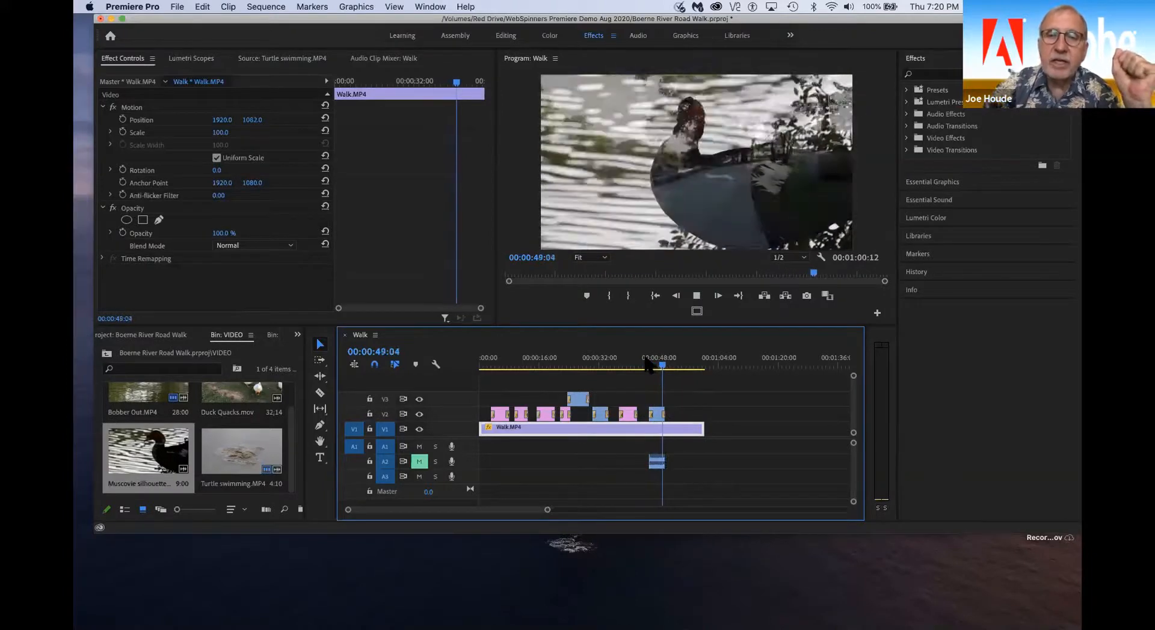
pyautogui.press('space')
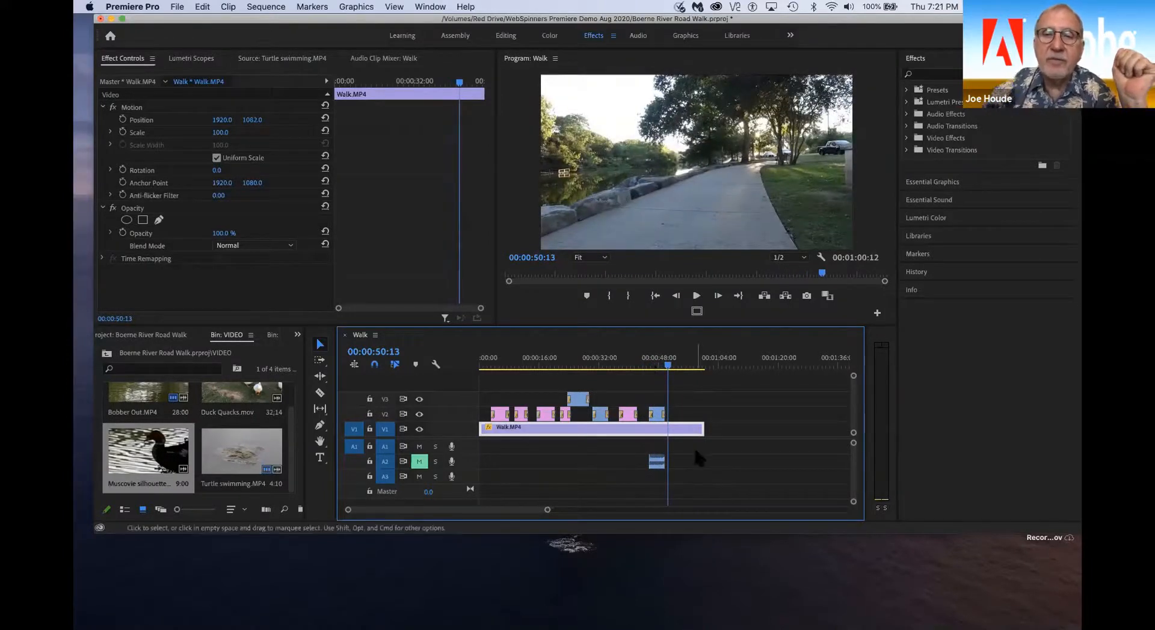
# Step: Unlink the Muscovie silhouette clip's audio from its video, delete the audio, and unmute track A2
pyautogui.click(657, 414)
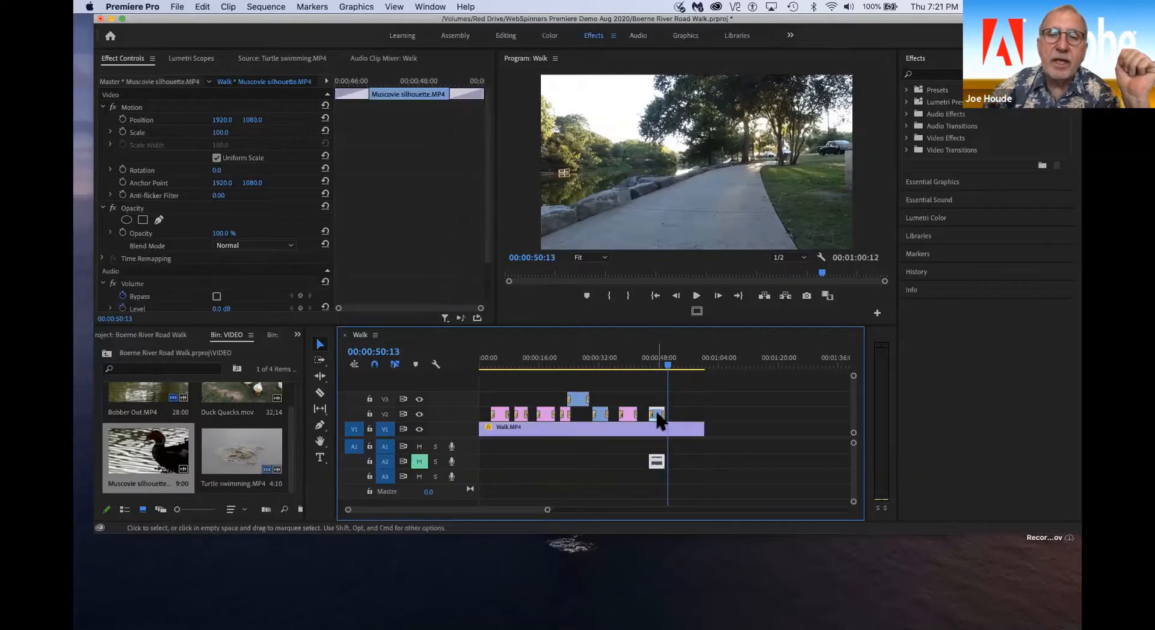
pyautogui.click(223, 8)
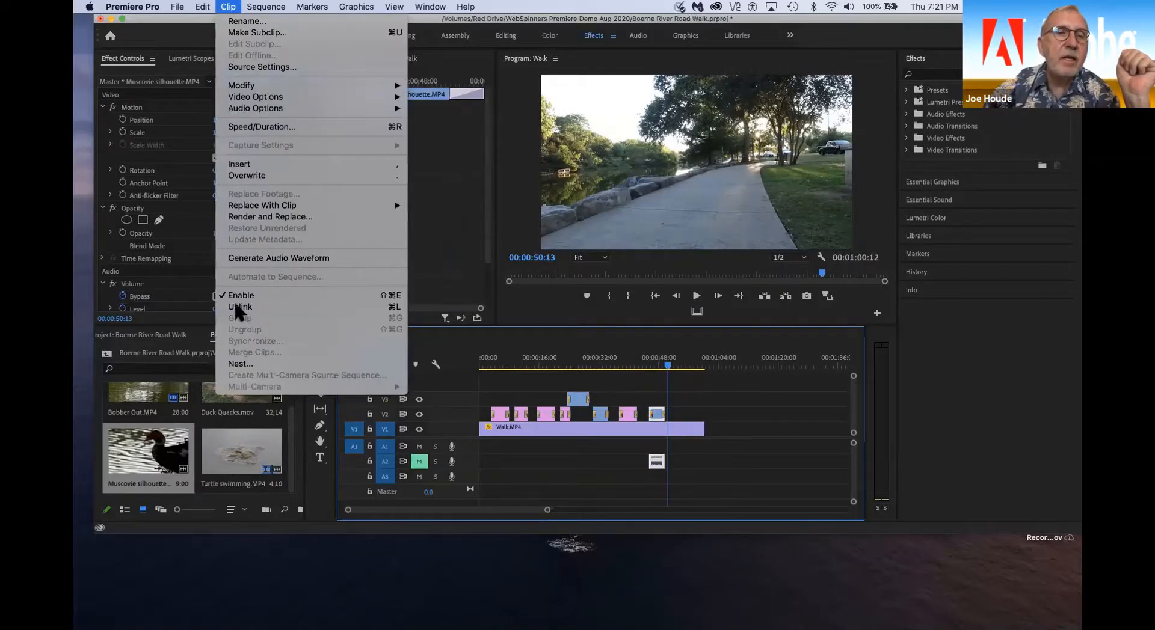
pyautogui.click(240, 307)
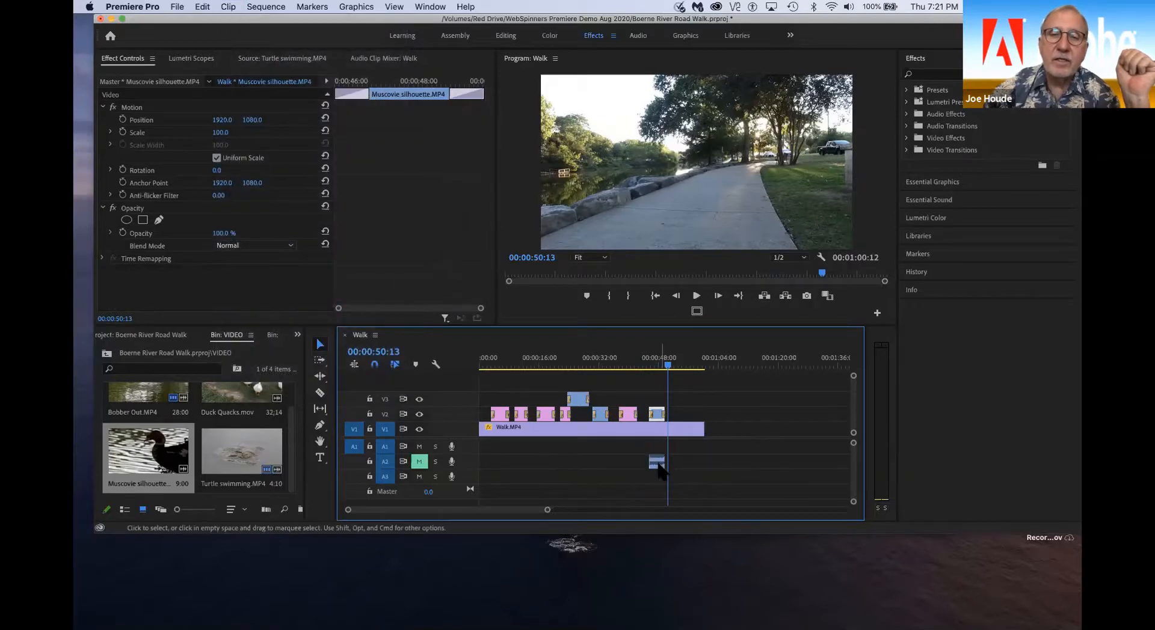
pyautogui.click(658, 465)
pyautogui.press('Delete')
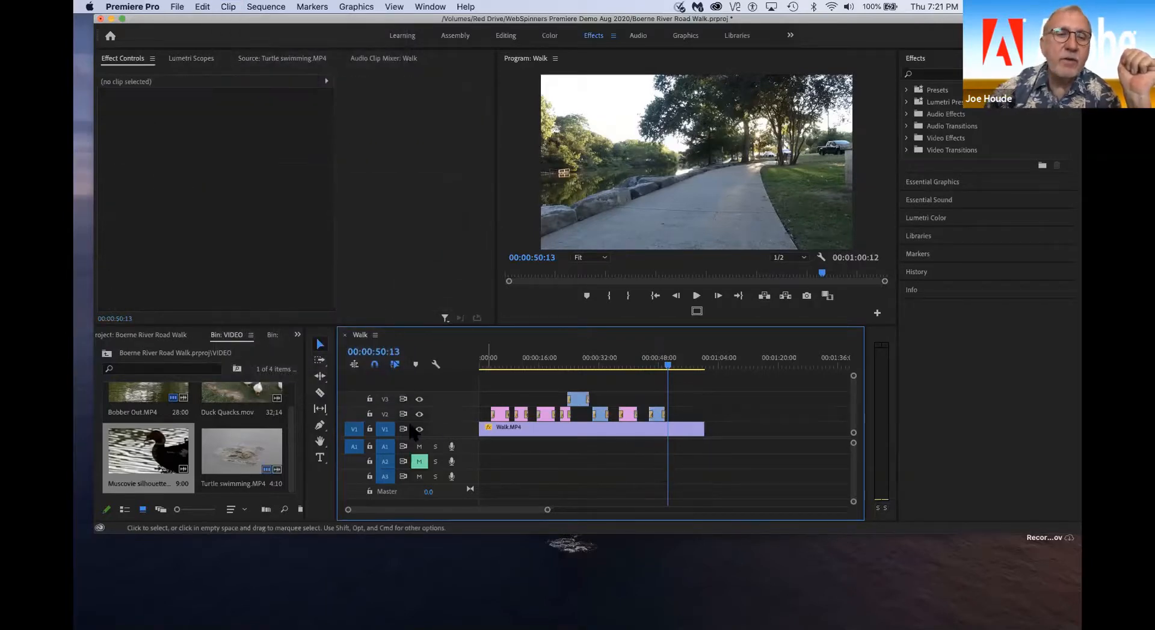
pyautogui.click(419, 461)
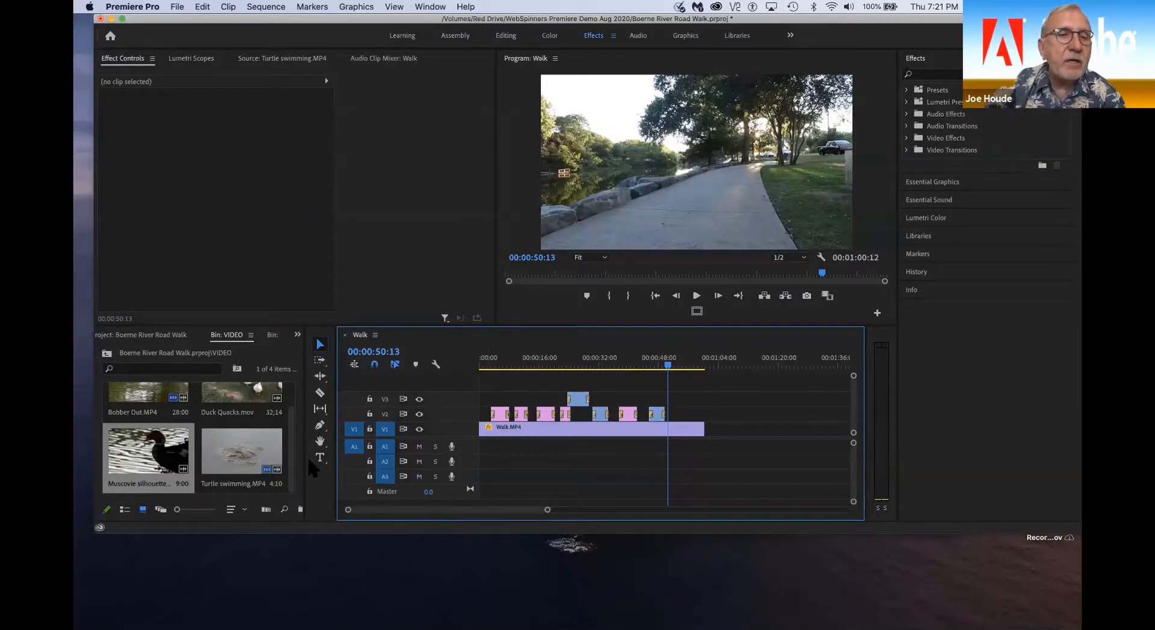
# Step: Open Duck Quacks.mov from the VIDEO bin and mark in and out points around a 7;11 section starting at about 00;00;15;03
pyautogui.click(106, 353)
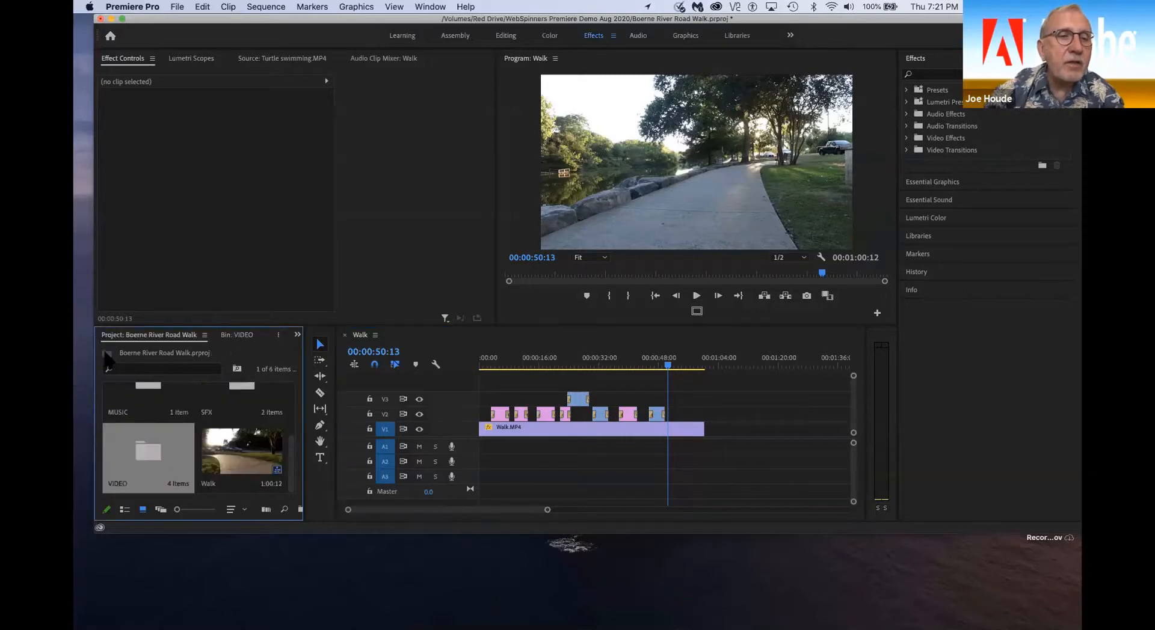
pyautogui.doubleClick(149, 447)
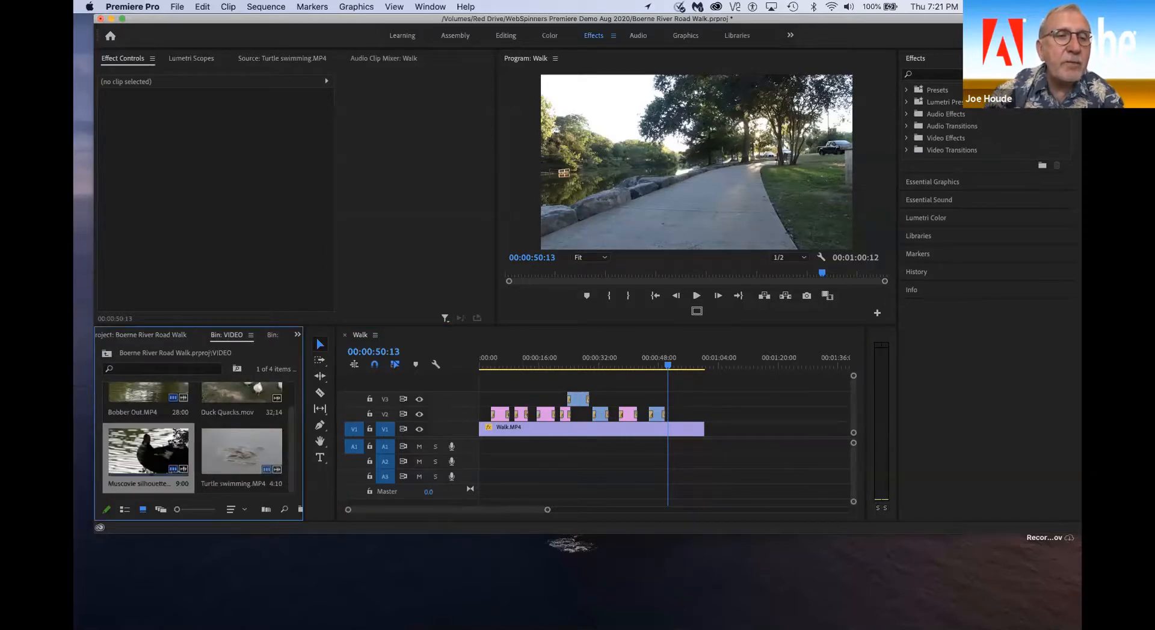
pyautogui.doubleClick(259, 396)
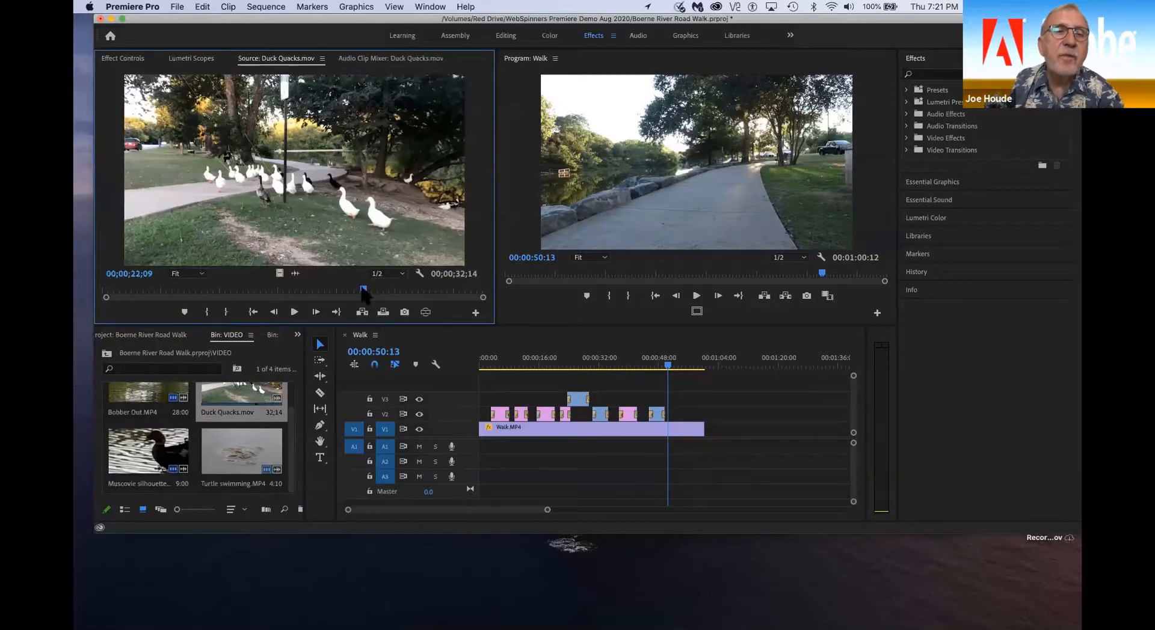
pyautogui.moveTo(363, 291); pyautogui.dragTo(75, 307)
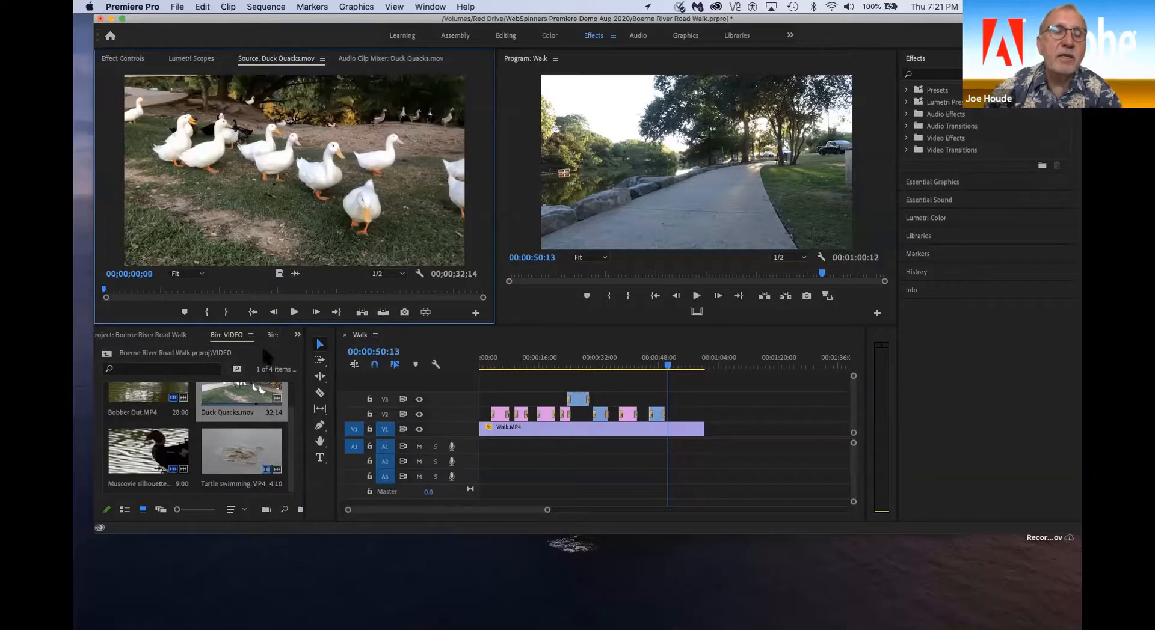
pyautogui.click(294, 312)
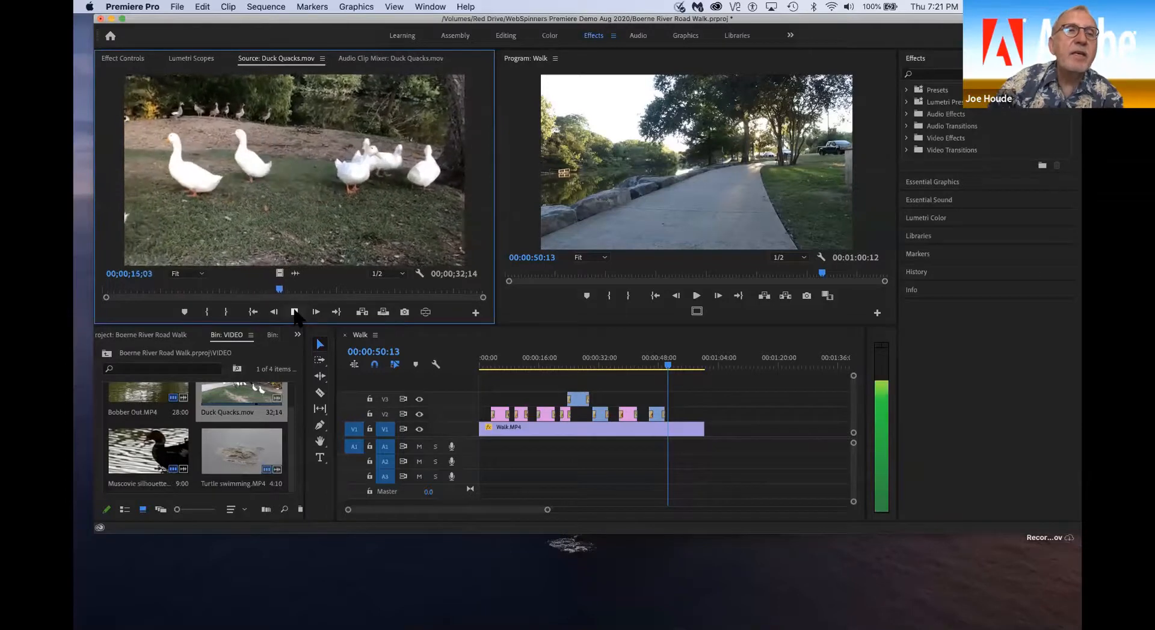
pyautogui.press('i')
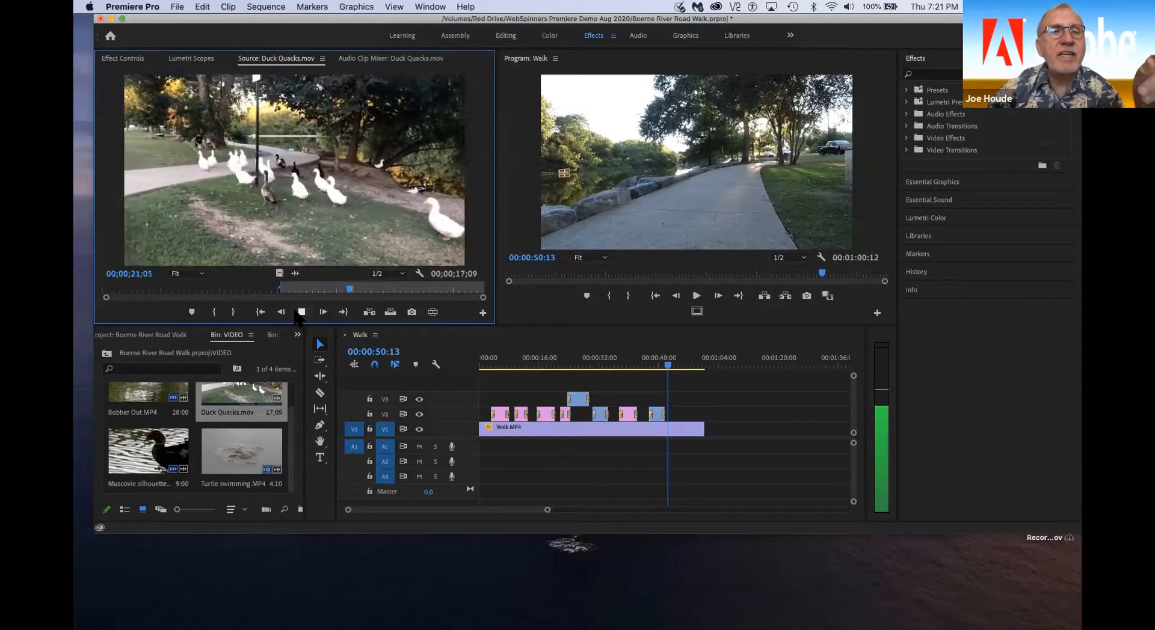
pyautogui.press('o')
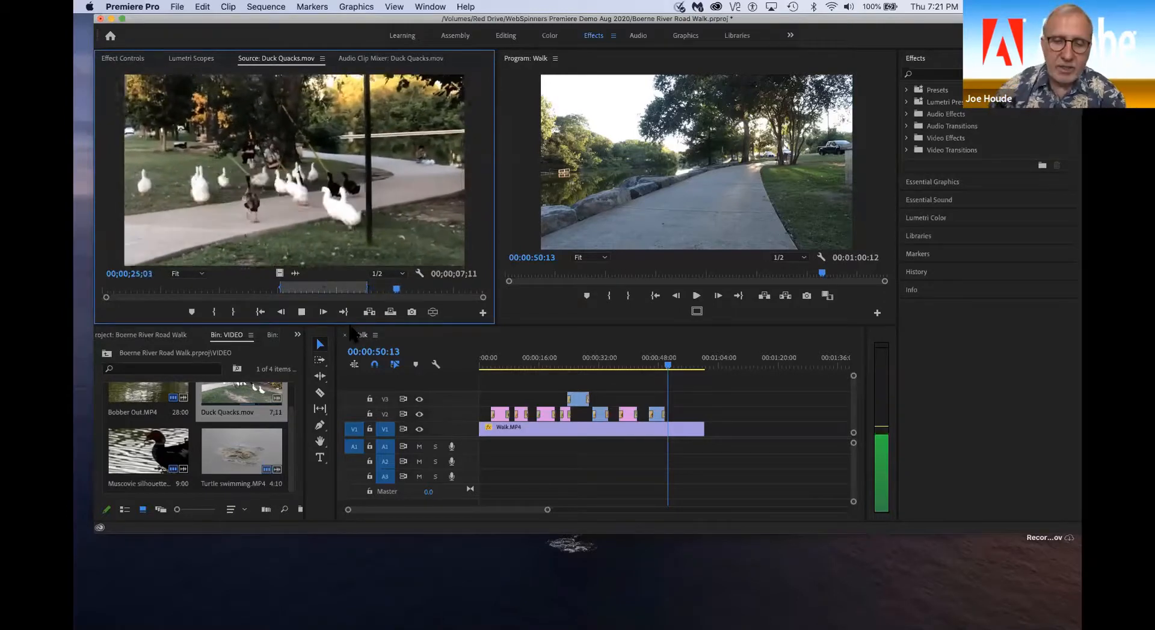
# Step: Trim the marked Duck Quacks.mov section to 6;24 by moving its out point earlier, and place it on V2 near the end of Walk.MP4
pyautogui.press('space')
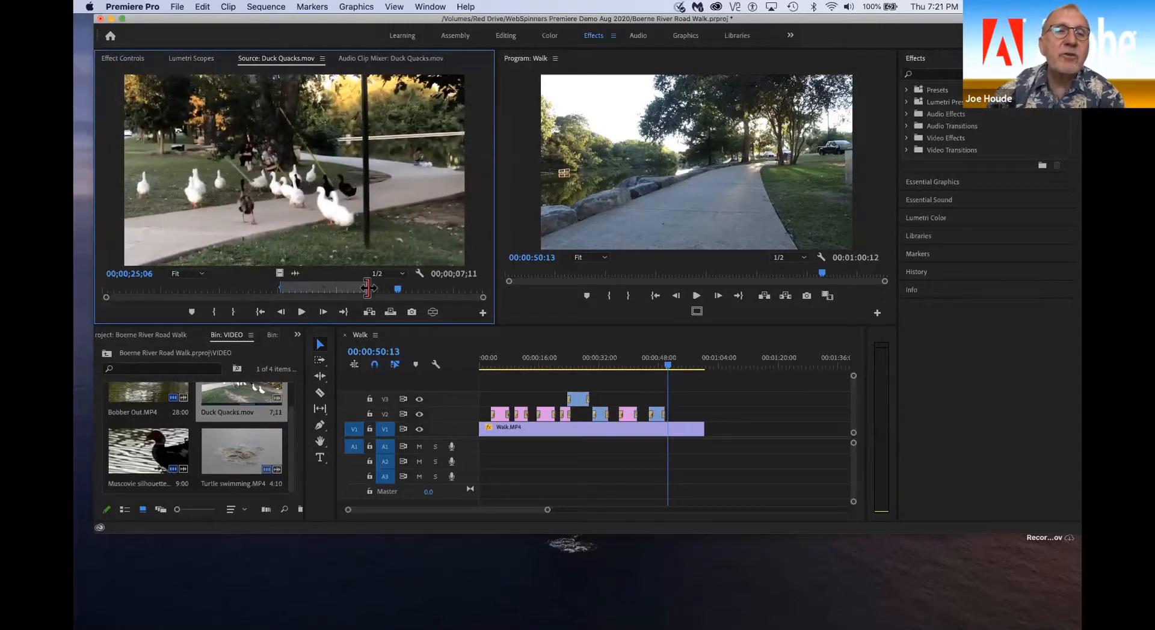
pyautogui.moveTo(366, 288); pyautogui.dragTo(360, 289)
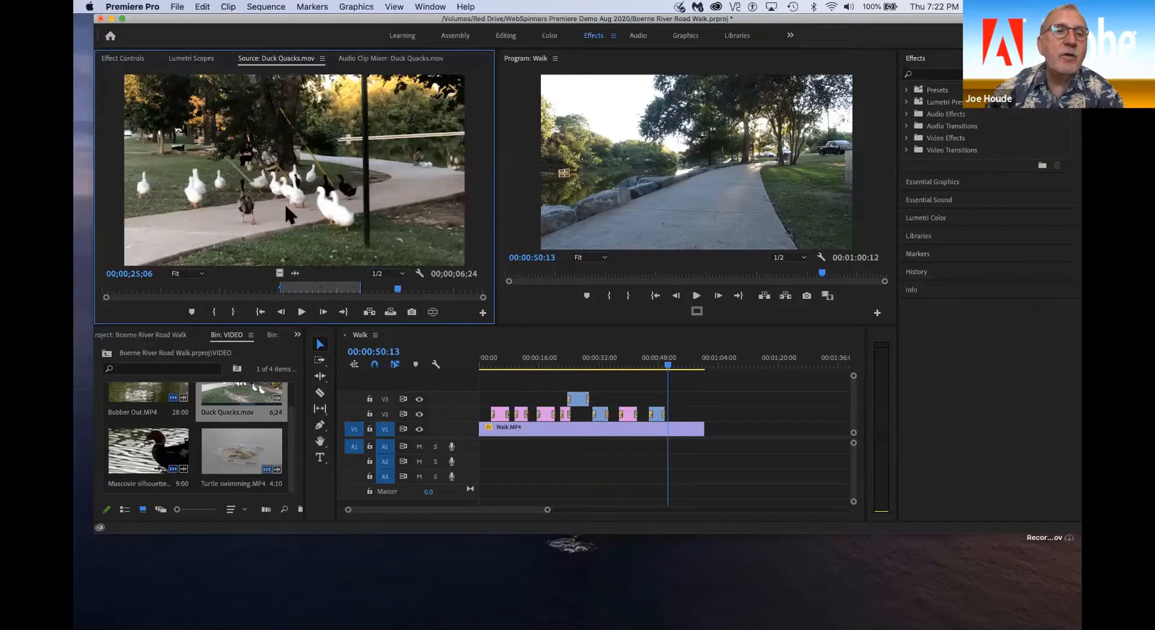
pyautogui.moveTo(284, 190); pyautogui.dragTo(683, 414)
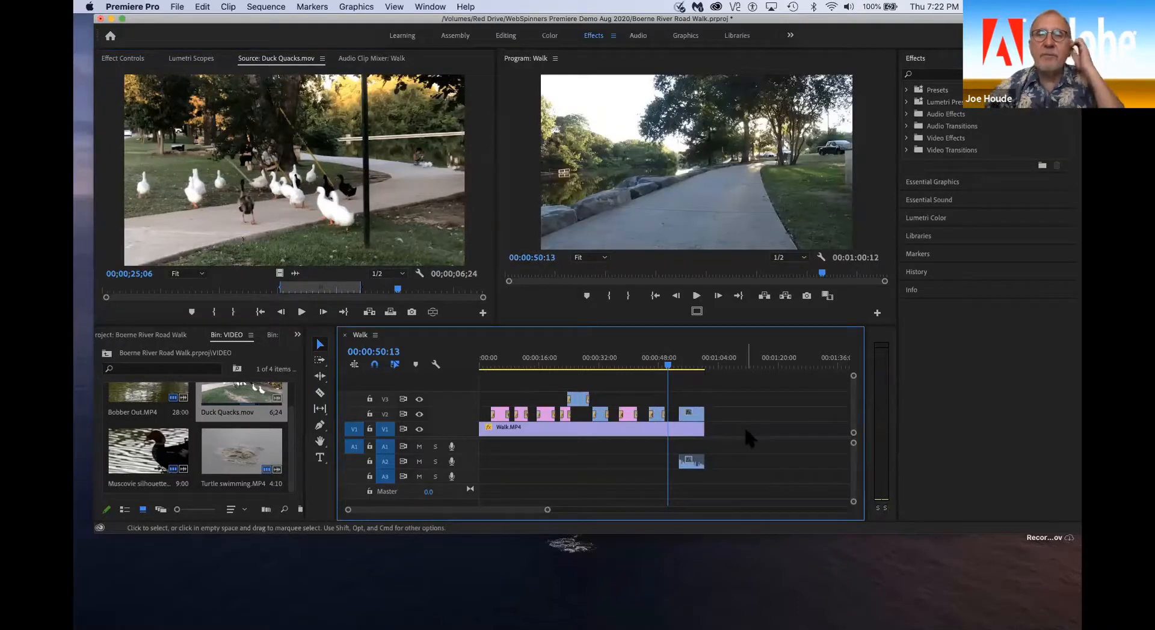
# Step: Add dissolves to both ends of the Duck Quacks clip, move it to start at 00:00:50:13, and put its audio on A1
pyautogui.click(693, 414)
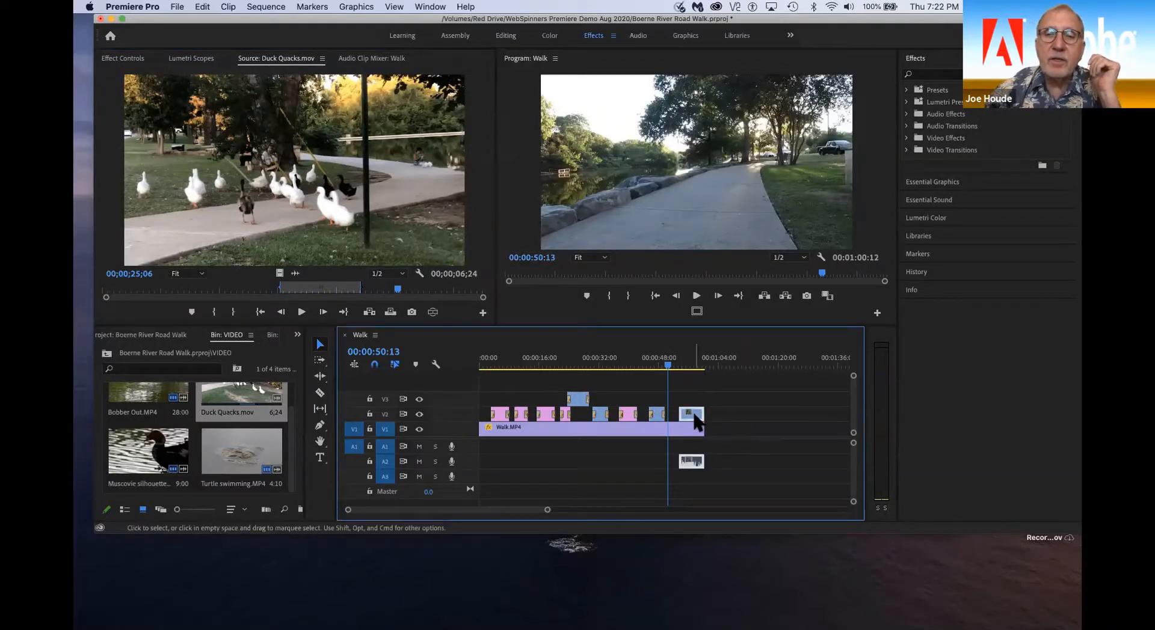
pyautogui.moveTo(695, 416); pyautogui.dragTo(703, 429)
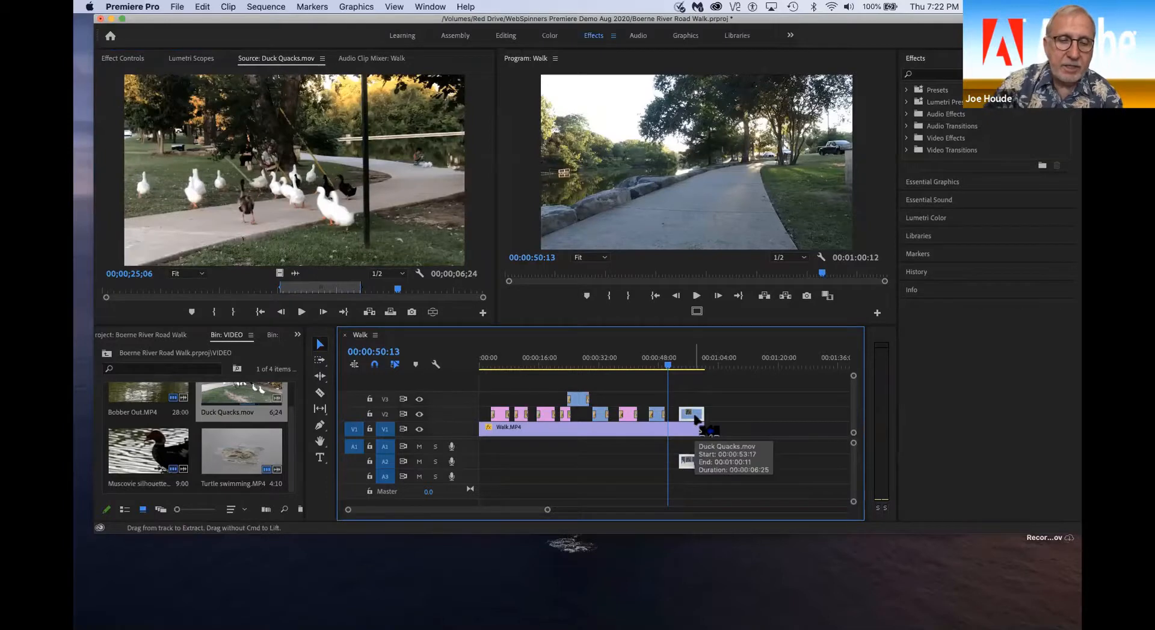
pyautogui.press('super+d')
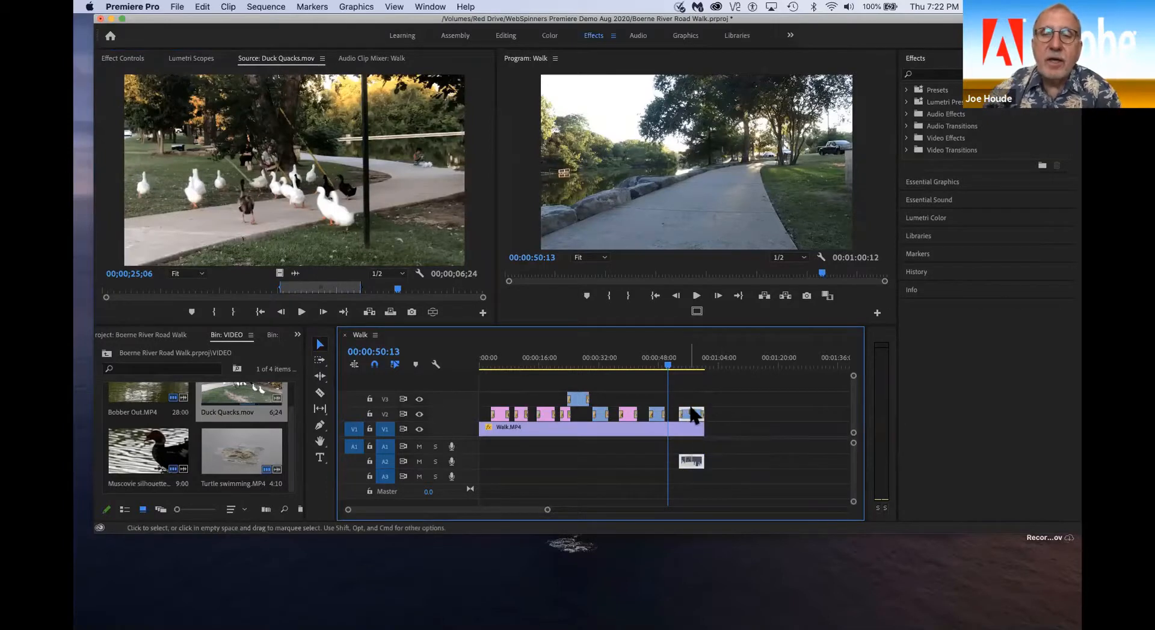
pyautogui.moveTo(694, 416); pyautogui.dragTo(721, 425)
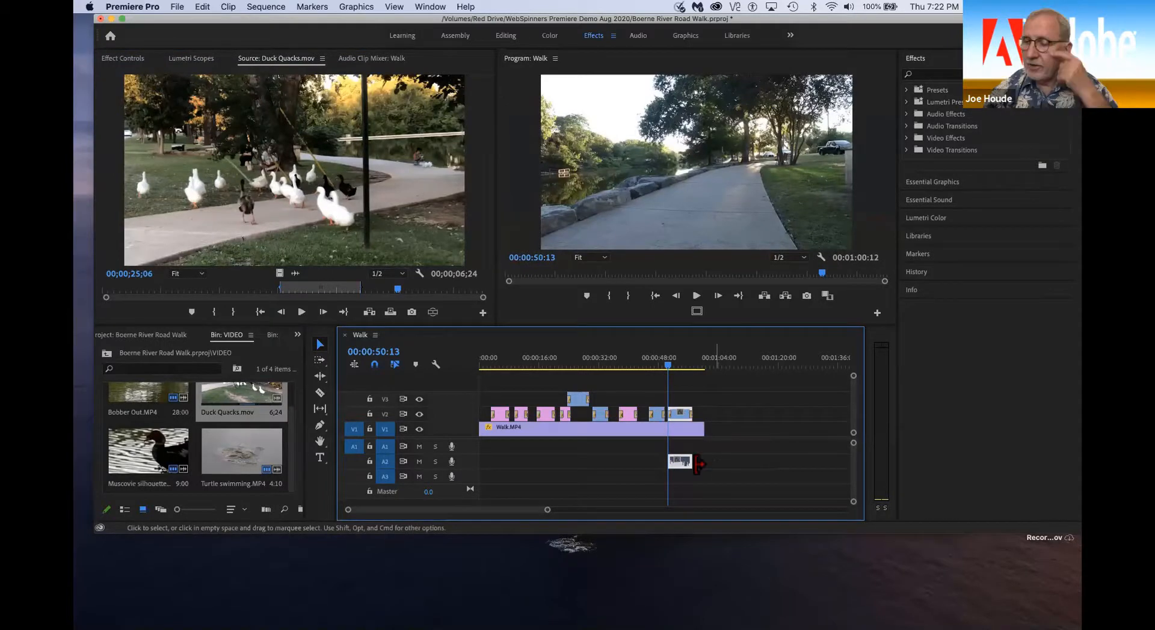
pyautogui.moveTo(686, 463); pyautogui.dragTo(689, 449)
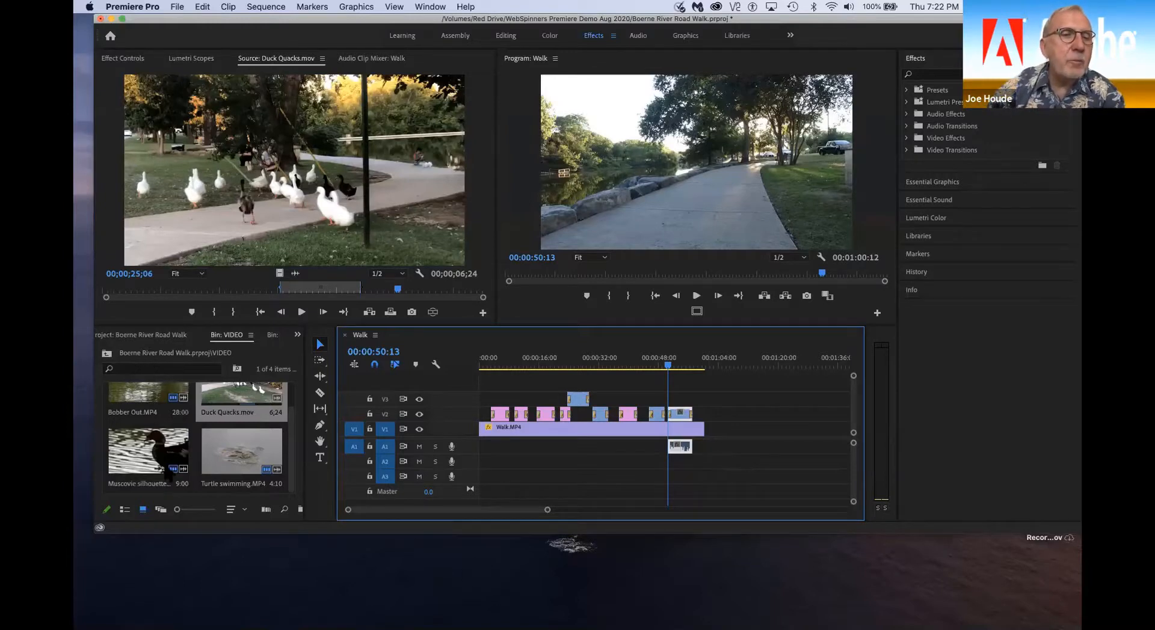
# Step: Open Fly.MP4 from the DRONE bin for source viewing
pyautogui.click(108, 353)
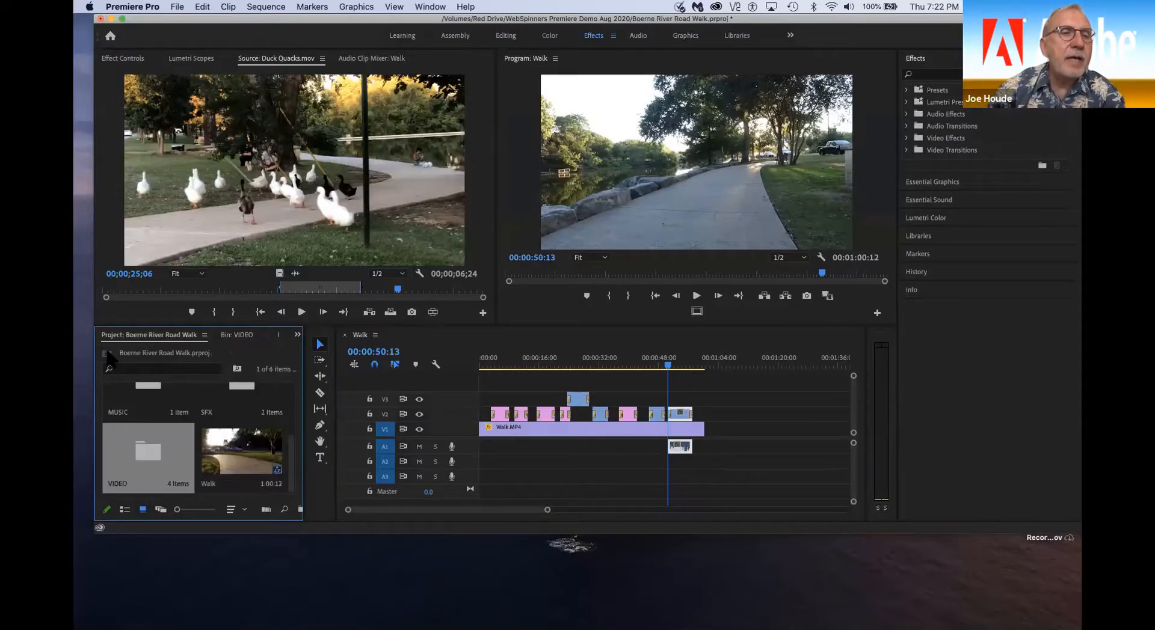
pyautogui.scroll(2, 174, 395)
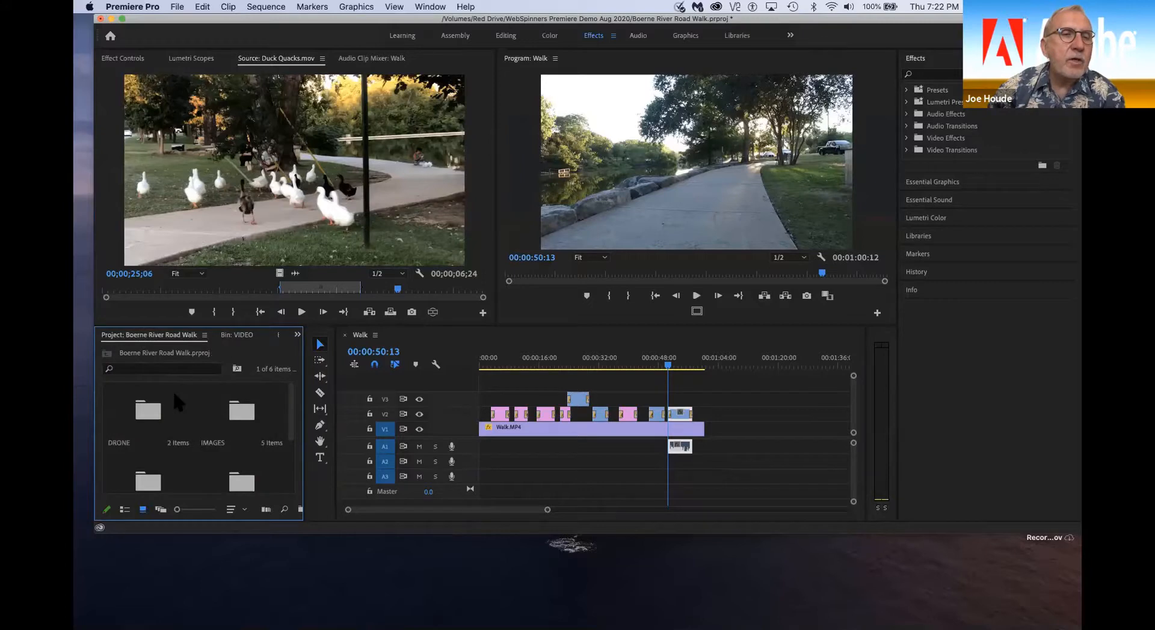
pyautogui.doubleClick(148, 409)
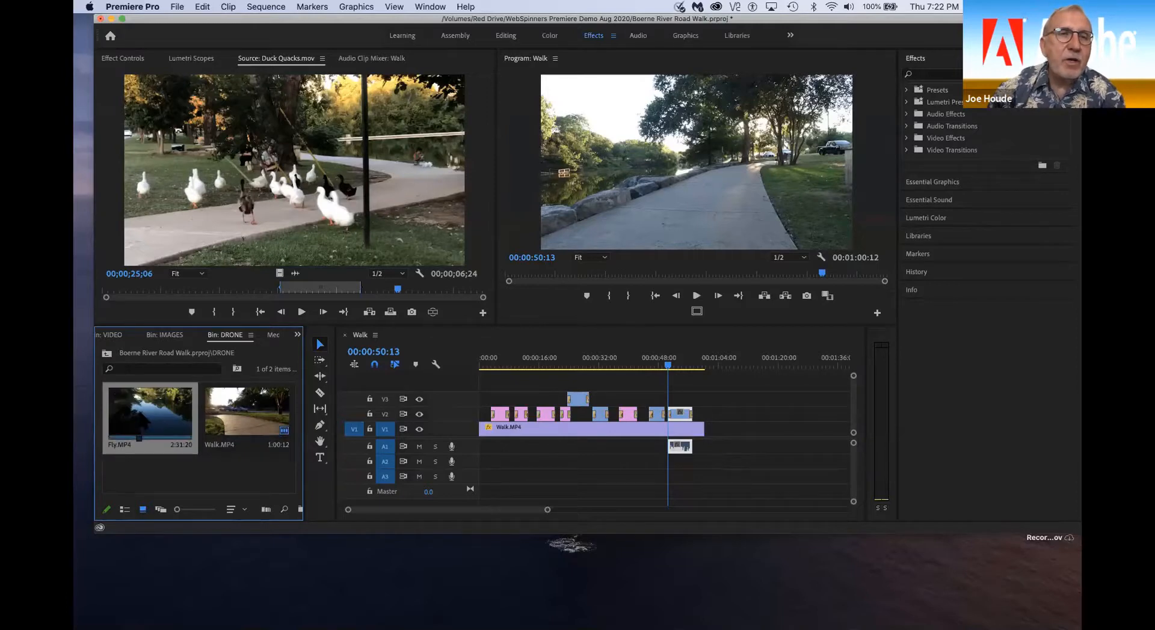
pyautogui.doubleClick(139, 421)
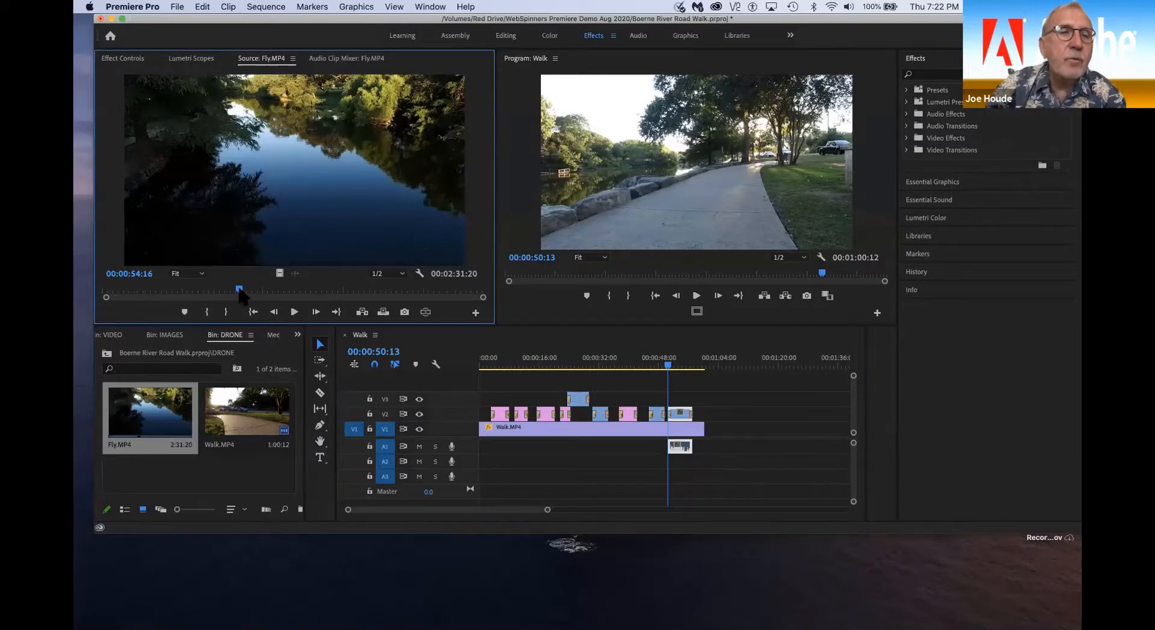
# Step: Mark the Fly.MP4 section from an in point at 00:01:18:25 to an out point at 00:01:44:04
pyautogui.moveTo(234, 289); pyautogui.dragTo(284, 293)
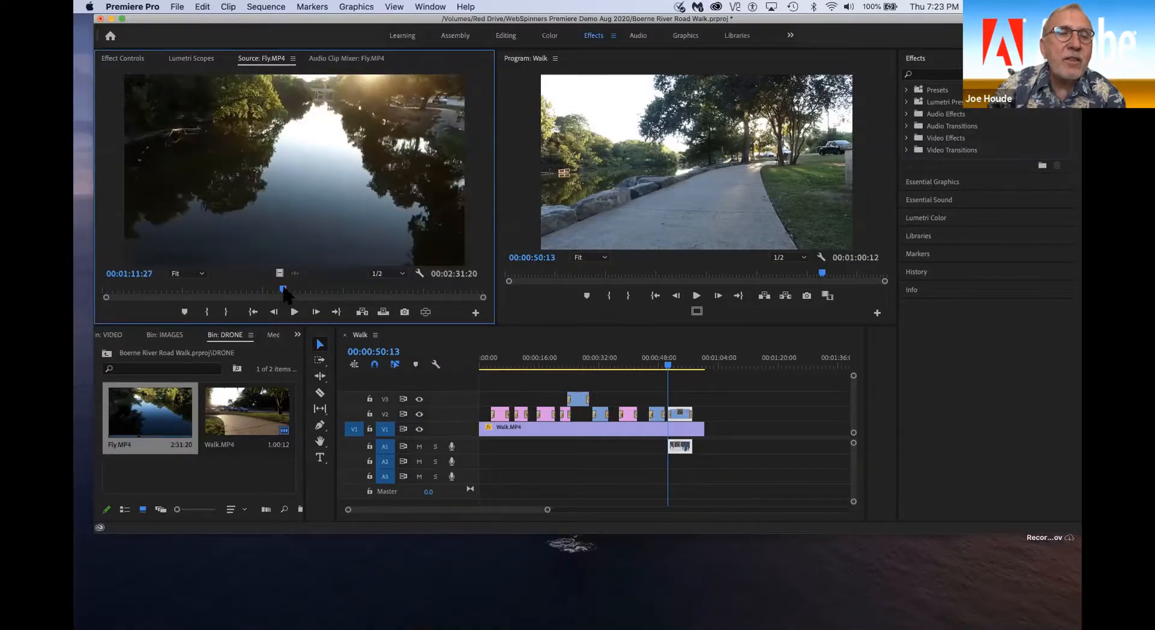
pyautogui.press('i')
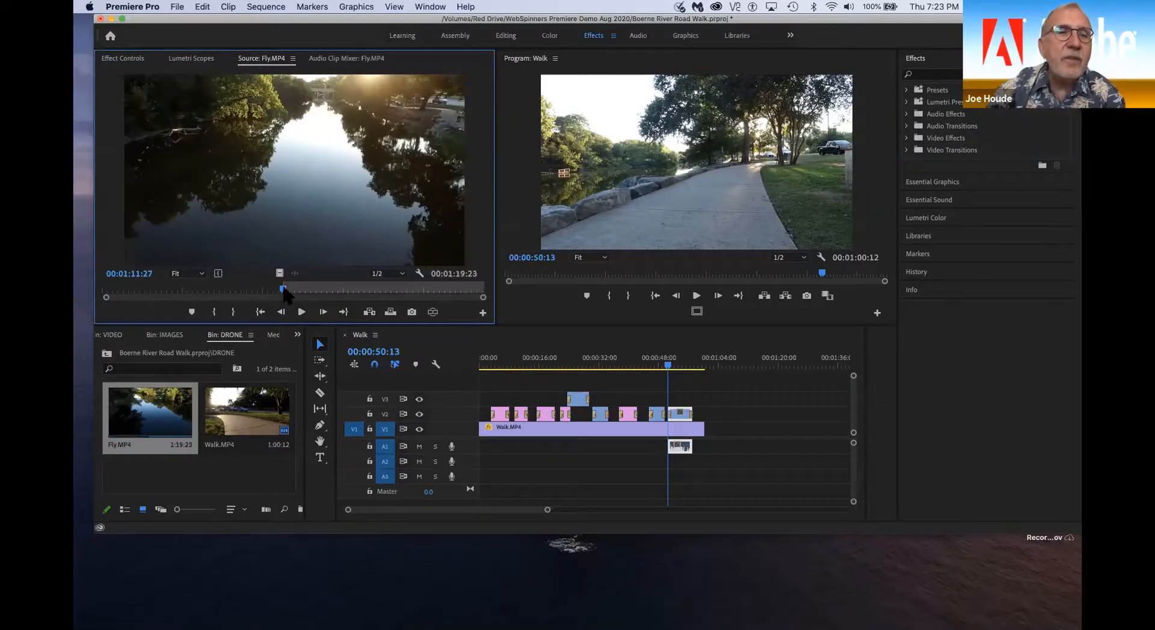
pyautogui.moveTo(283, 289); pyautogui.dragTo(300, 289)
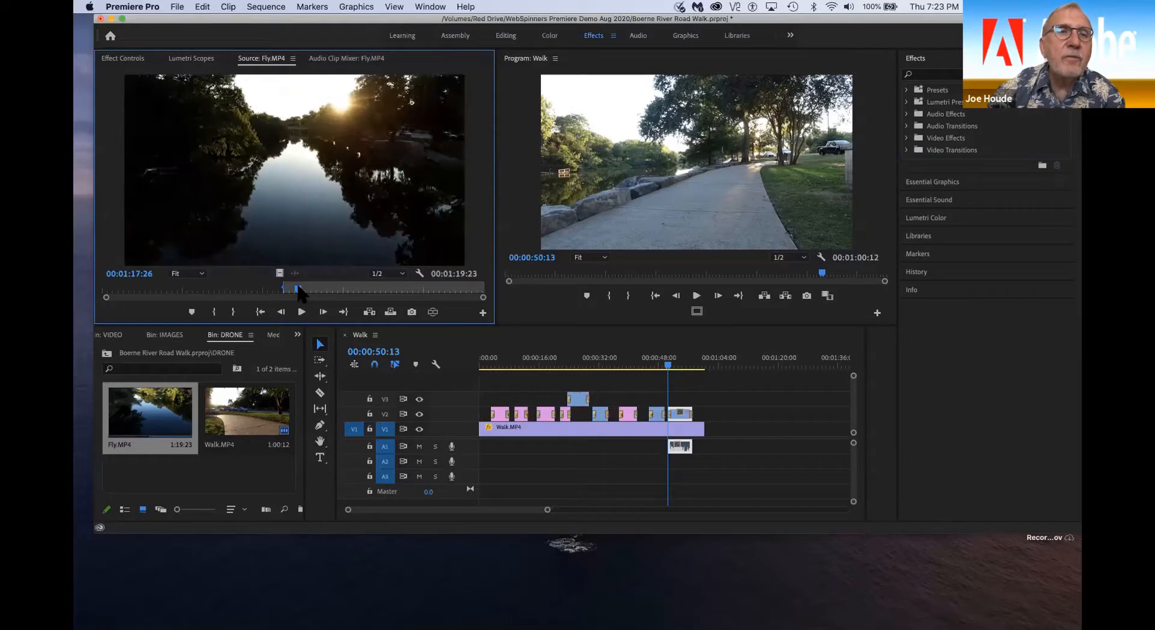
pyautogui.press('i')
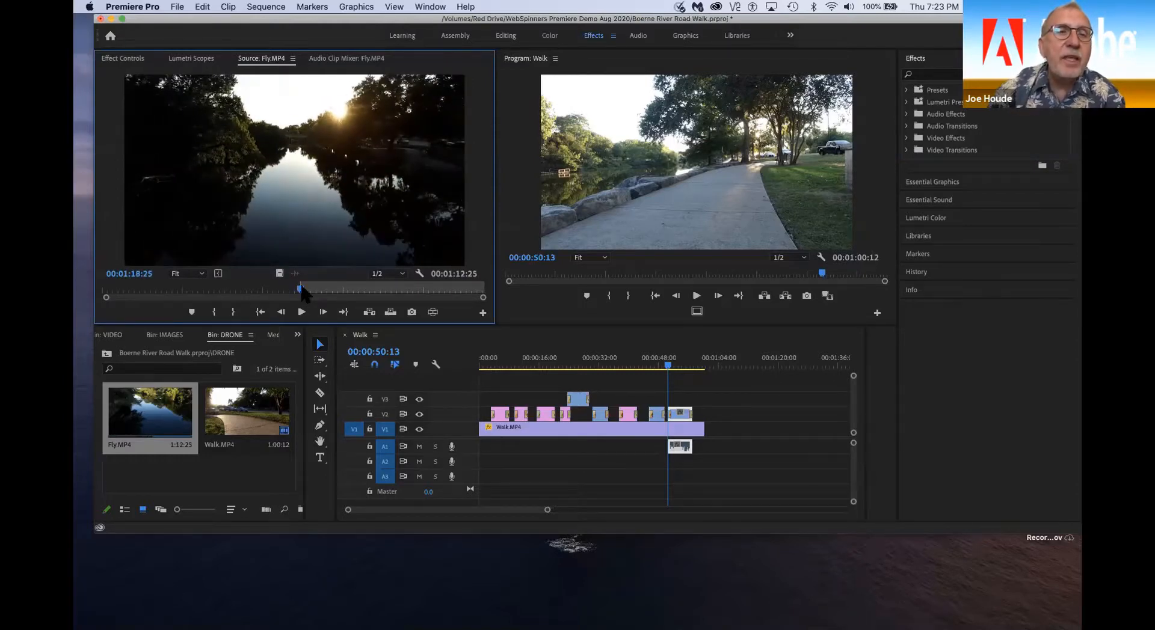
pyautogui.moveTo(302, 290); pyautogui.dragTo(365, 288)
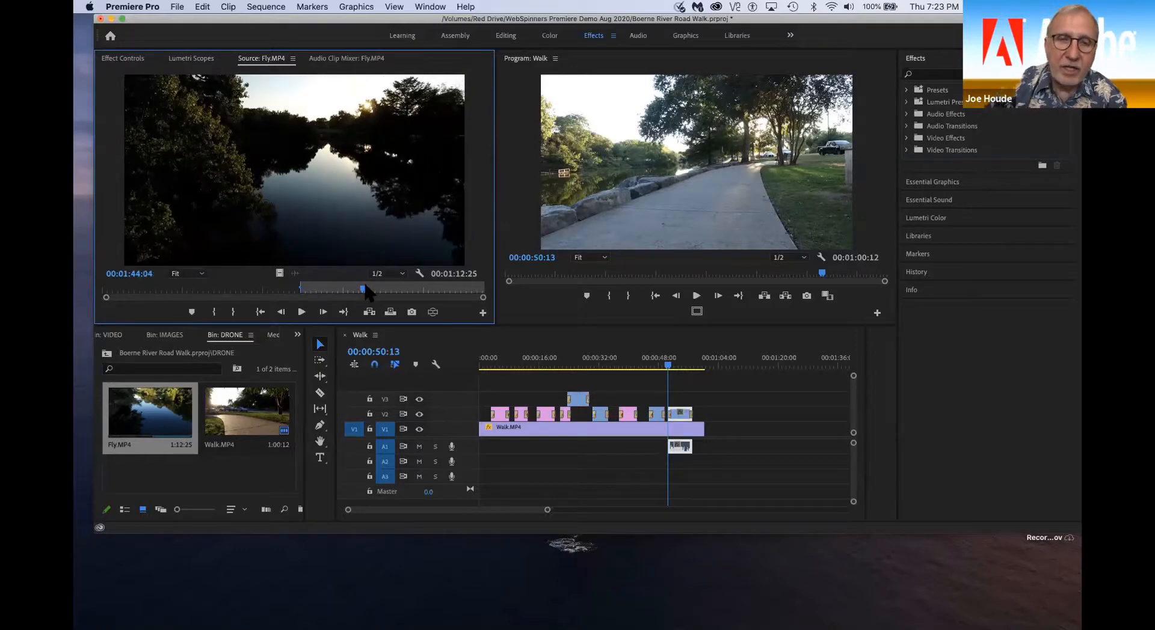
pyautogui.press('o')
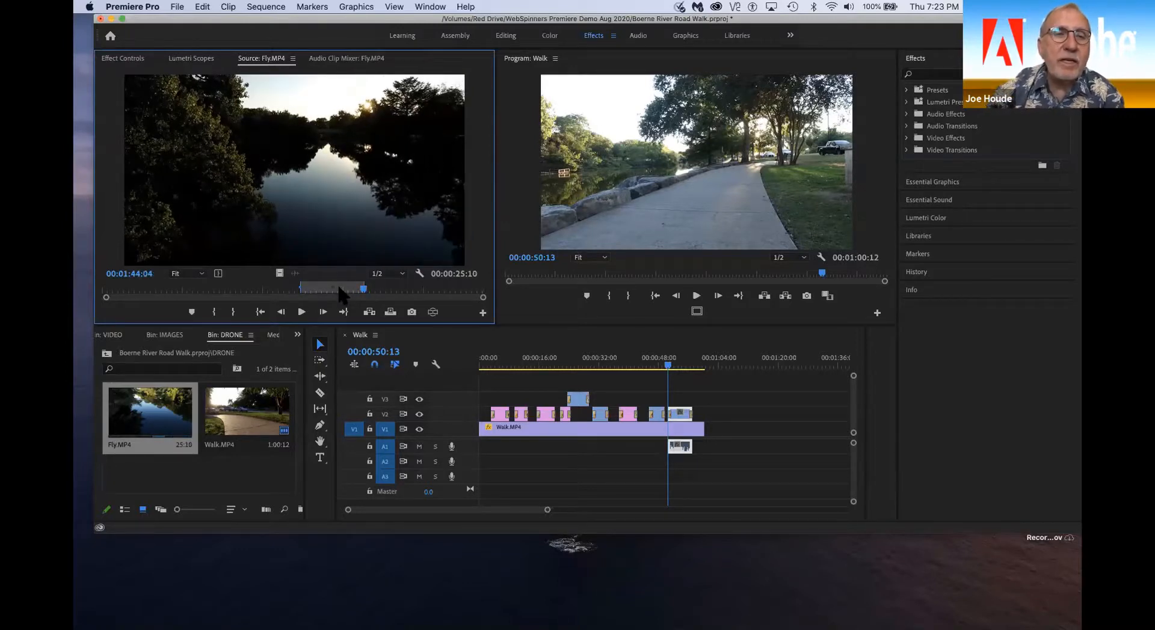
# Step: Place only the video of the marked Fly.MP4 section on V1 directly after Walk.MP4
pyautogui.moveTo(355, 289); pyautogui.dragTo(757, 411)
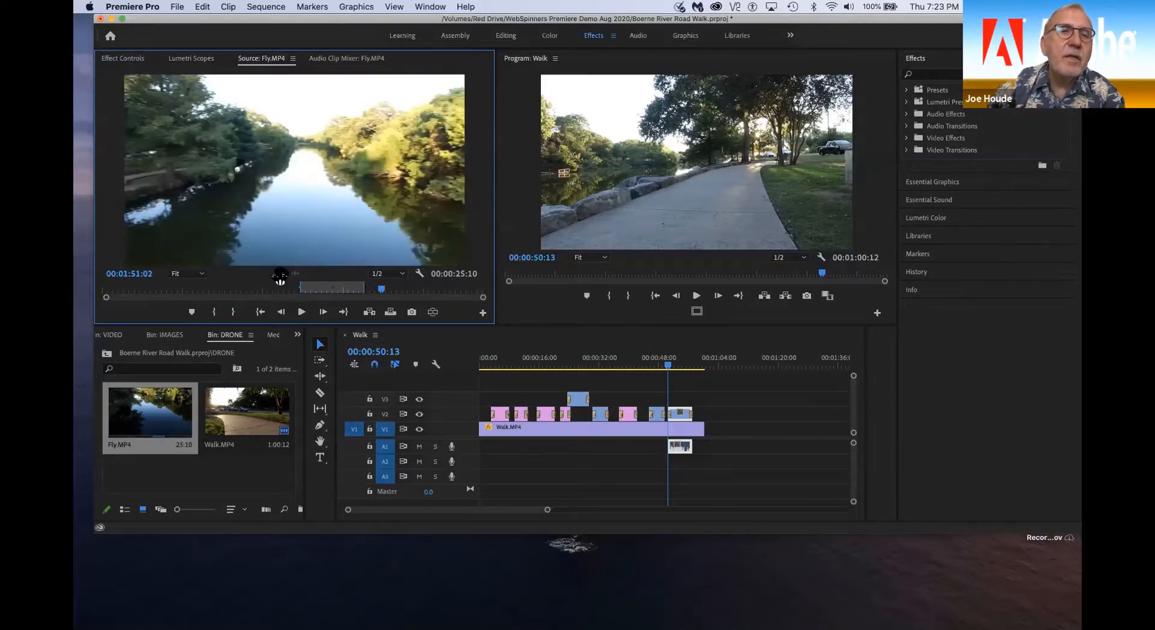
pyautogui.moveTo(278, 274); pyautogui.dragTo(717, 430)
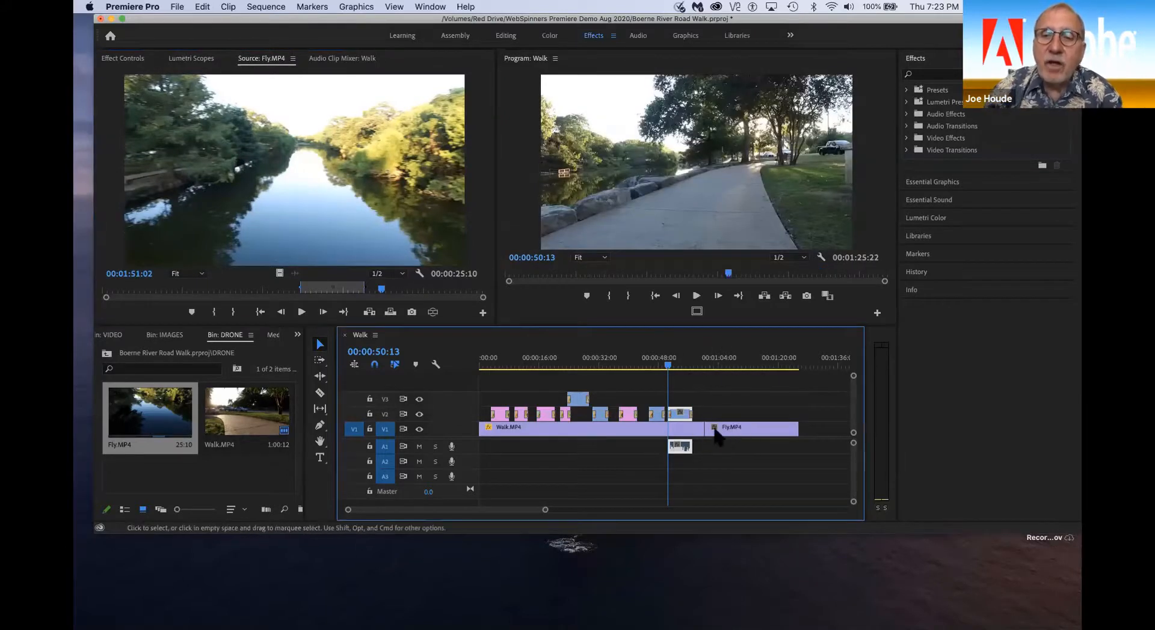
pyautogui.click(735, 501)
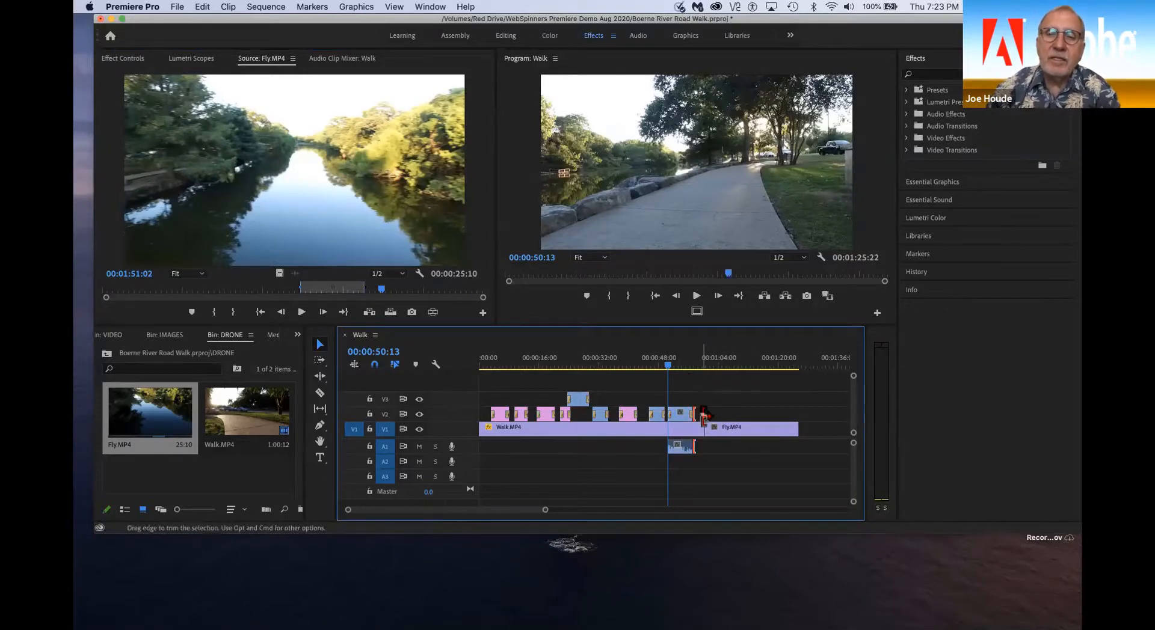
# Step: Add default dissolve transitions to the Walk.MP4 and Fly.MP4 clips on V1, including the cut between them
pyautogui.moveTo(707, 418); pyautogui.dragTo(710, 426)
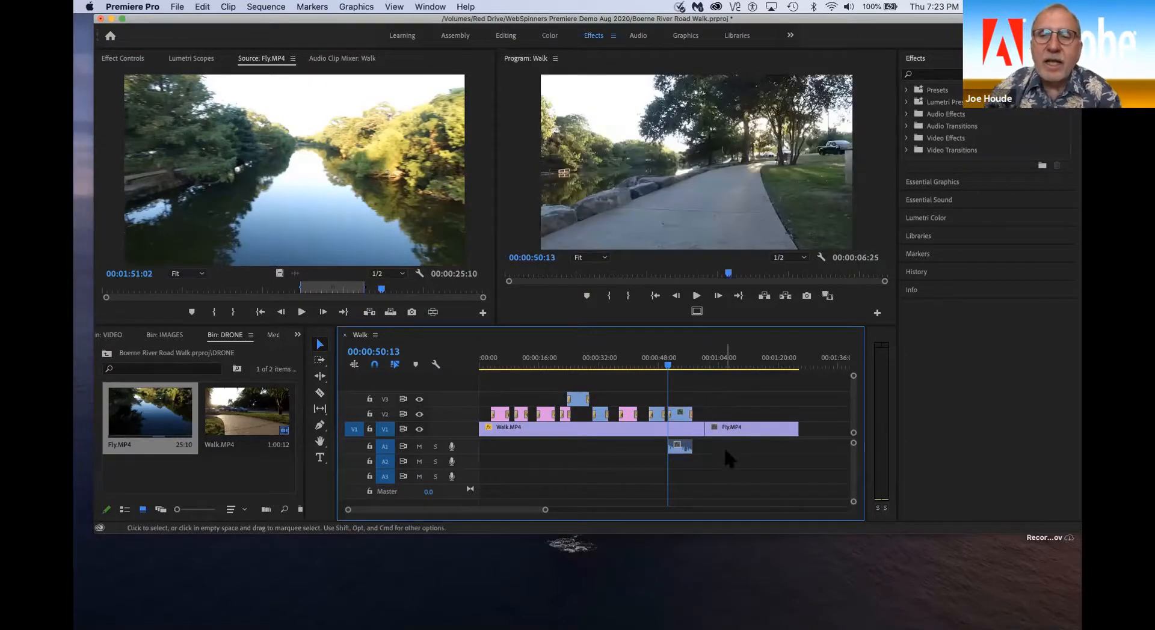
pyautogui.moveTo(728, 446); pyautogui.dragTo(703, 425)
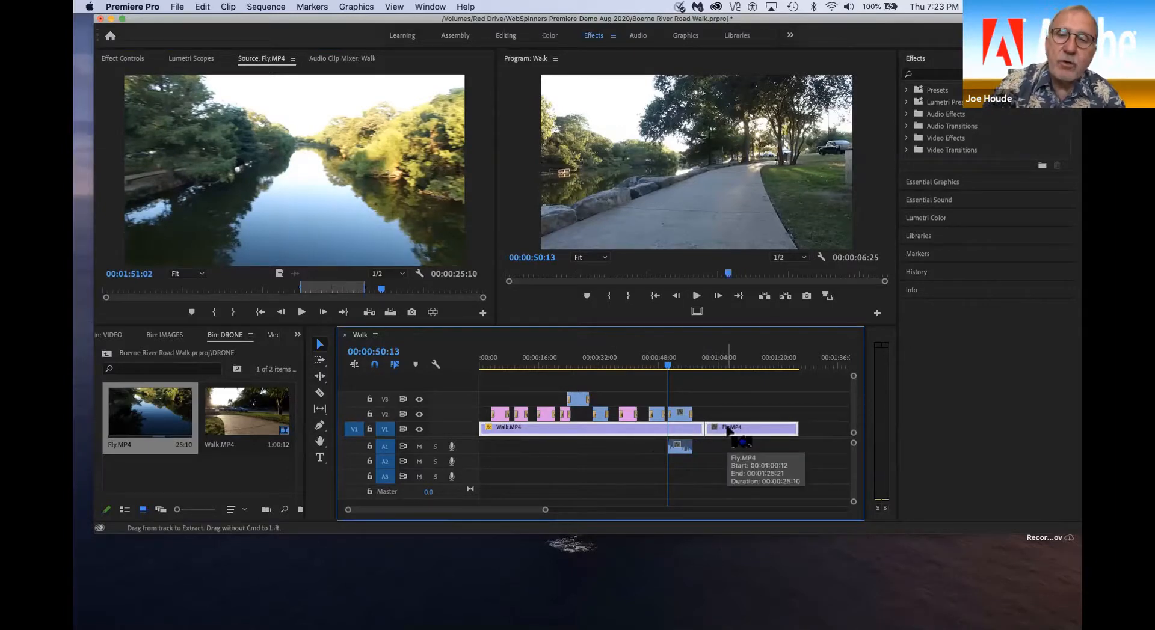
pyautogui.press('super+d')
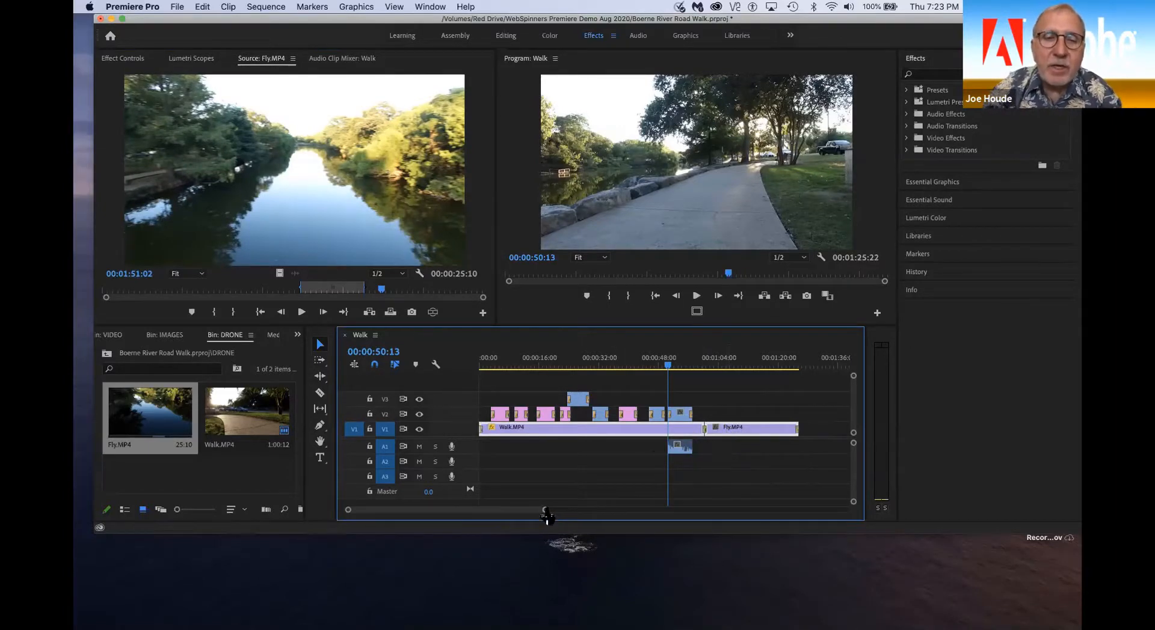
# Step: Play the sequence from the Duck Quacks clip through the transition between Walk.MP4 and Fly.MP4
pyautogui.moveTo(545, 511); pyautogui.dragTo(504, 517)
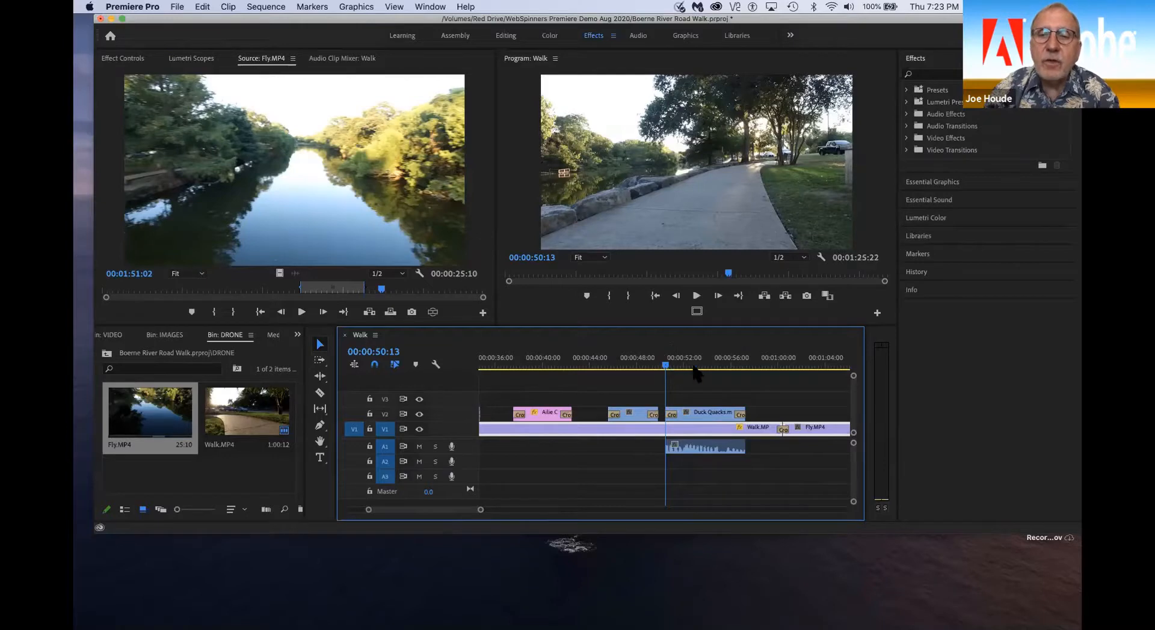
pyautogui.moveTo(696, 373); pyautogui.dragTo(726, 374)
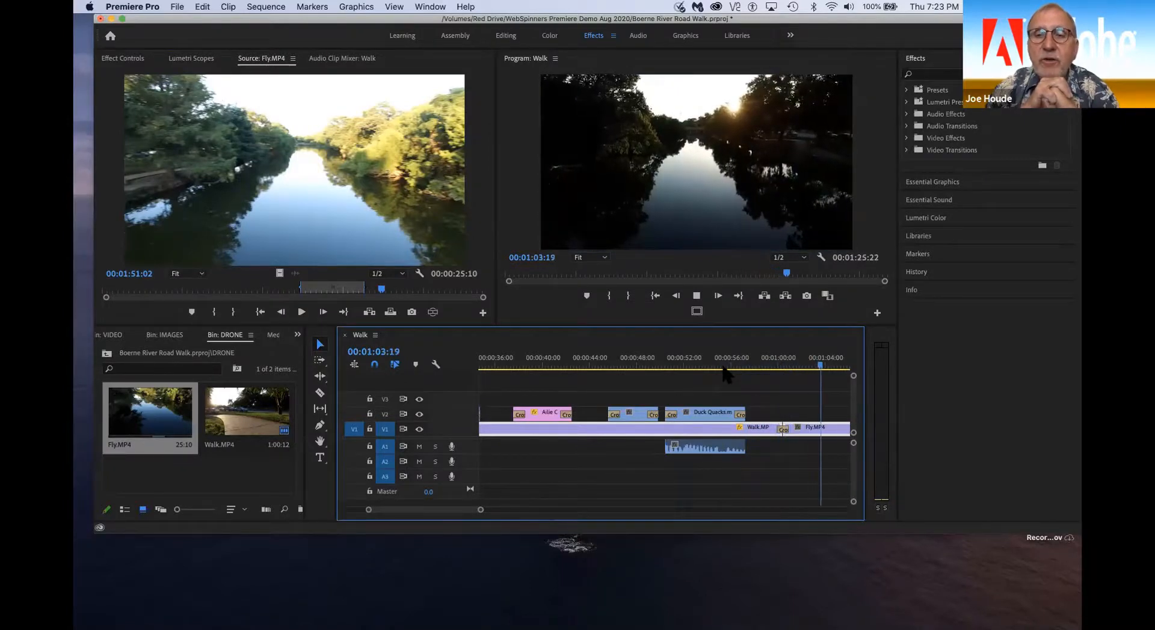
pyautogui.press('space')
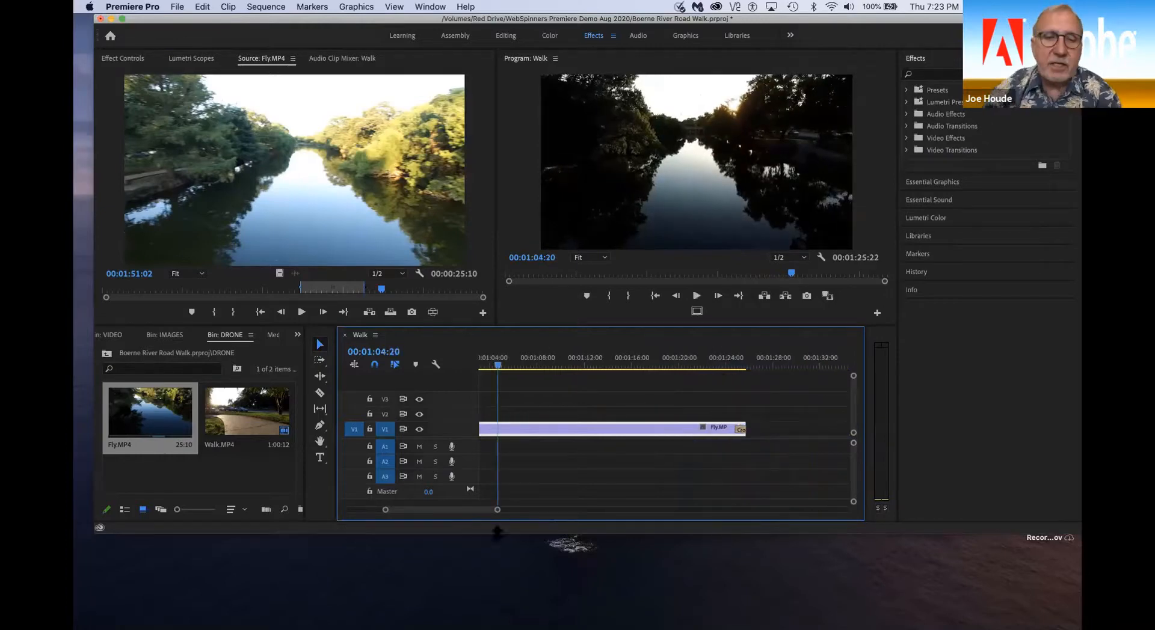
# Step: Add a Scale keyframe of 221 to the Duck Quacks clip at 00:00:53:11 and move the keyframe to the clip's start
pyautogui.moveTo(497, 510); pyautogui.dragTo(543, 511)
pyautogui.click(617, 415)
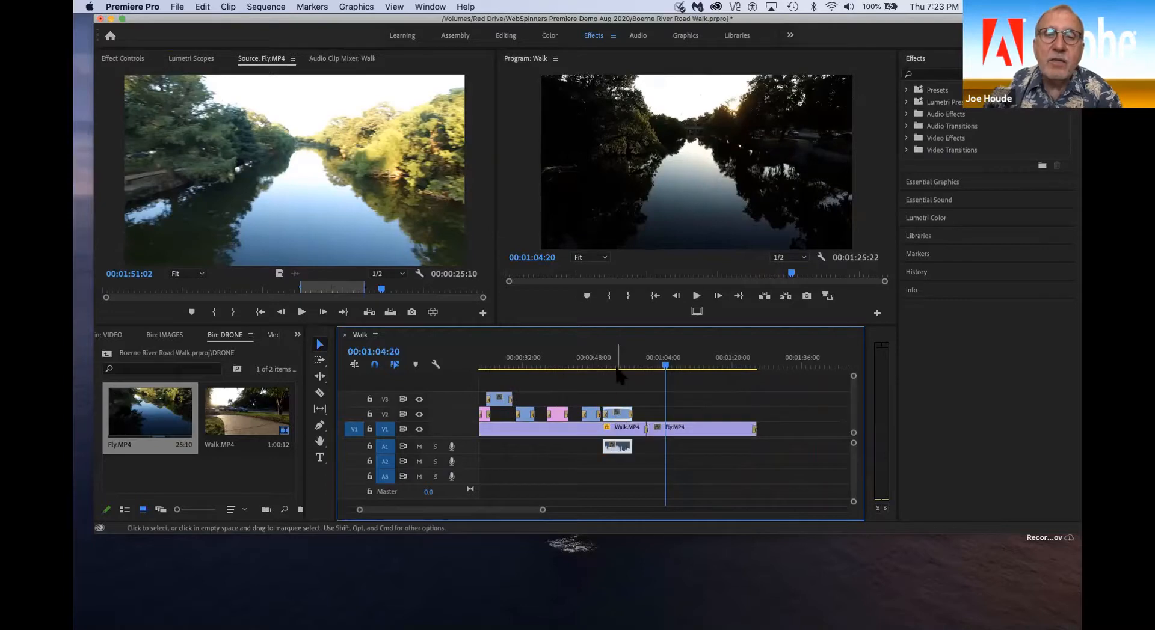
pyautogui.click(616, 366)
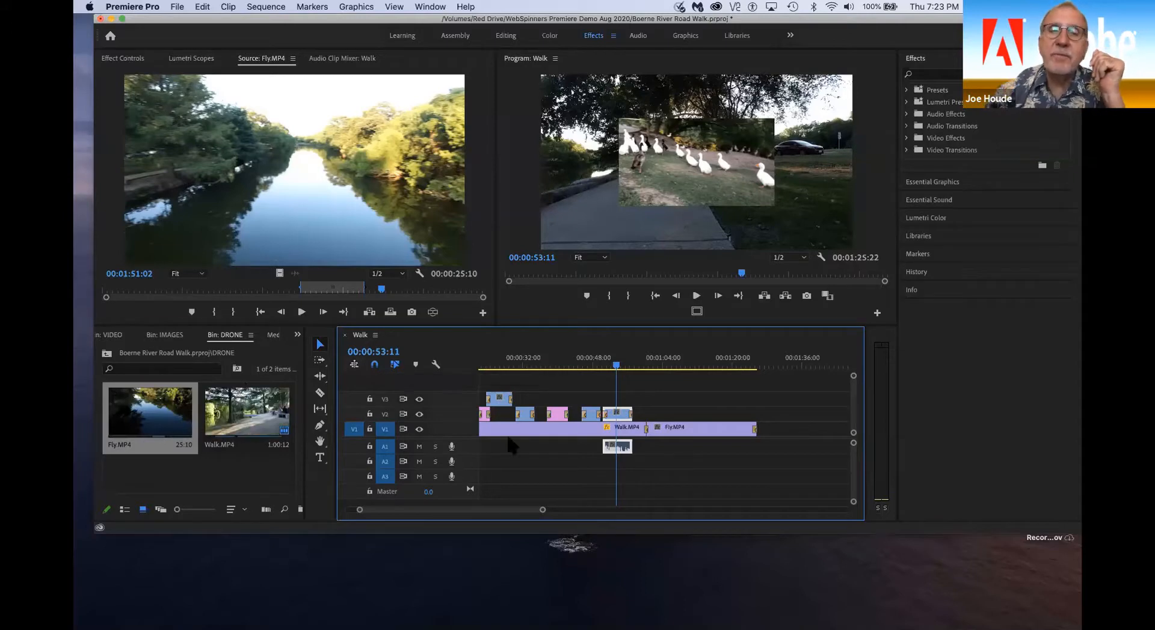
pyautogui.click(243, 409)
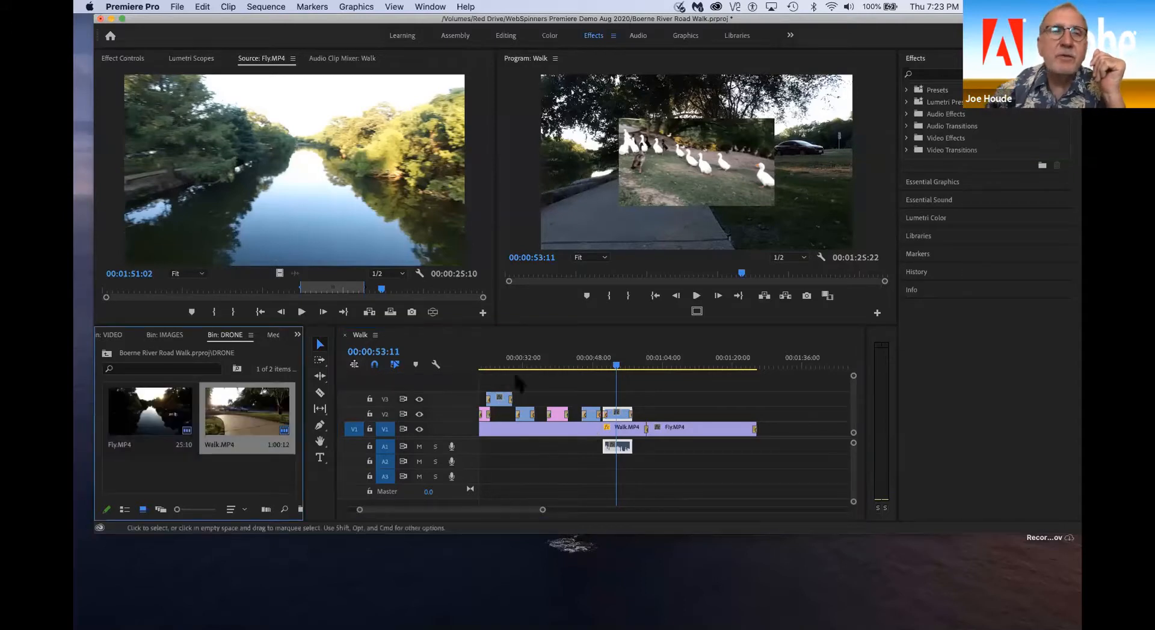
pyautogui.click(124, 60)
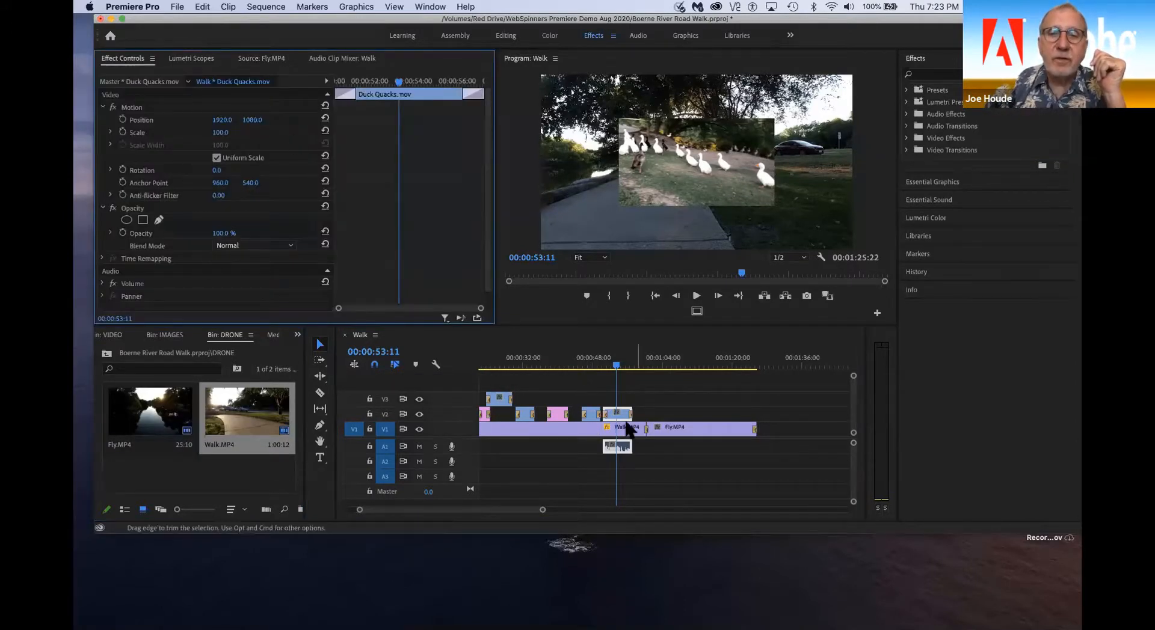
pyautogui.click(123, 132)
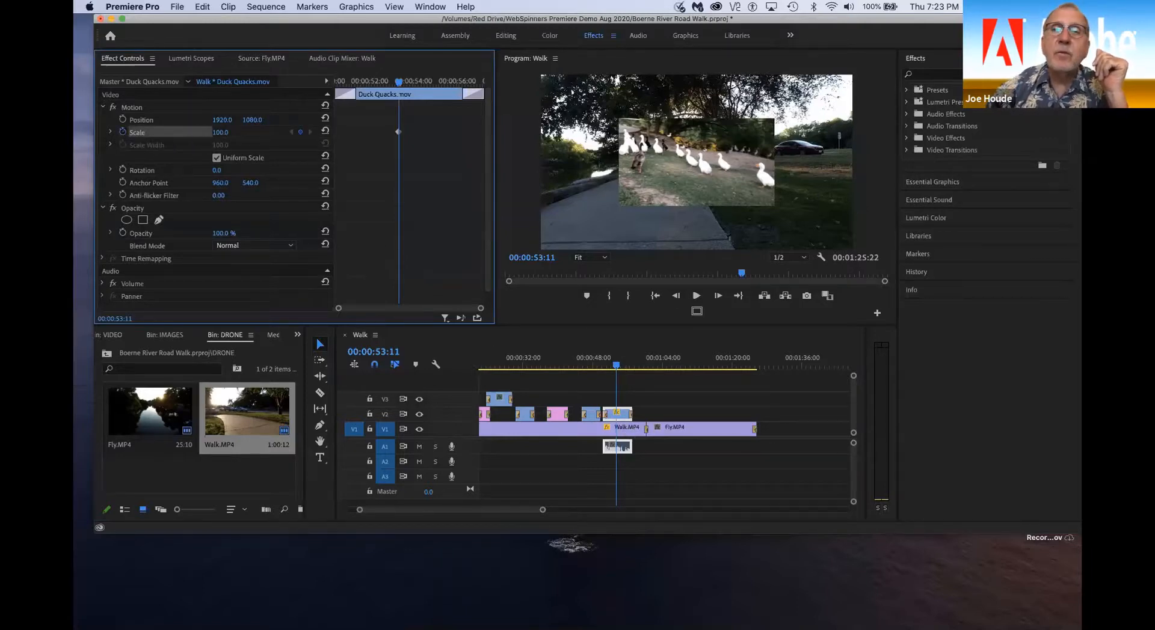
pyautogui.moveTo(221, 132); pyautogui.dragTo(231, 137)
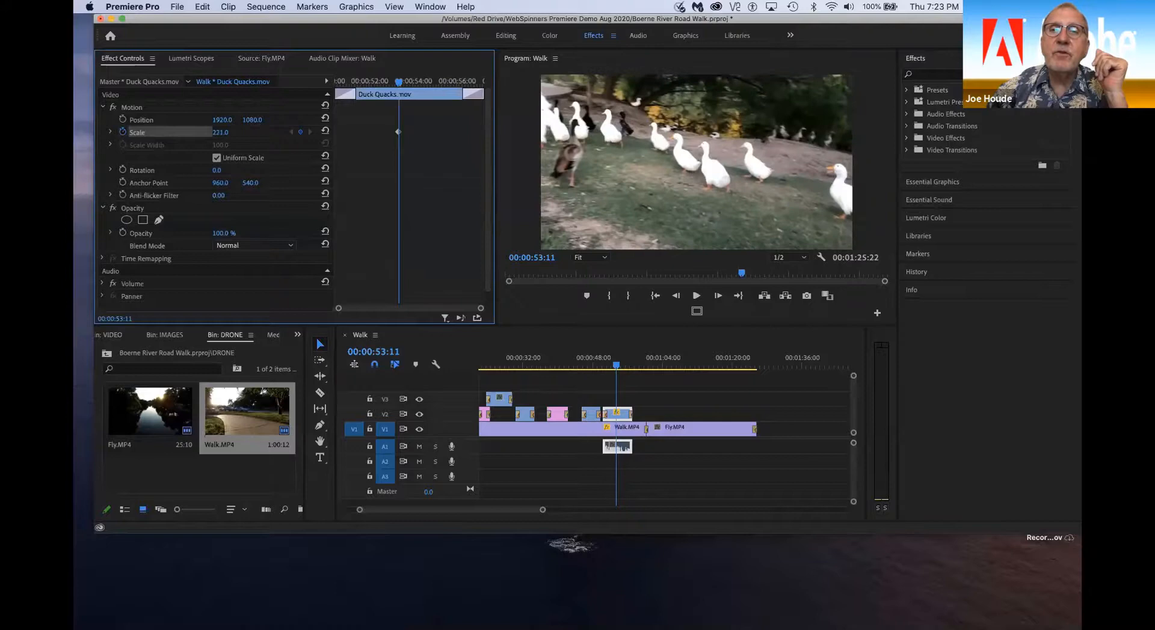
pyautogui.click(228, 133)
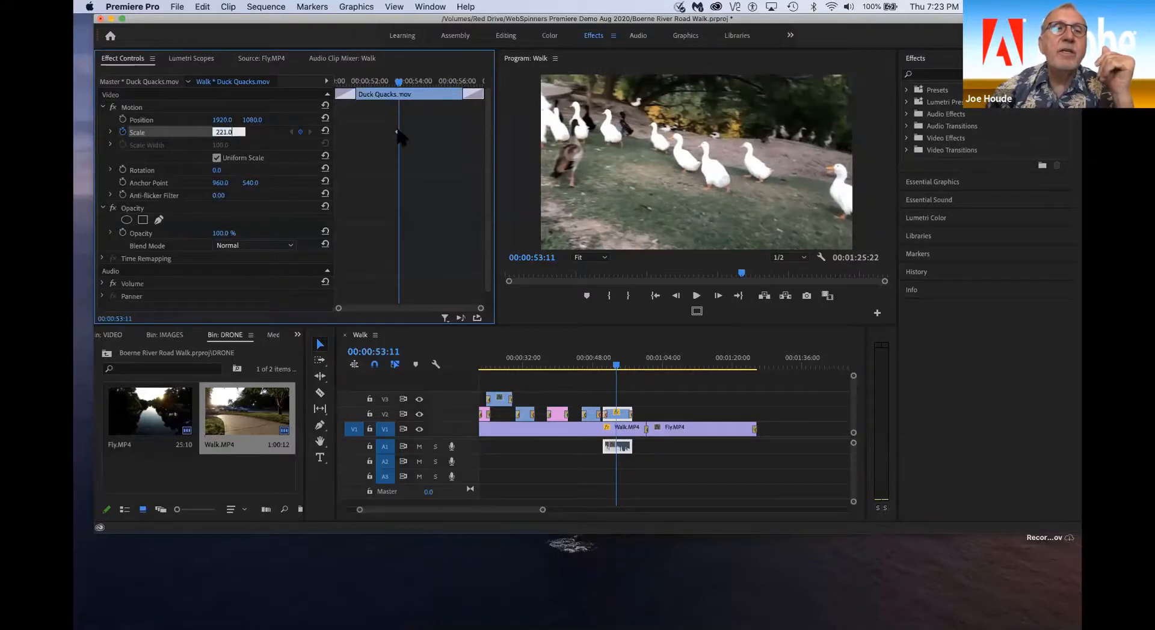
pyautogui.moveTo(398, 132); pyautogui.dragTo(333, 133)
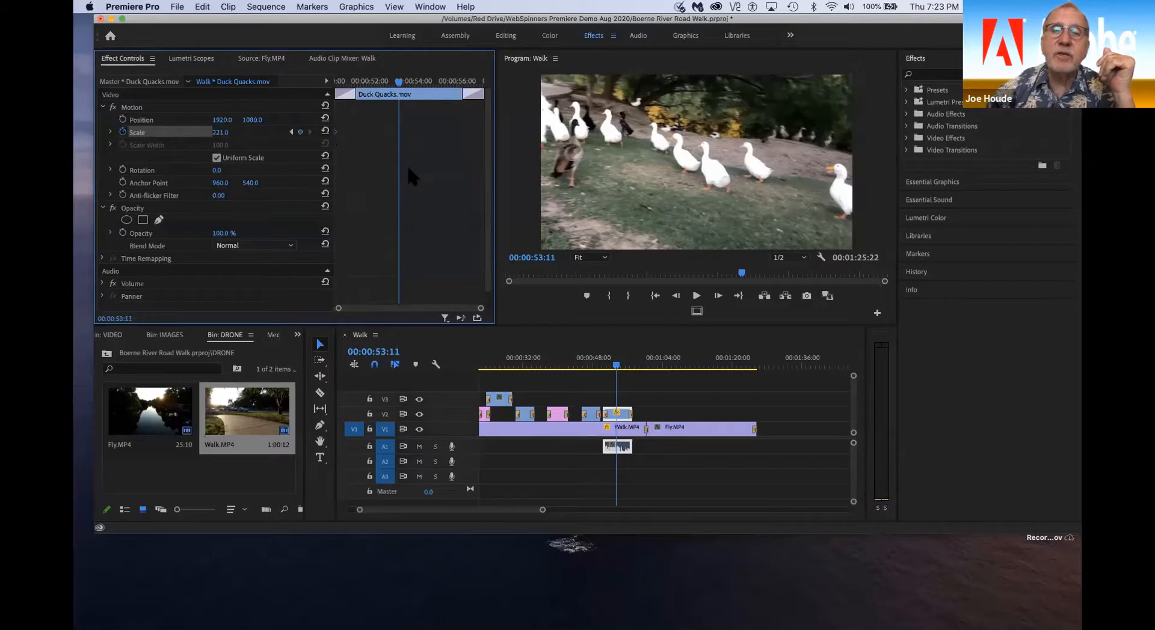
# Step: Play the sequence from about 00:00:48:00 through the transition from Walk.MP4 into Fly.MP4
pyautogui.moveTo(616, 366); pyautogui.dragTo(594, 369)
pyautogui.press('space')
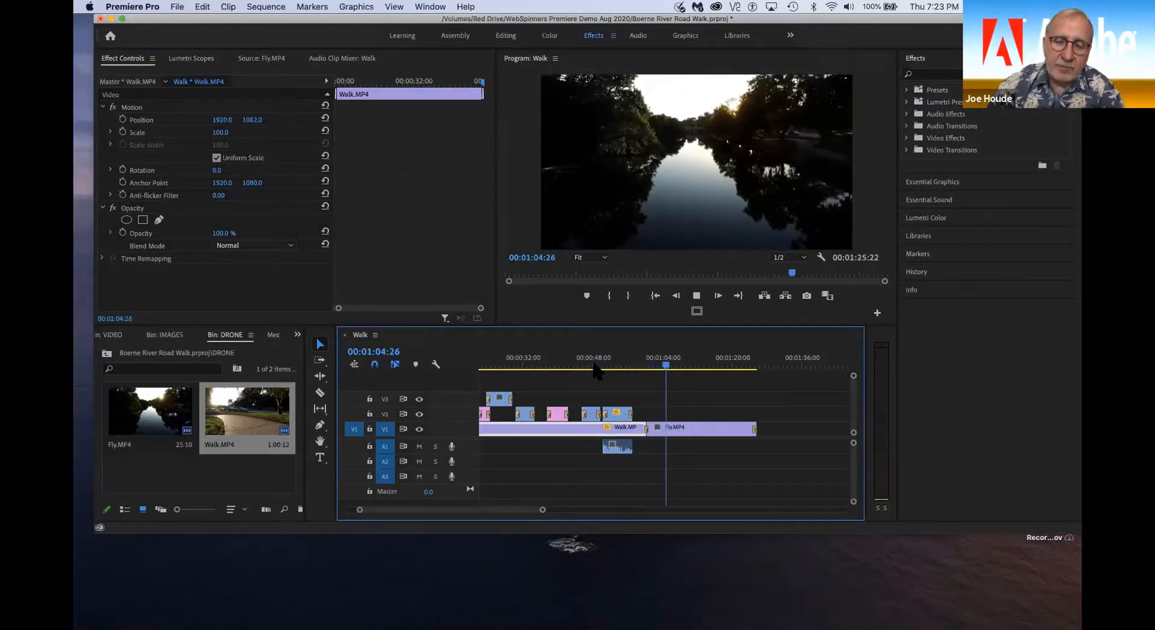
pyautogui.click(594, 367)
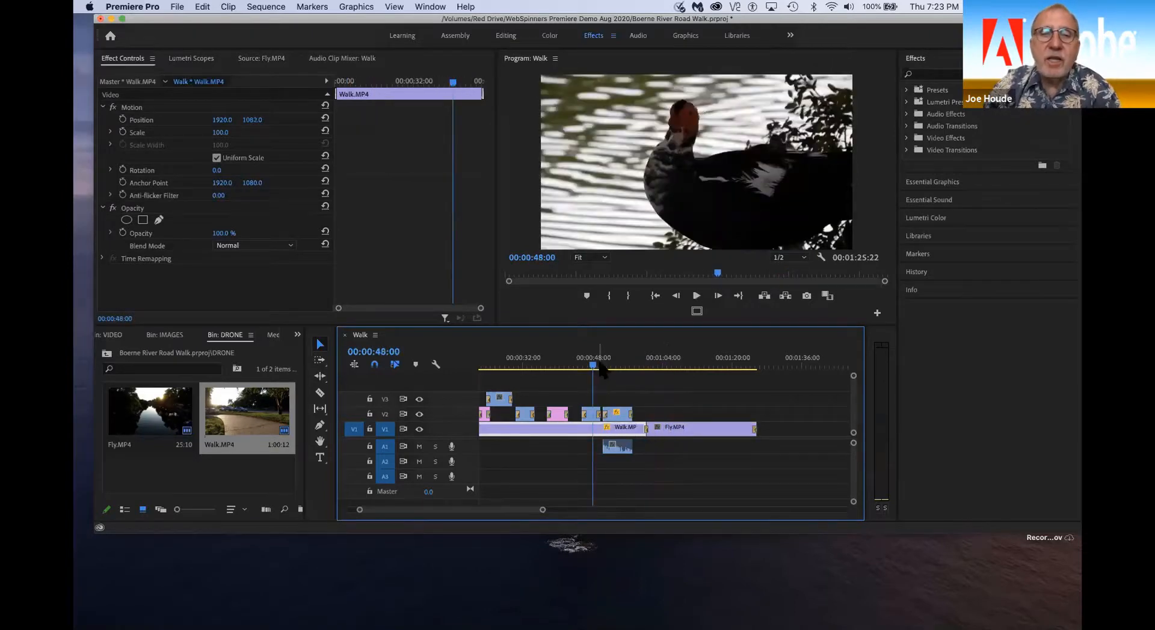
# Step: Switch to the Graphics workspace and add the title text BOERNE RIVER PARK at the start of the sequence
pyautogui.press('Home')
pyautogui.press('\\')
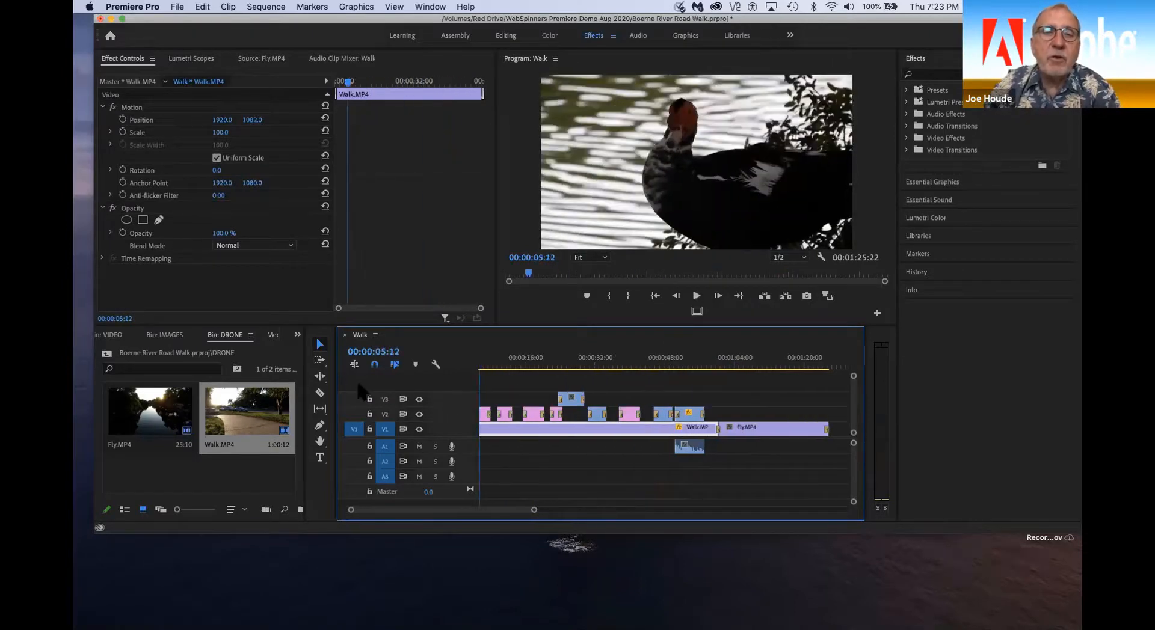
pyautogui.click(554, 475)
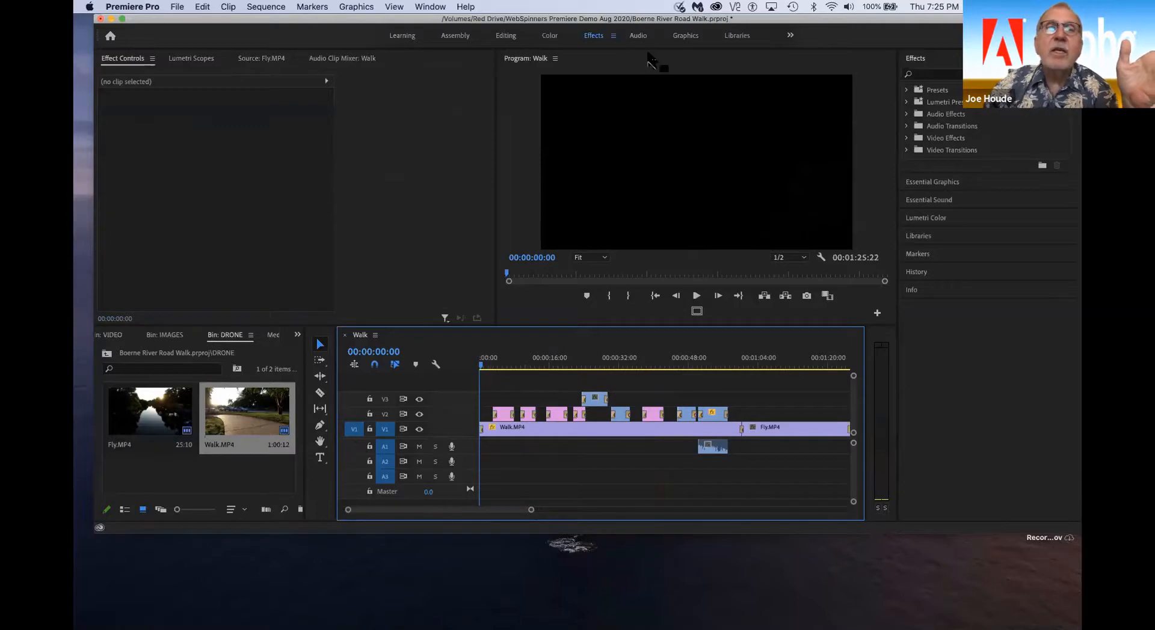
pyautogui.click(685, 37)
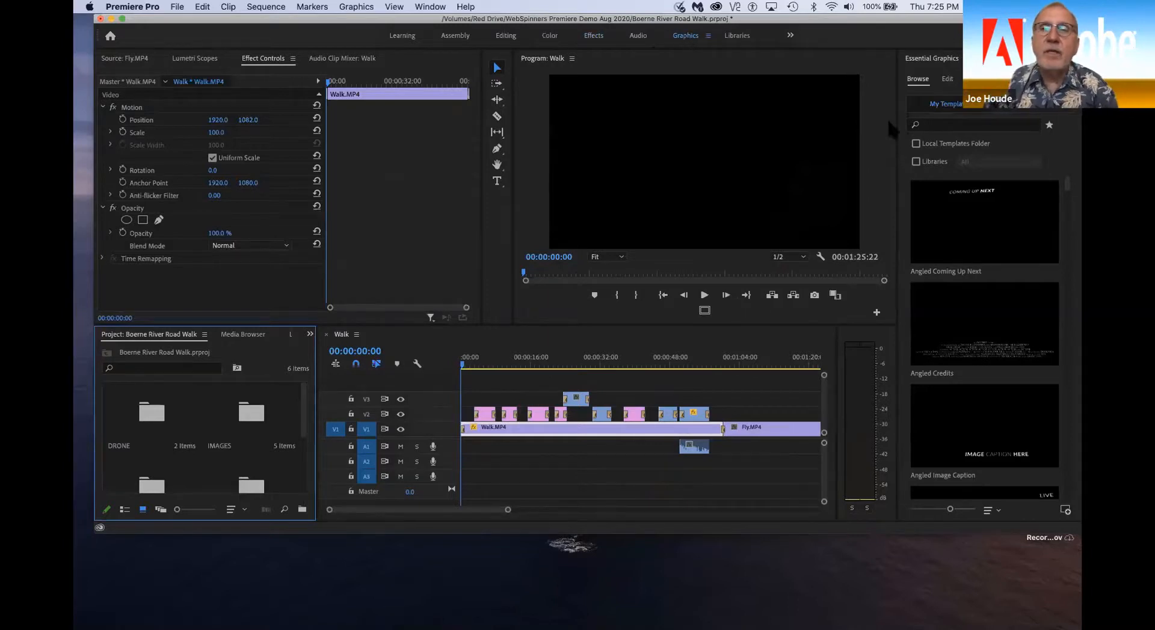
pyautogui.click(948, 80)
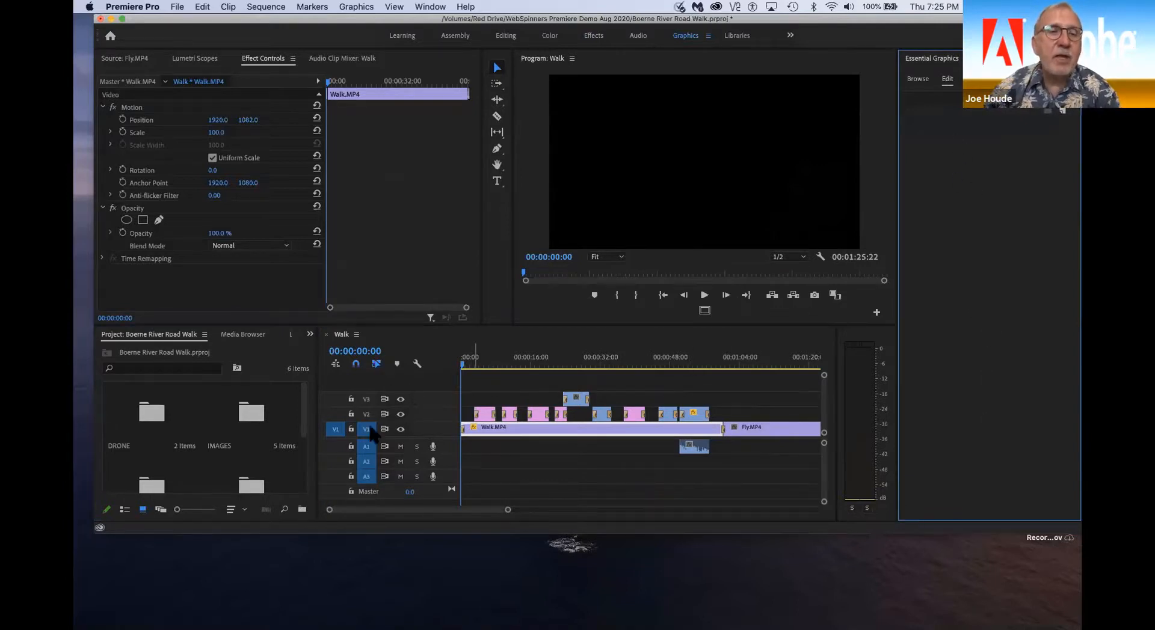
pyautogui.click(496, 182)
pyautogui.click(660, 162)
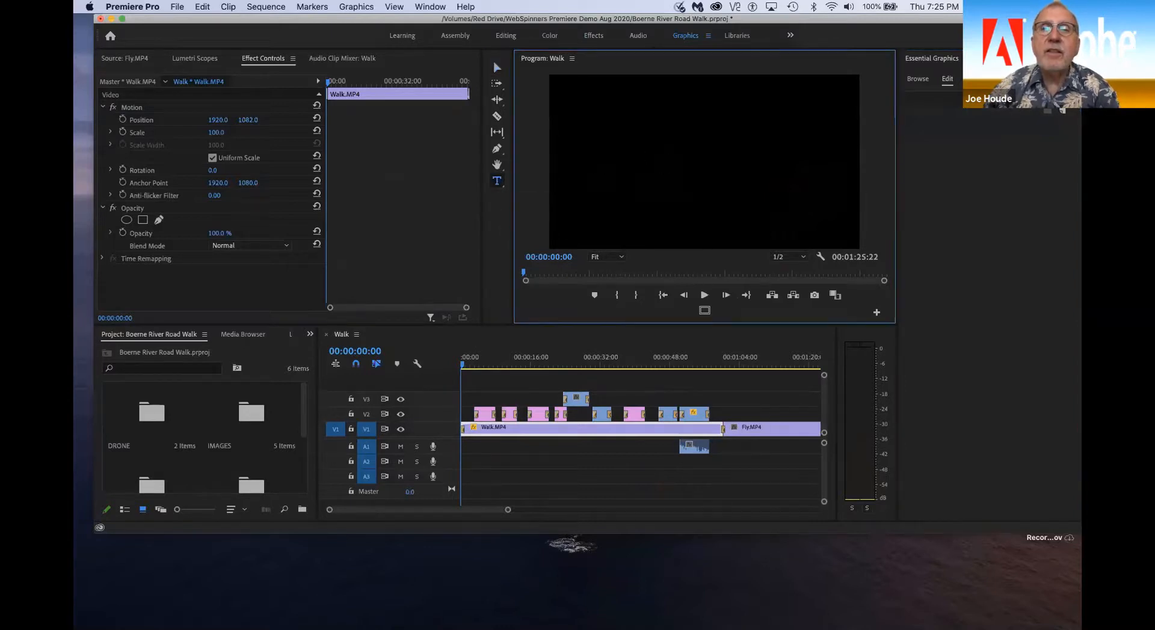
pyautogui.click(649, 153)
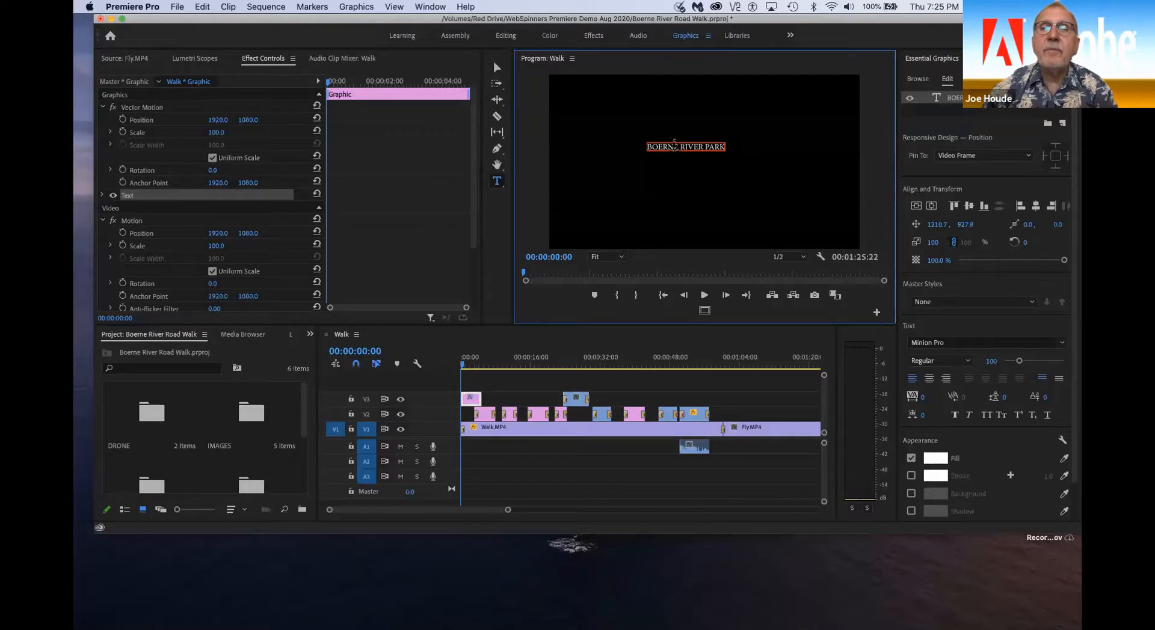
pyautogui.write('E')
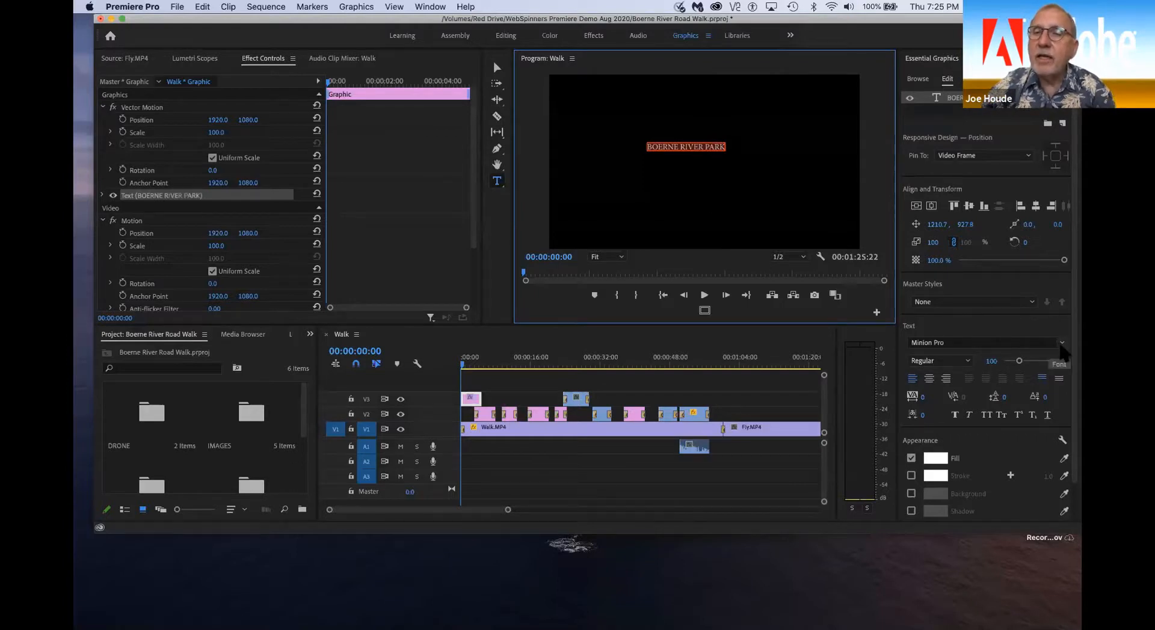
# Step: Set the font of the BOERNE RIVER PARK title to GranaPadano in the Medium style
pyautogui.click(1062, 344)
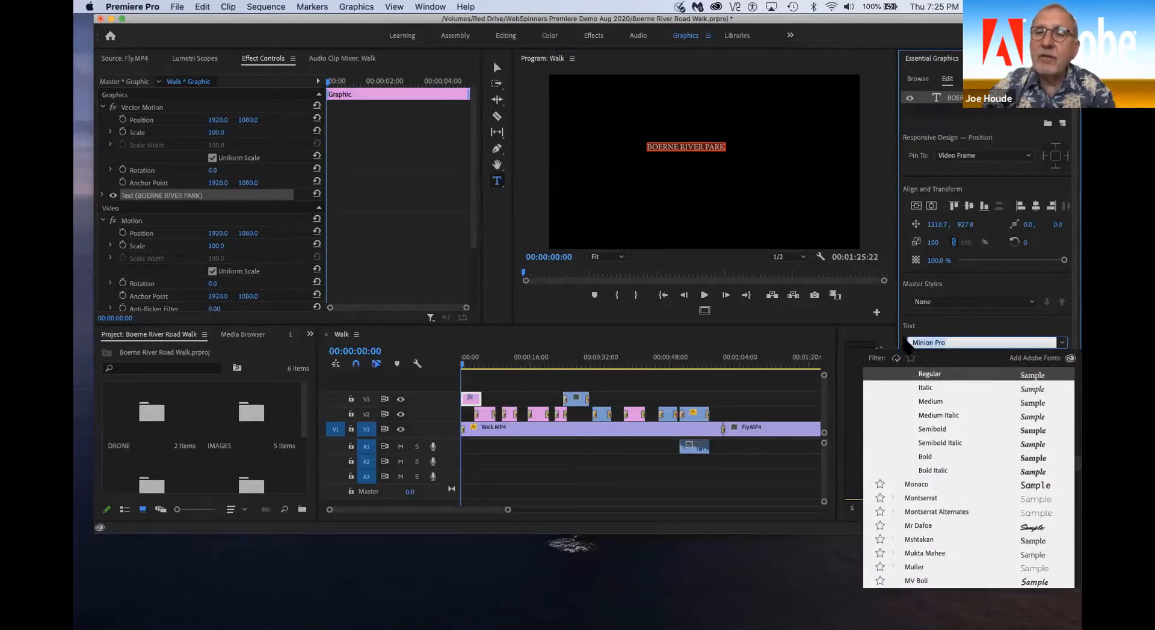
pyautogui.write('g')
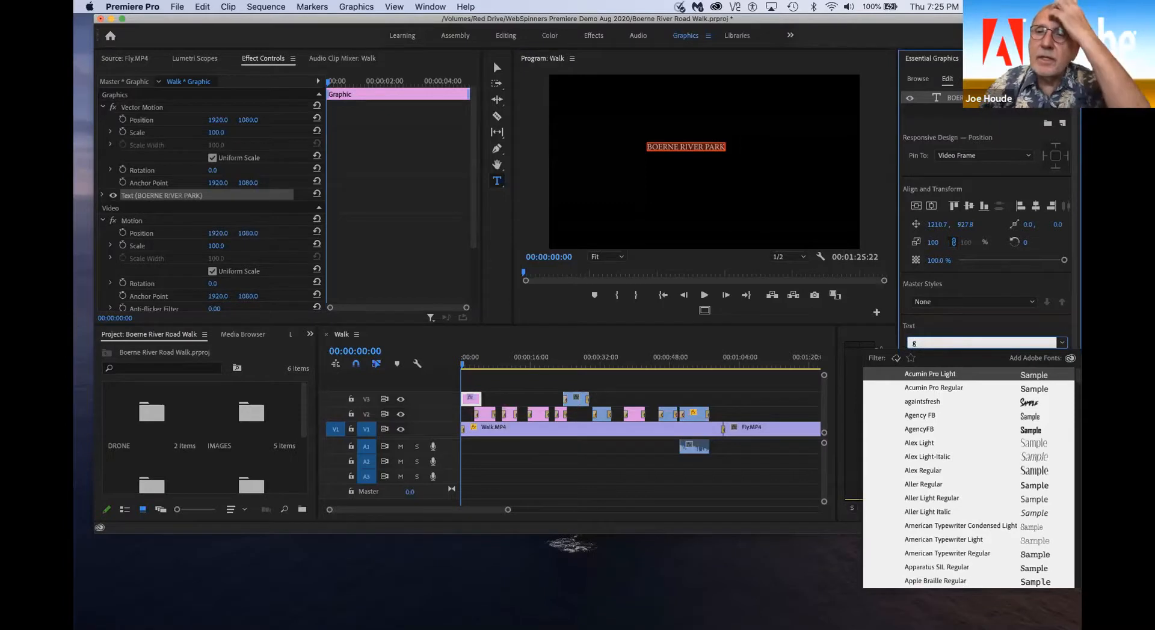
pyautogui.write('g')
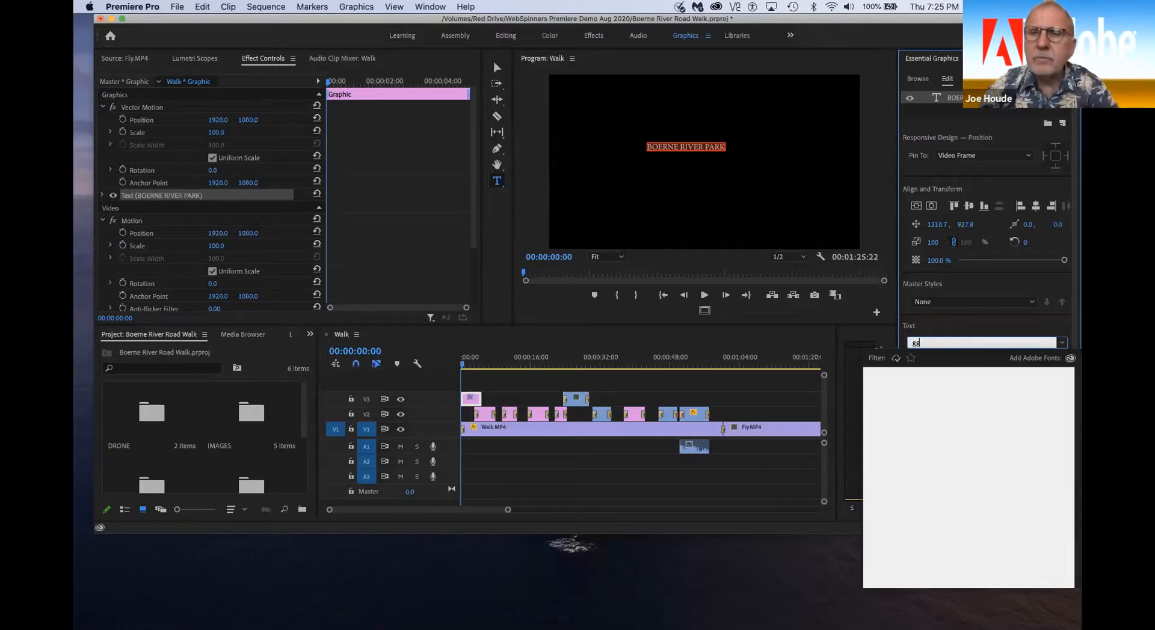
pyautogui.press('BackSpace')
pyautogui.press('BackSpace')
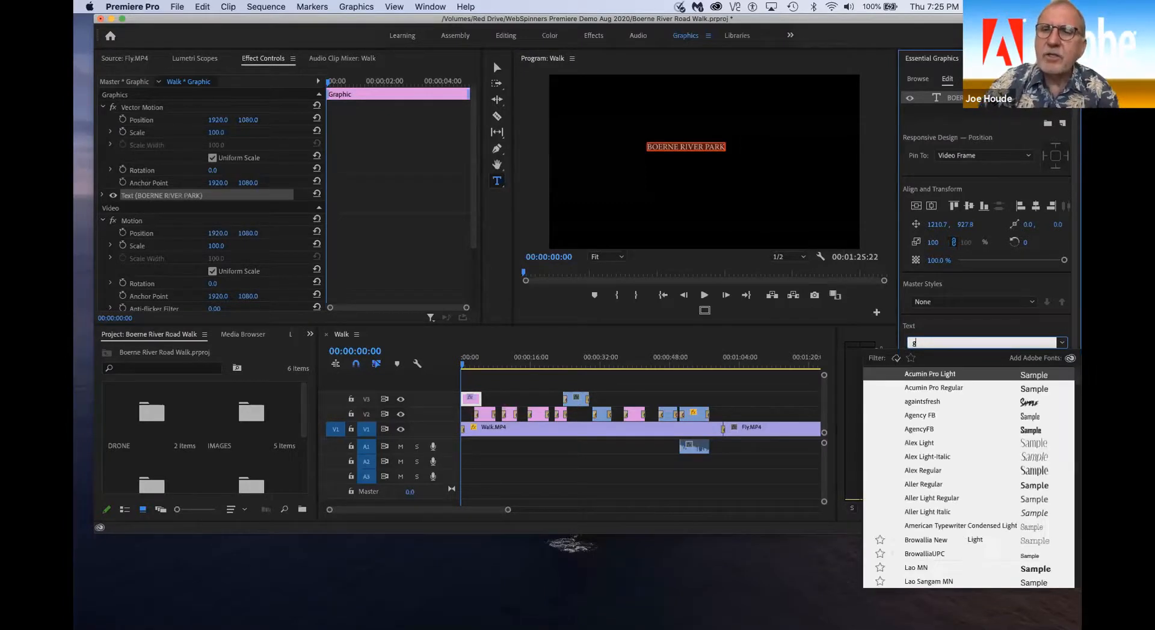
pyautogui.write('gra')
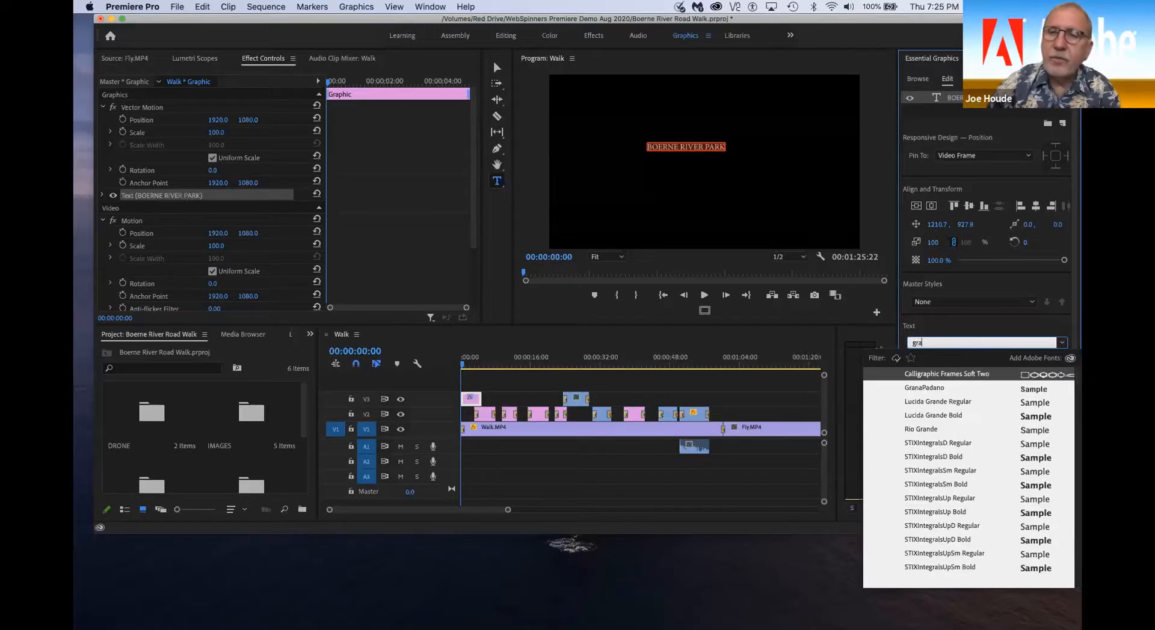
pyautogui.click(925, 387)
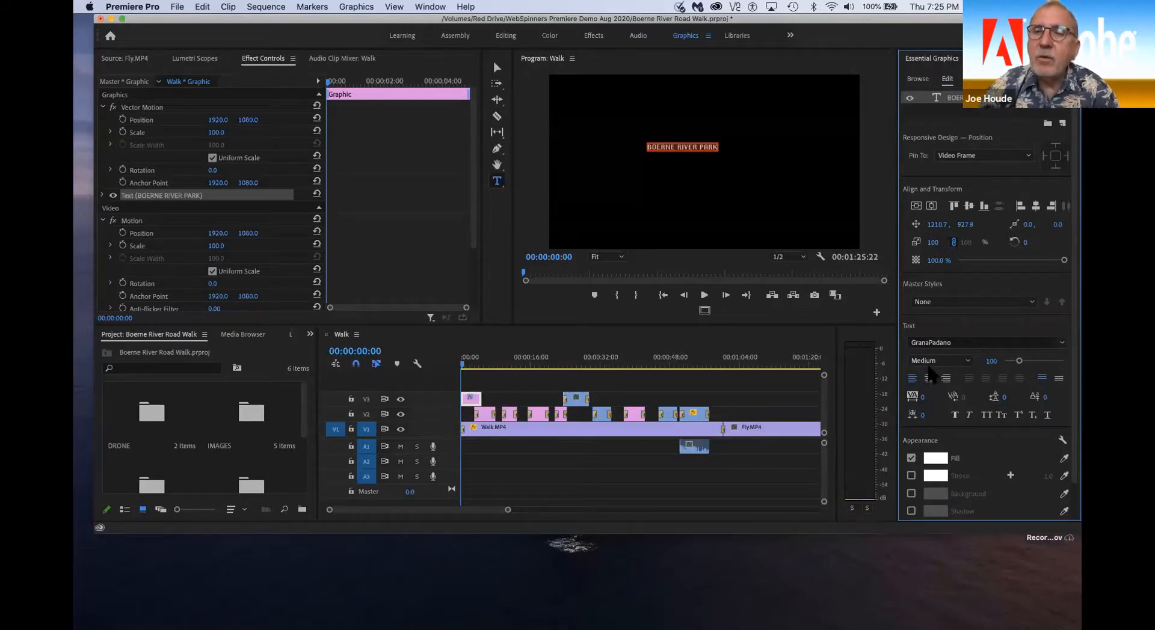
pyautogui.click(966, 360)
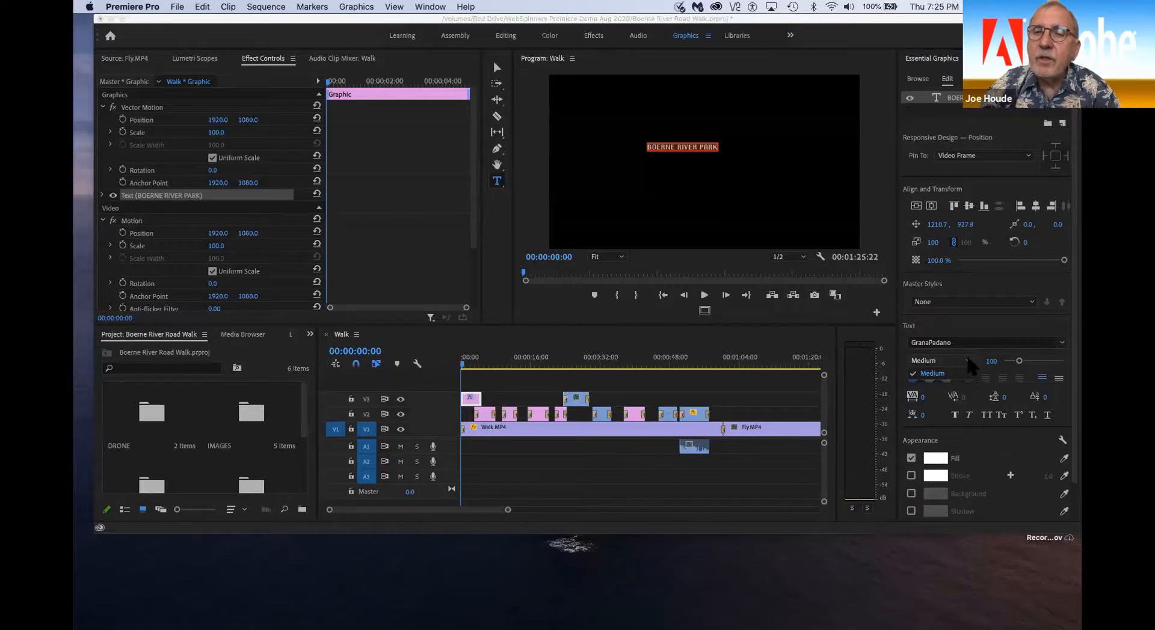
# Step: Set the title's font size to 293, centre-align its text and centre it horizontally and vertically in the frame
pyautogui.click(1019, 363)
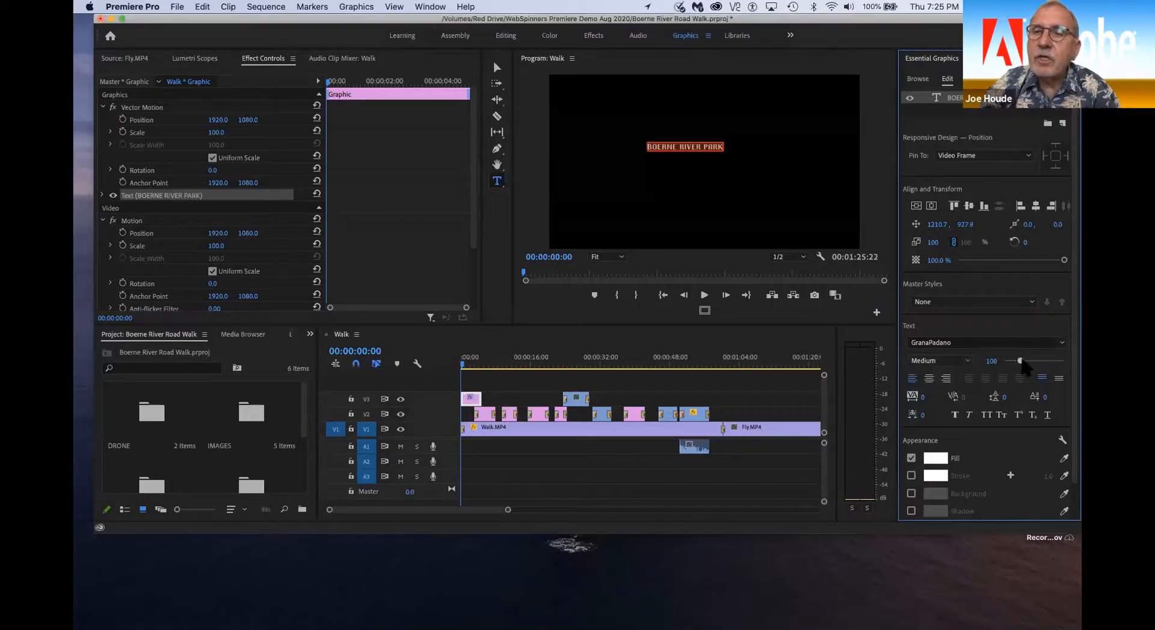
pyautogui.moveTo(1018, 361); pyautogui.dragTo(1047, 362)
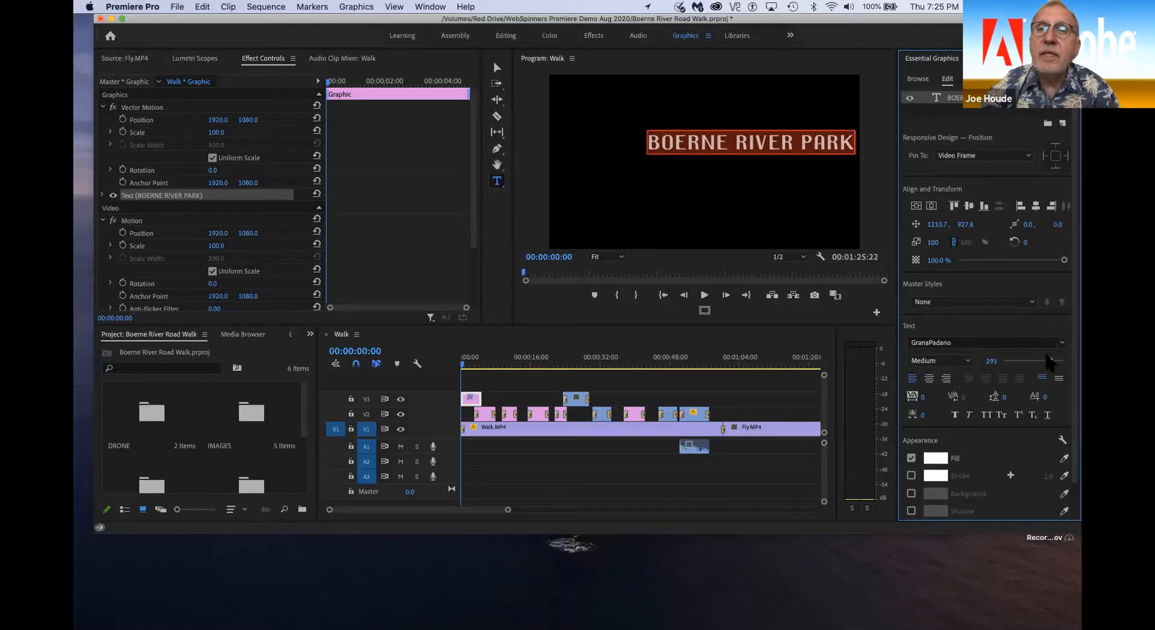
pyautogui.click(929, 379)
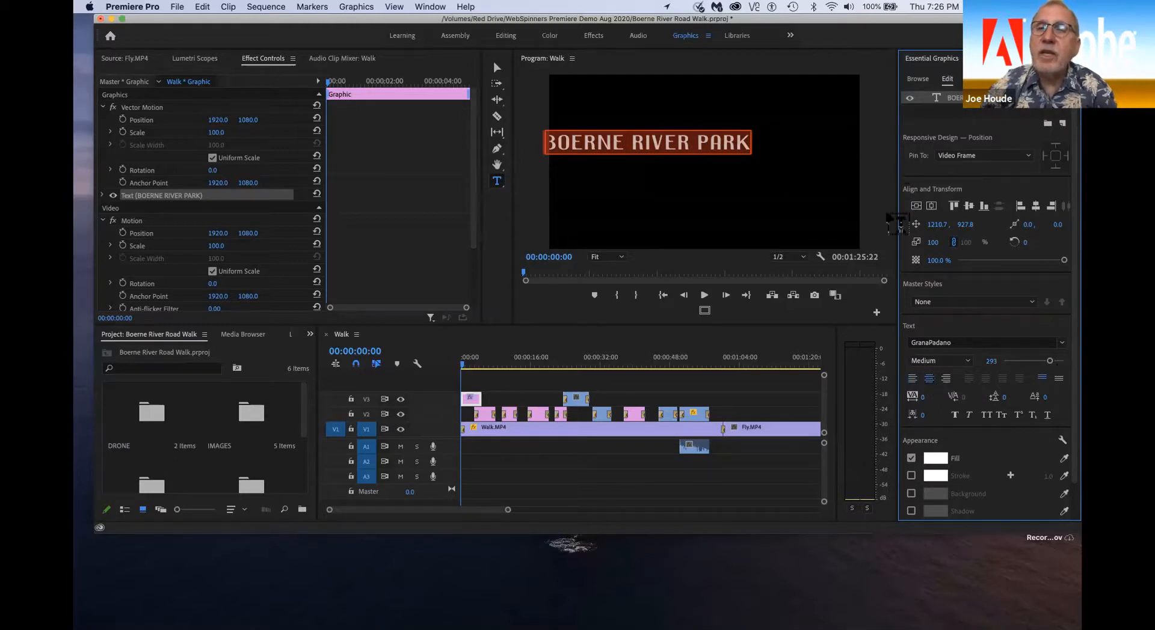
pyautogui.click(917, 207)
pyautogui.click(933, 207)
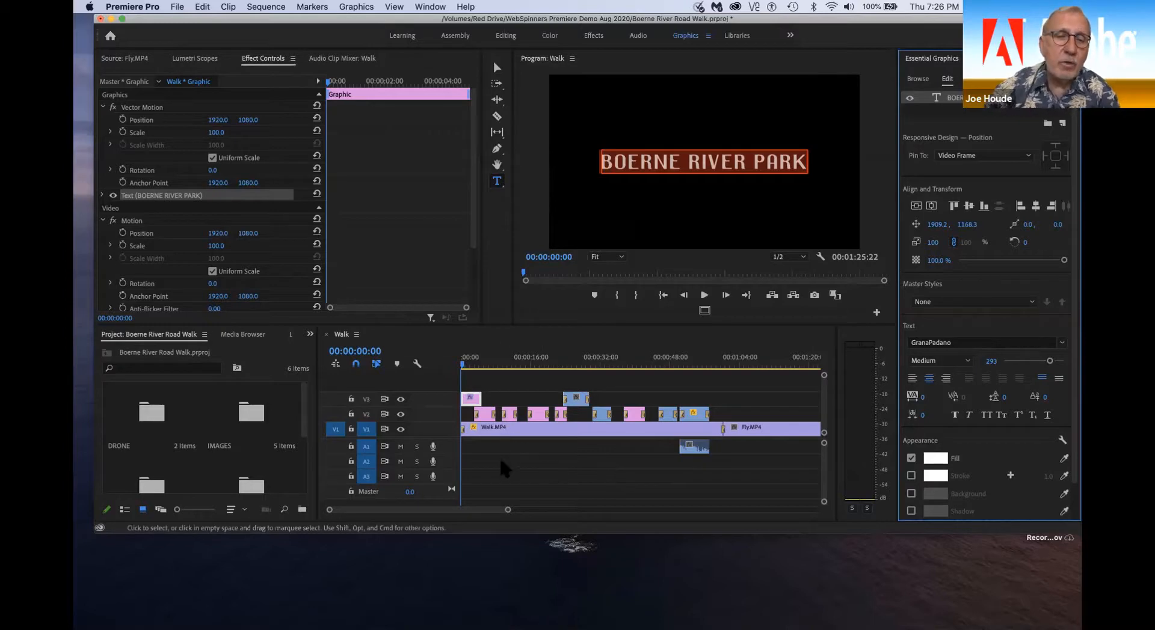
# Step: Shift the V3 title clip to start about one second in, with default dissolves at both ends and its end extended to about nine seconds
pyautogui.click(471, 400)
pyautogui.moveTo(471, 404); pyautogui.dragTo(475, 407)
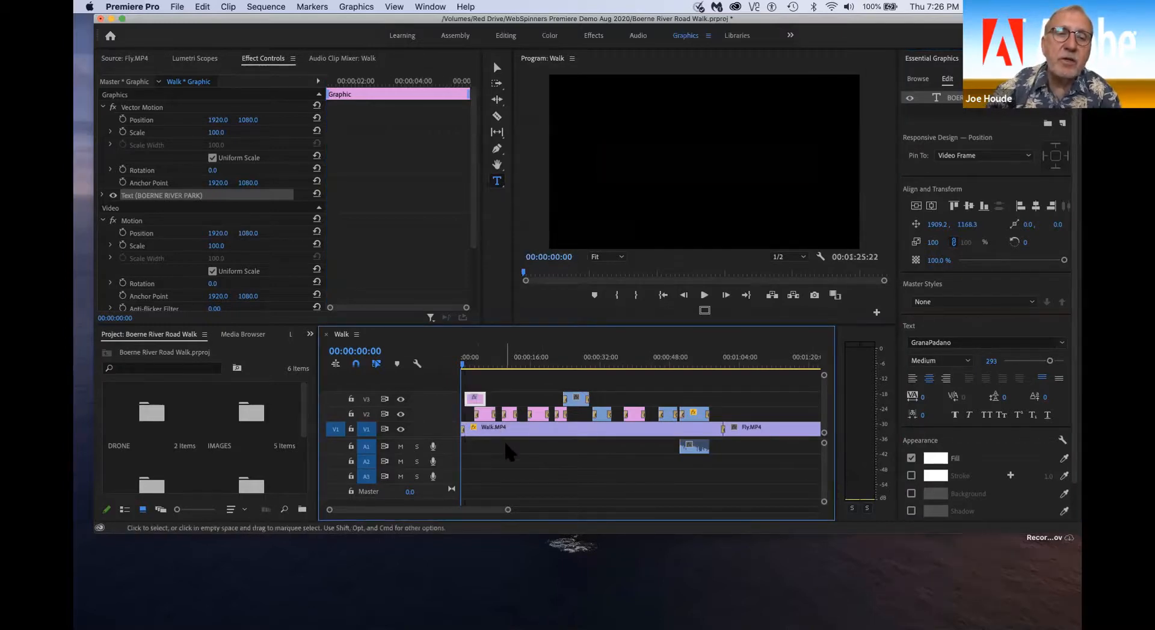
pyautogui.press('super+d')
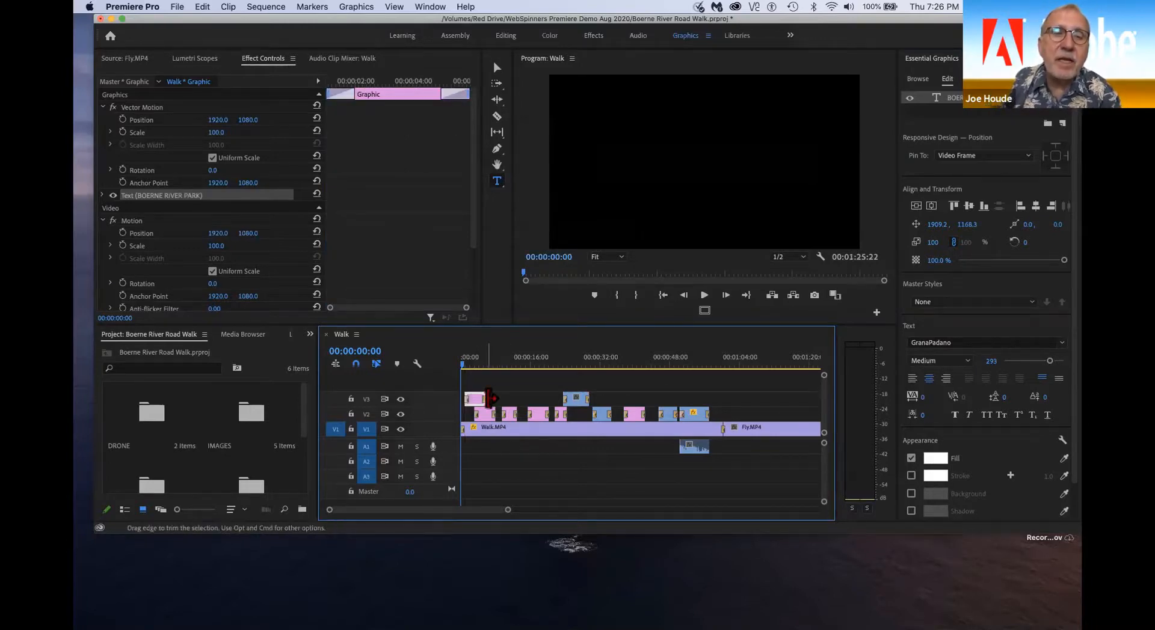
pyautogui.moveTo(486, 400); pyautogui.dragTo(502, 398)
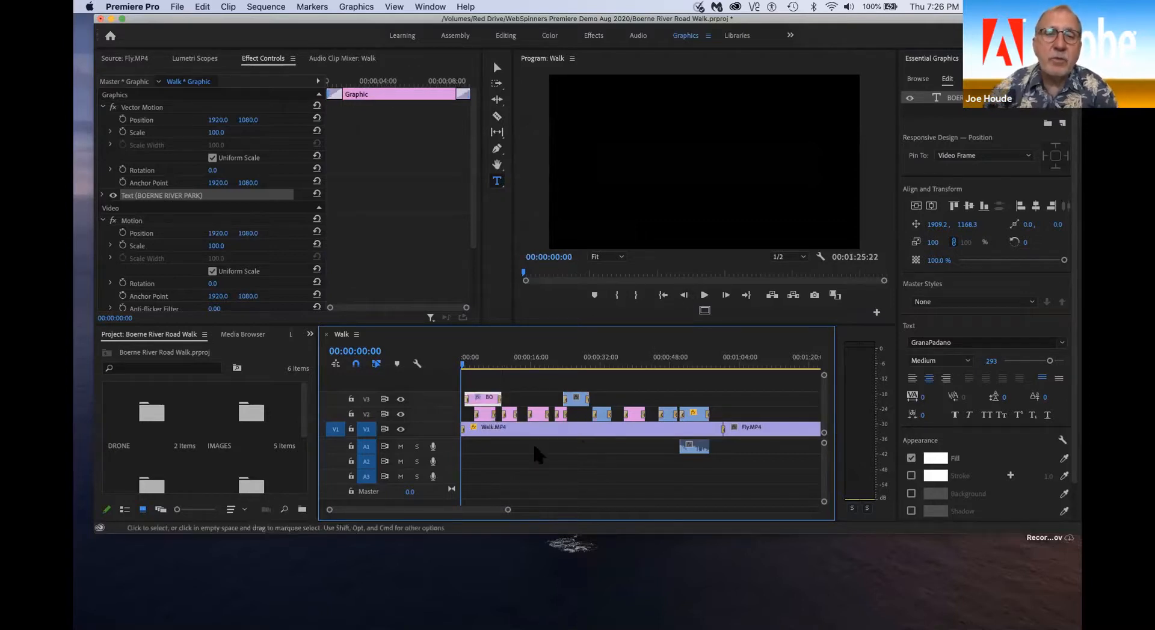
# Step: Play the sequence from its beginning to about 00:00:19:26 to review the opening title
pyautogui.click(704, 295)
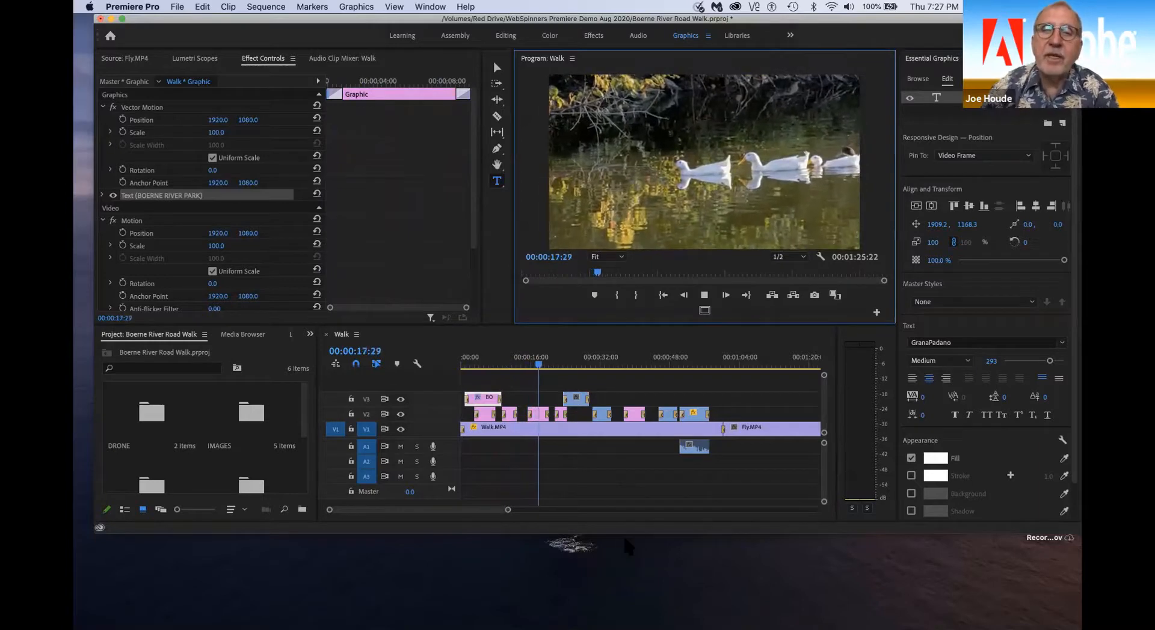
pyautogui.click(705, 294)
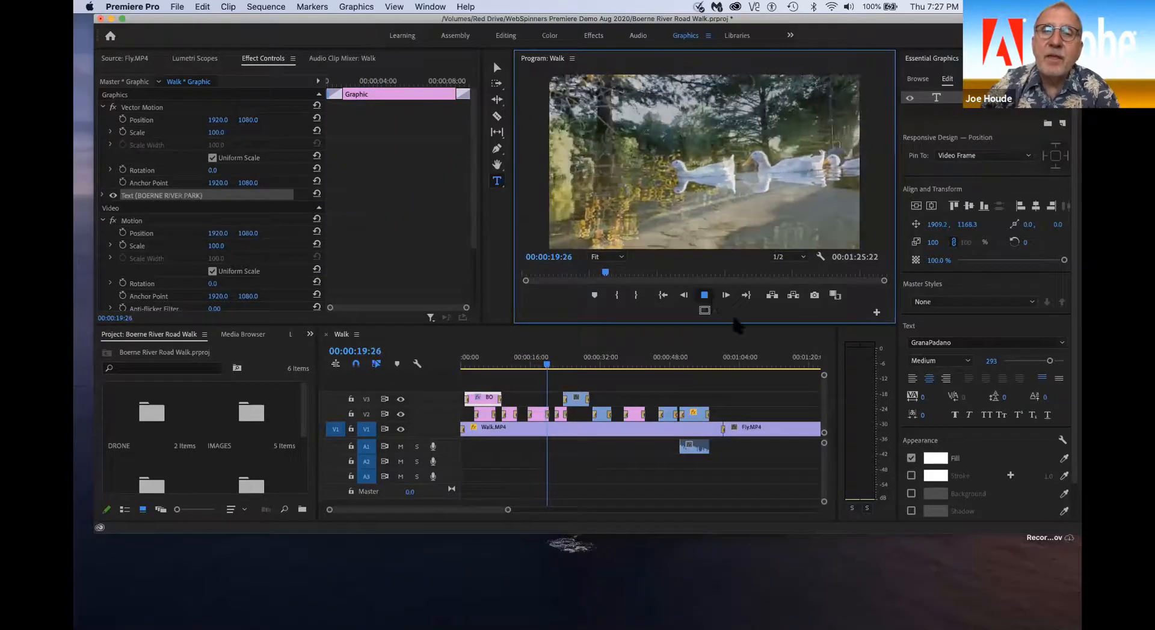
# Step: Duplicate the opening title clip and place the copy on V2 overlapping the end of Fly.MP4
pyautogui.click(485, 399)
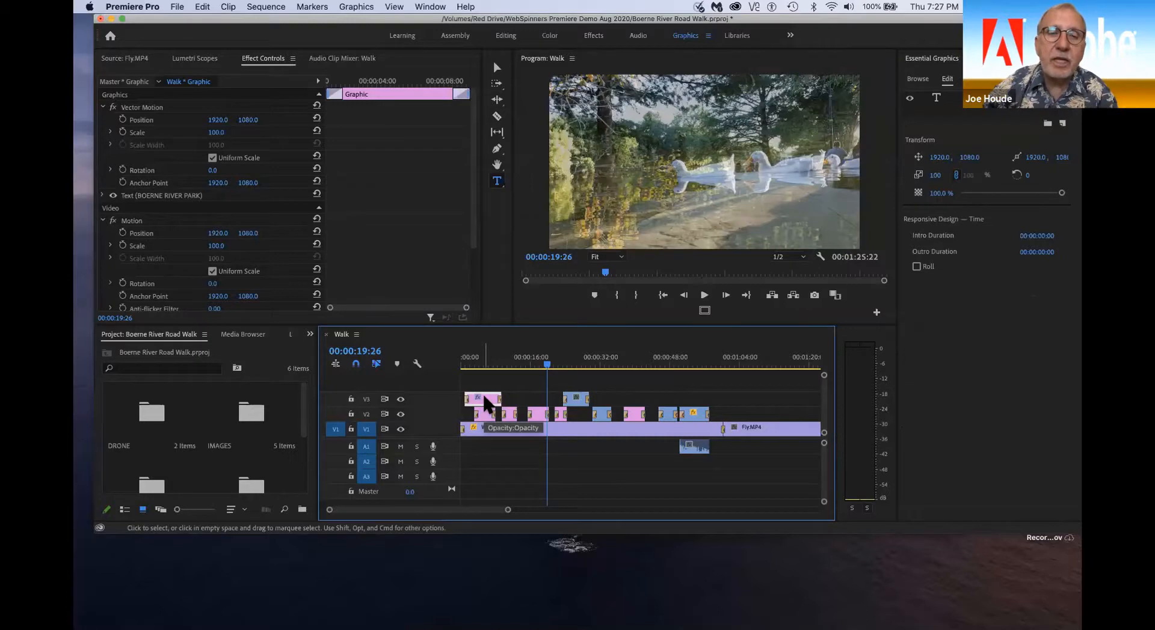
pyautogui.moveTo(485, 406); pyautogui.dragTo(800, 398)
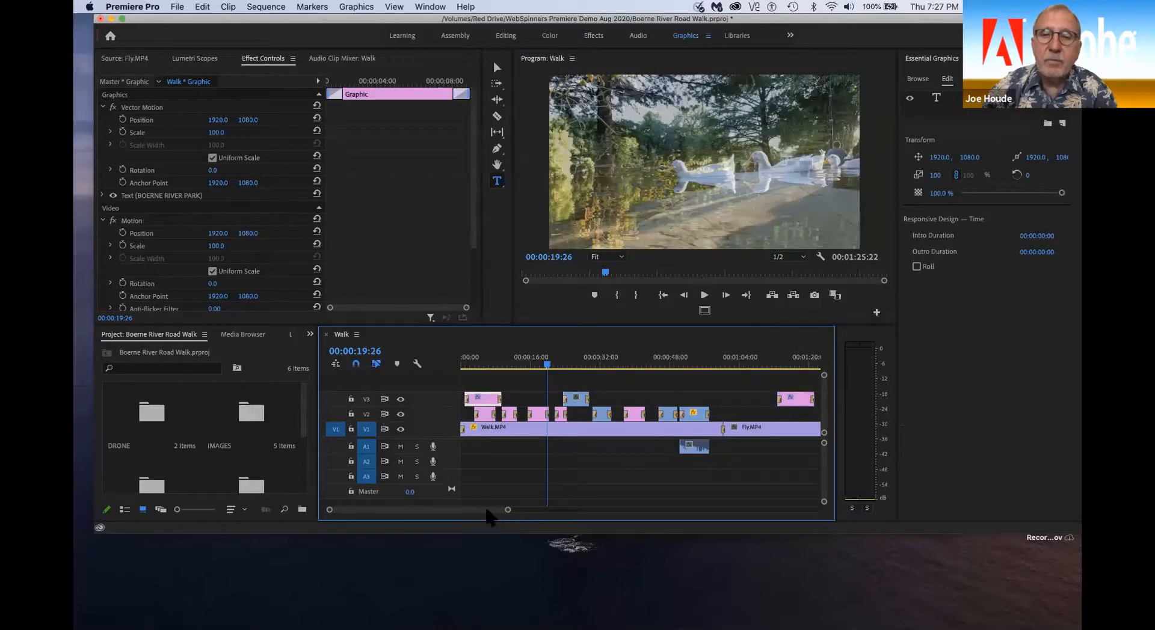
pyautogui.moveTo(486, 509); pyautogui.dragTo(506, 510)
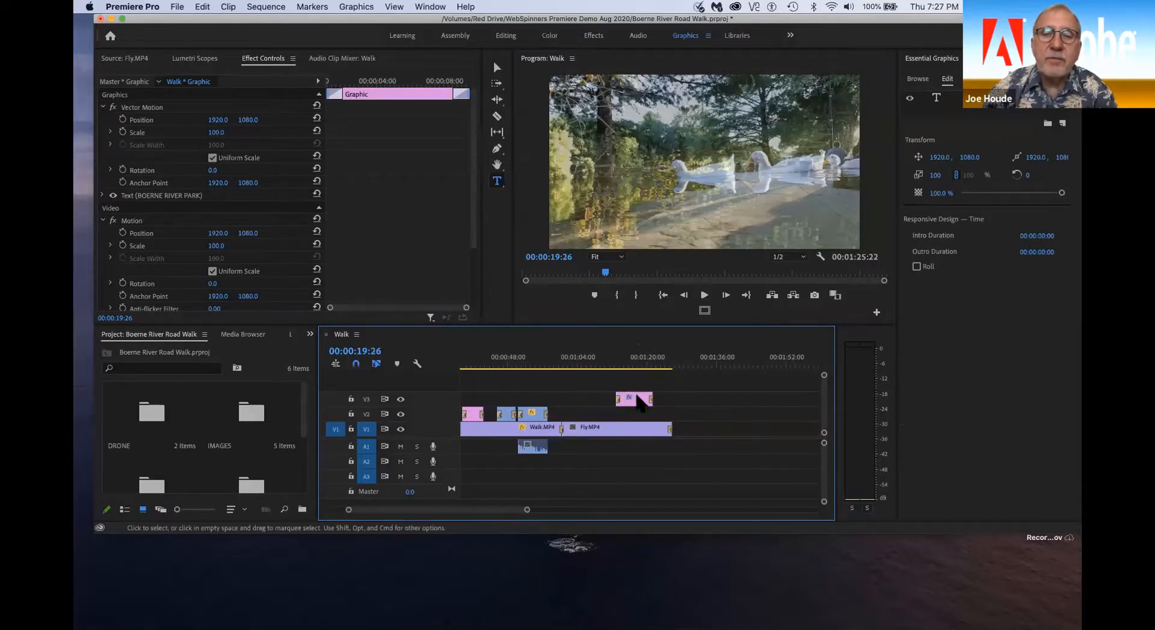
pyautogui.moveTo(640, 402); pyautogui.dragTo(693, 426)
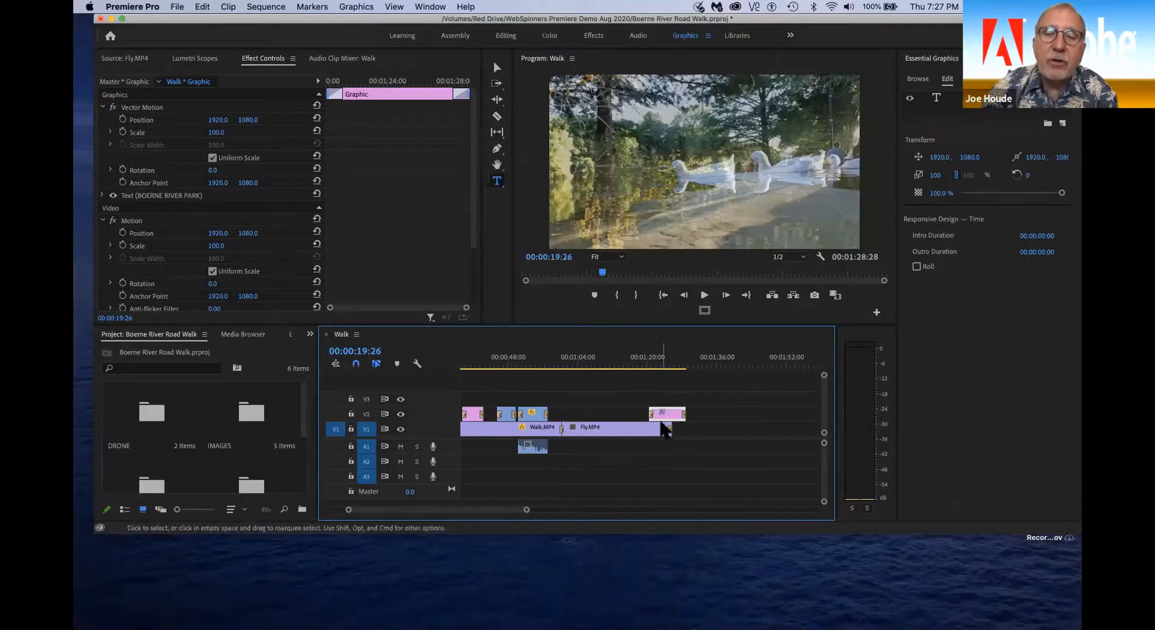
# Step: Extend the closing title clip on V2 at both ends, ending it at 00:01:32:02
pyautogui.moveTo(652, 421); pyautogui.dragTo(638, 424)
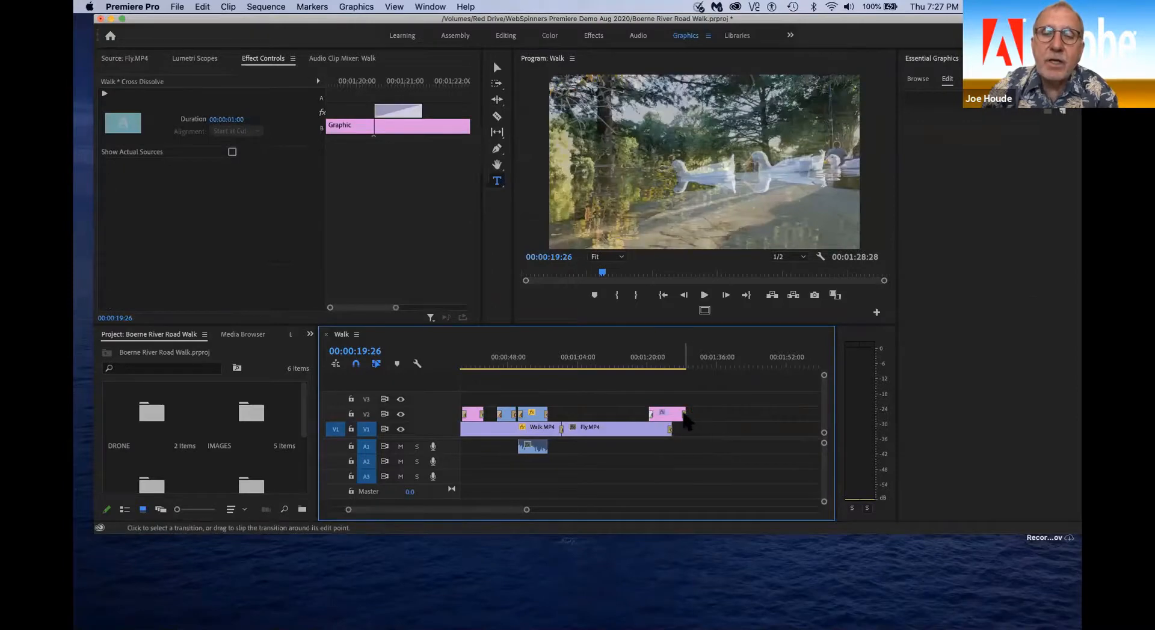
pyautogui.click(686, 415)
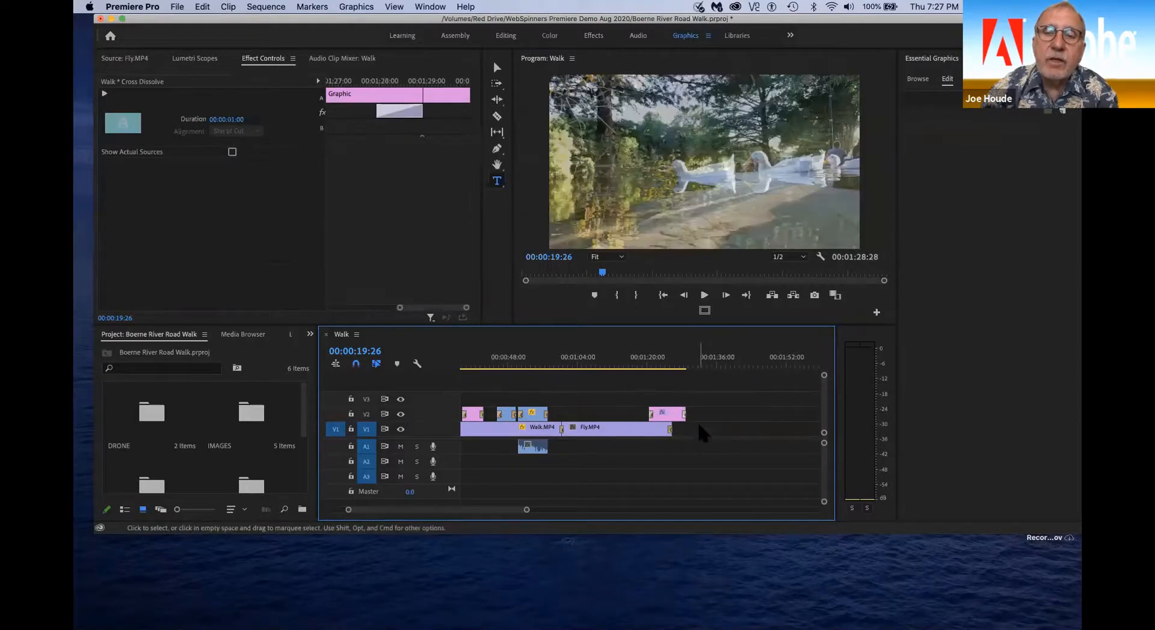
pyautogui.click(671, 415)
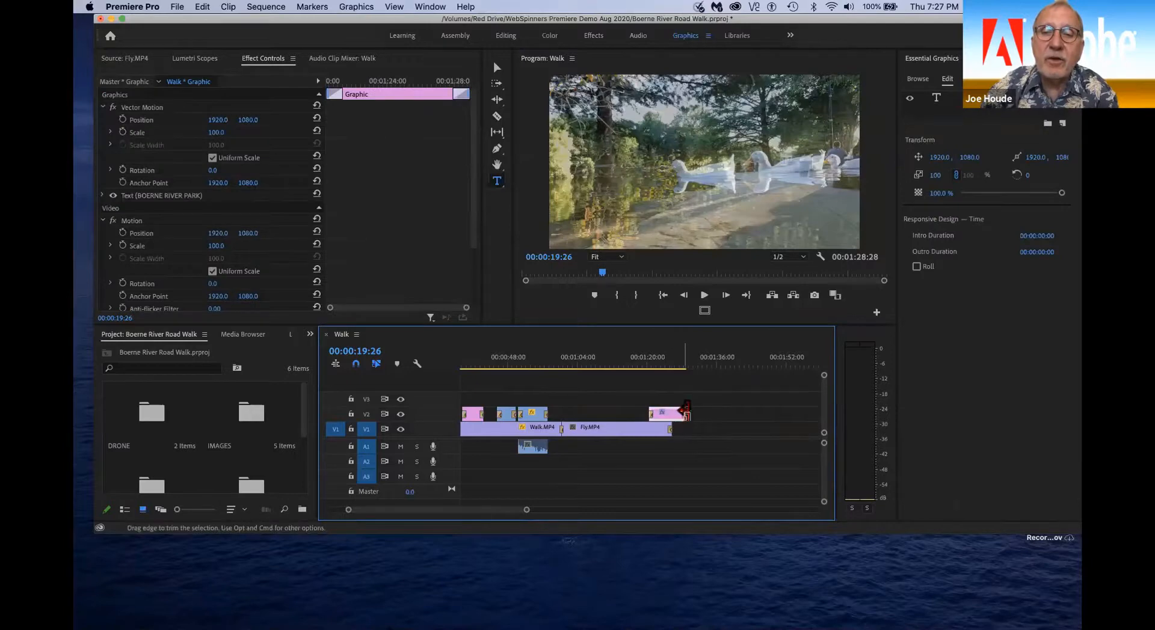
pyautogui.moveTo(686, 412); pyautogui.dragTo(697, 453)
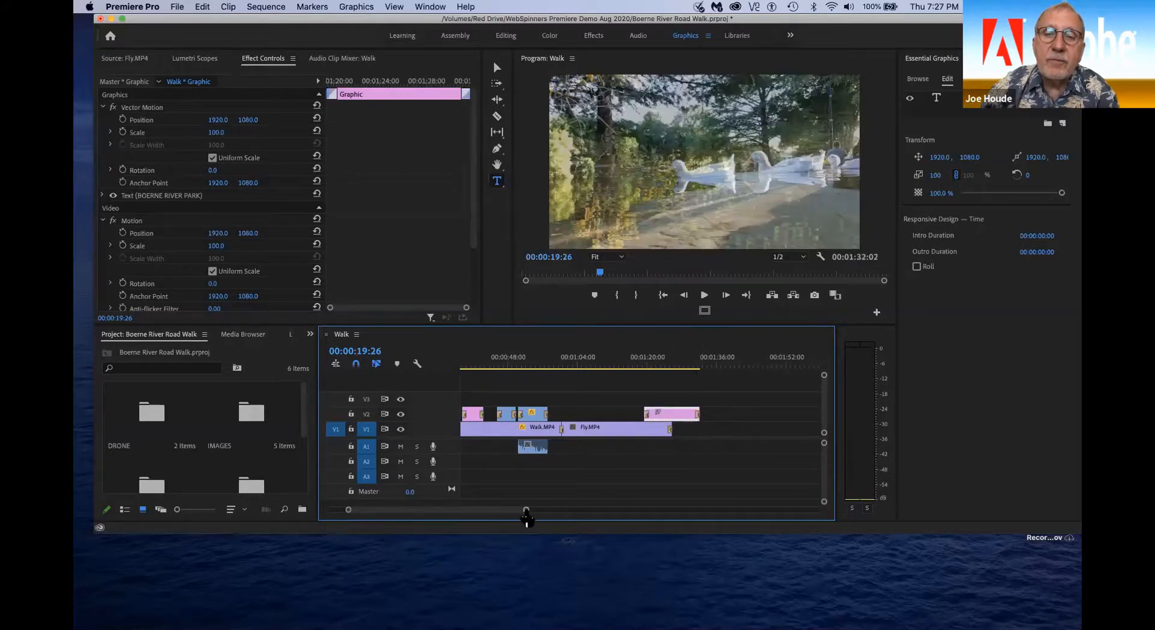
# Step: Lengthen the cross dissolve at the start of the V2 closing title to 00:00:03:14 and play back the fade-in
pyautogui.moveTo(527, 514); pyautogui.dragTo(439, 511)
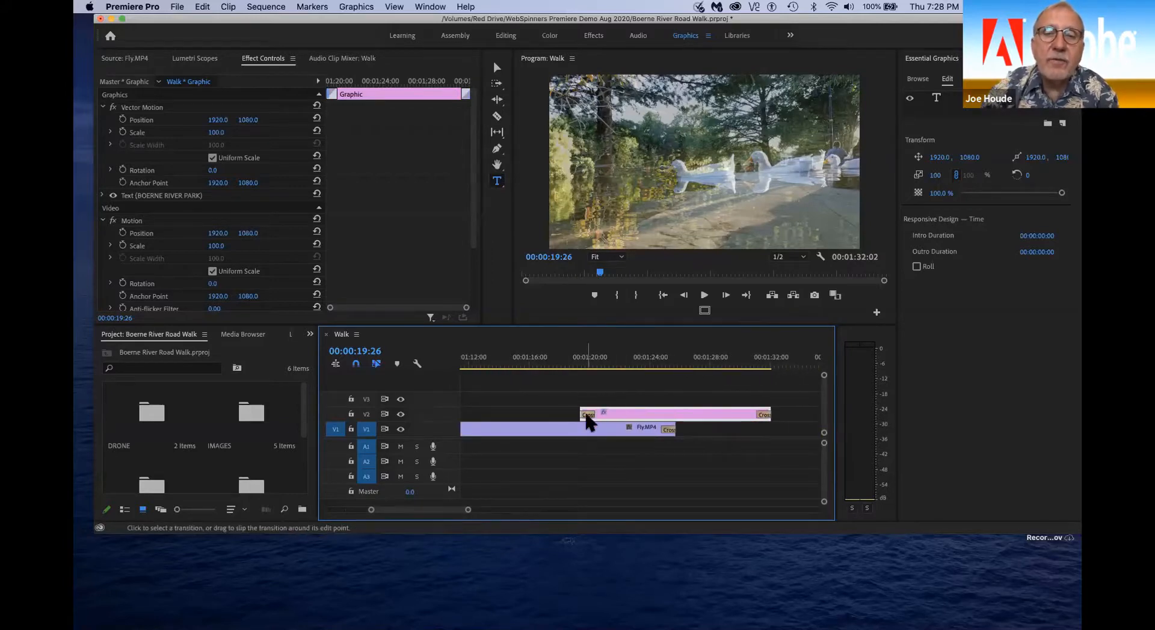
pyautogui.click(587, 419)
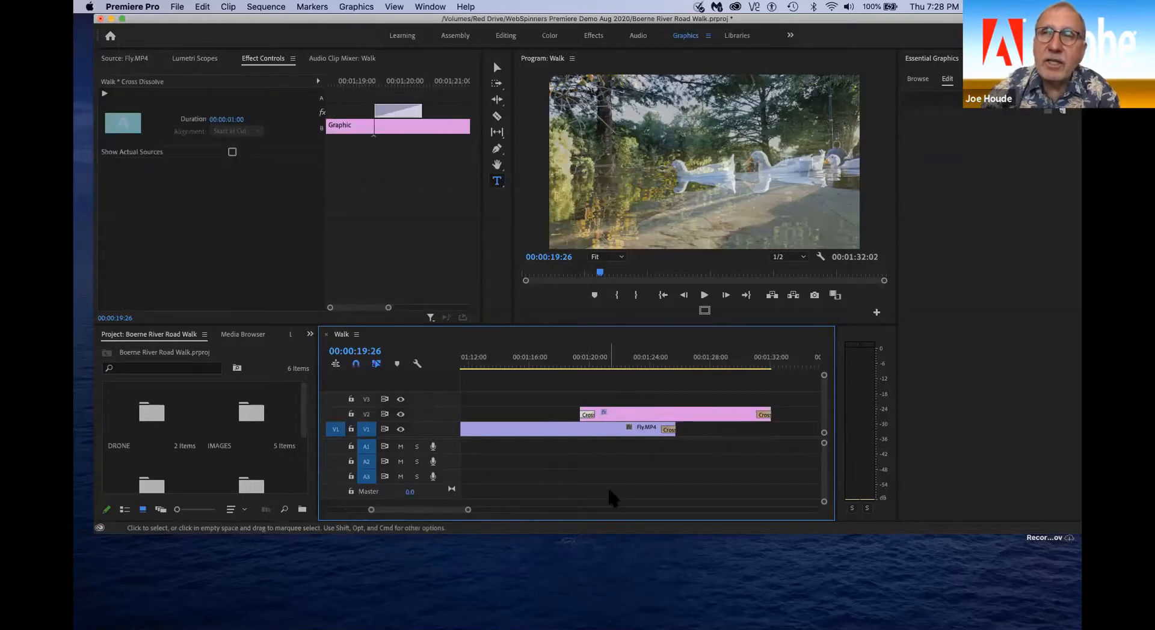
pyautogui.moveTo(596, 414); pyautogui.dragTo(623, 416)
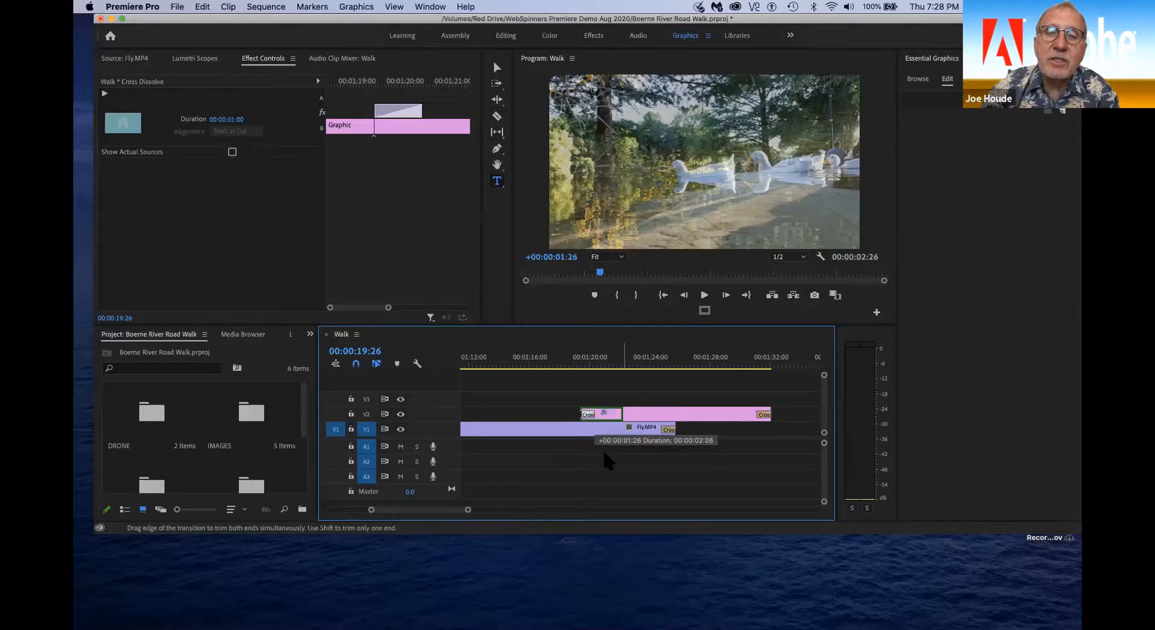
pyautogui.moveTo(606, 459); pyautogui.dragTo(601, 456)
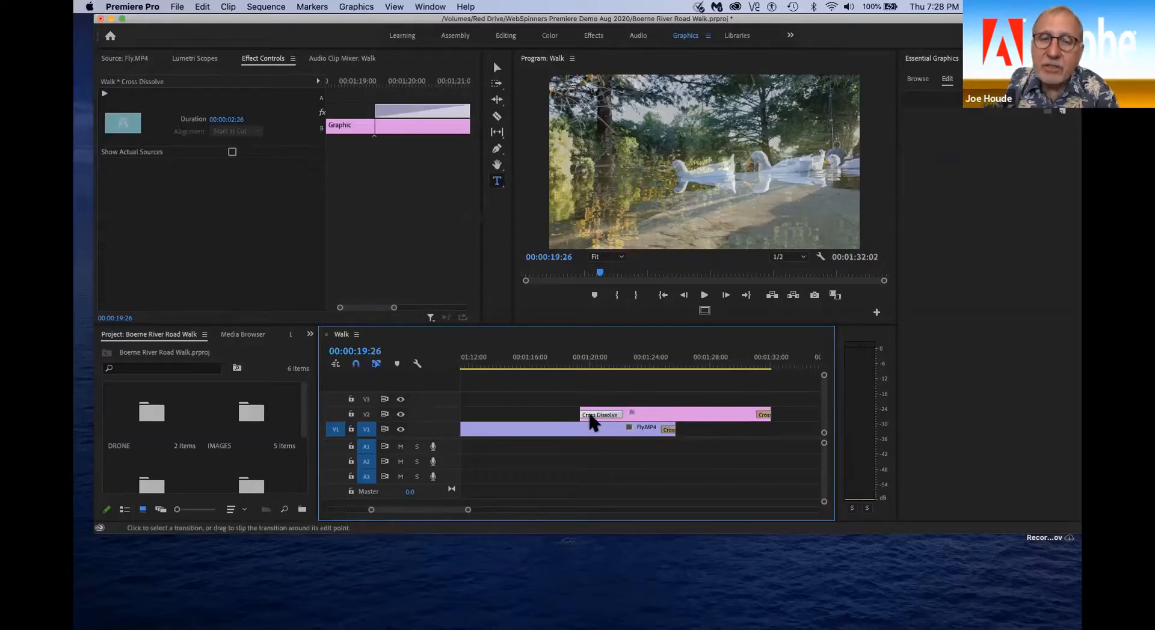
pyautogui.moveTo(621, 415); pyautogui.dragTo(633, 415)
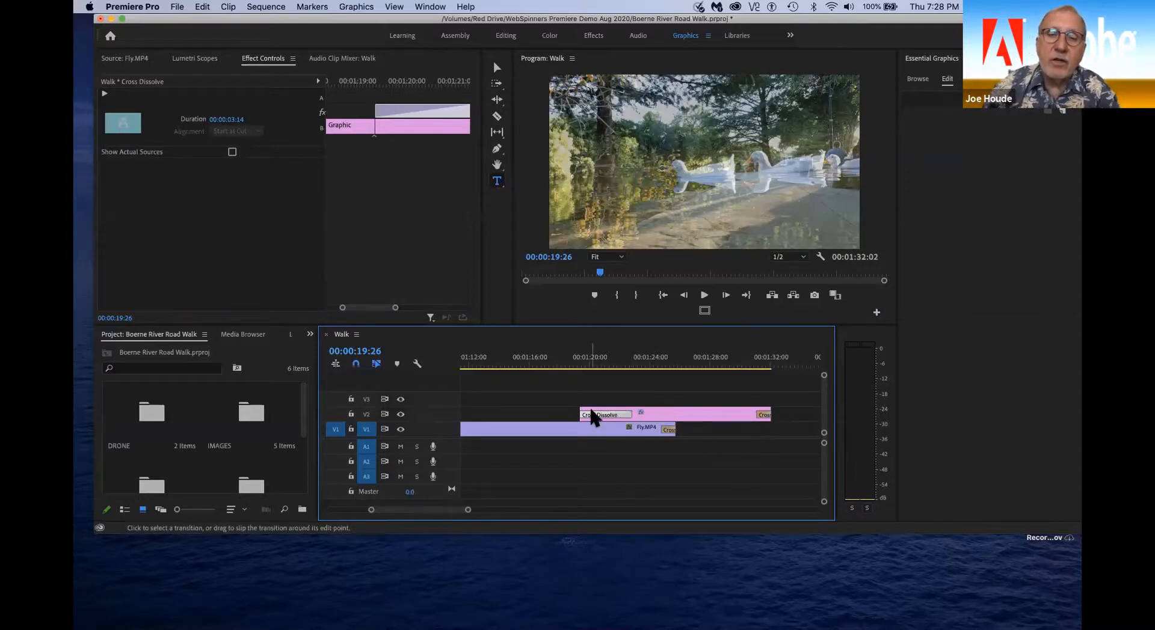
pyautogui.click(554, 361)
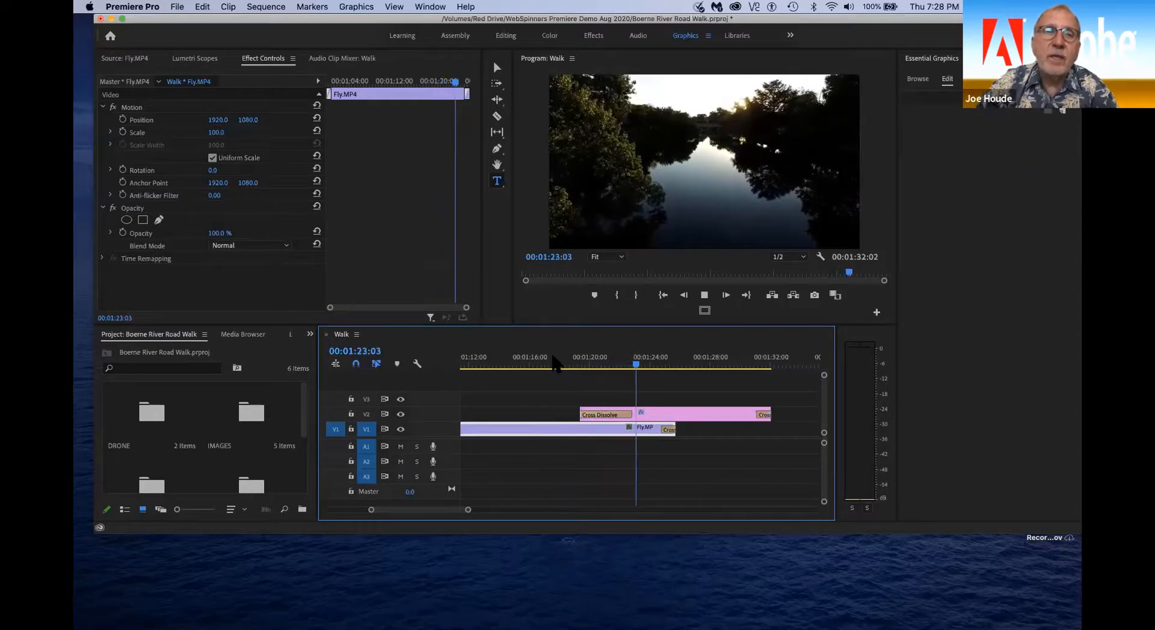
pyautogui.press('space')
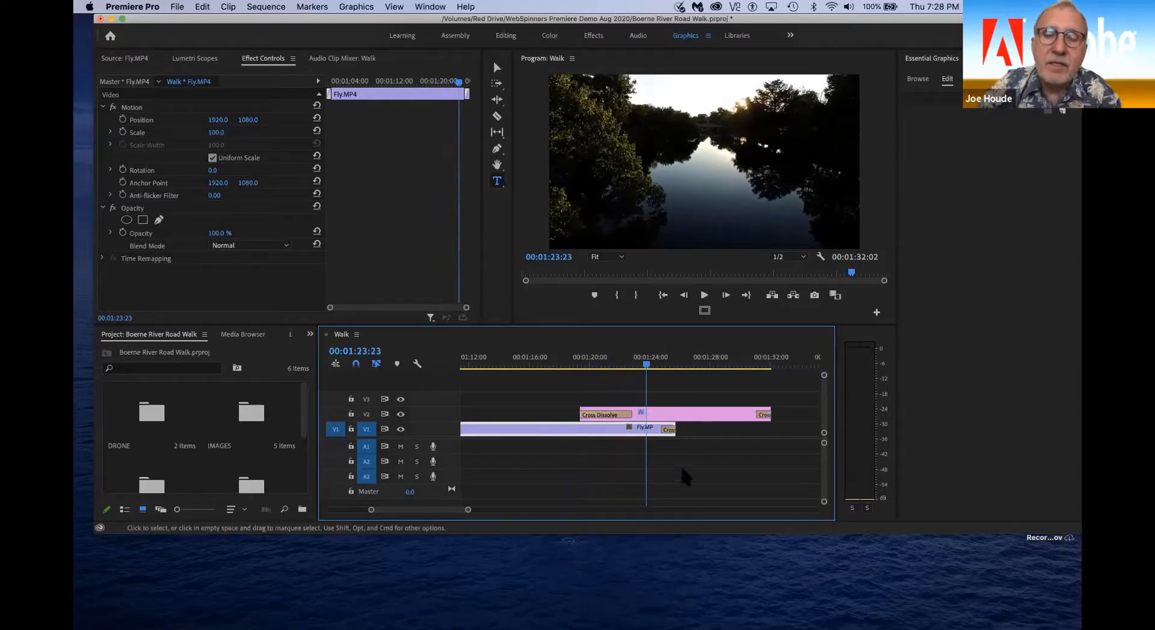
# Step: Delete the closing title clip from V2 over the end of Fly.MP4
pyautogui.click(686, 414)
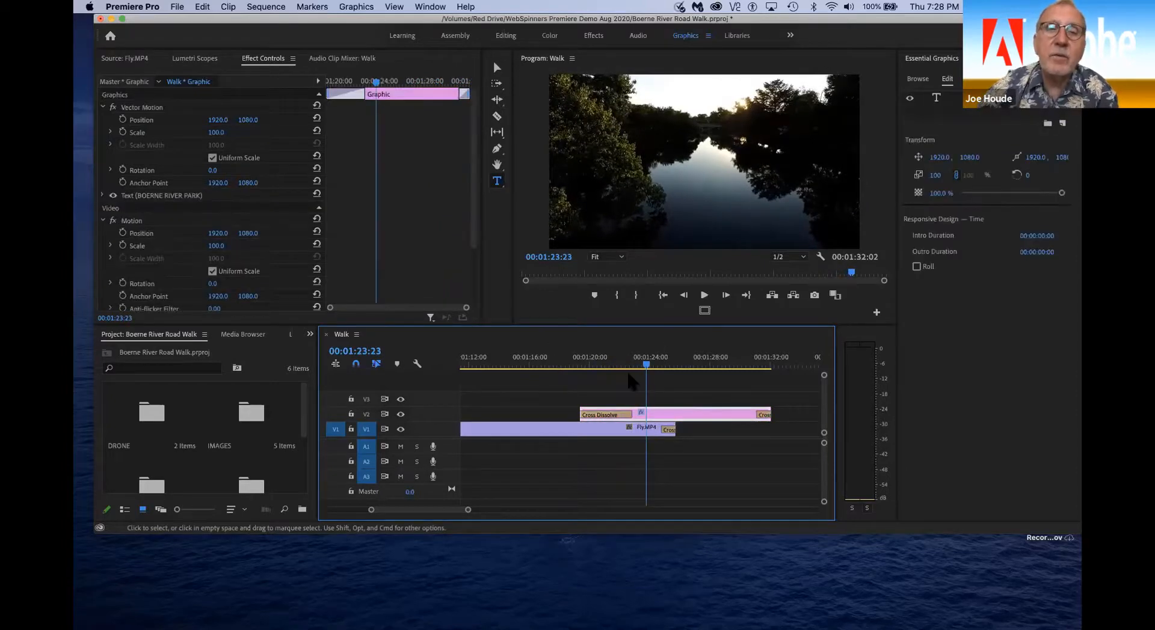
pyautogui.moveTo(646, 365); pyautogui.dragTo(597, 372)
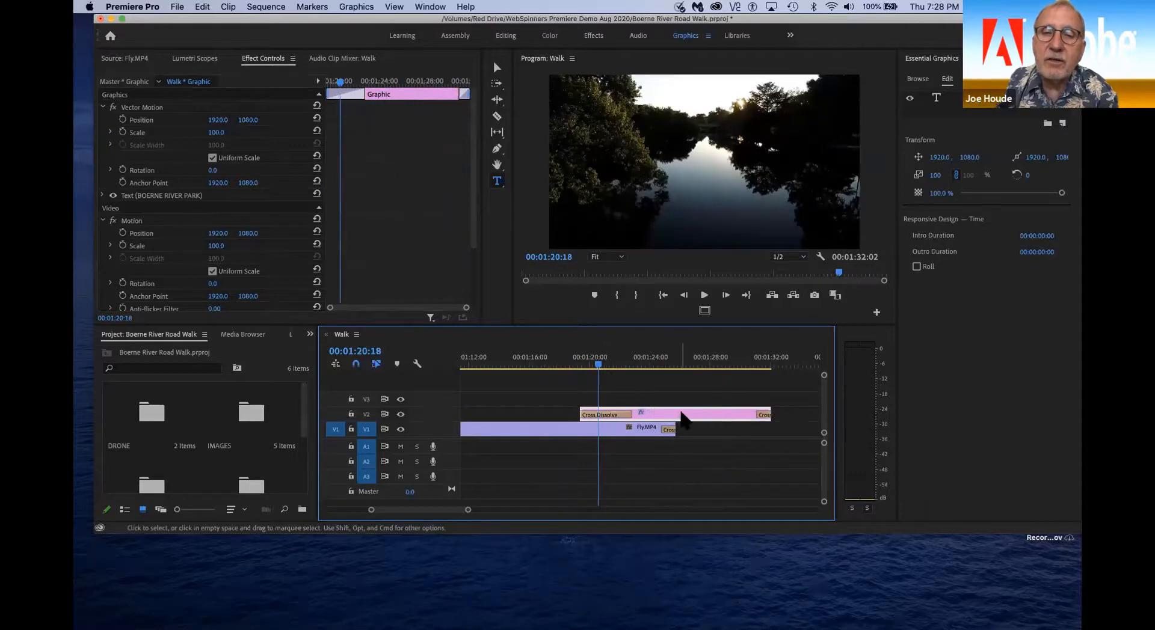
pyautogui.press('Delete')
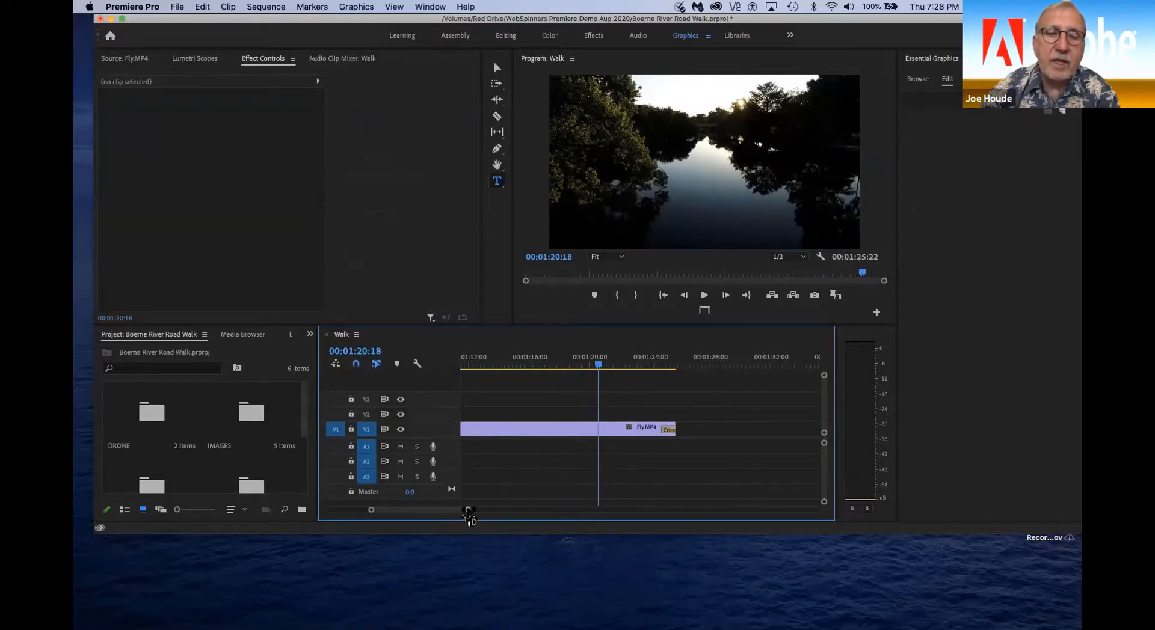
# Step: Scrub the opening title section and park the playhead at 00:00:04:13 over the river shot
pyautogui.moveTo(469, 516); pyautogui.dragTo(562, 520)
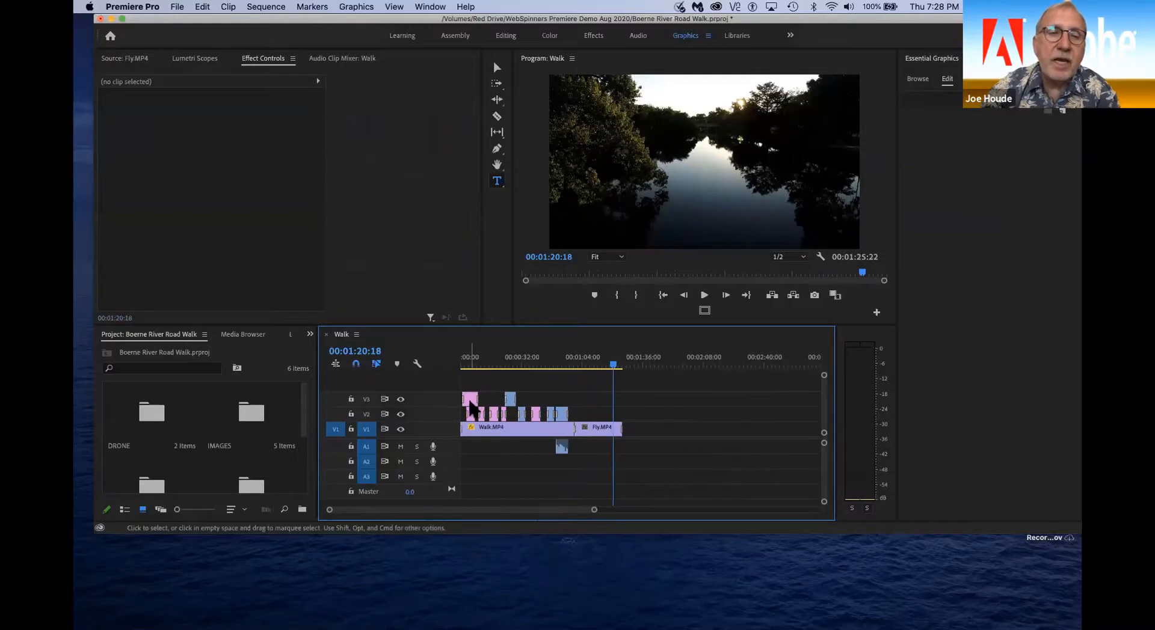
pyautogui.click(470, 400)
pyautogui.click(469, 365)
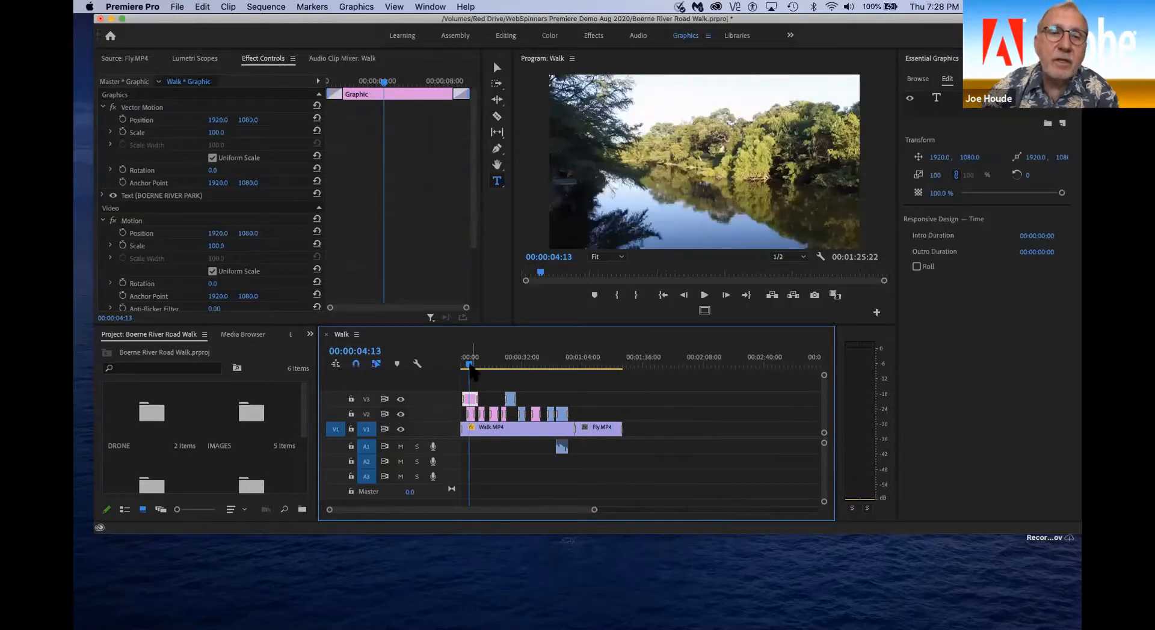
pyautogui.moveTo(466, 364); pyautogui.dragTo(470, 364)
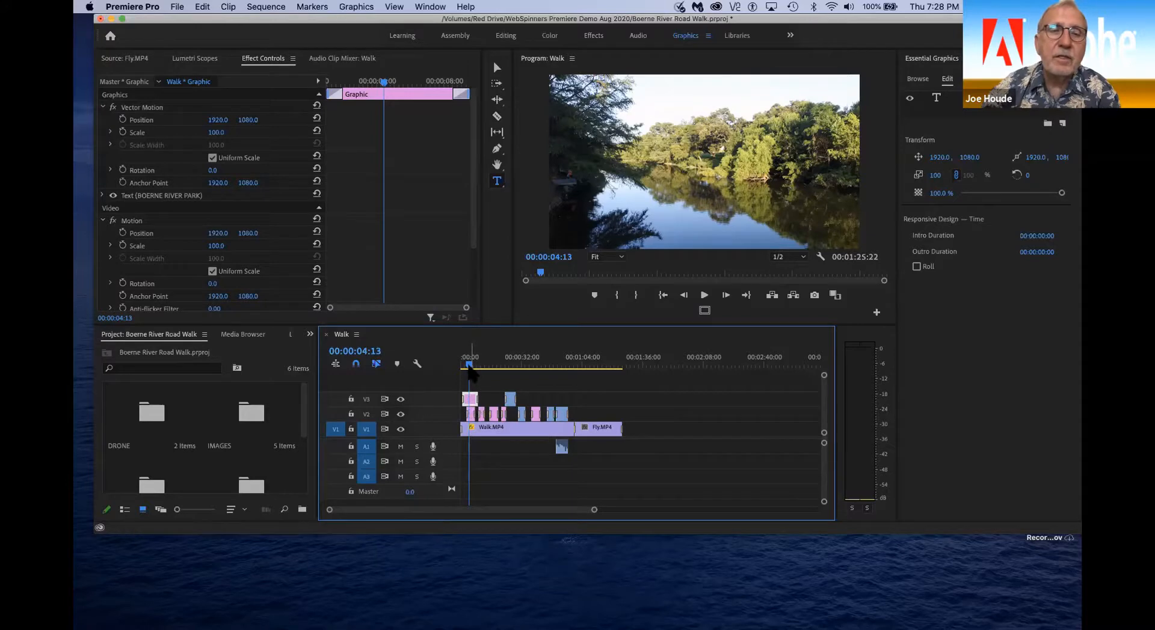
pyautogui.moveTo(468, 364); pyautogui.dragTo(455, 364)
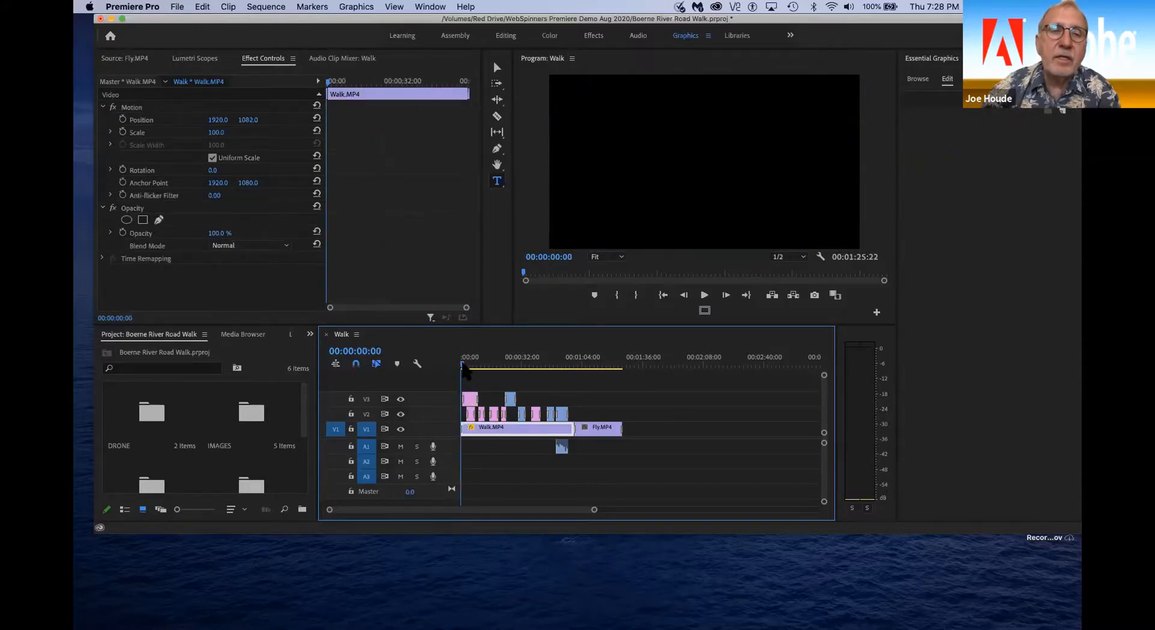
pyautogui.moveTo(463, 365); pyautogui.dragTo(468, 364)
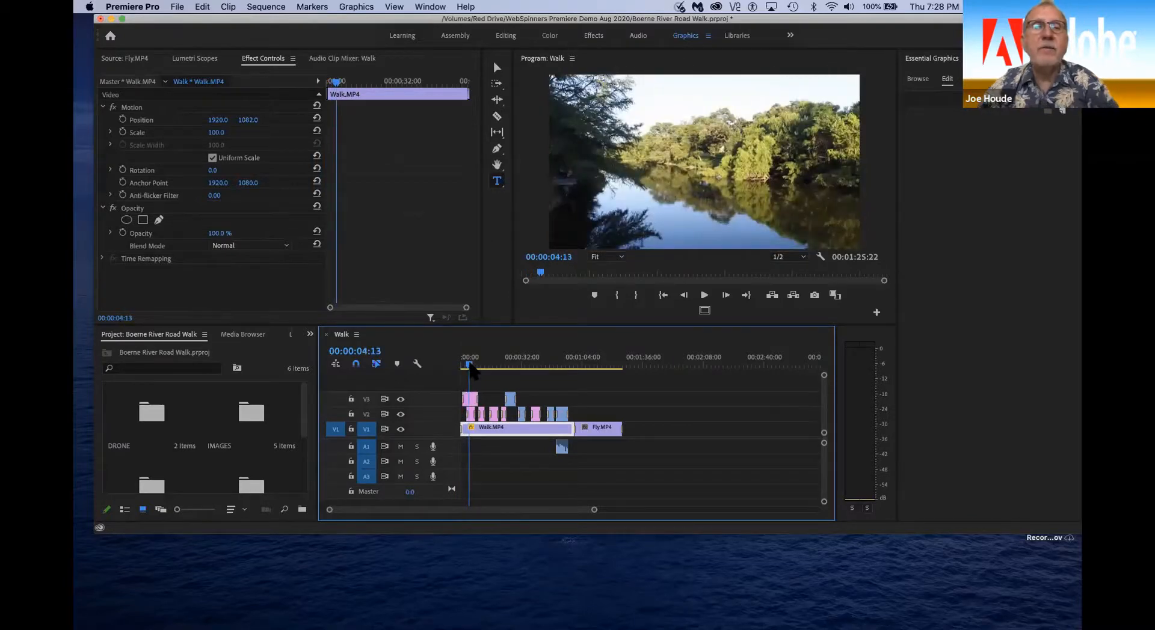
# Step: Add a new text graphic over the river frame at 00:00:04:13 with the draft wording BOERNE RIVEER
pyautogui.click(499, 184)
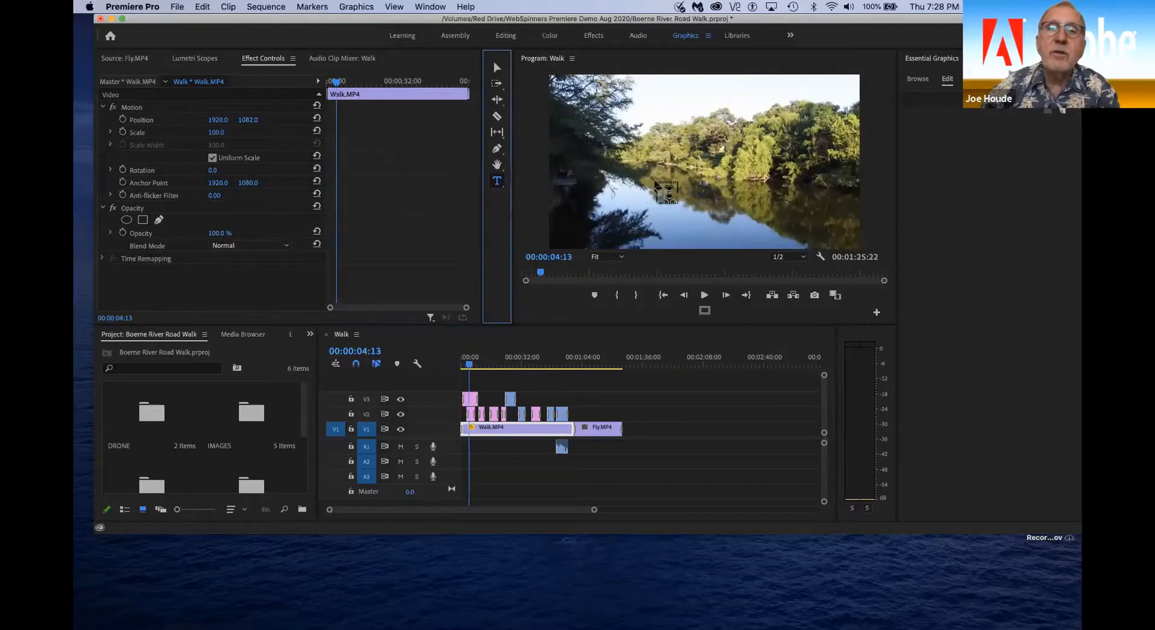
pyautogui.click(656, 162)
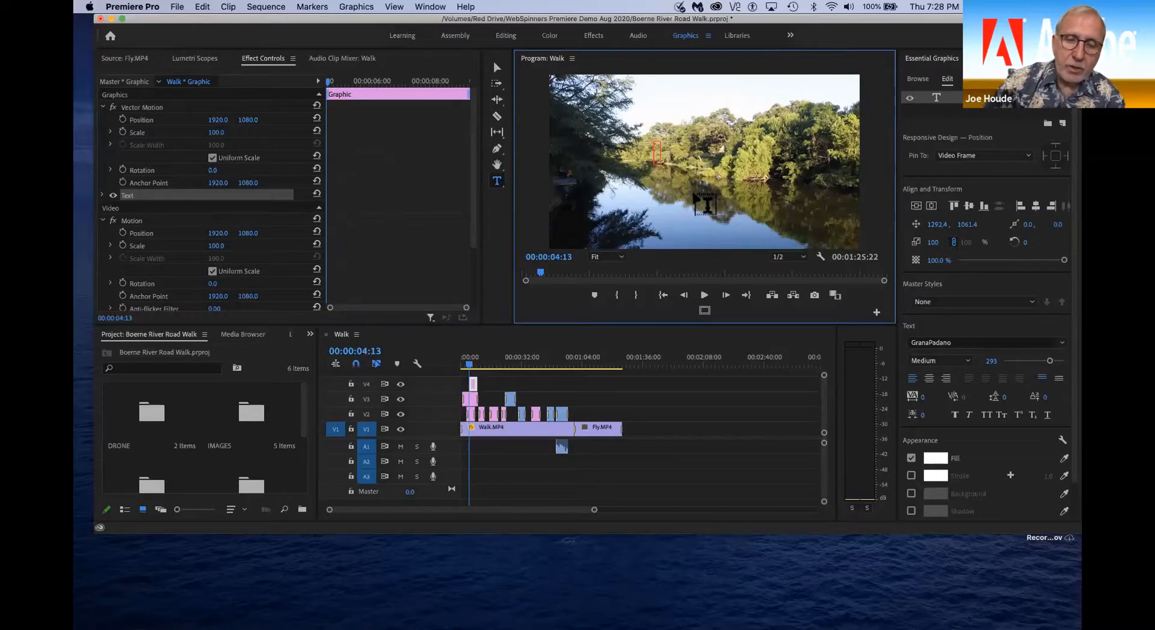
pyautogui.write('K')
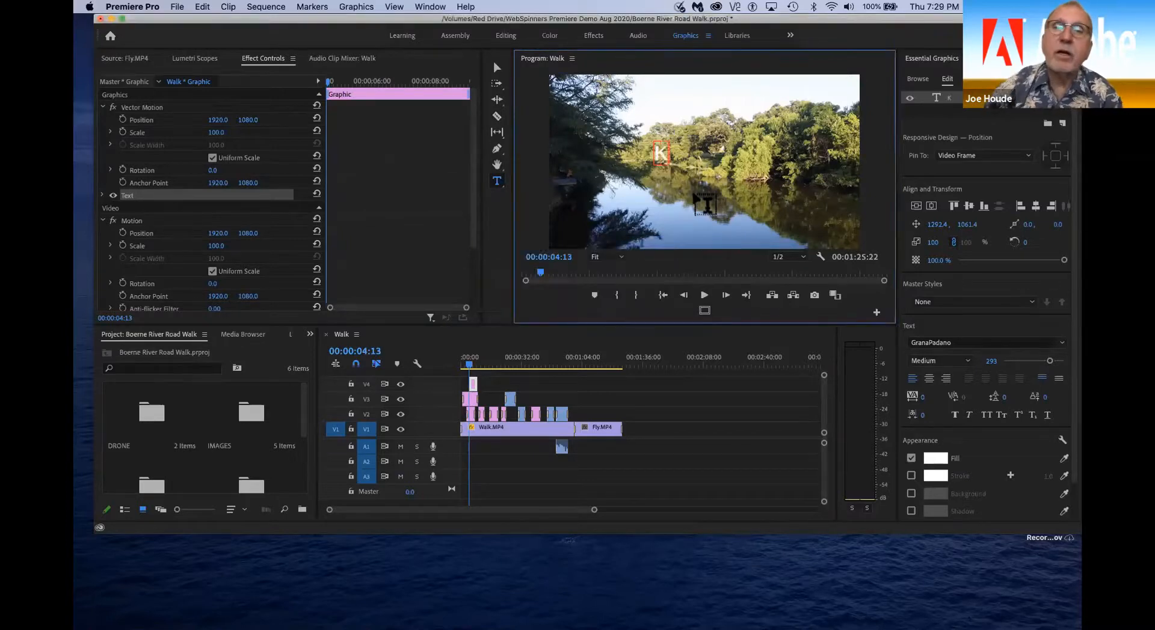
pyautogui.press('BackSpace')
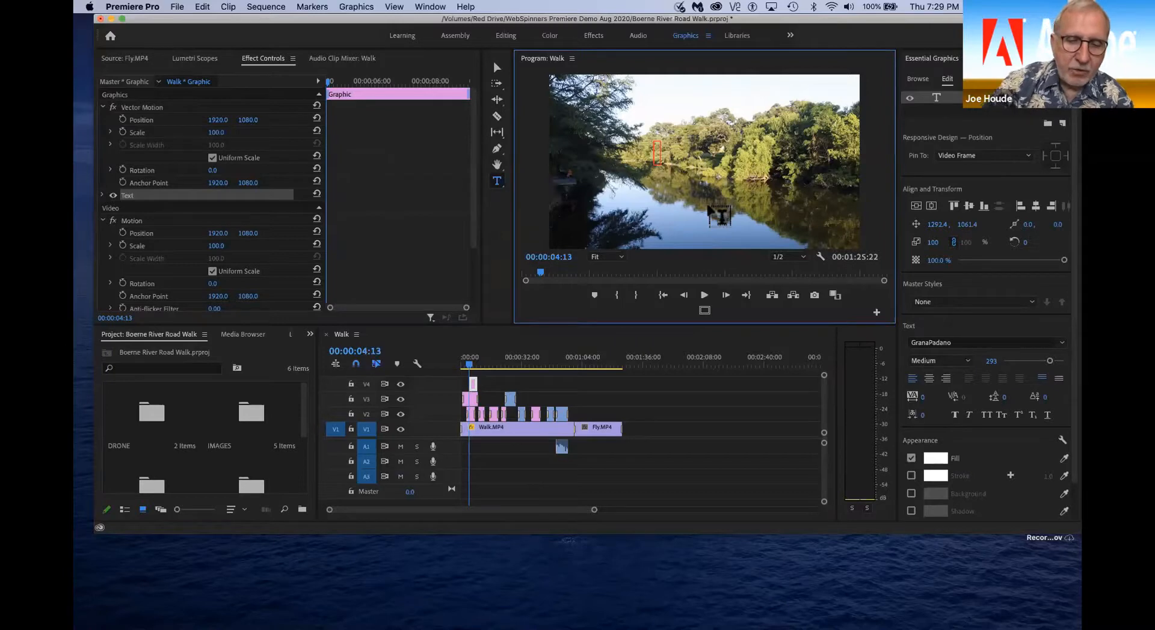
pyautogui.write('BOERNE')
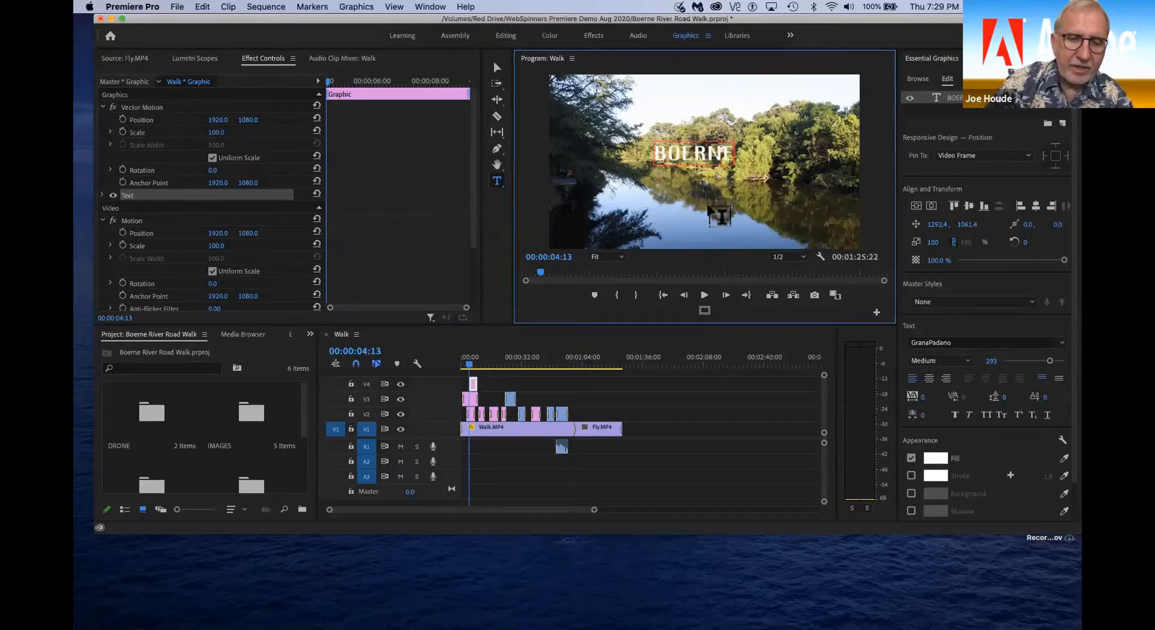
pyautogui.write(' RIVEER RO')
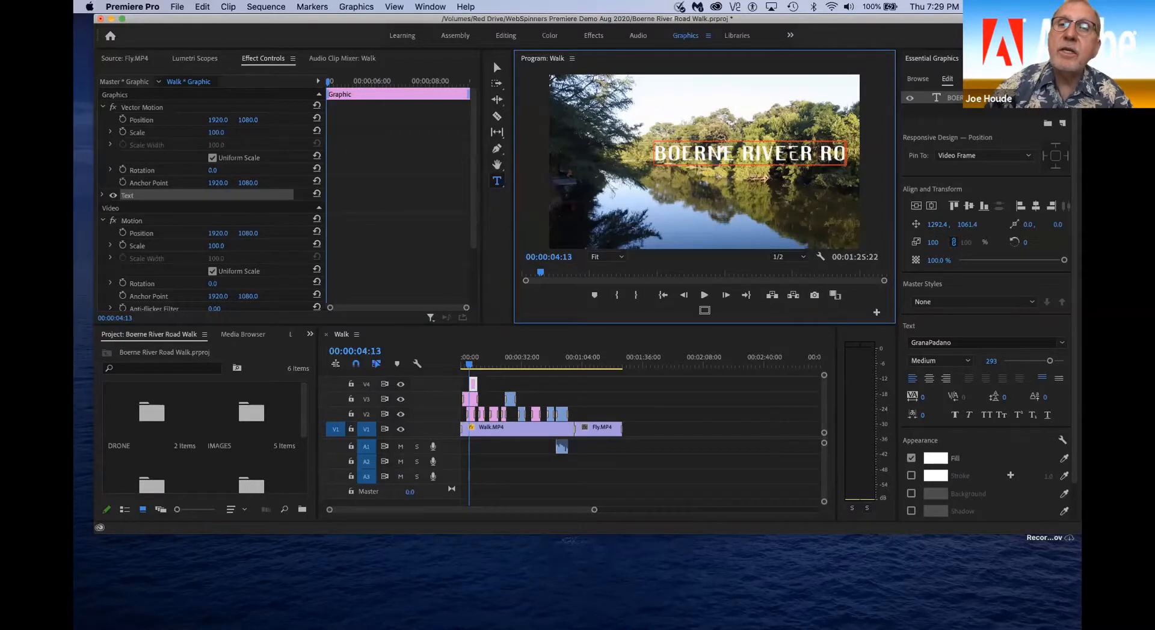
pyautogui.press('BackSpace')
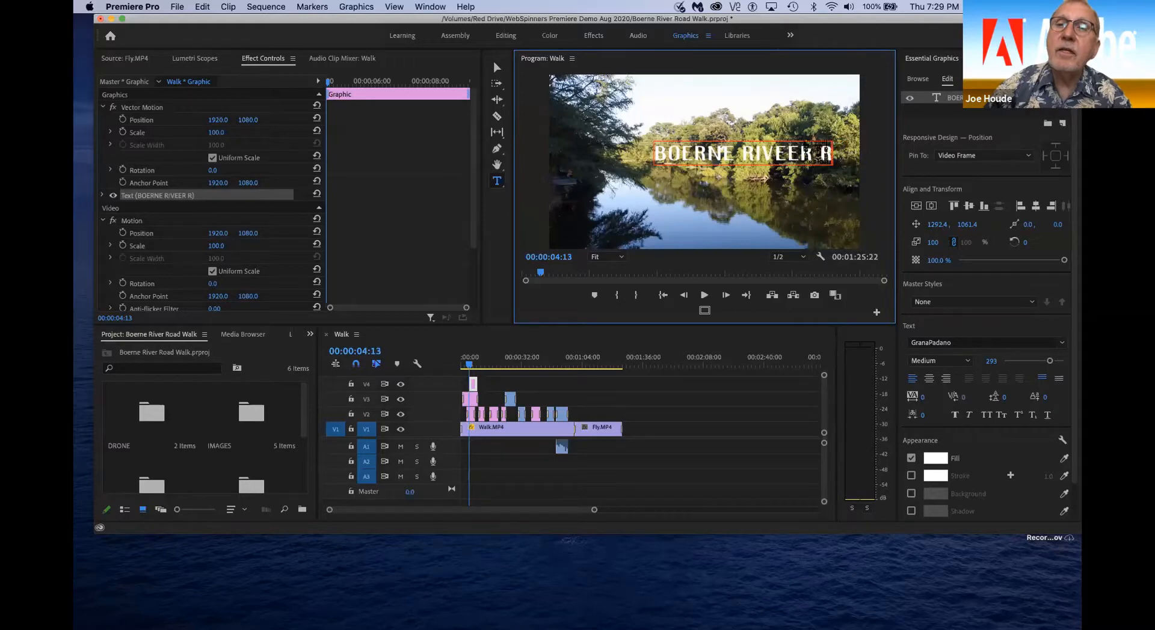
pyautogui.press('BackSpace')
pyautogui.press('BackSpace')
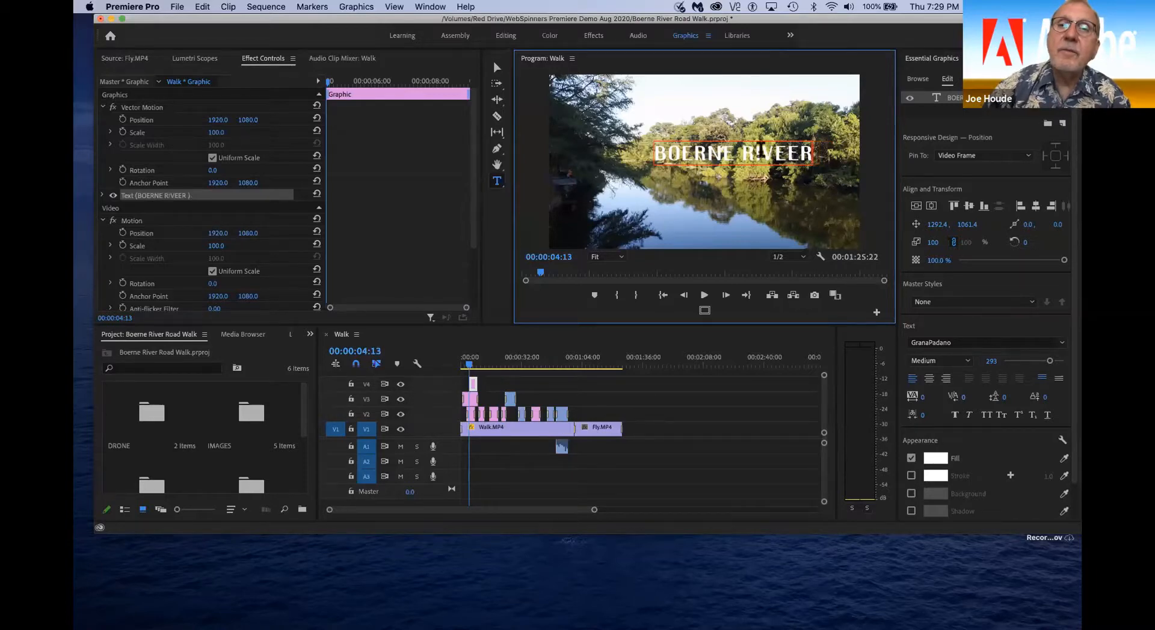
# Step: Replace all of the new graphic's draft wording with BOERNE RIVER ROAD PARK
pyautogui.doubleClick(761, 151)
pyautogui.click(763, 155)
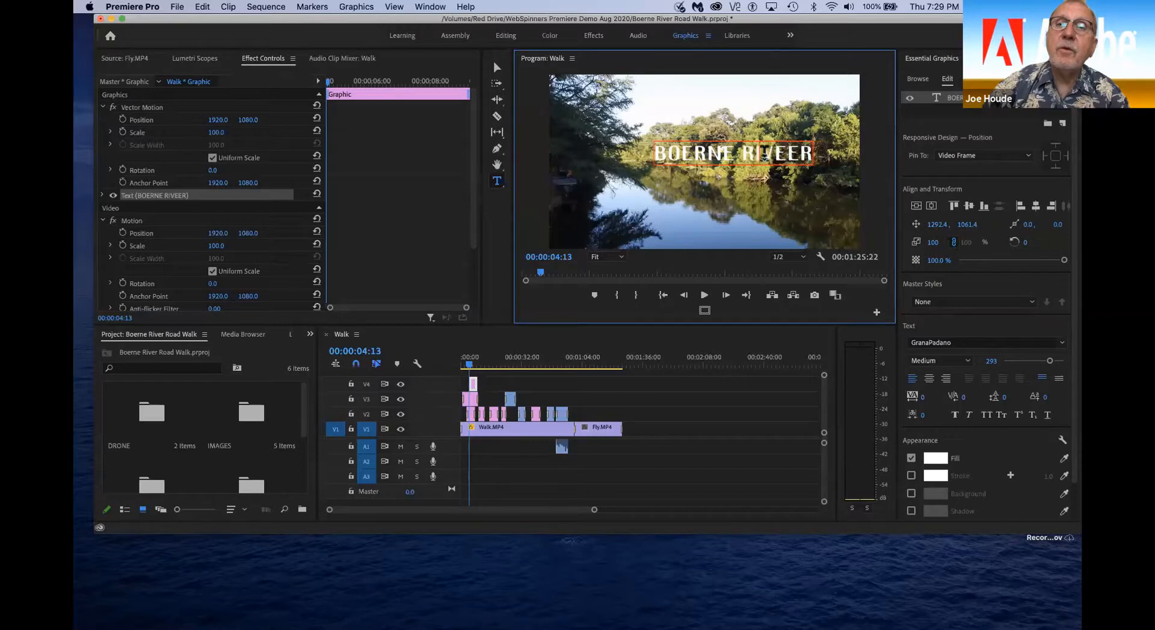
pyautogui.tripleClick(756, 152)
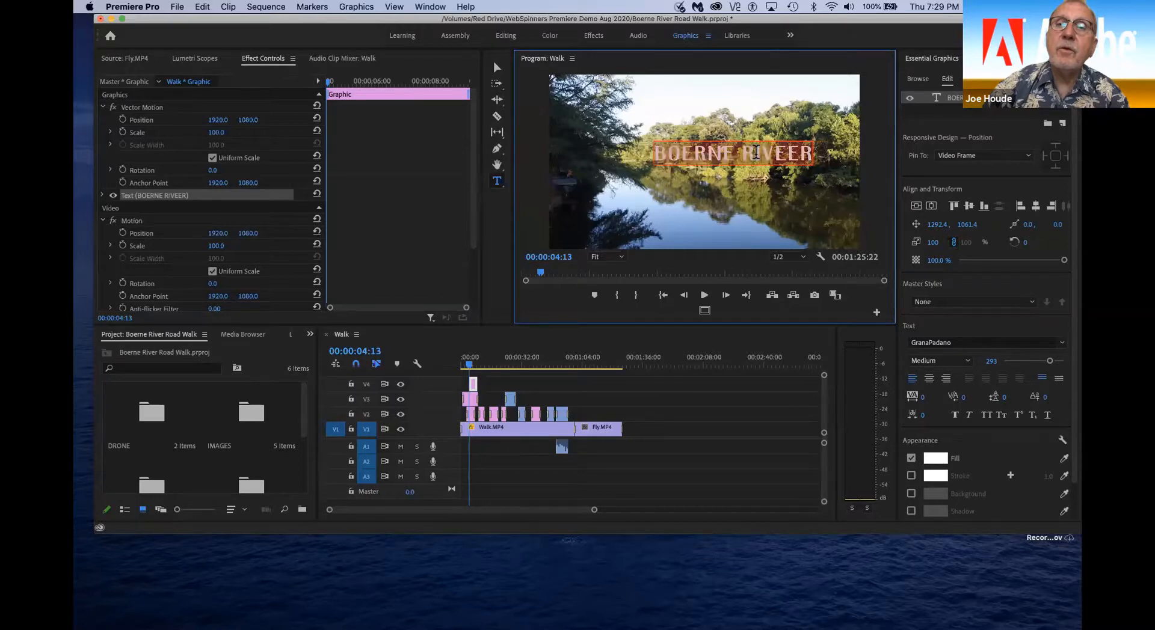
pyautogui.write('BO')
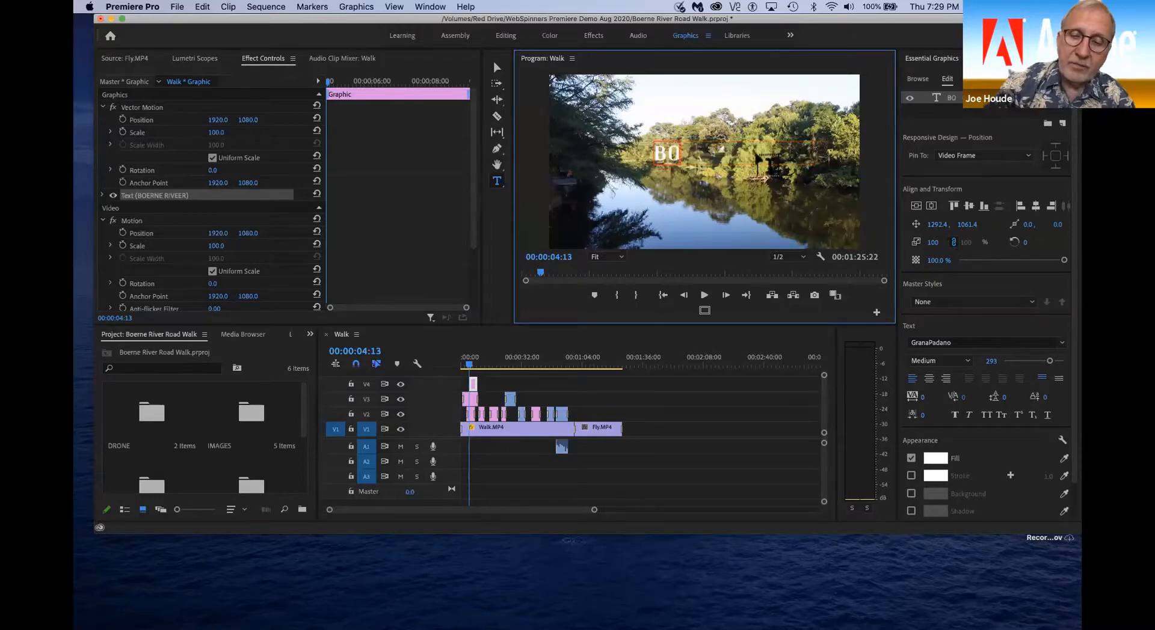
pyautogui.write('ERNE')
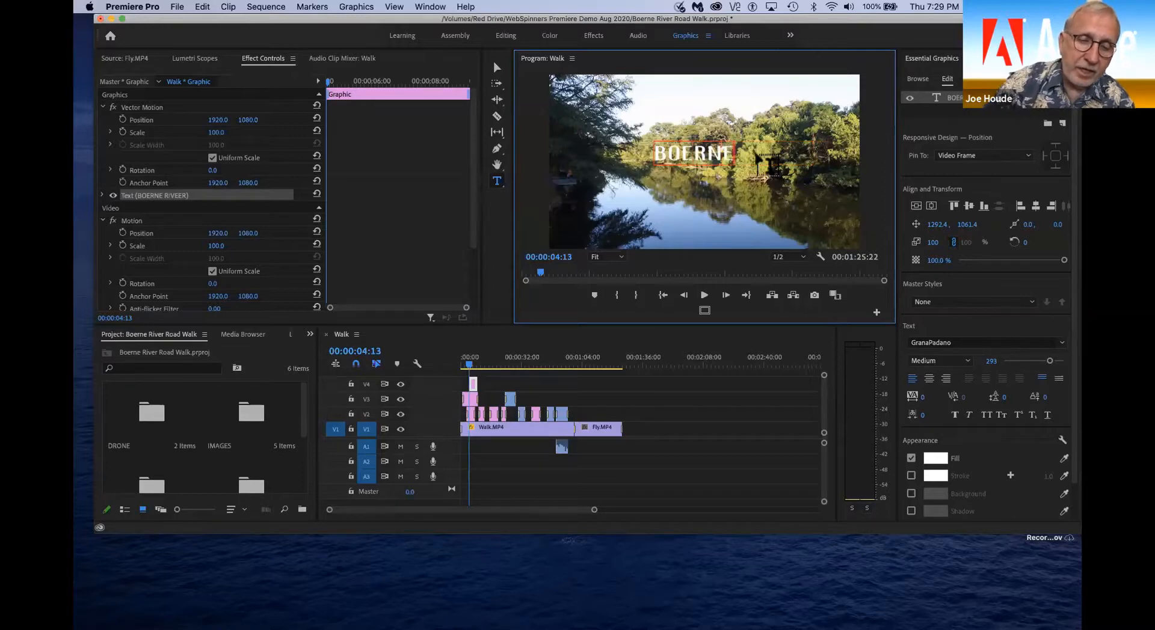
pyautogui.write(' RIVE')
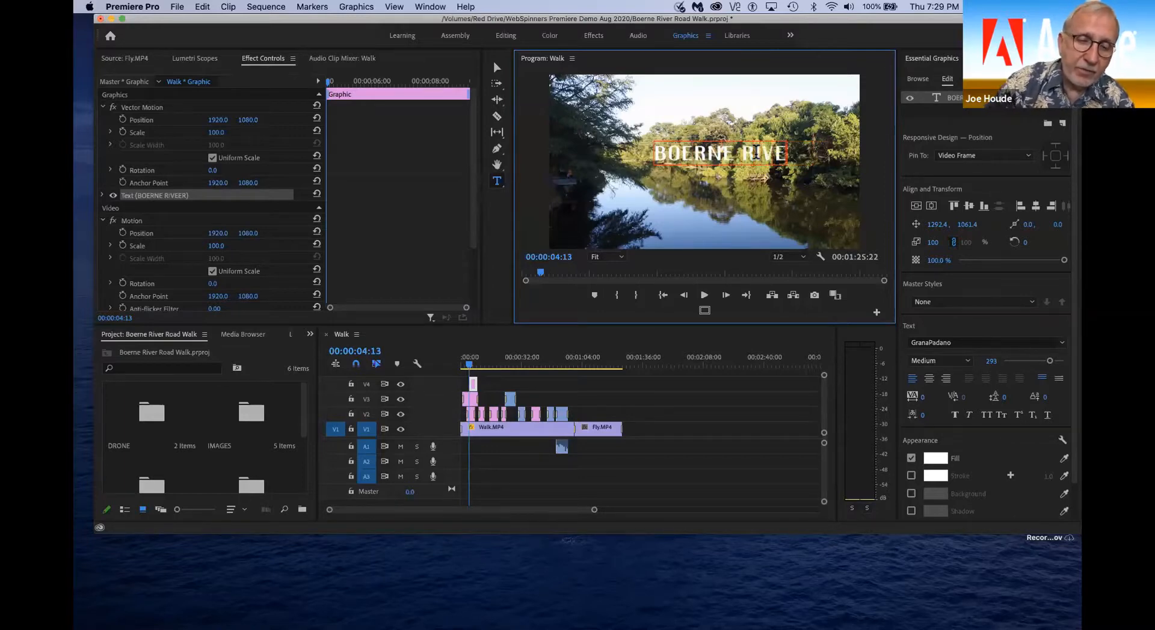
pyautogui.write('R ROAD')
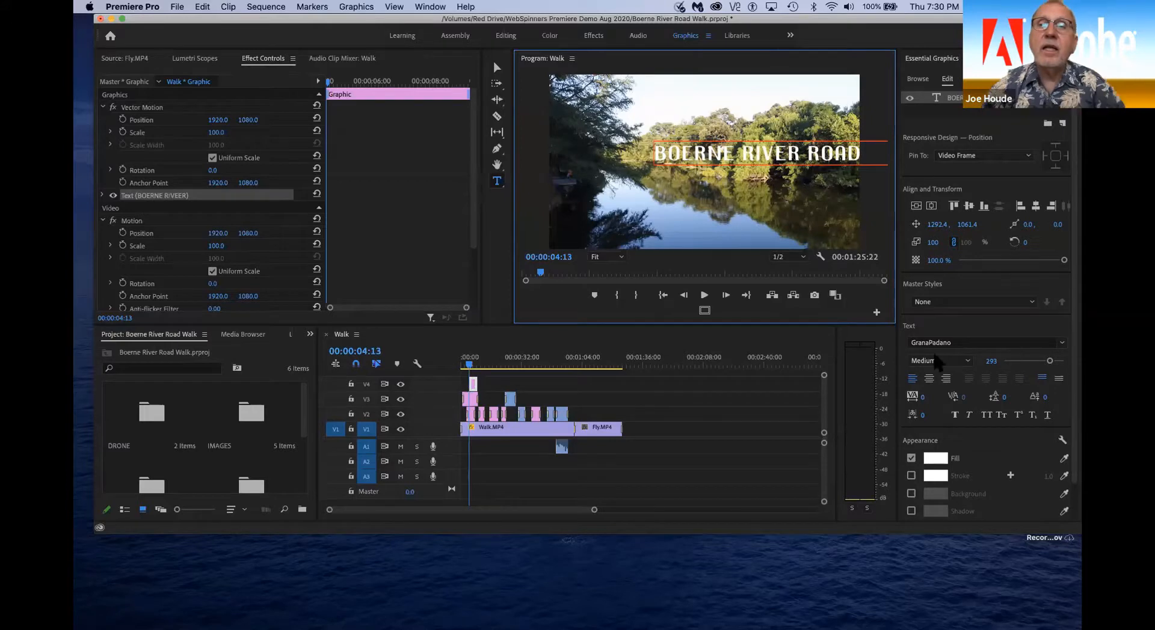
# Step: Centre-align the BOERNE RIVER ROAD PARK text and centre it vertically and horizontally in the frame
pyautogui.click(930, 376)
pyautogui.click(929, 378)
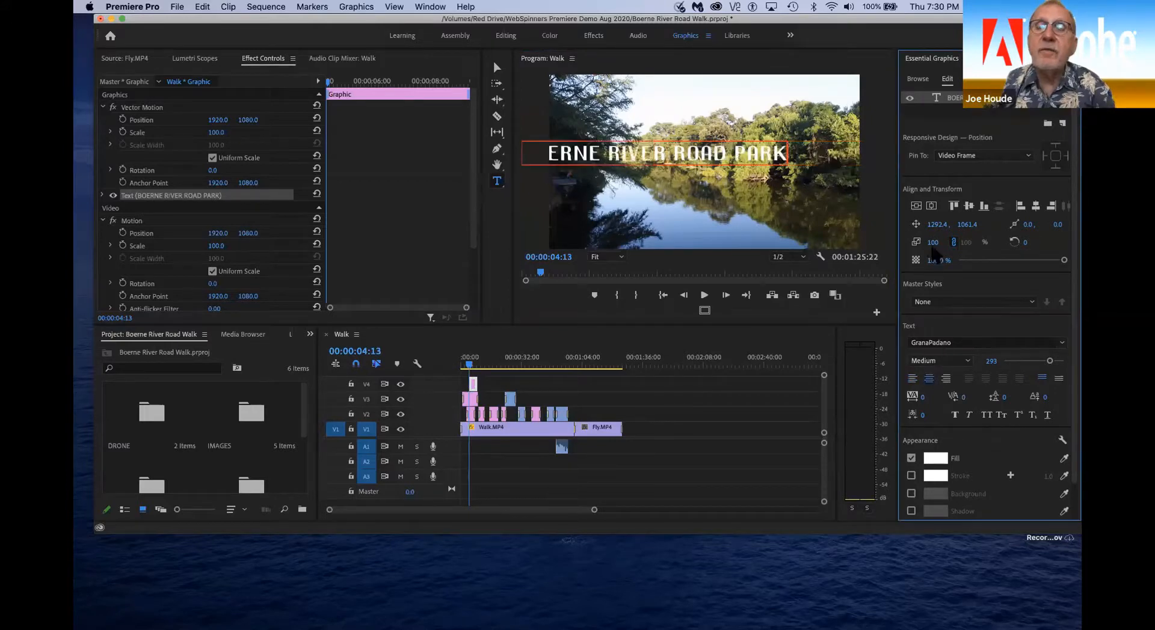
pyautogui.click(916, 206)
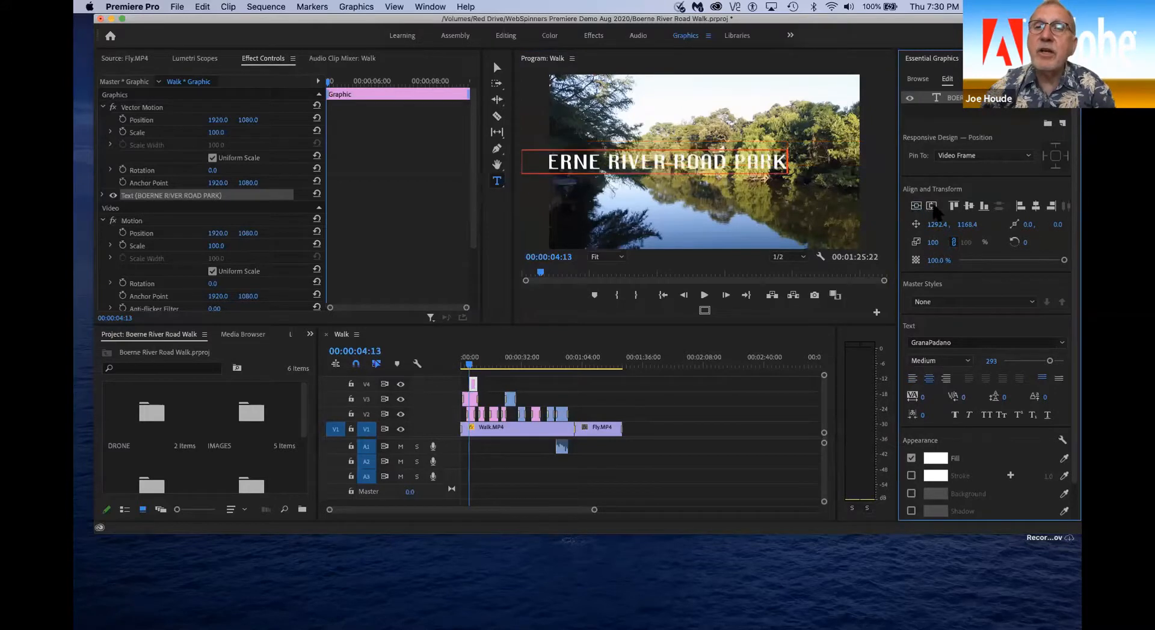
pyautogui.click(931, 206)
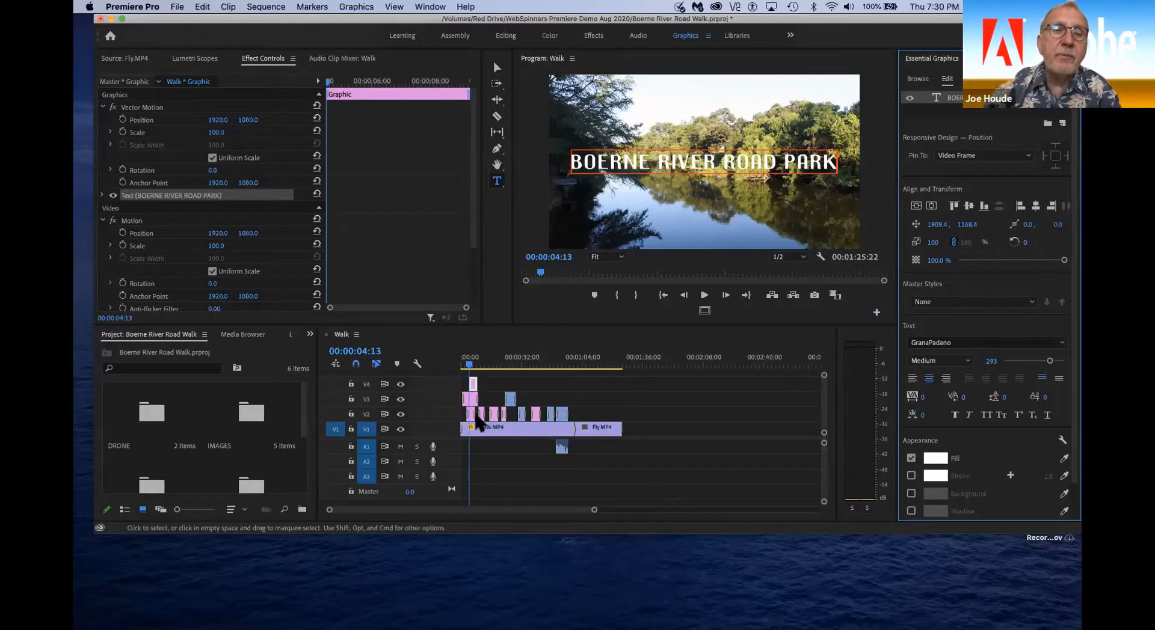
# Step: Delete the old V3 opening title, move the new V4 title to V3 at the sequence start, and play it
pyautogui.click(469, 398)
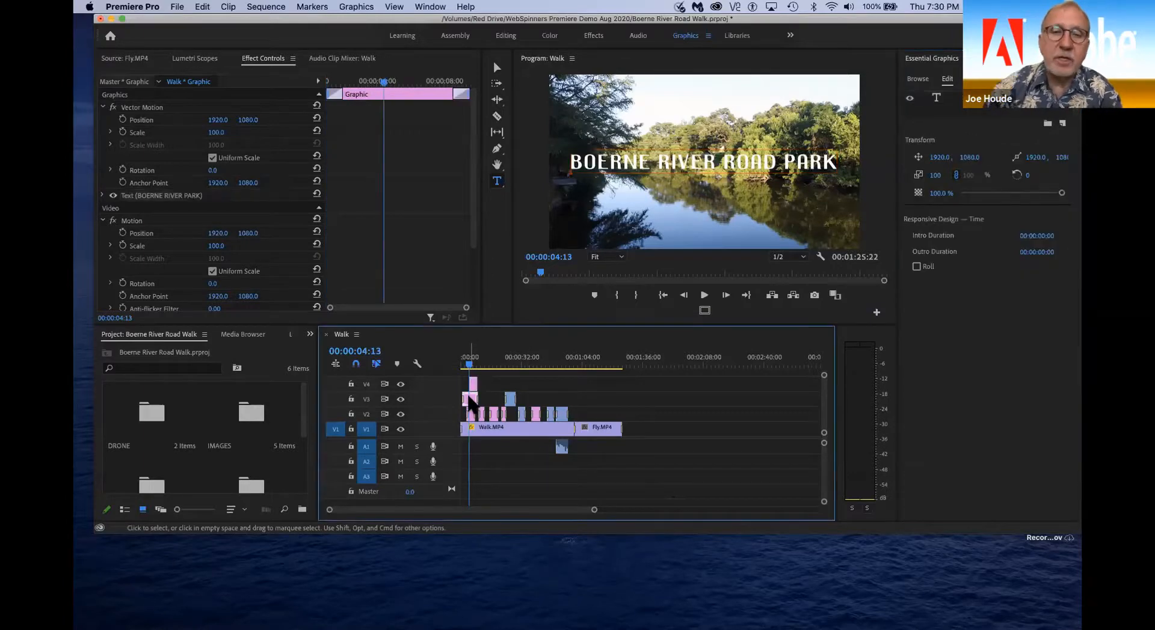
pyautogui.press('Delete')
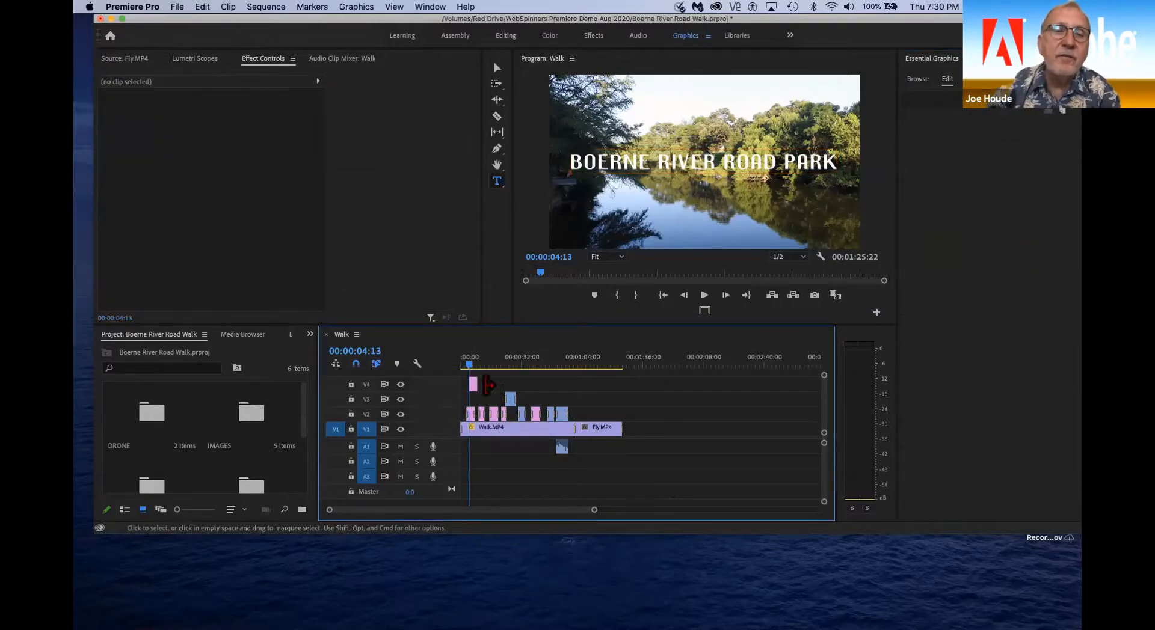
pyautogui.moveTo(473, 388); pyautogui.dragTo(444, 361)
pyautogui.press('space')
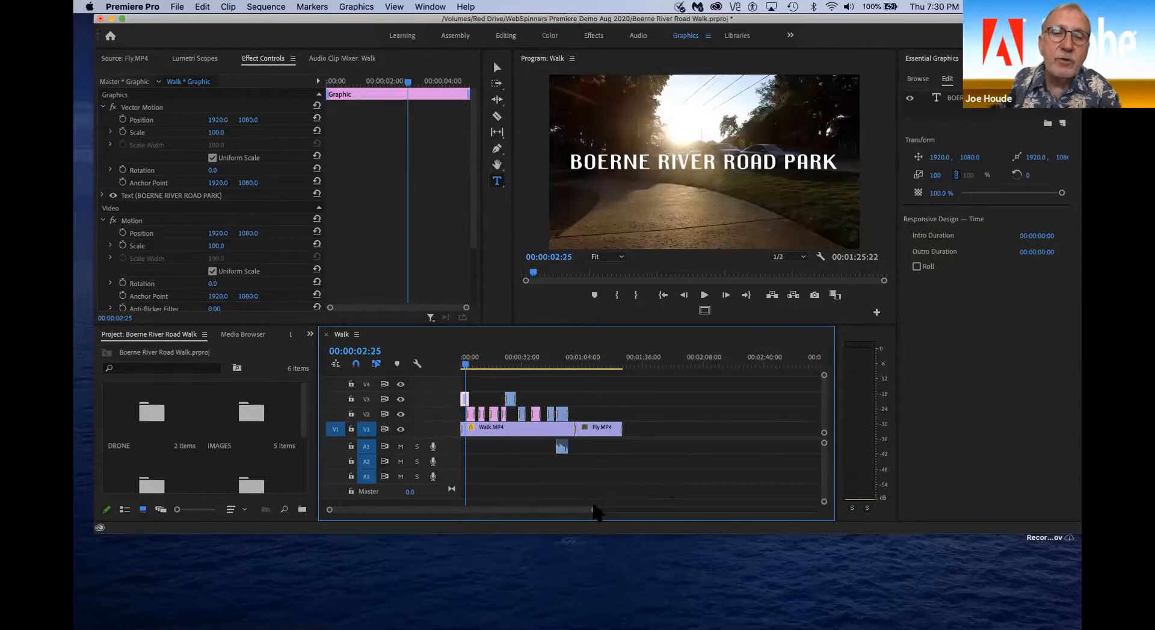
# Step: Apply the default Cross Dissolve to both ends of the V3 opening title
pyautogui.moveTo(595, 516); pyautogui.dragTo(427, 511)
pyautogui.press('=')
pyautogui.press('=')
pyautogui.press('=')
pyautogui.press('=')
pyautogui.press('=')
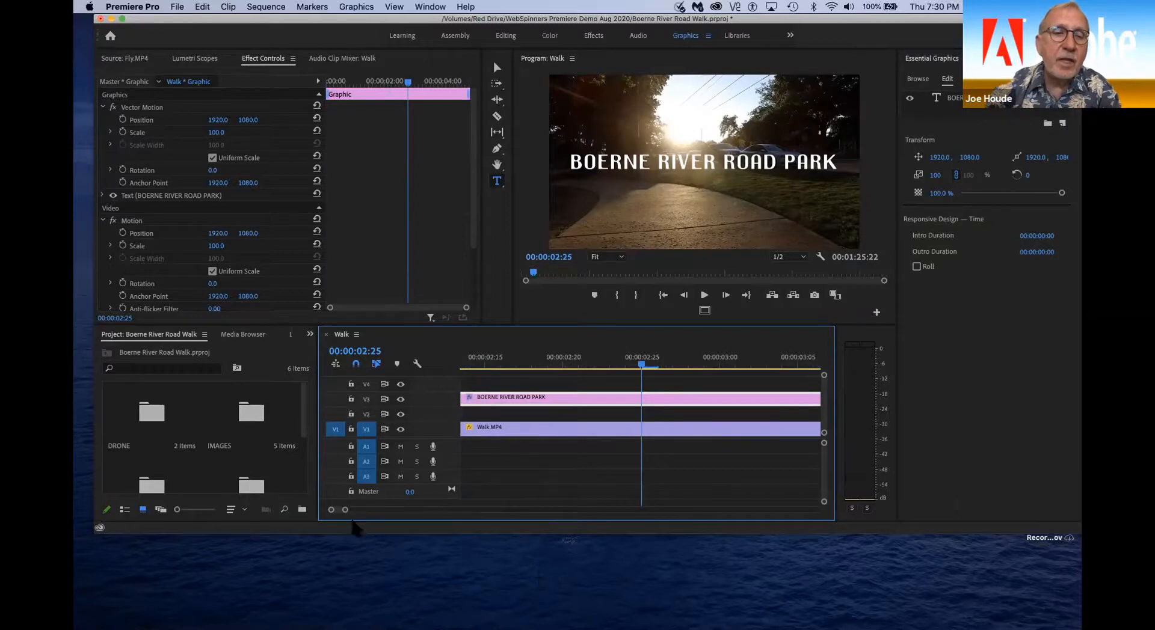
pyautogui.moveTo(345, 510); pyautogui.dragTo(400, 510)
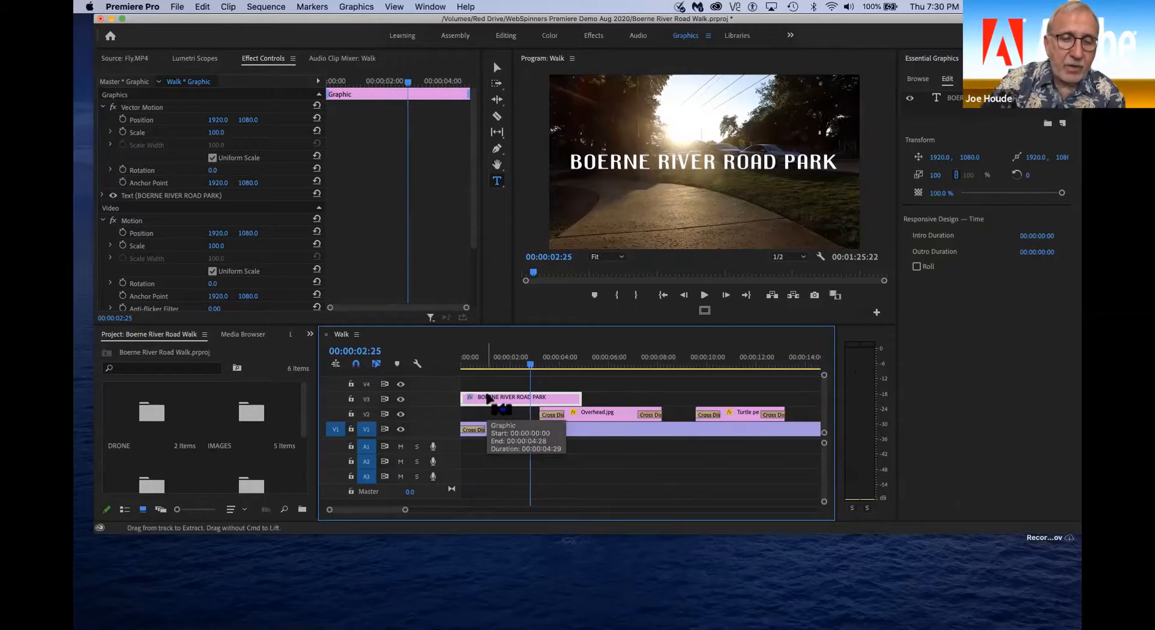
pyautogui.press('super+d')
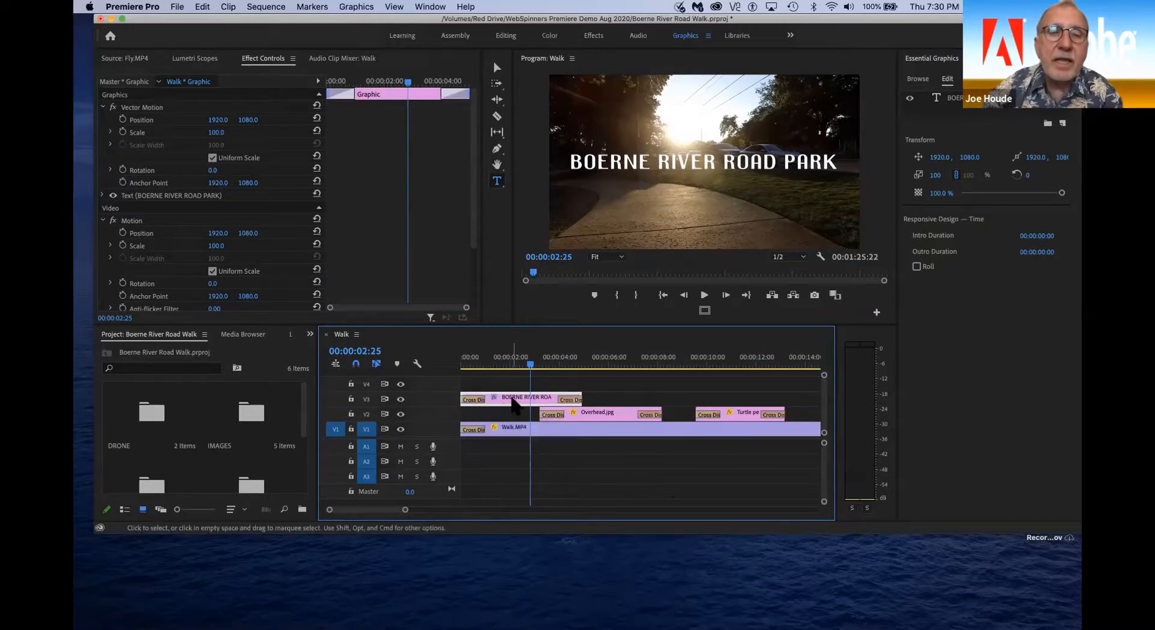
# Step: Move the V3 opening title to start at 00:00:01:00 and play the sequence from the beginning
pyautogui.moveTo(513, 402); pyautogui.dragTo(544, 399)
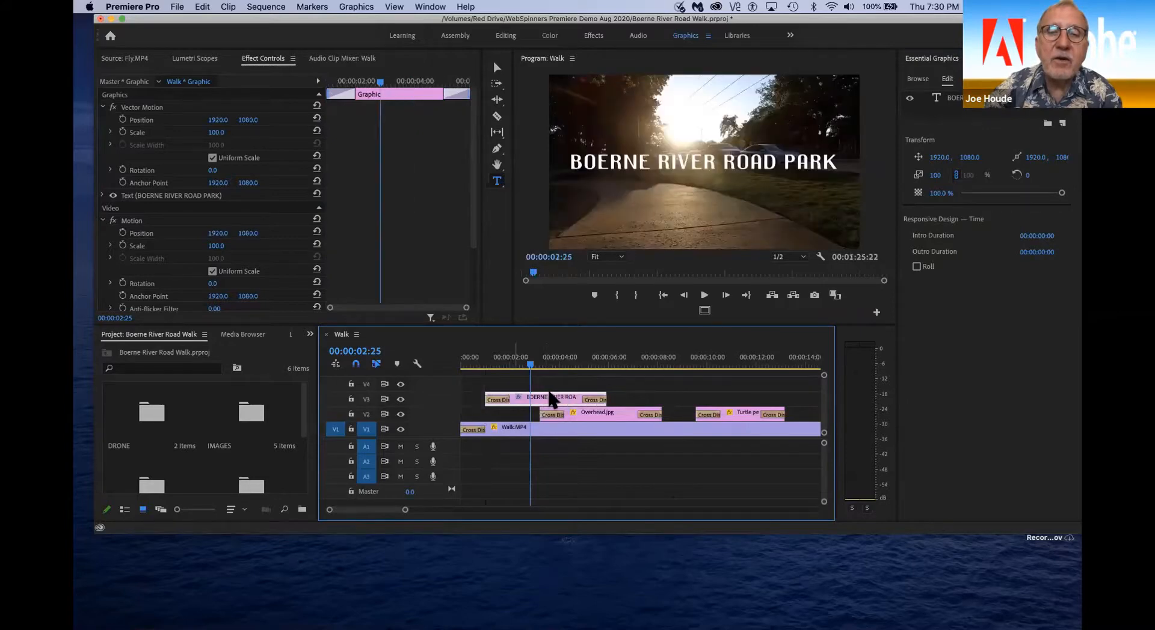
pyautogui.click(462, 363)
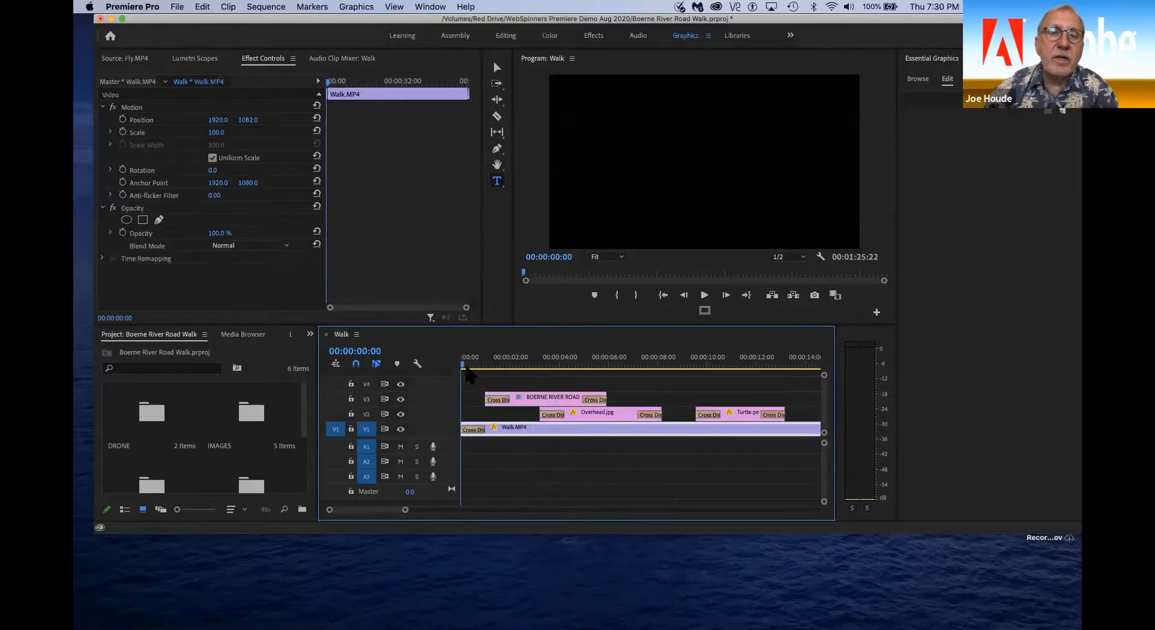
pyautogui.press('space')
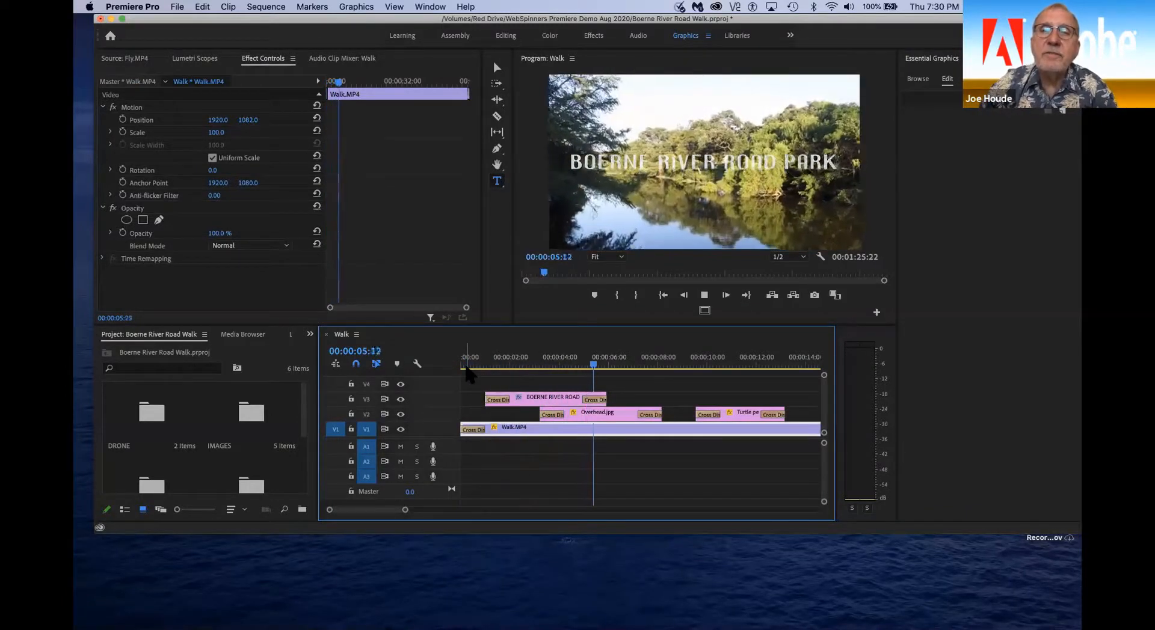
pyautogui.press('space')
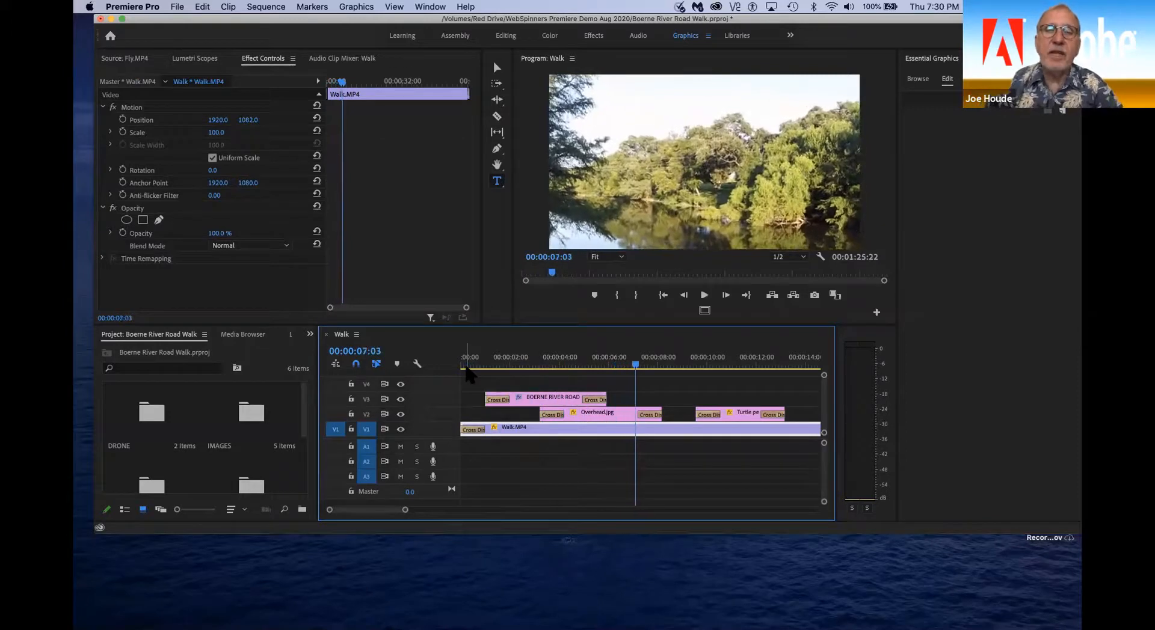
# Step: Duplicate the opening title on V3 over the last seconds of Fly.MP4 and play from 00:01:18:00
pyautogui.click(540, 397)
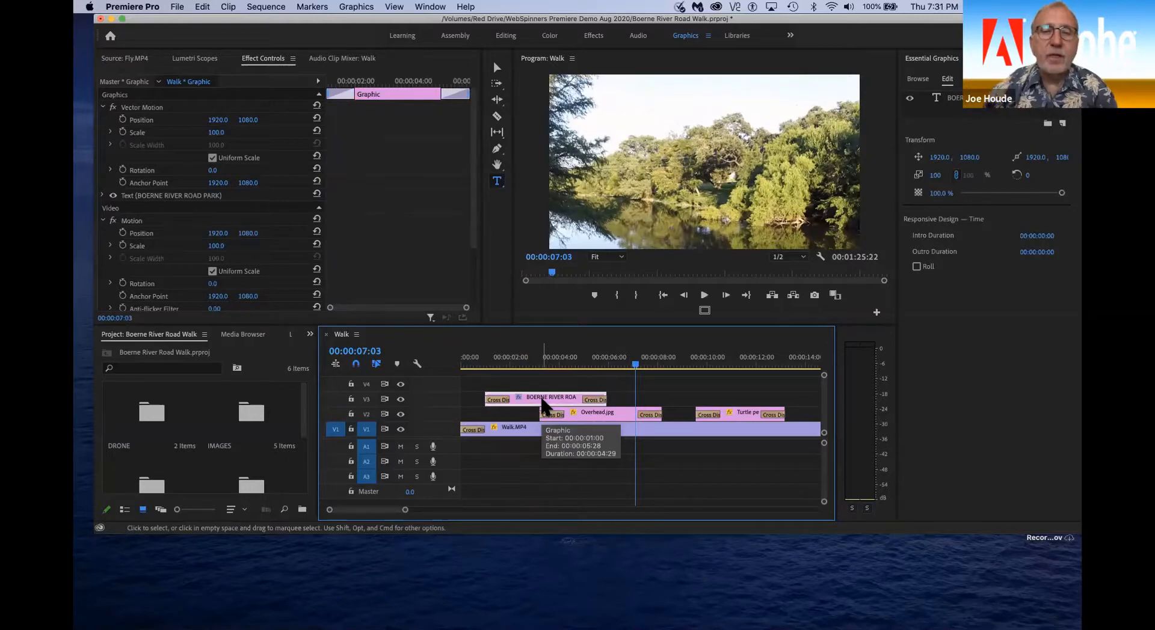
pyautogui.moveTo(405, 510); pyautogui.dragTo(512, 510)
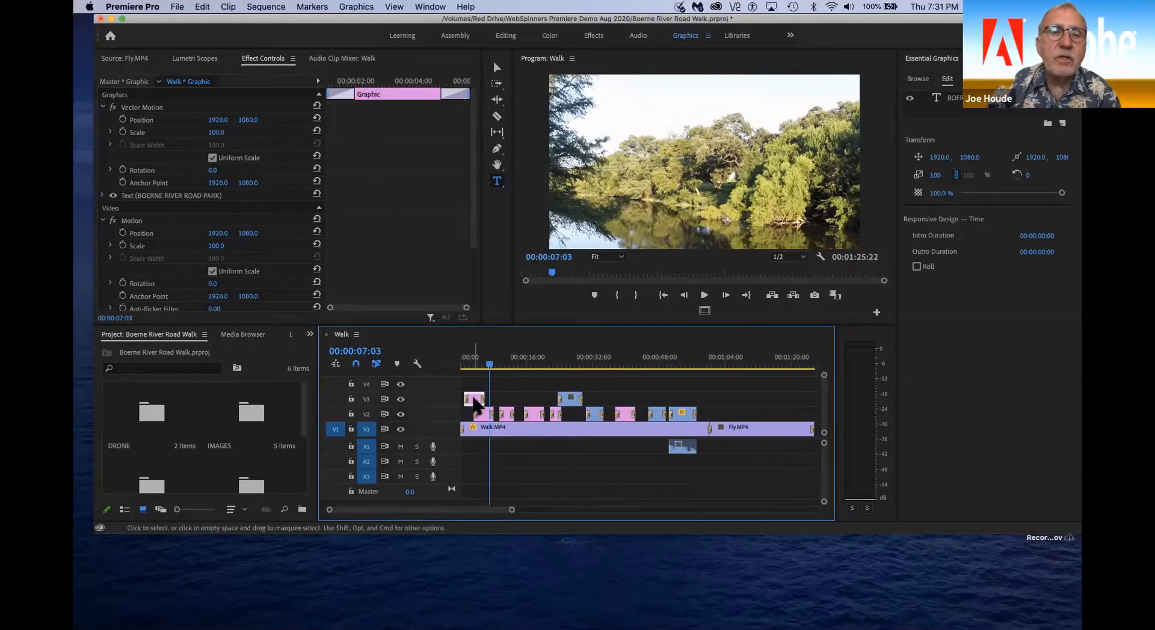
pyautogui.moveTo(474, 400); pyautogui.dragTo(785, 418)
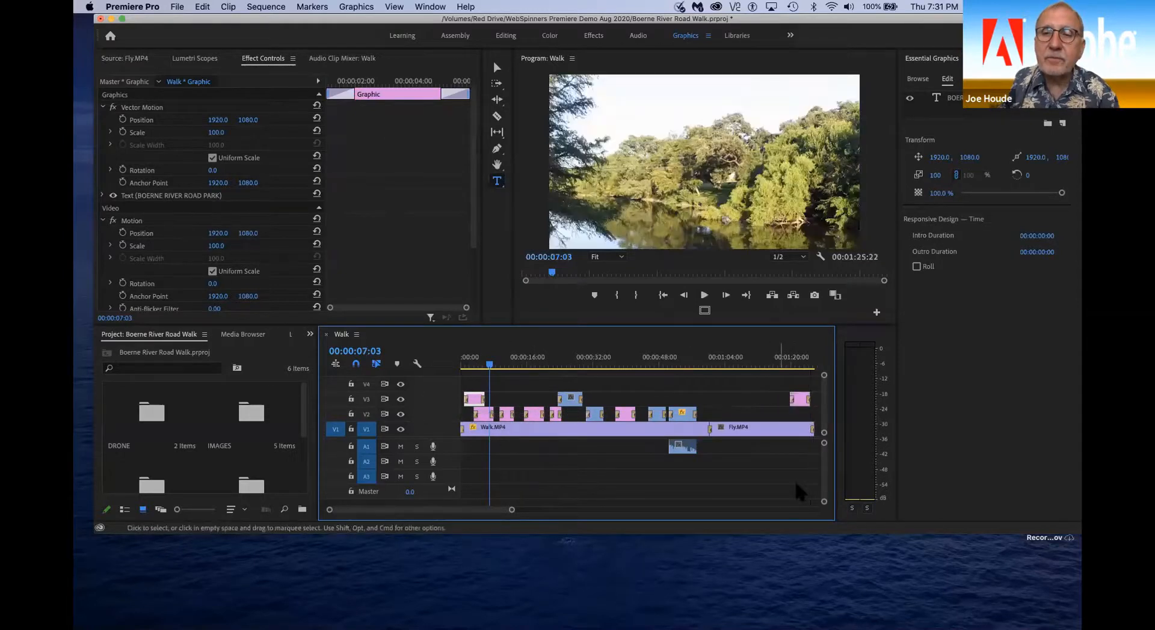
pyautogui.click(783, 362)
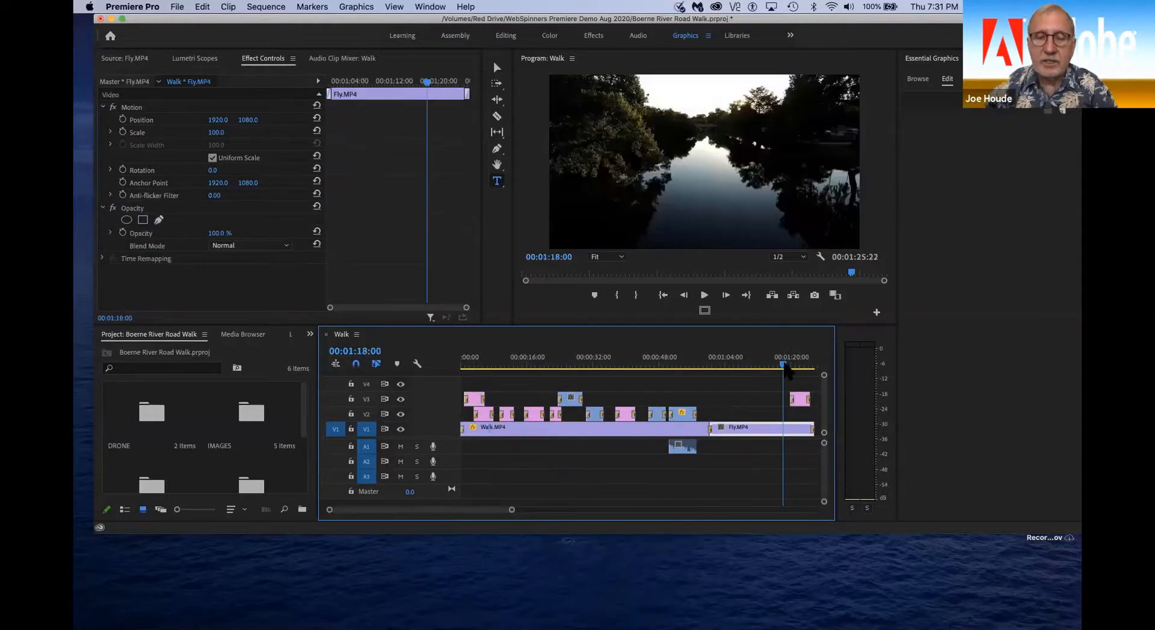
pyautogui.press('space')
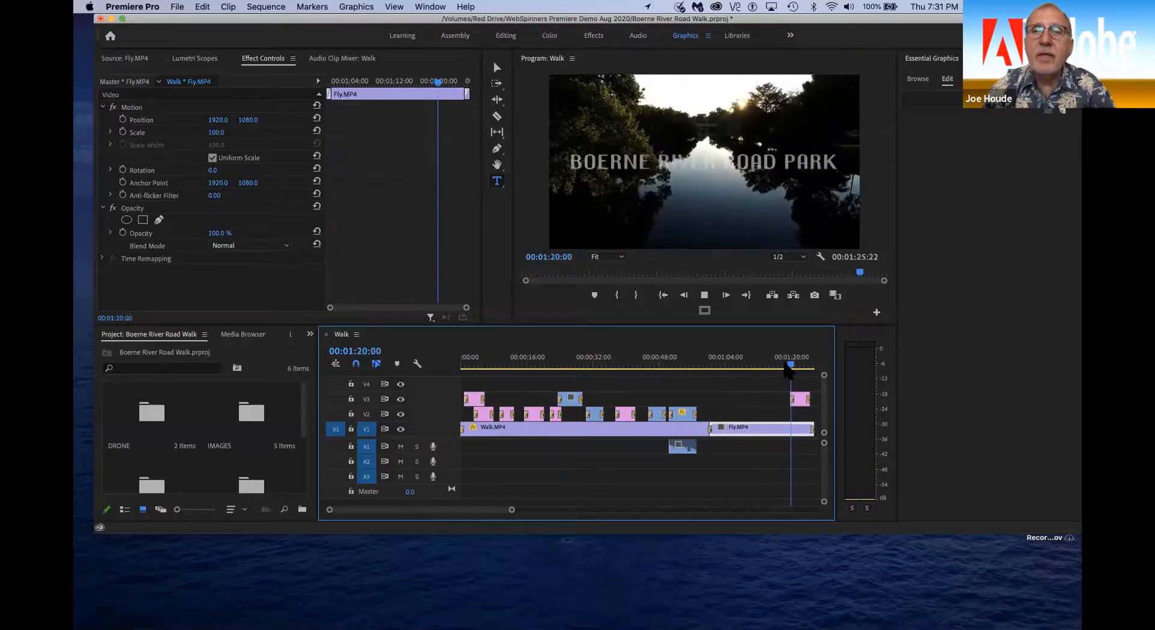
pyautogui.press('space')
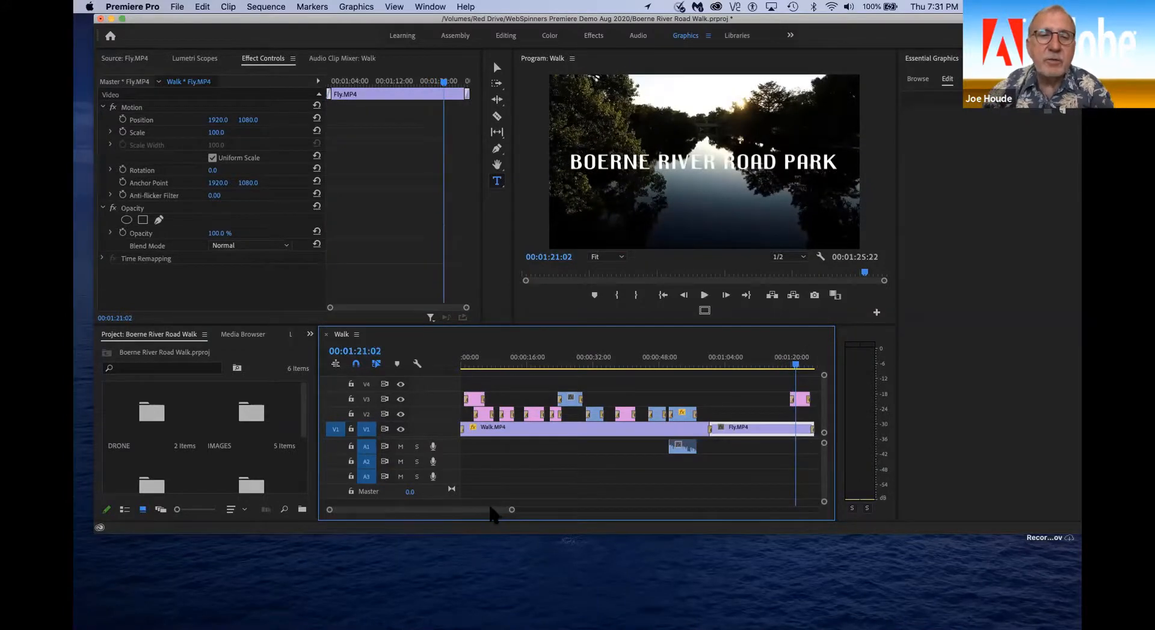
# Step: Extend the closing title's end on V3 past the end of Fly.MP4 to 00:01:33:13
pyautogui.moveTo(492, 515); pyautogui.dragTo(511, 514)
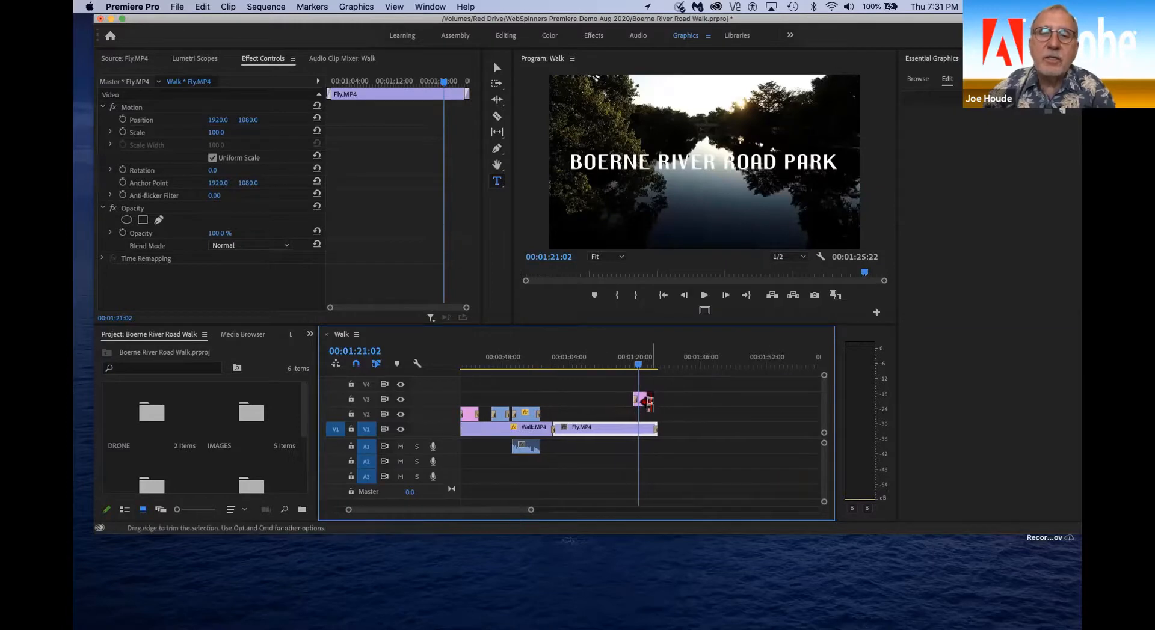
pyautogui.moveTo(649, 402); pyautogui.dragTo(691, 397)
pyautogui.click(719, 440)
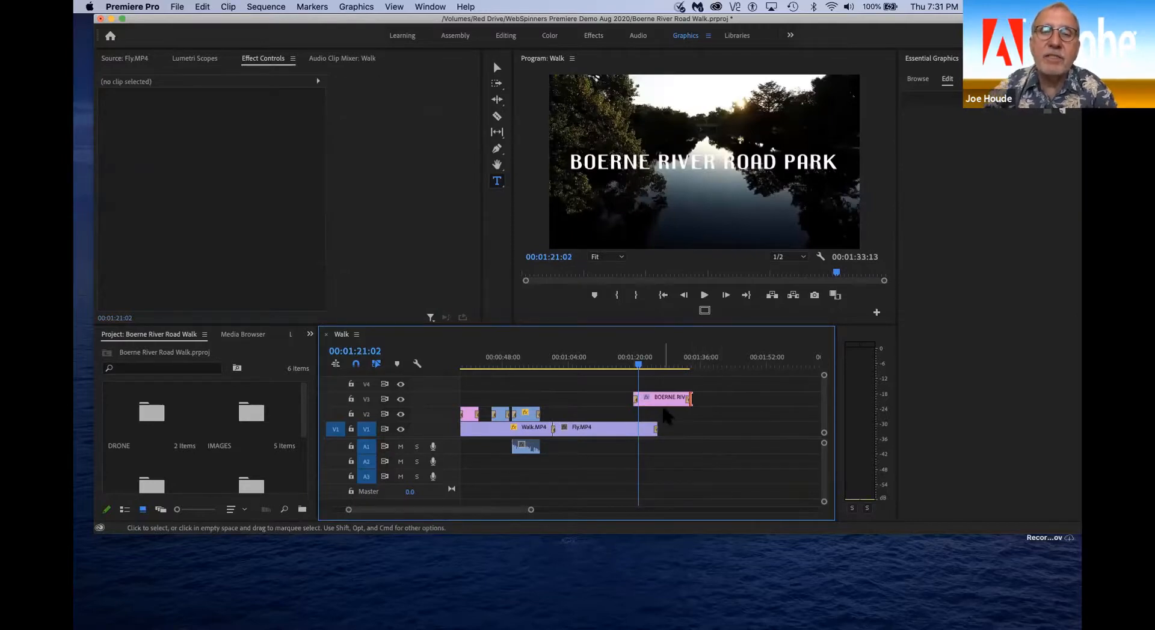
# Step: Lengthen the Cross Dissolve at the closing title's start to 00:00:04:20 and play the ending
pyautogui.click(636, 400)
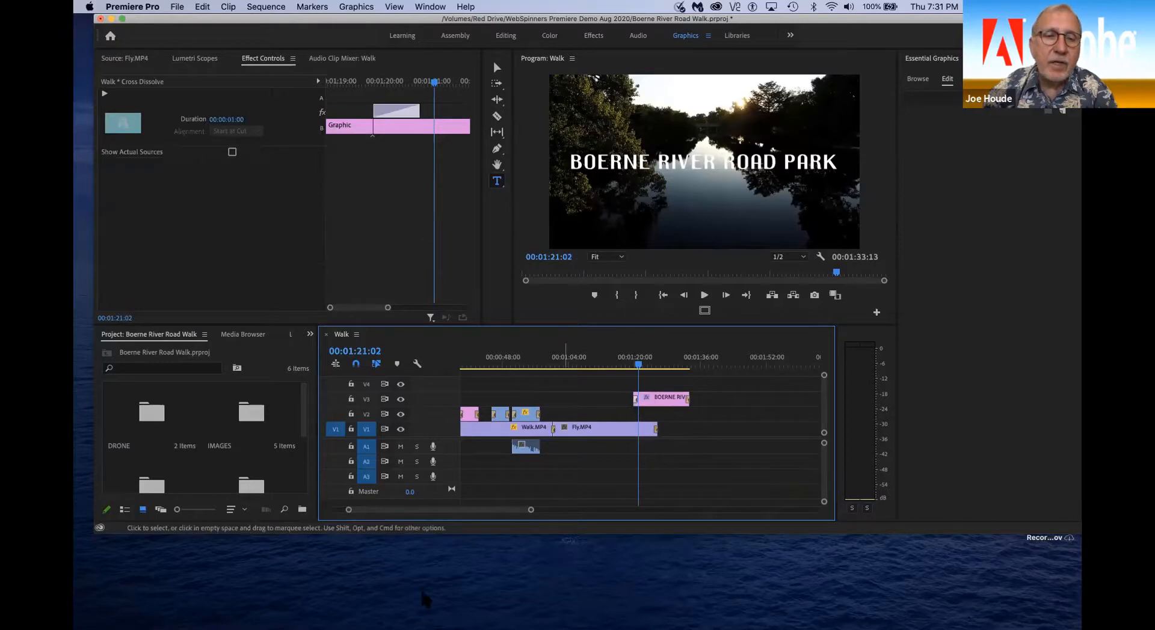
pyautogui.moveTo(532, 510); pyautogui.dragTo(491, 508)
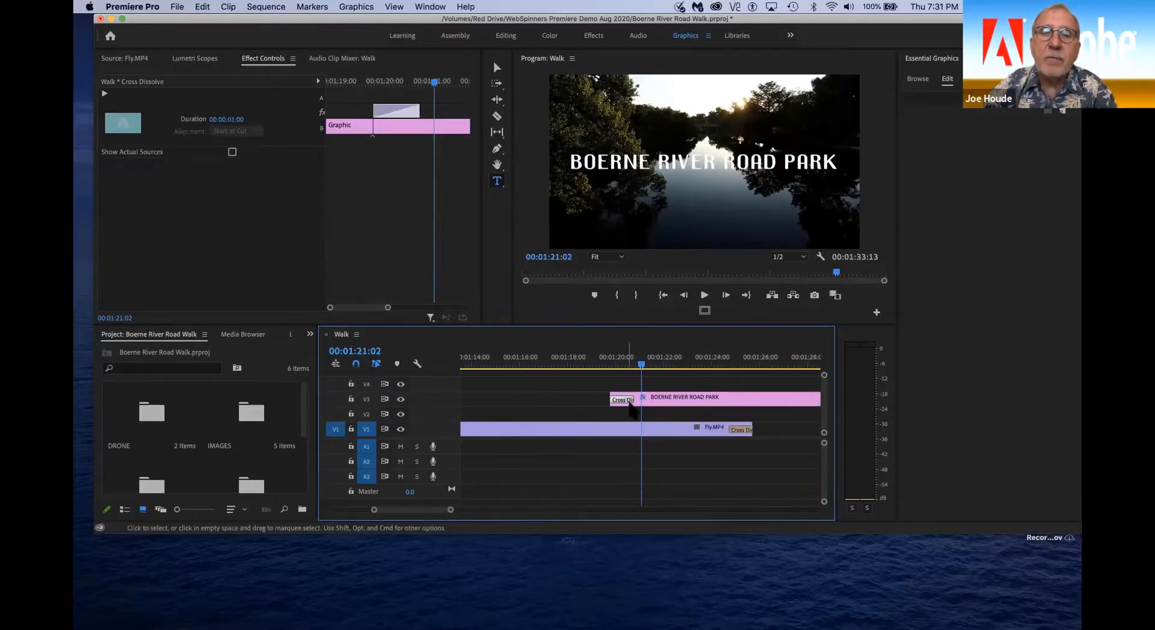
pyautogui.moveTo(635, 400); pyautogui.dragTo(720, 400)
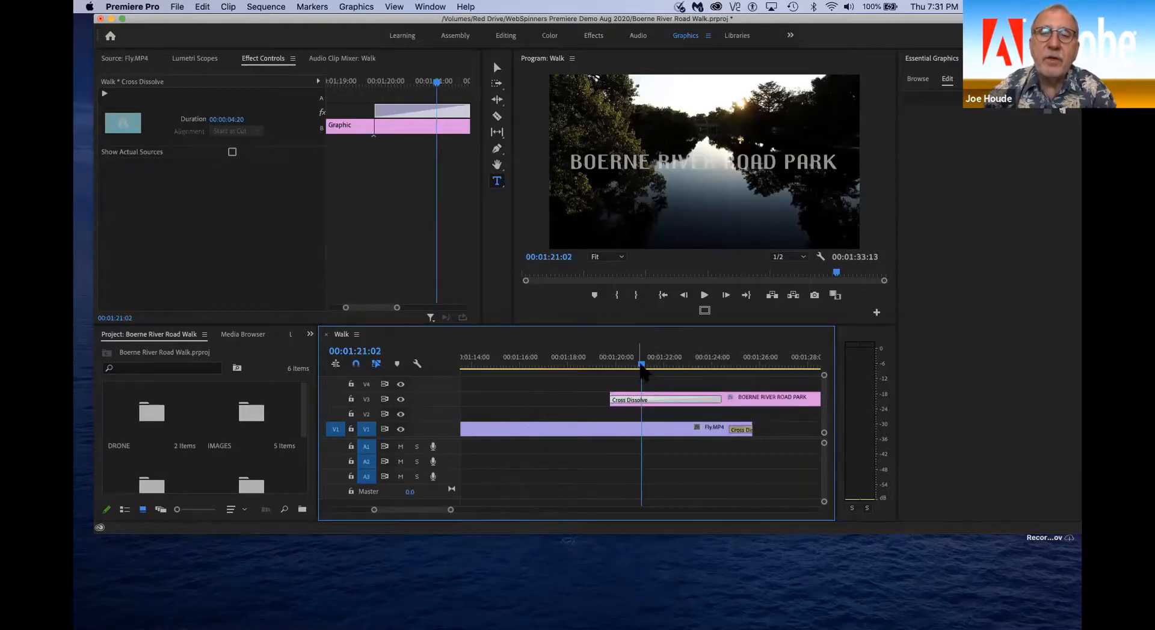
pyautogui.click(582, 366)
pyautogui.press('space')
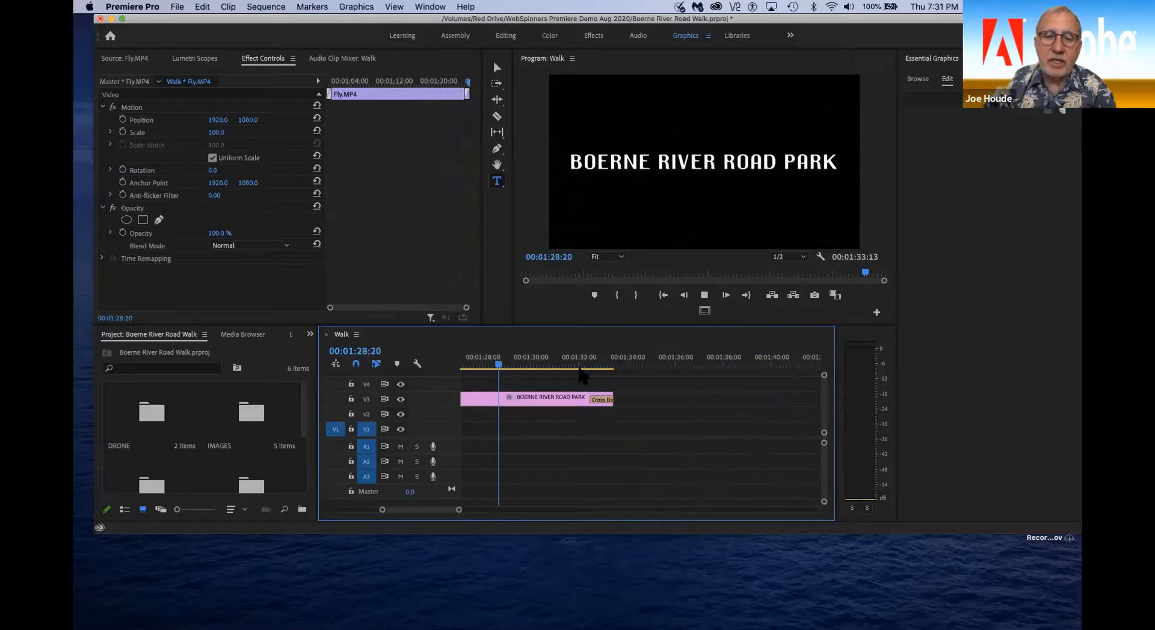
pyautogui.press('space')
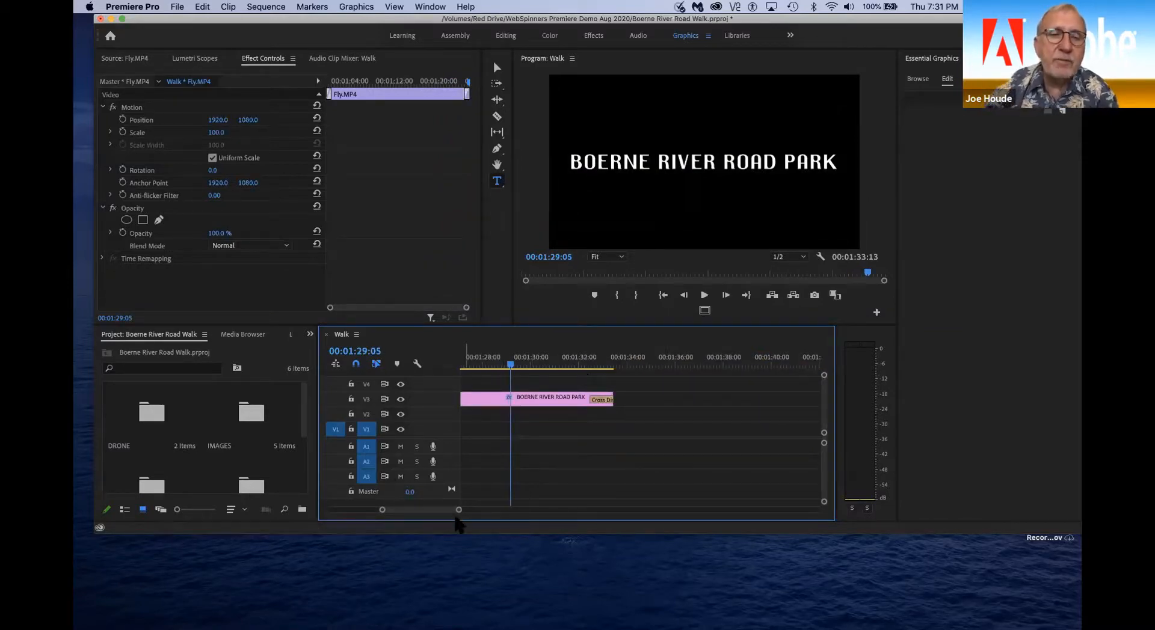
# Step: Open the SFX bin and listen to the park pond birds and town park with pond ambience loops
pyautogui.moveTo(459, 515); pyautogui.dragTo(581, 515)
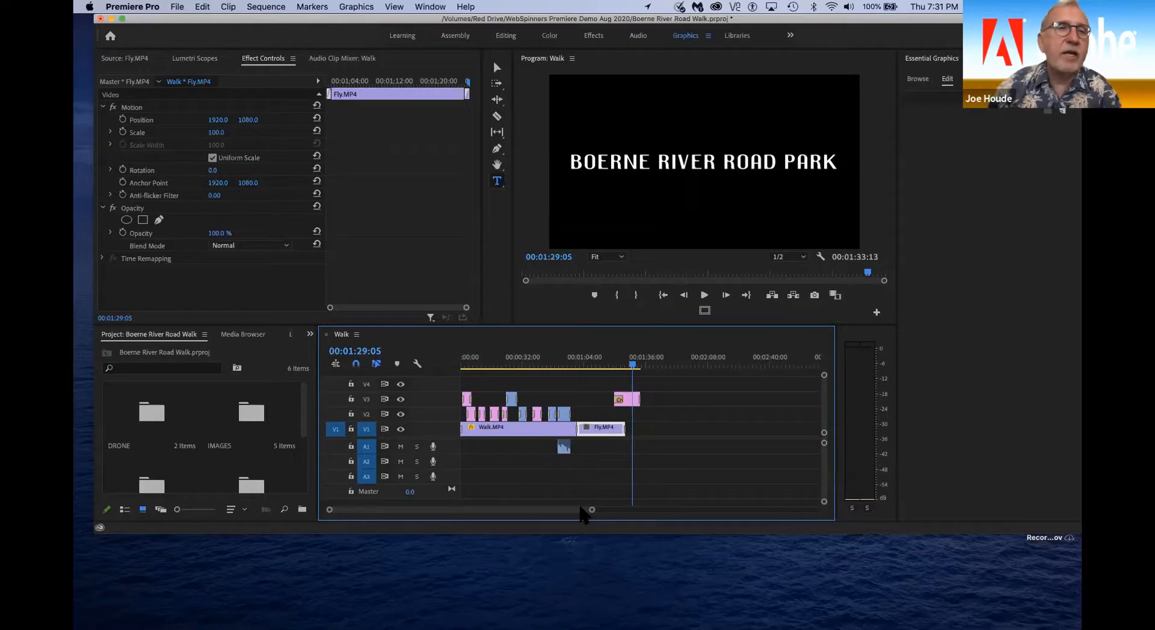
pyautogui.scroll(-3, 203, 463)
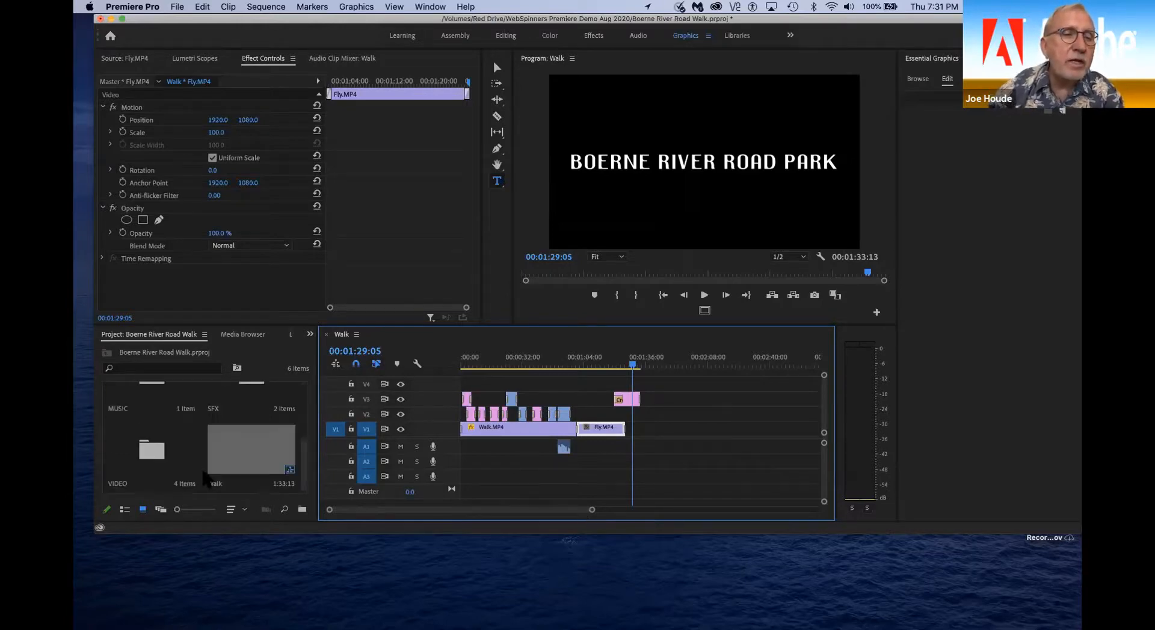
pyautogui.scroll(3, 149, 417)
pyautogui.click(106, 353)
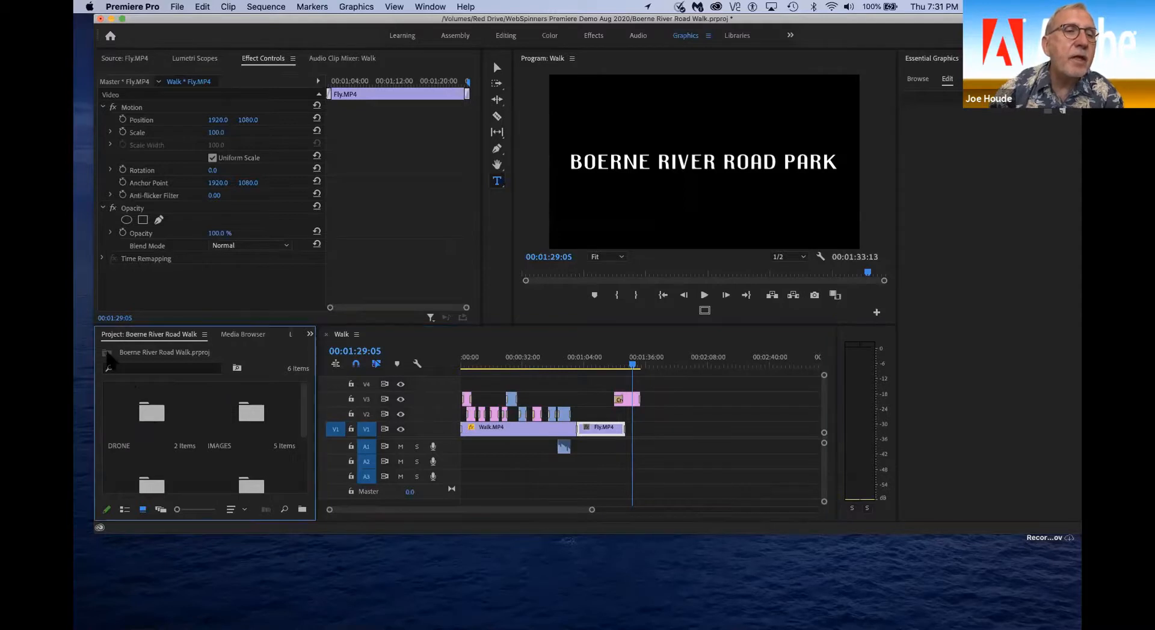
pyautogui.scroll(-2, 274, 450)
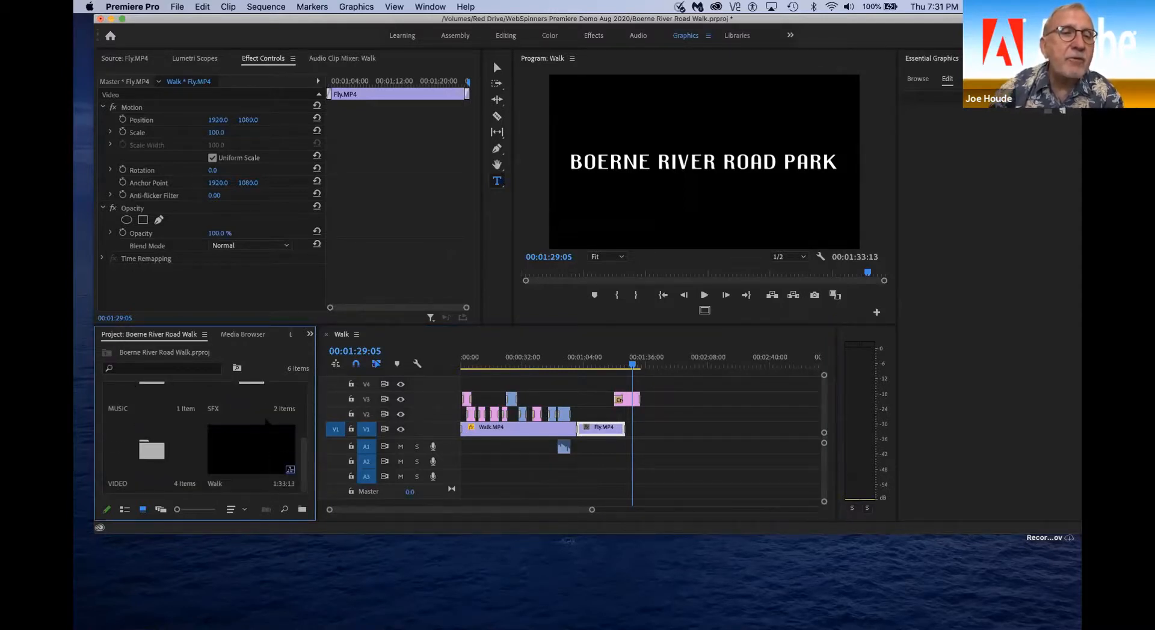
pyautogui.doubleClick(242, 412)
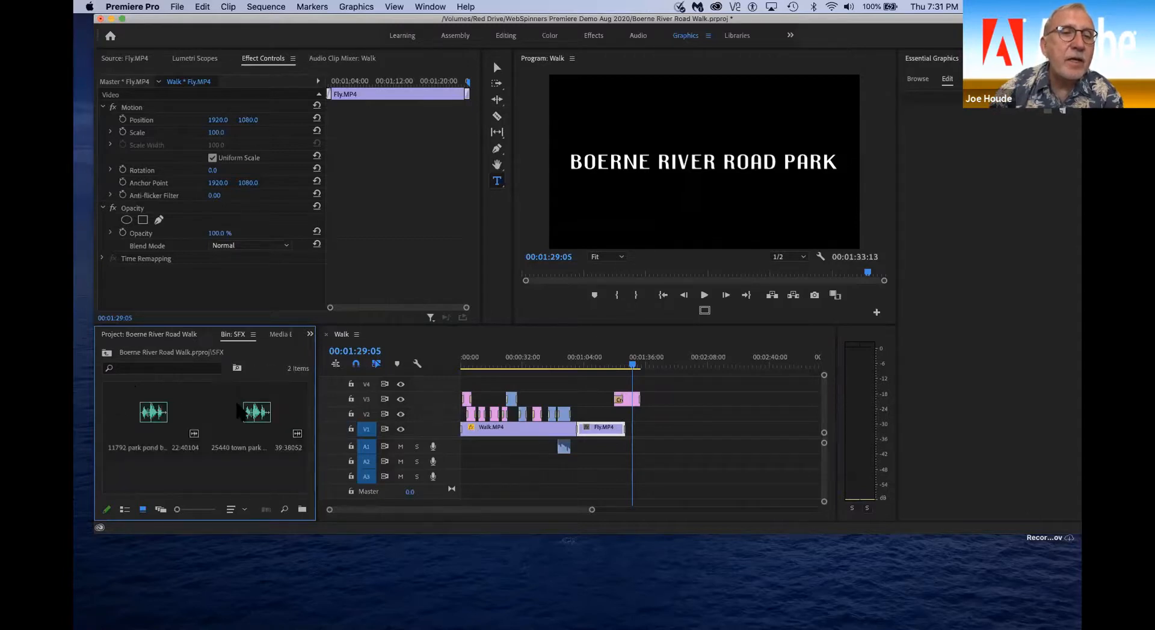
pyautogui.doubleClick(152, 415)
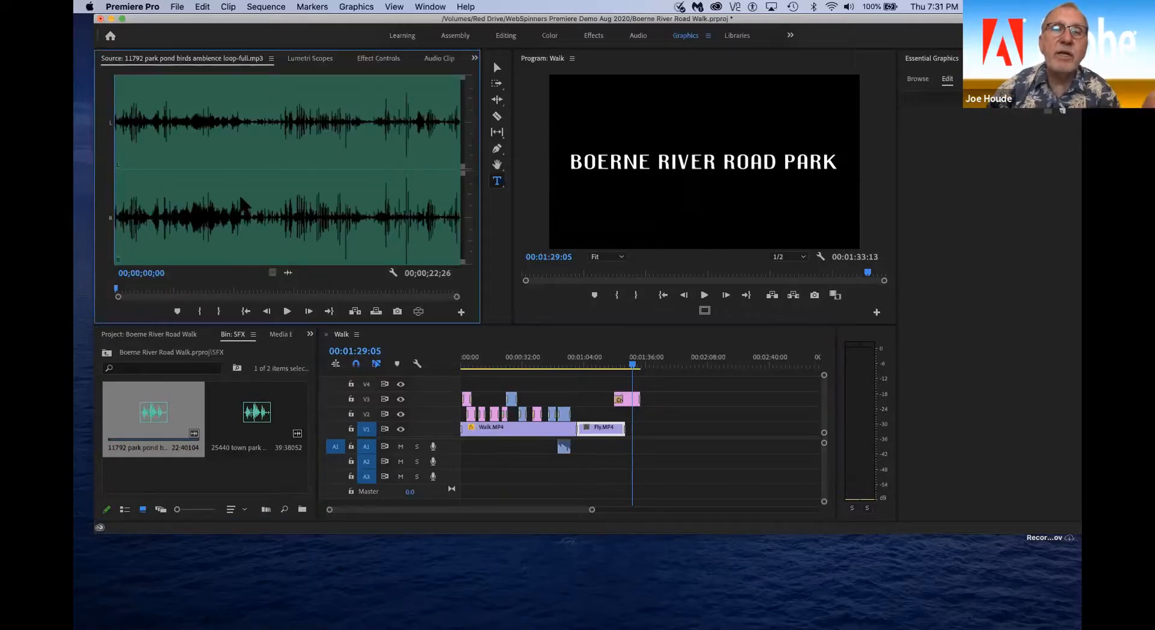
pyautogui.click(288, 311)
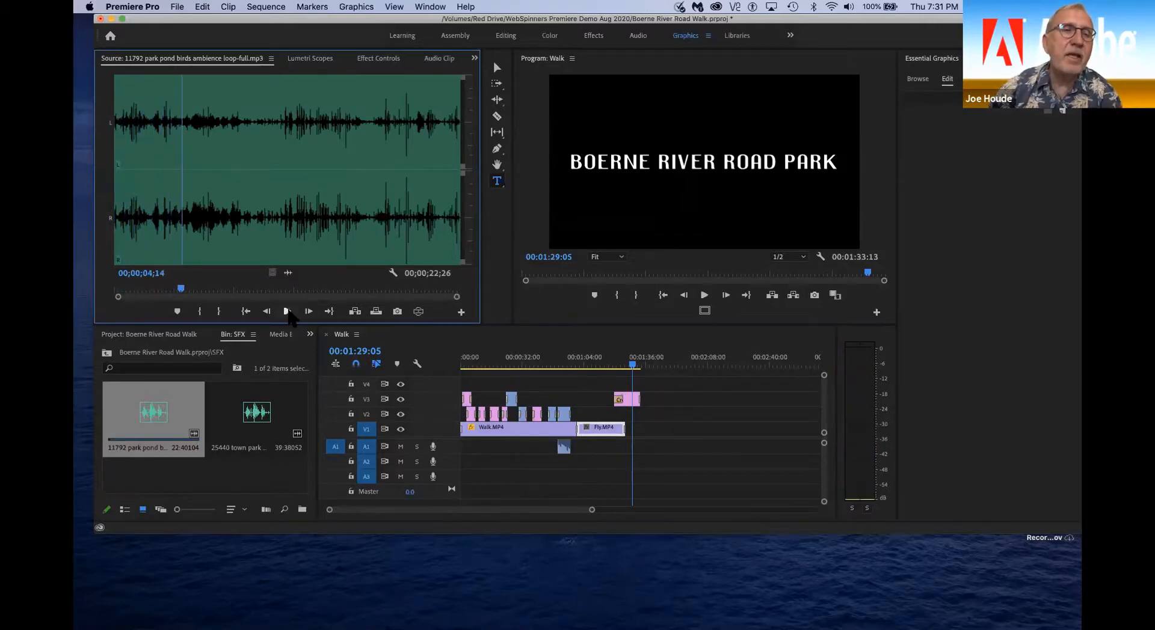
pyautogui.doubleClick(256, 415)
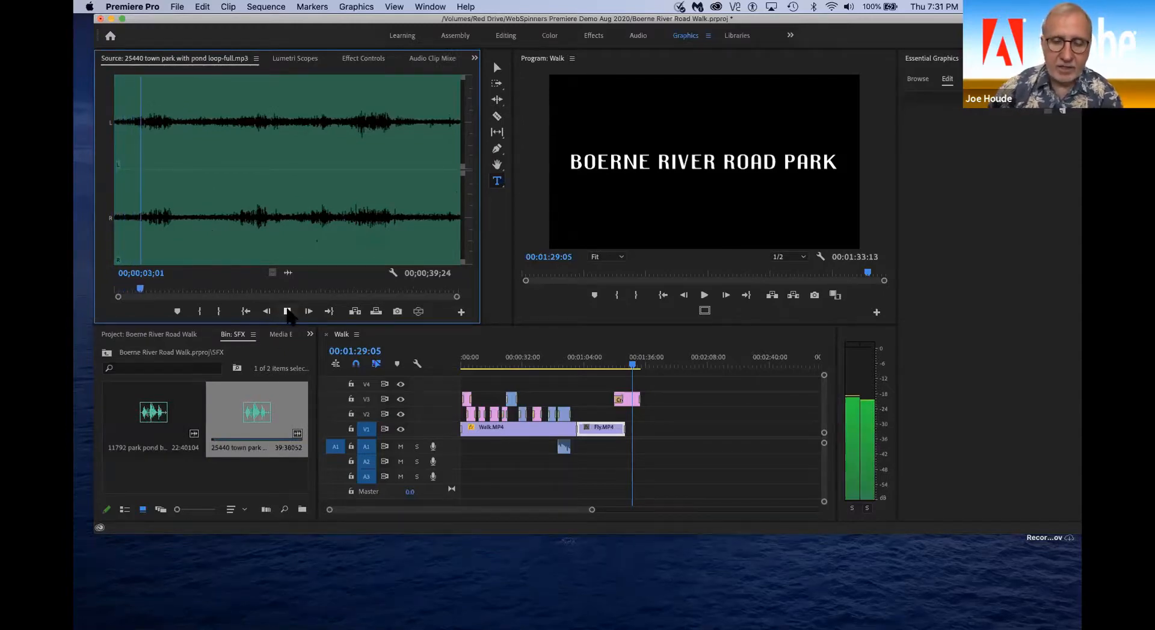
pyautogui.click(287, 311)
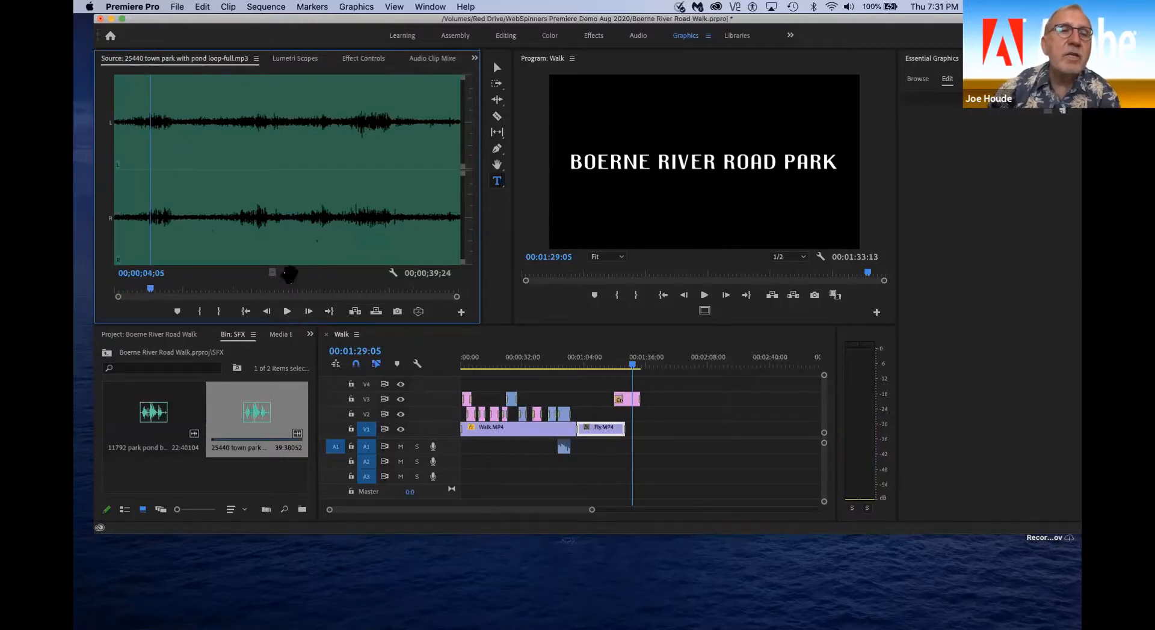
# Step: Place the 25440 town park with pond loop on A2 near the sequence start and duplicate it twice, end to end, past the closing title
pyautogui.moveTo(289, 275); pyautogui.dragTo(468, 461)
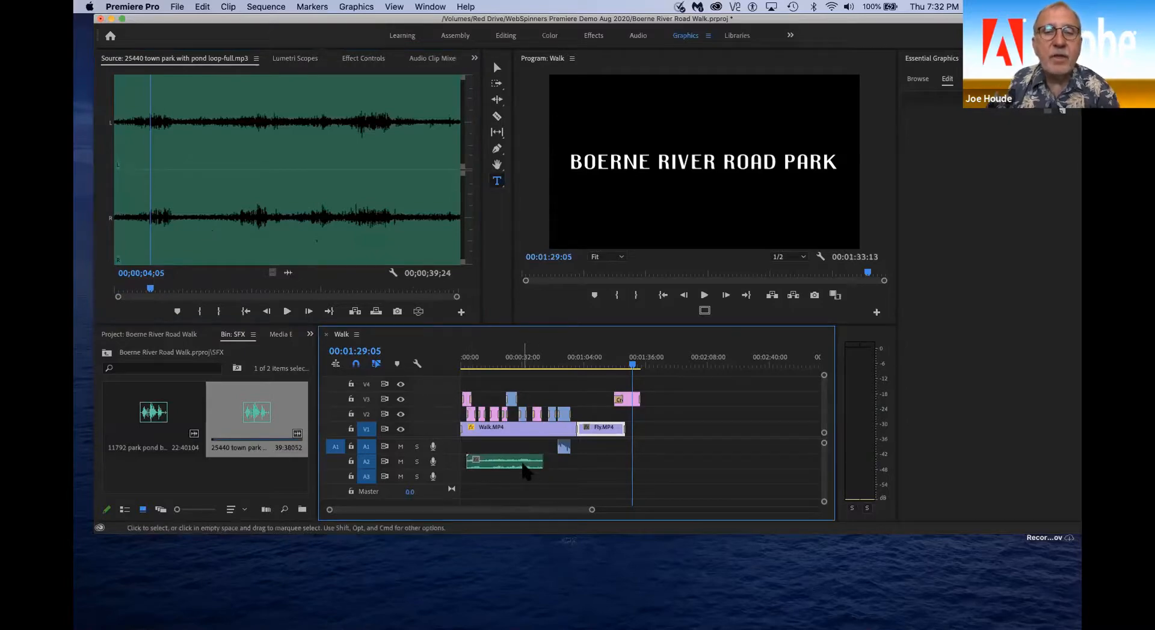
pyautogui.click(523, 465)
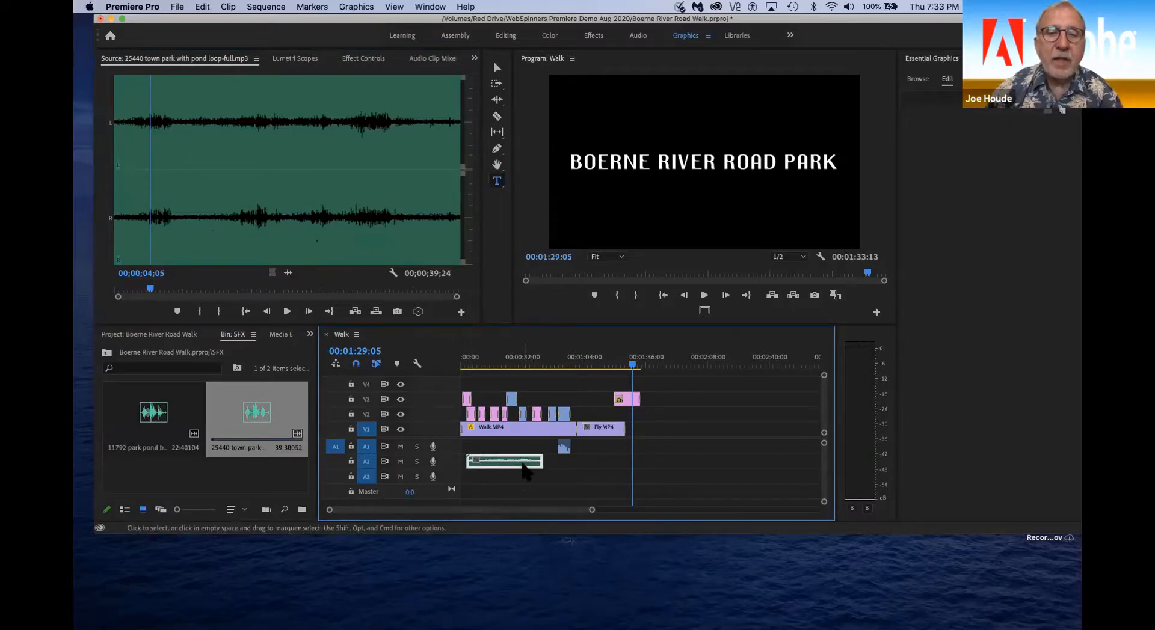
pyautogui.moveTo(524, 468); pyautogui.dragTo(598, 461)
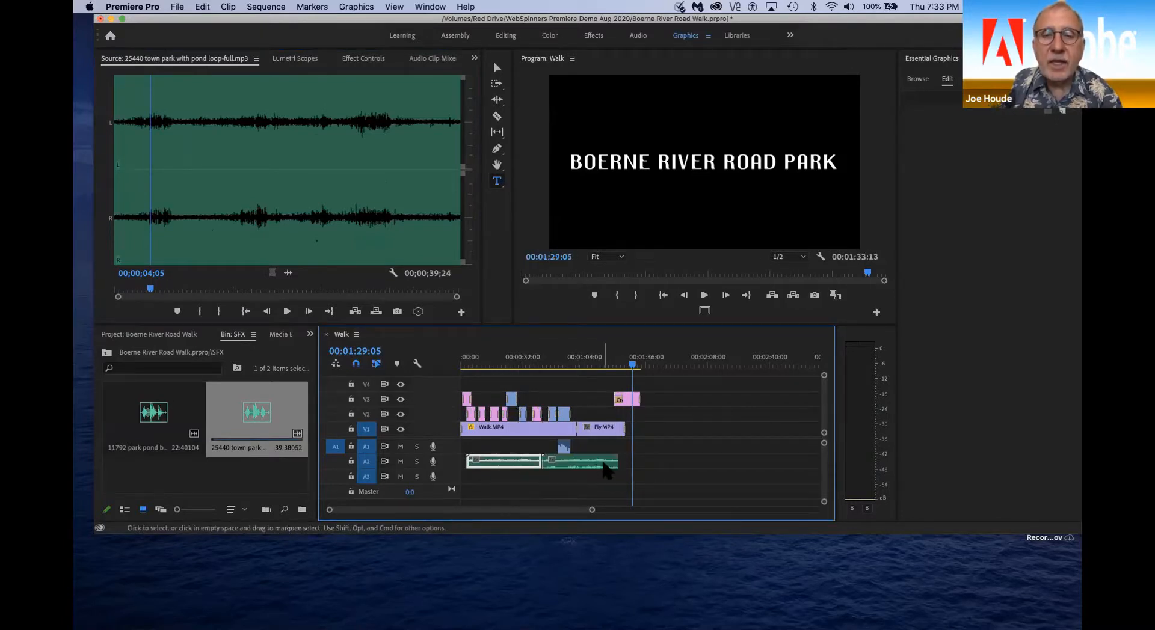
pyautogui.moveTo(604, 471); pyautogui.dragTo(681, 462)
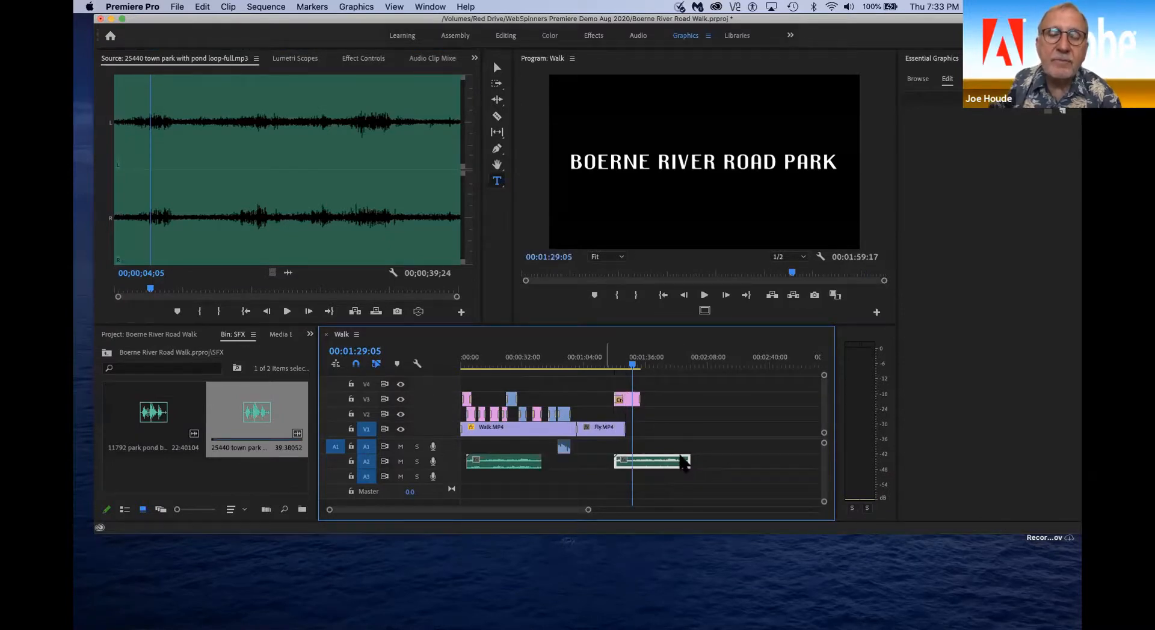
pyautogui.doubleClick(681, 462)
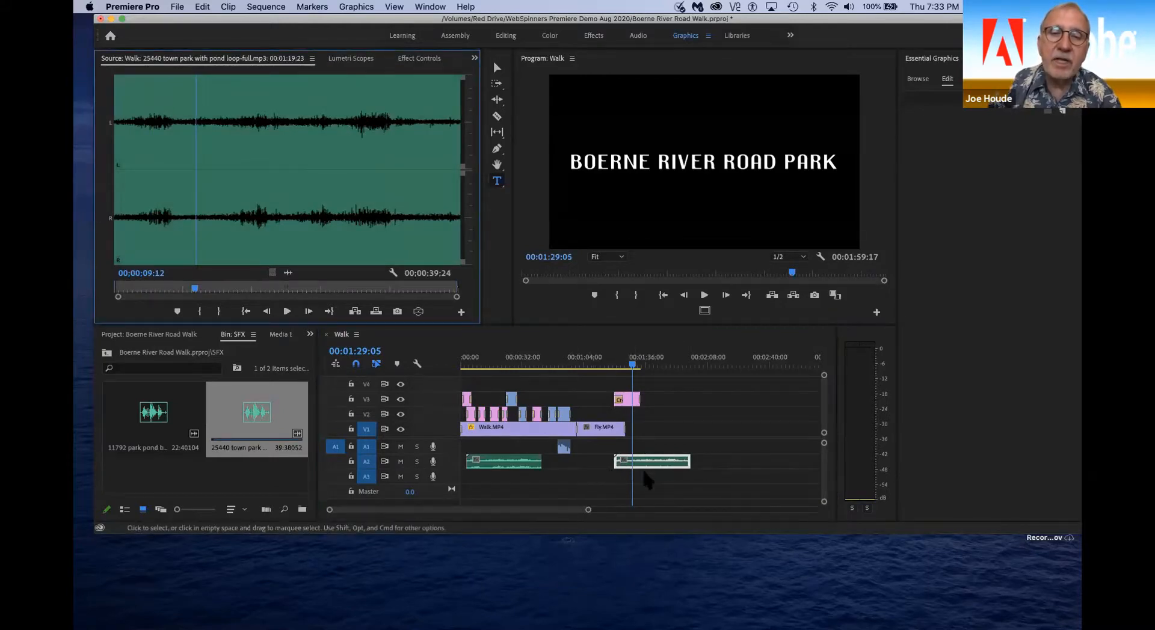
pyautogui.moveTo(663, 466)
pyautogui.mouseDown()
pyautogui.moveTo(595, 472)
pyautogui.moveTo(677, 463)
pyautogui.moveTo(652, 468)
pyautogui.mouseUp()
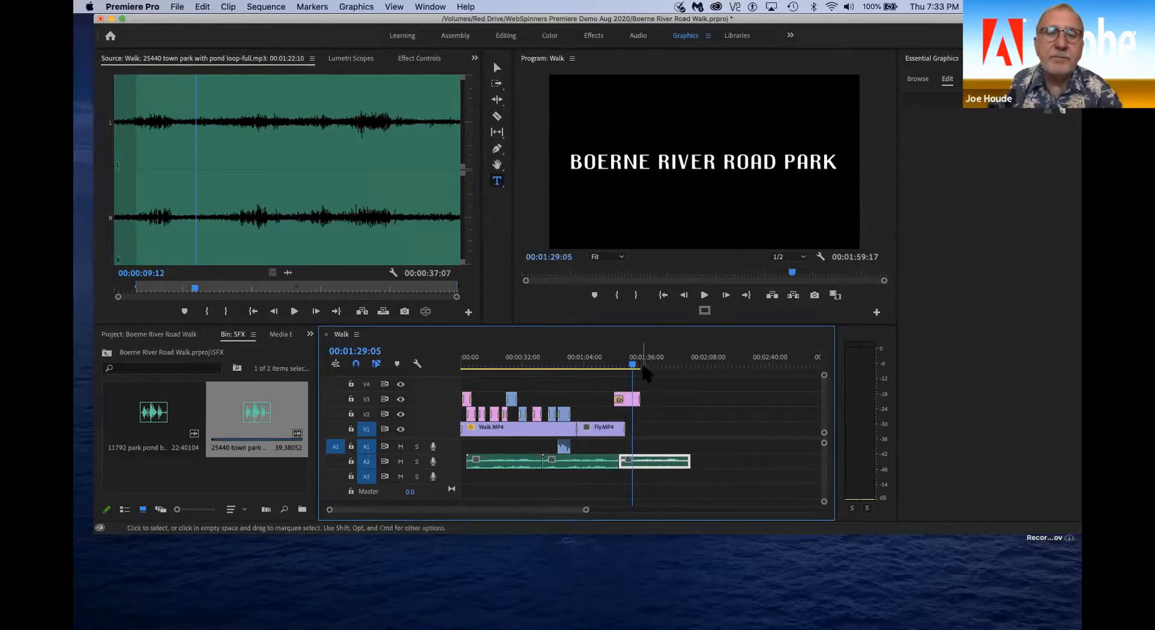
# Step: Play the sequence with the ambience, and fade the last pond loop on A2 to silence between 00:01:29:16 and 00:01:35:16
pyautogui.moveTo(642, 367); pyautogui.dragTo(542, 369)
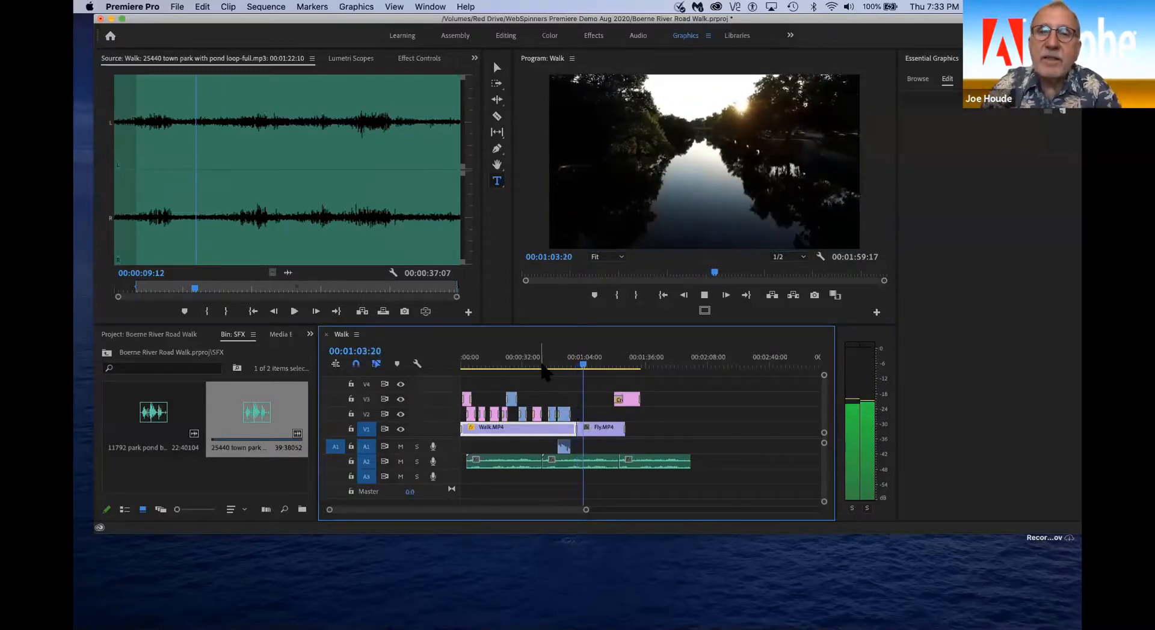
pyautogui.press('space')
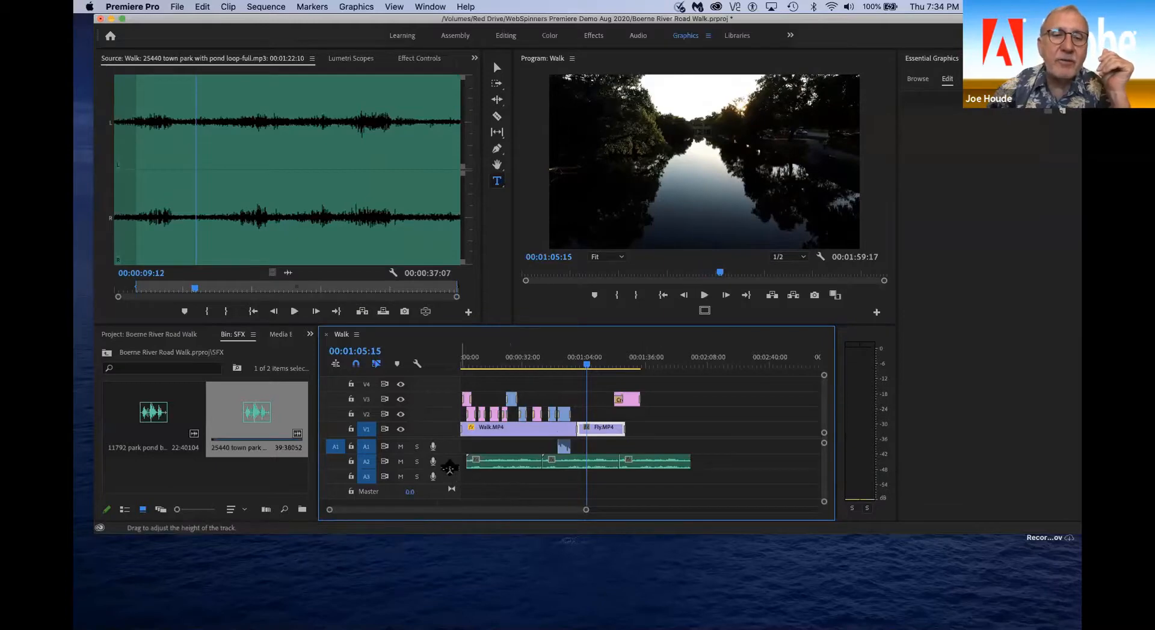
pyautogui.moveTo(451, 469); pyautogui.dragTo(451, 500)
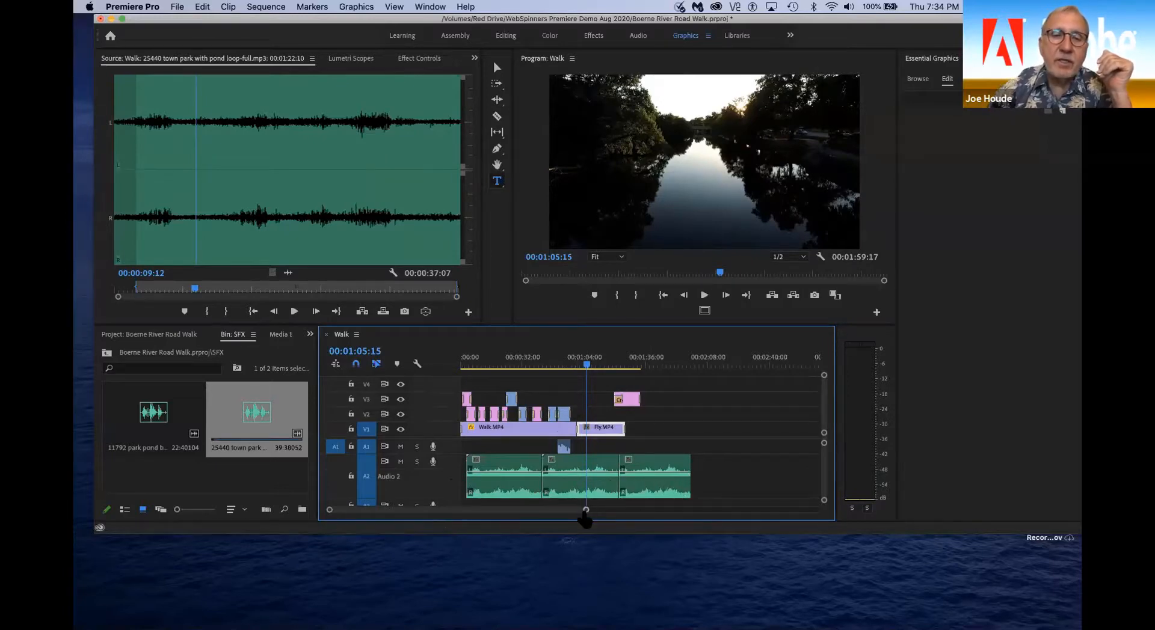
pyautogui.moveTo(587, 515); pyautogui.dragTo(544, 515)
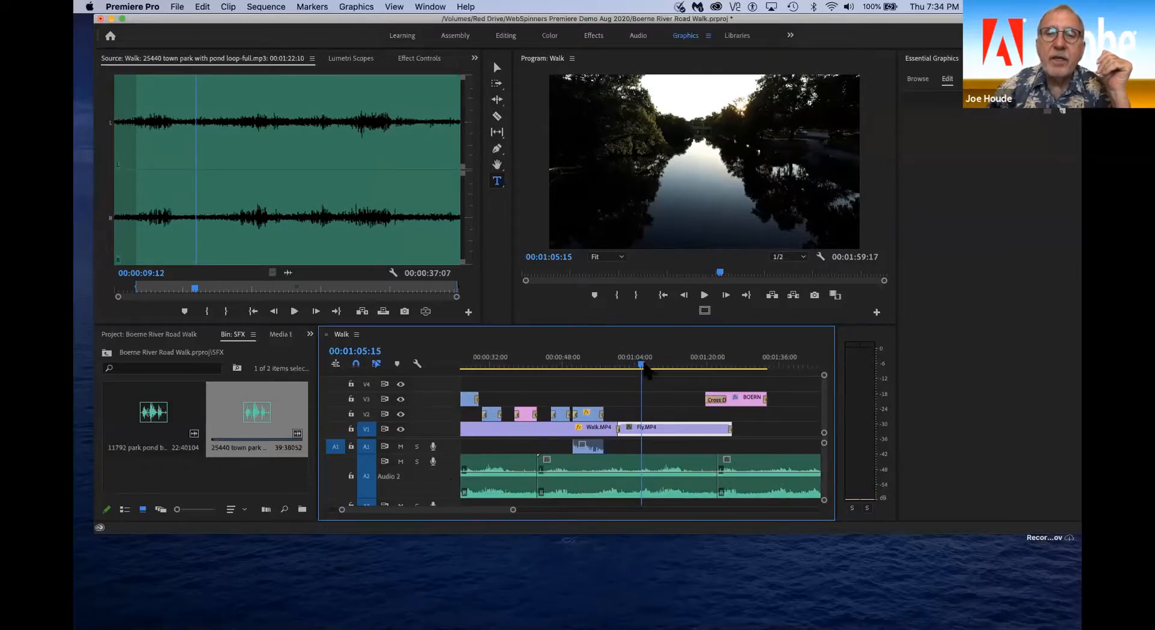
pyautogui.moveTo(649, 365); pyautogui.dragTo(750, 364)
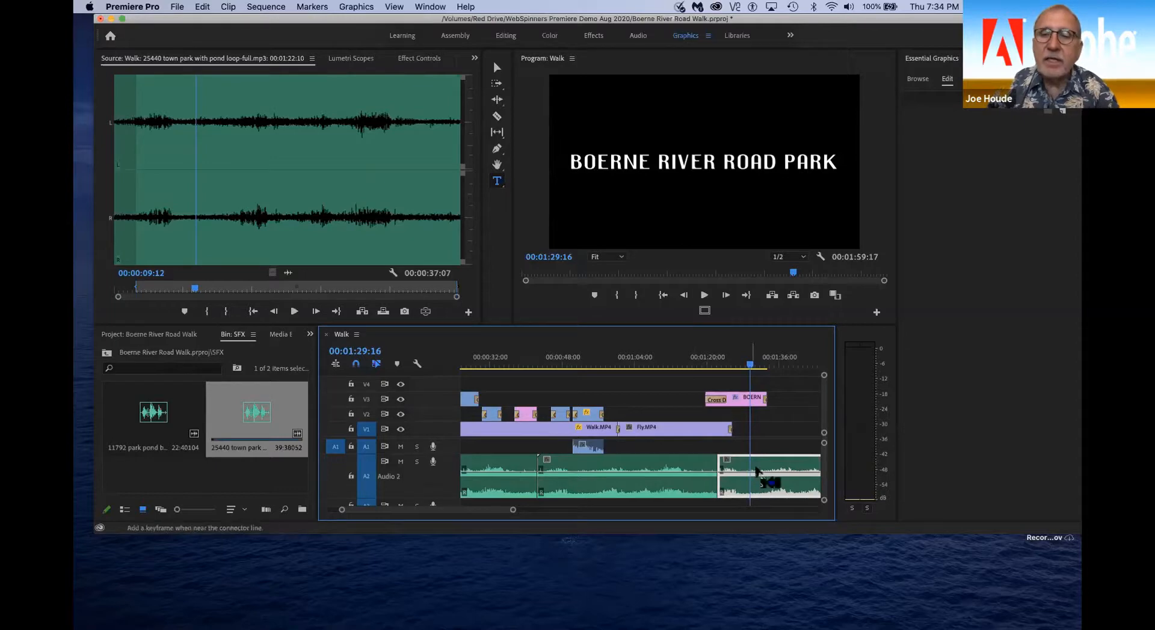
pyautogui.keyDown('super'); pyautogui.click(749, 473); pyautogui.keyUp('super')
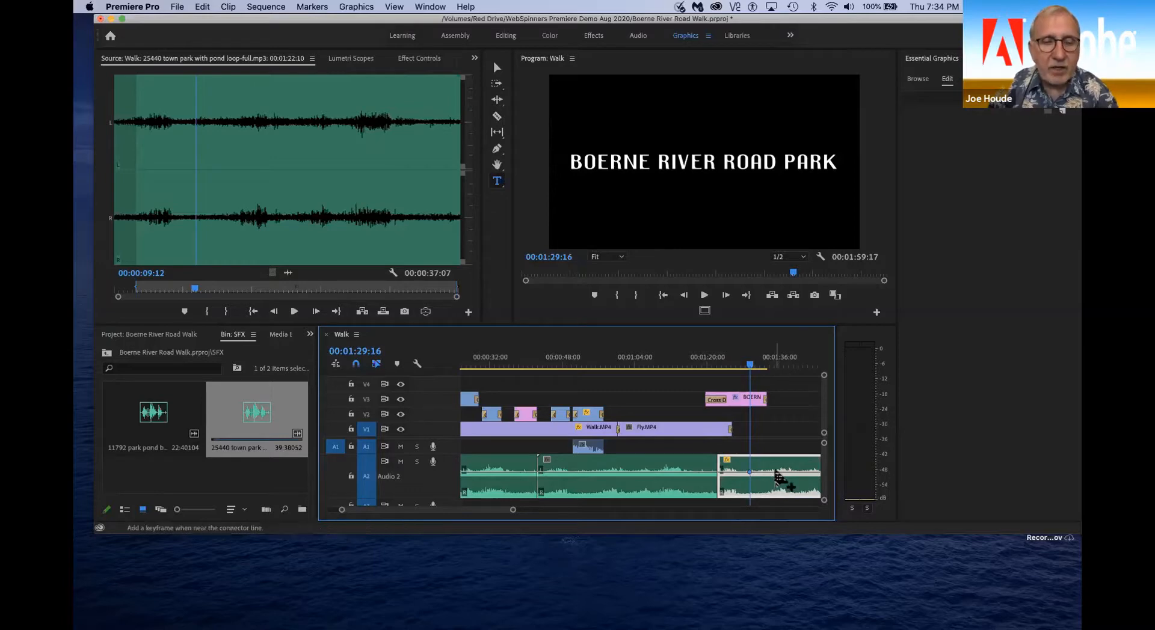
pyautogui.keyDown('super'); pyautogui.click(776, 472); pyautogui.keyUp('super')
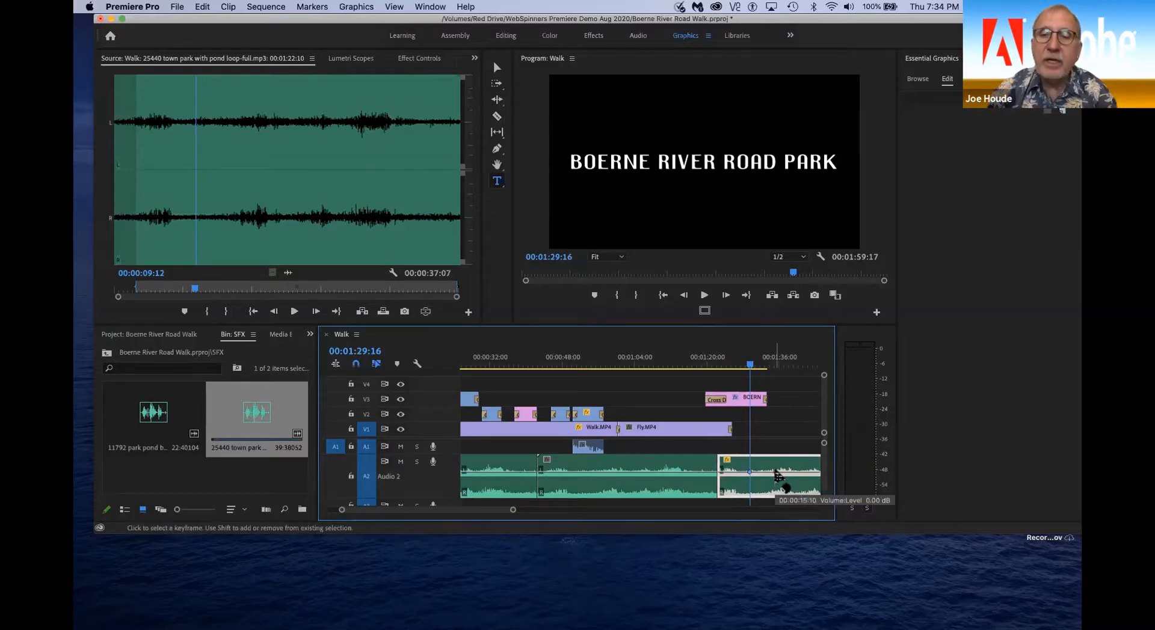
pyautogui.moveTo(775, 474); pyautogui.dragTo(777, 494)
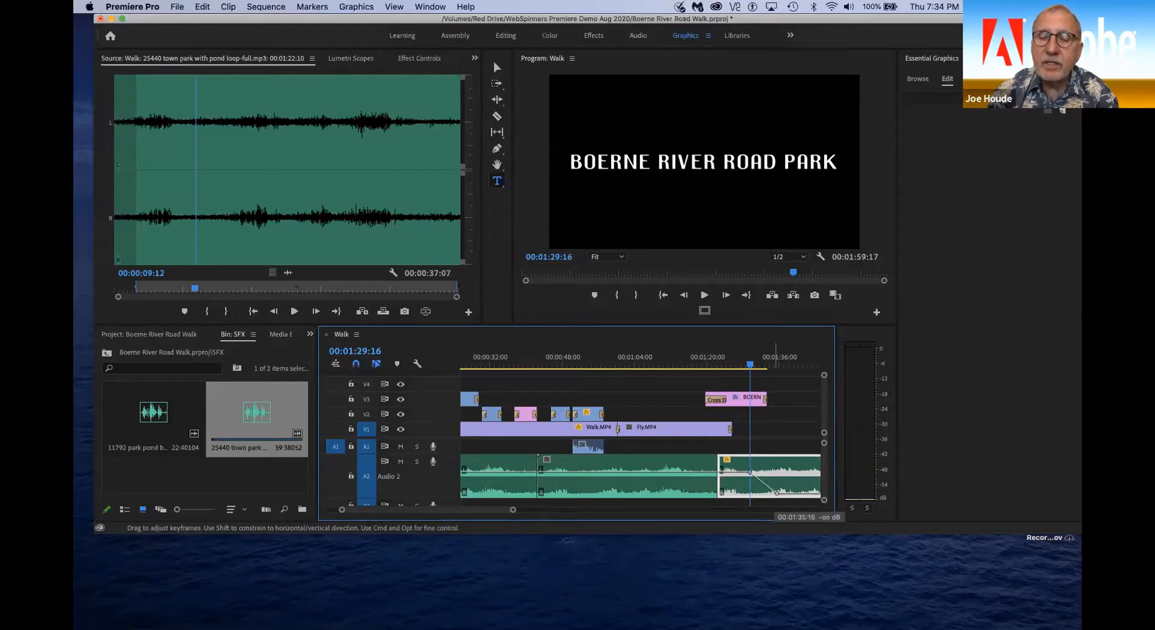
# Step: Play the ending from 00:01:18:07 to past the closing title to check the ambience fade-out
pyautogui.click(698, 365)
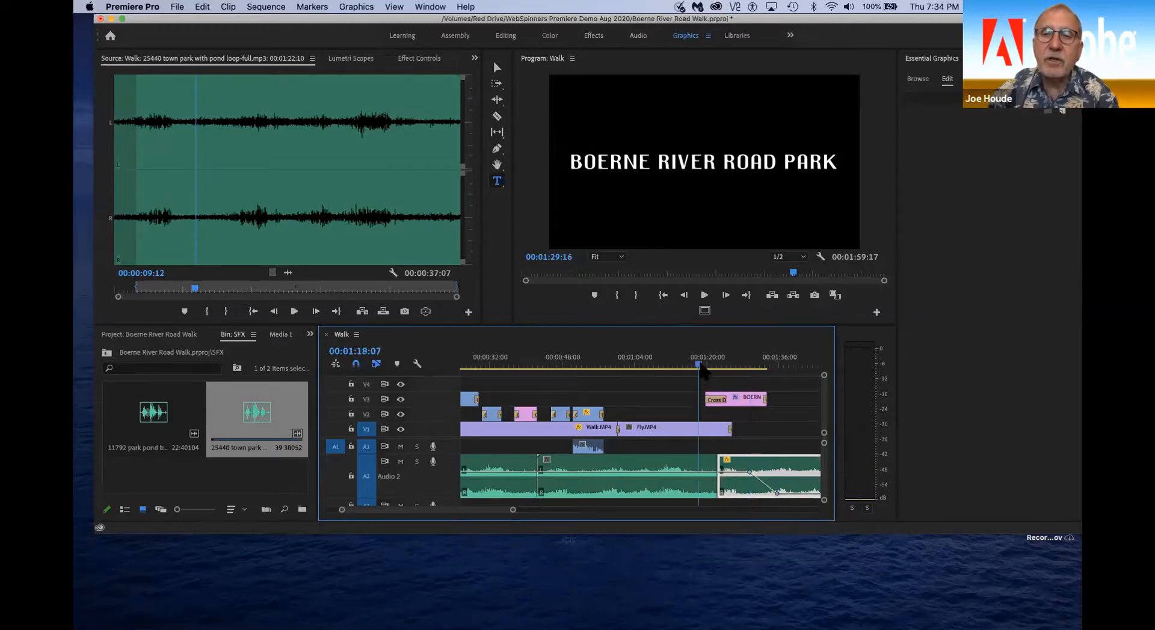
pyautogui.press('space')
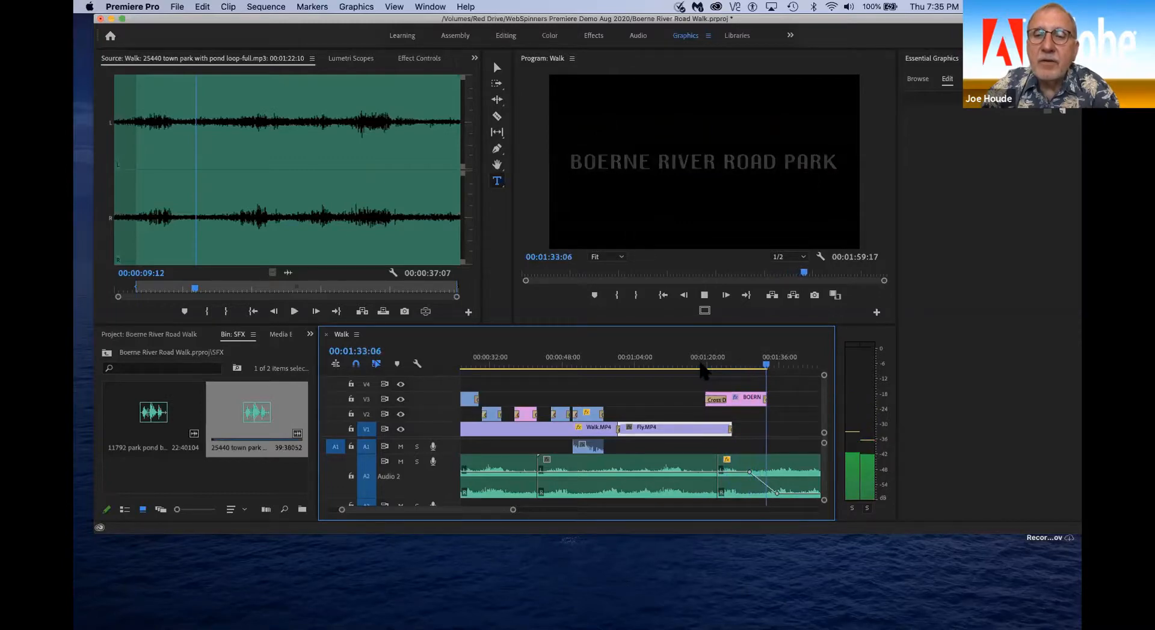
pyautogui.press('space')
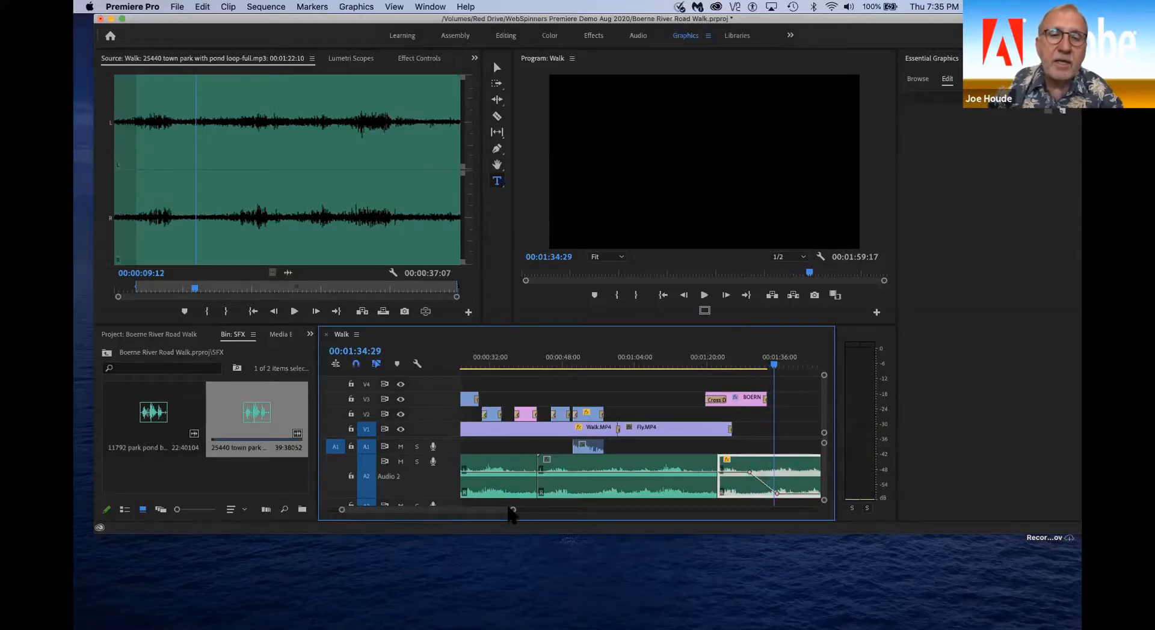
# Step: Switch to the Editing workspace, split the last pond loop on A2 at 00:01:34:29 and delete the part after the cut
pyautogui.moveTo(512, 513); pyautogui.dragTo(543, 512)
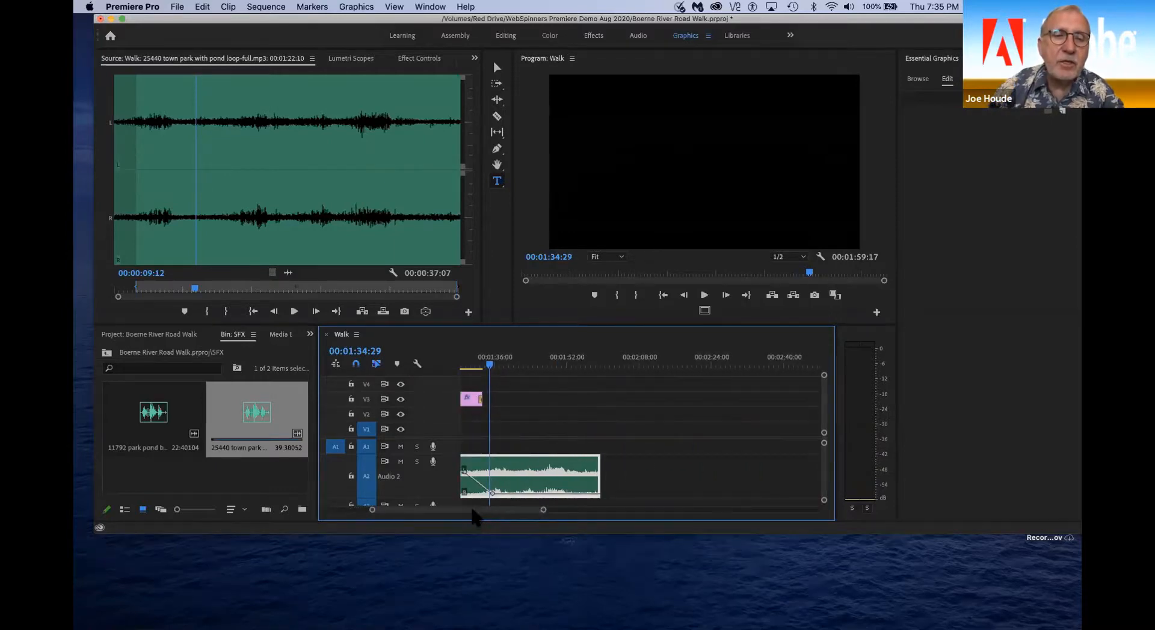
pyautogui.moveTo(472, 511); pyautogui.dragTo(340, 524)
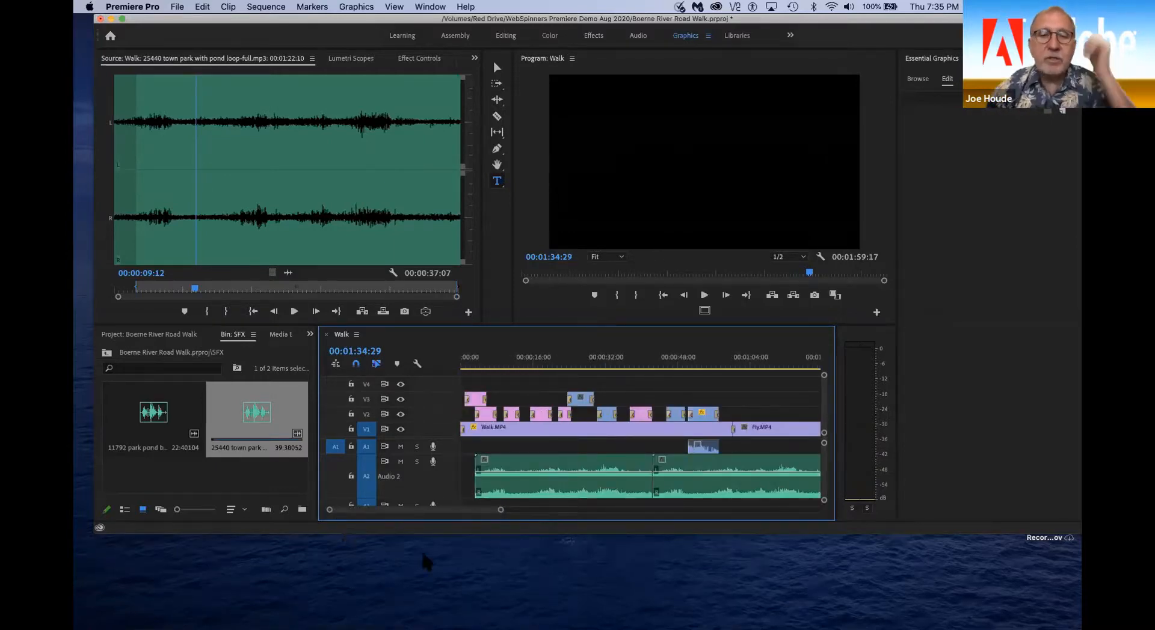
pyautogui.moveTo(503, 516)
pyautogui.mouseDown()
pyautogui.moveTo(489, 514)
pyautogui.moveTo(583, 522)
pyautogui.moveTo(572, 518)
pyautogui.mouseUp()
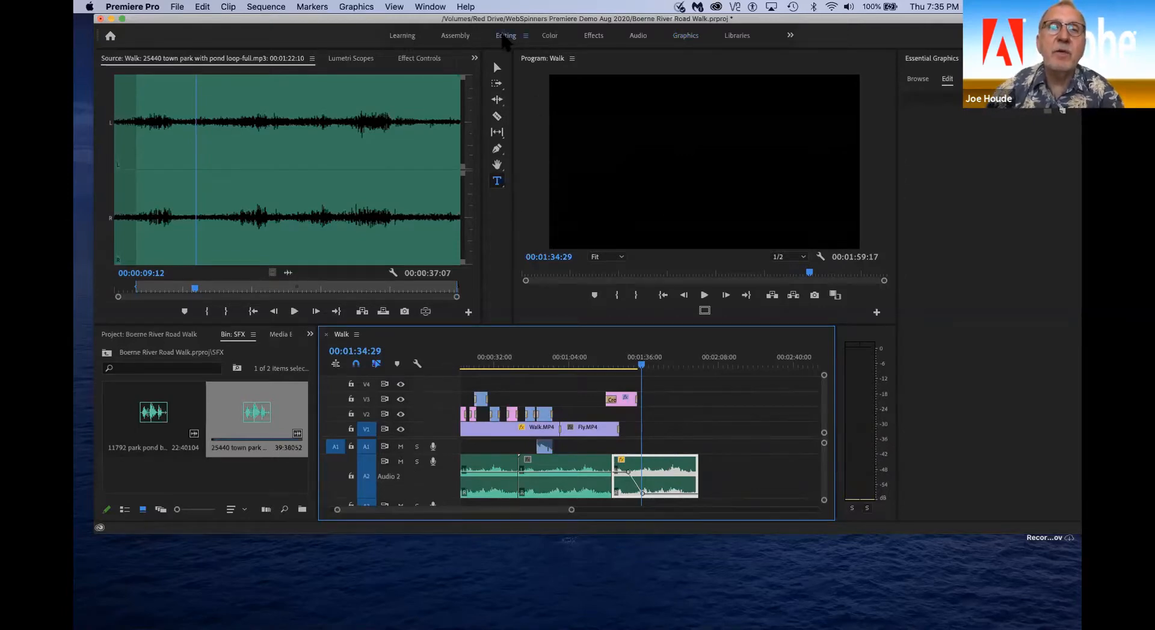
pyautogui.click(503, 37)
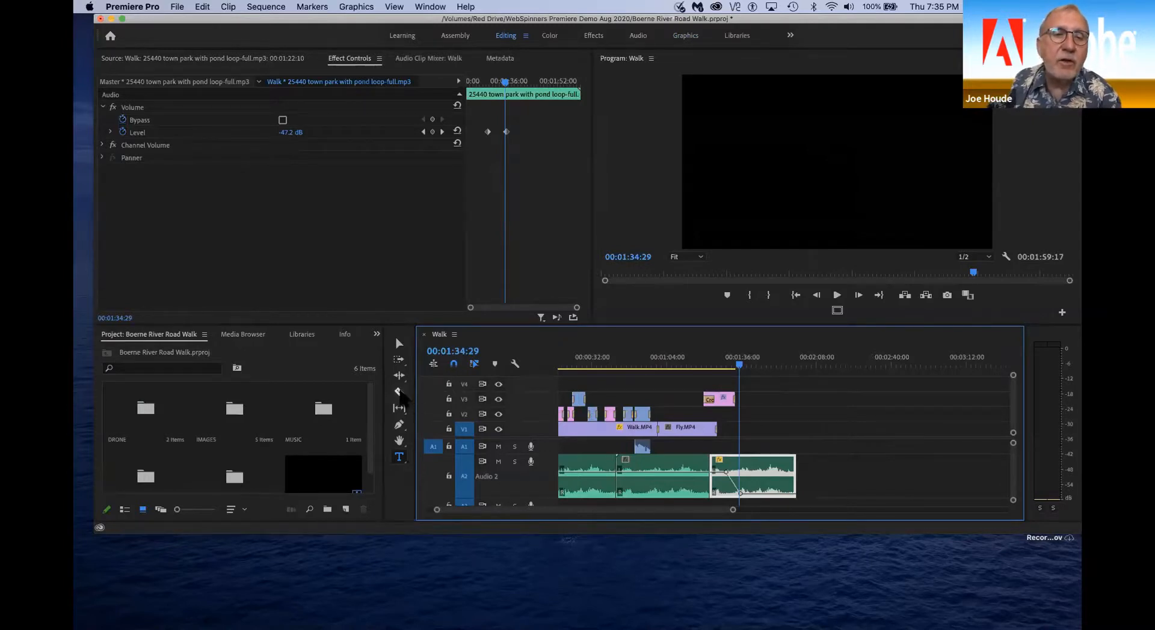
pyautogui.click(398, 392)
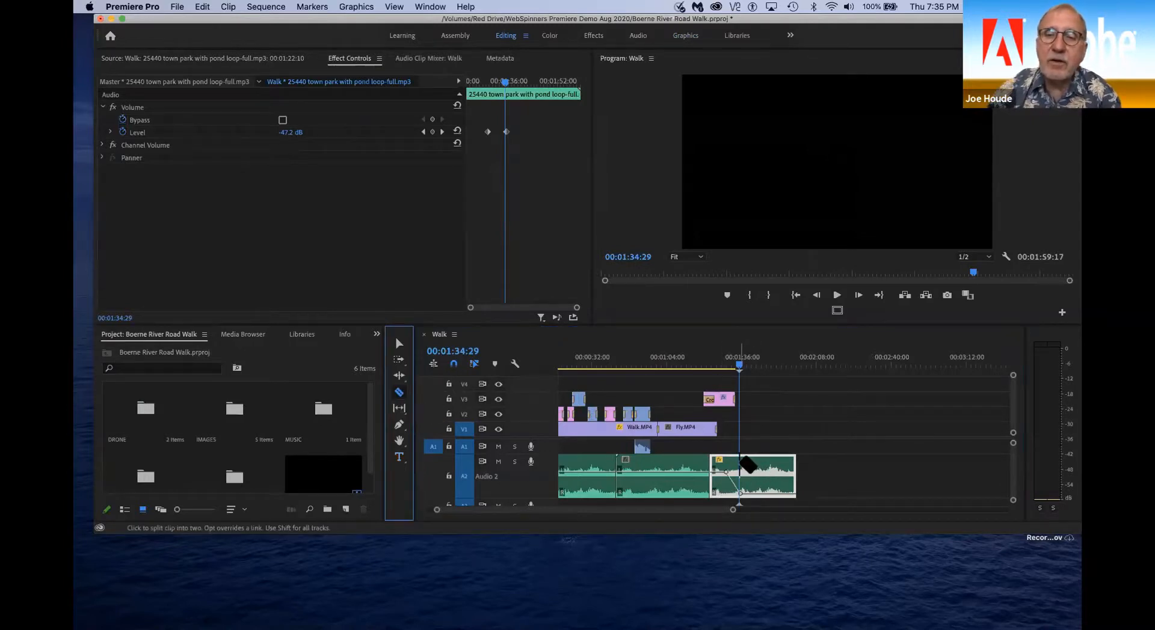
pyautogui.click(738, 464)
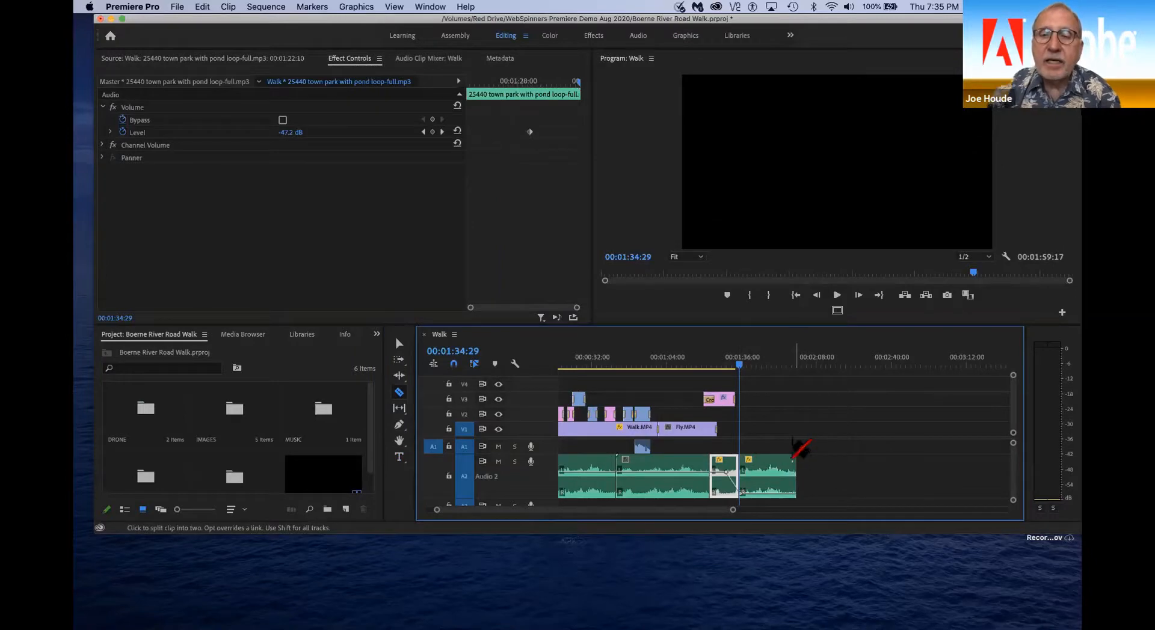
pyautogui.click(399, 343)
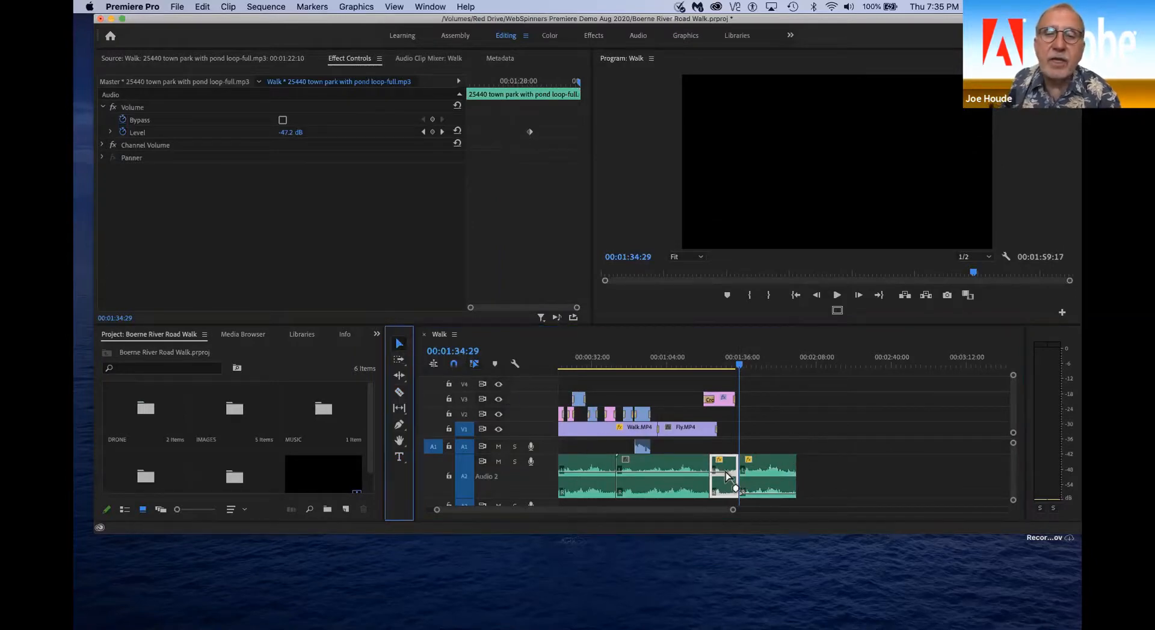
pyautogui.click(775, 485)
pyautogui.press('Delete')
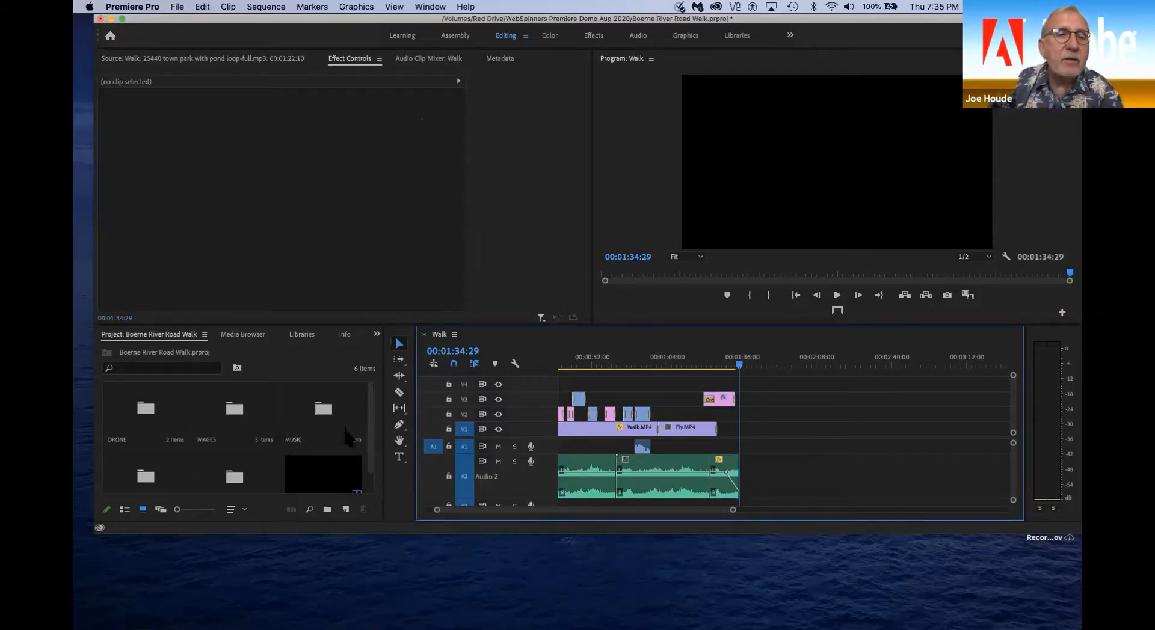
# Step: Open the MUSIC bin and place GreenHills.wav on A3 at the start of the sequence
pyautogui.click(322, 402)
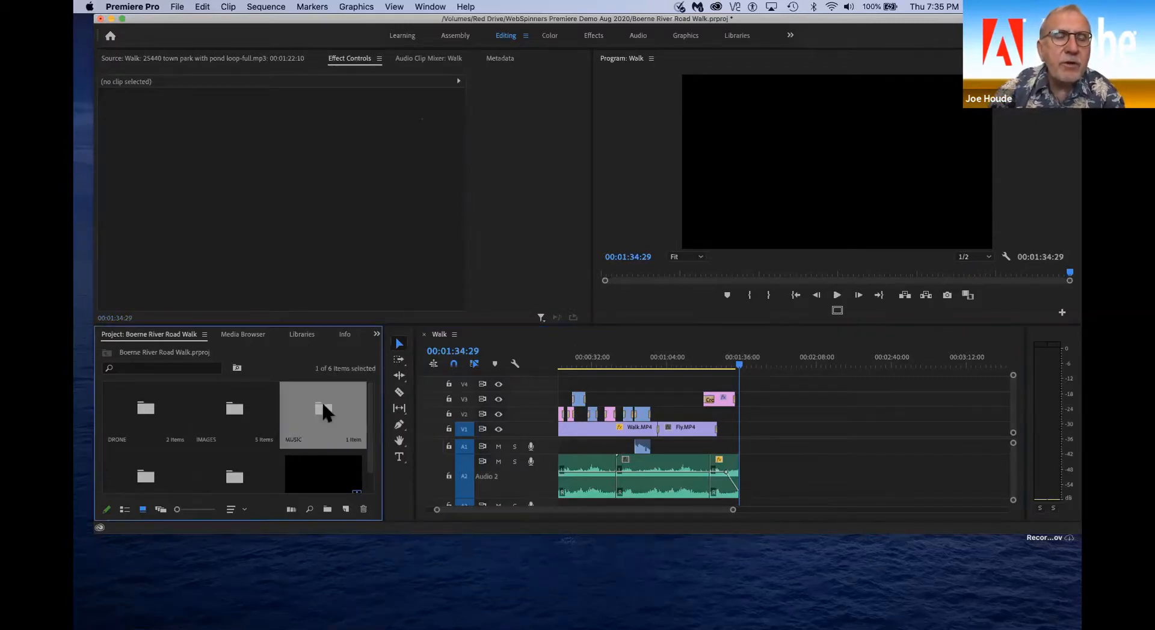
pyautogui.doubleClick(322, 402)
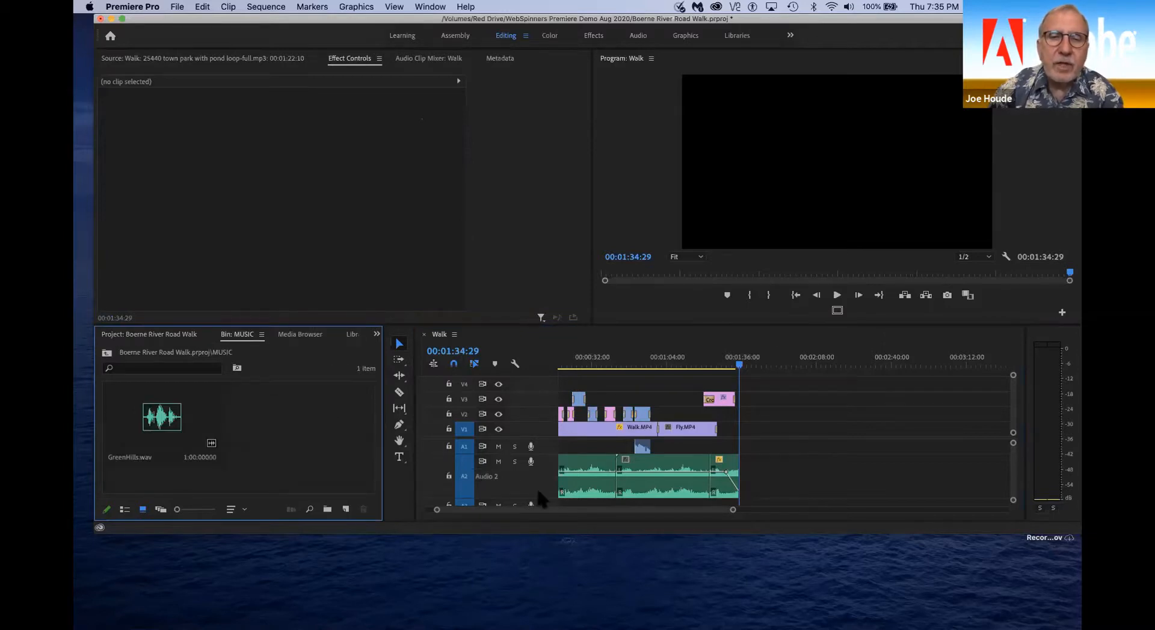
pyautogui.moveTo(543, 498); pyautogui.dragTo(540, 468)
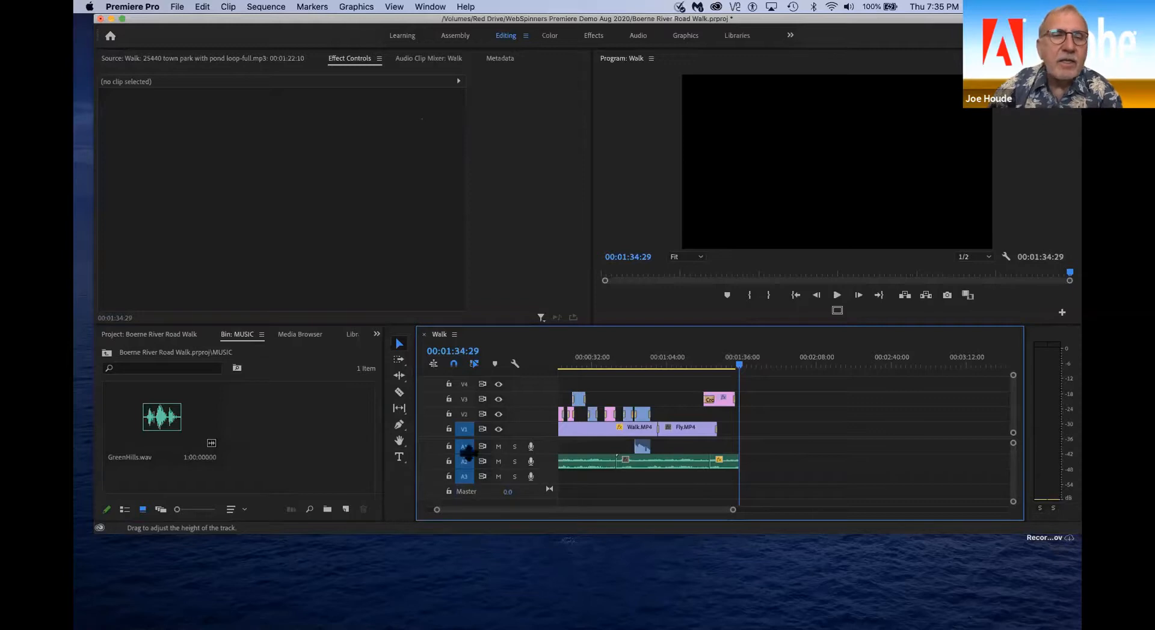
pyautogui.moveTo(171, 421); pyautogui.dragTo(552, 488)
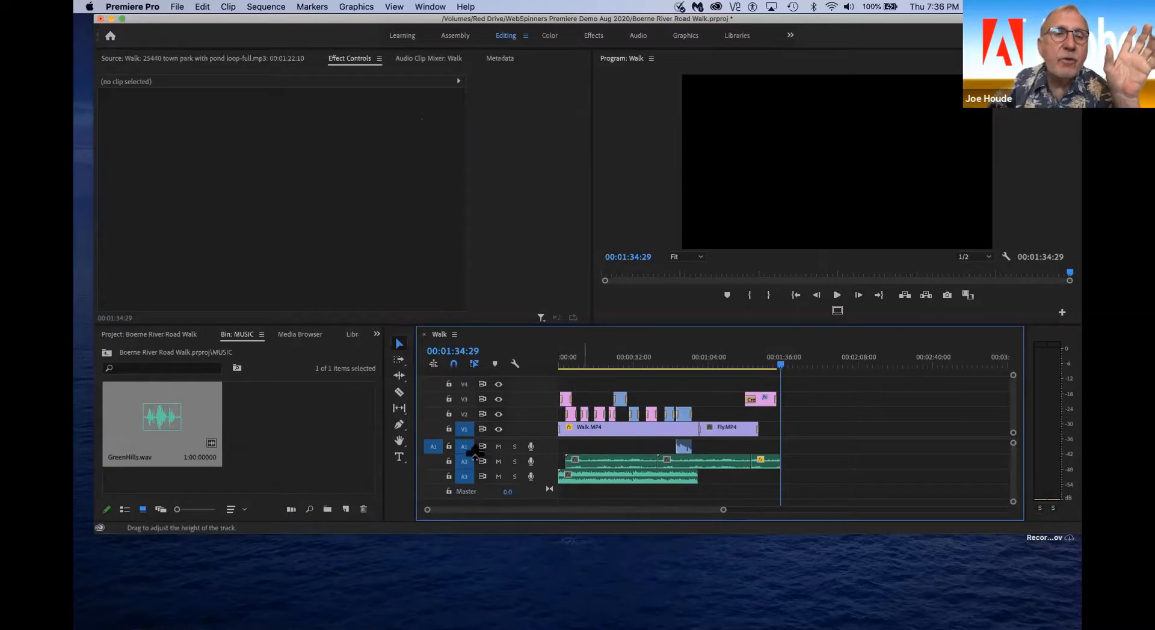
# Step: Stretch GreenHills.wav on A3 with the Rate Stretch tool so it ends at 00:01:34:29, level with the ambience
pyautogui.click(398, 376)
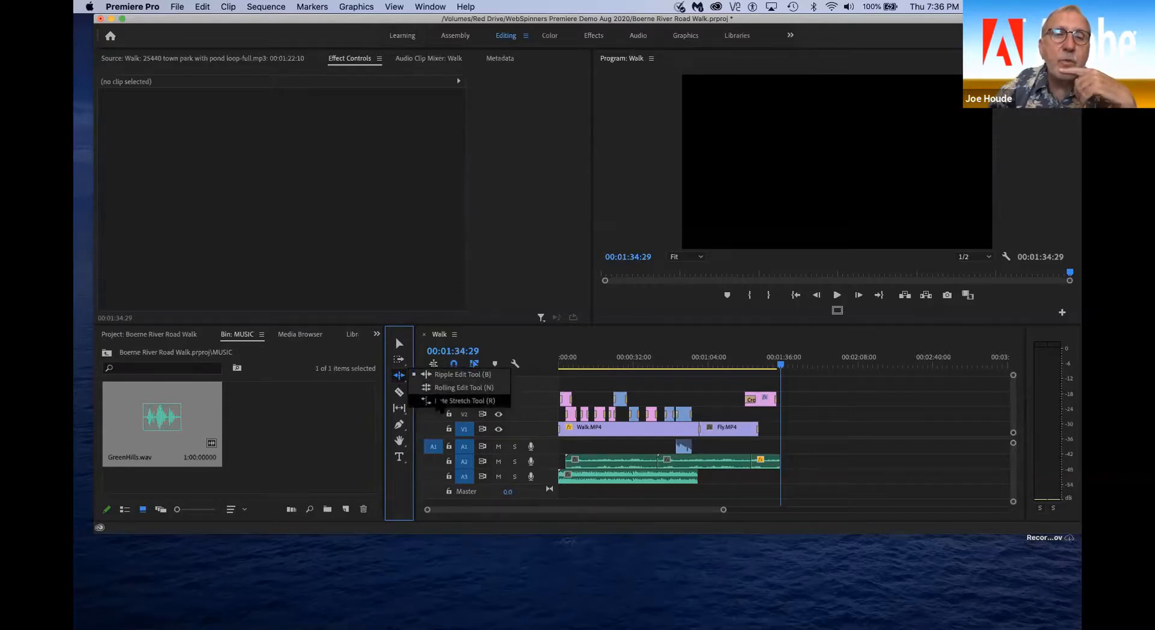
pyautogui.click(437, 401)
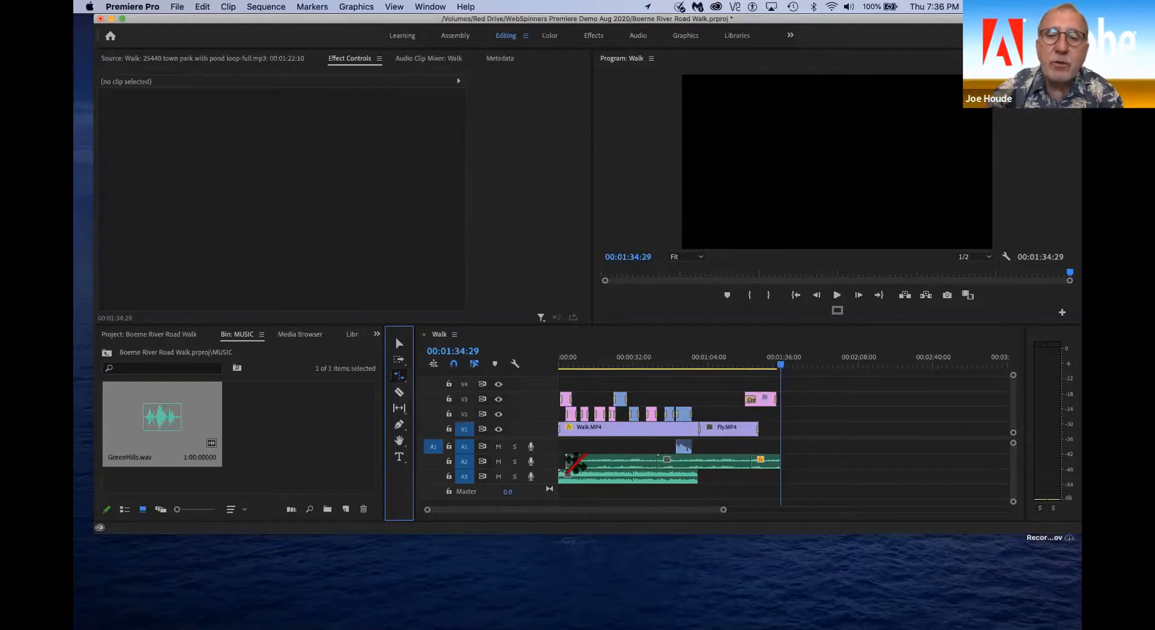
pyautogui.click(692, 479)
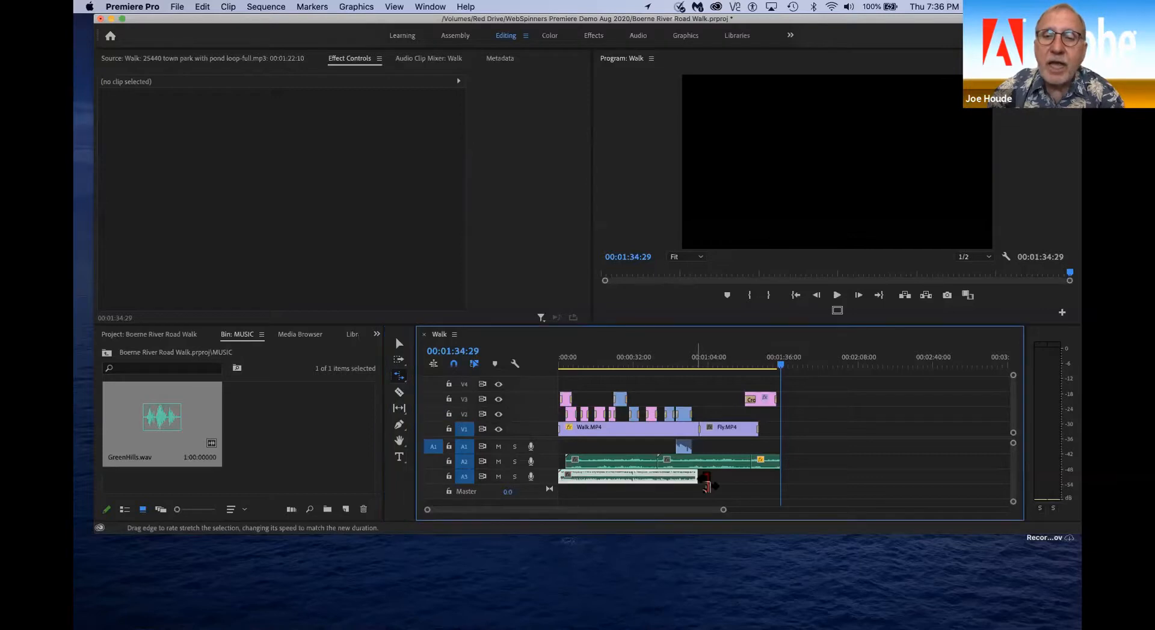
pyautogui.moveTo(706, 485); pyautogui.dragTo(778, 483)
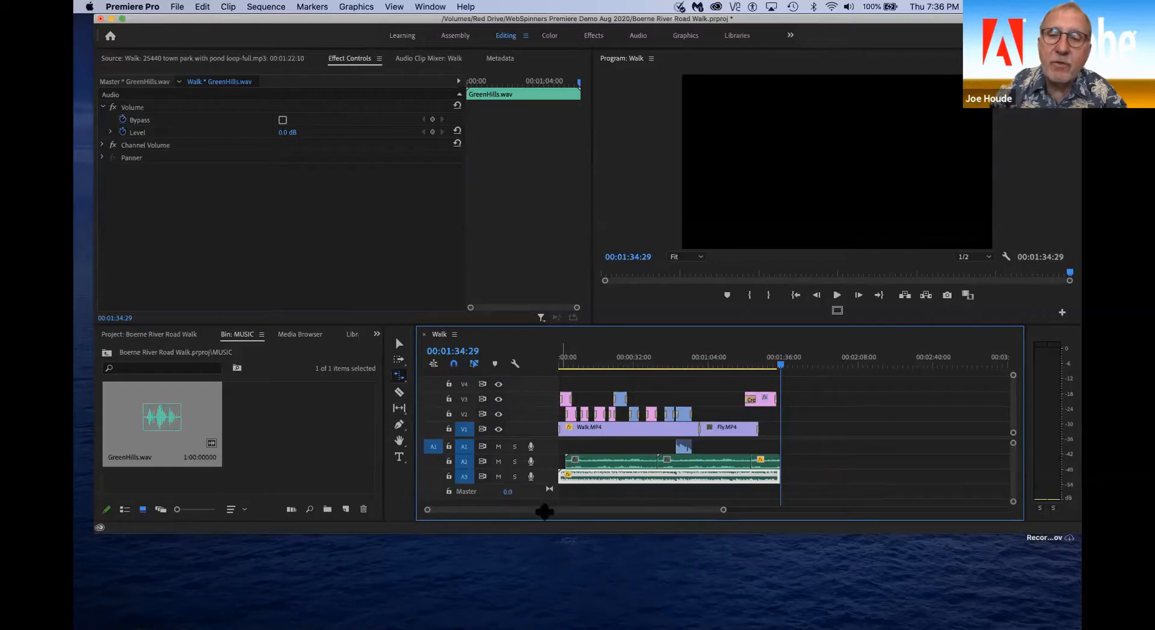
# Step: Enlarge track A3 and fade GreenHills.wav out to silence with volume keyframes, from near the closing title's start to the clip's end
pyautogui.moveTo(545, 509); pyautogui.dragTo(545, 505)
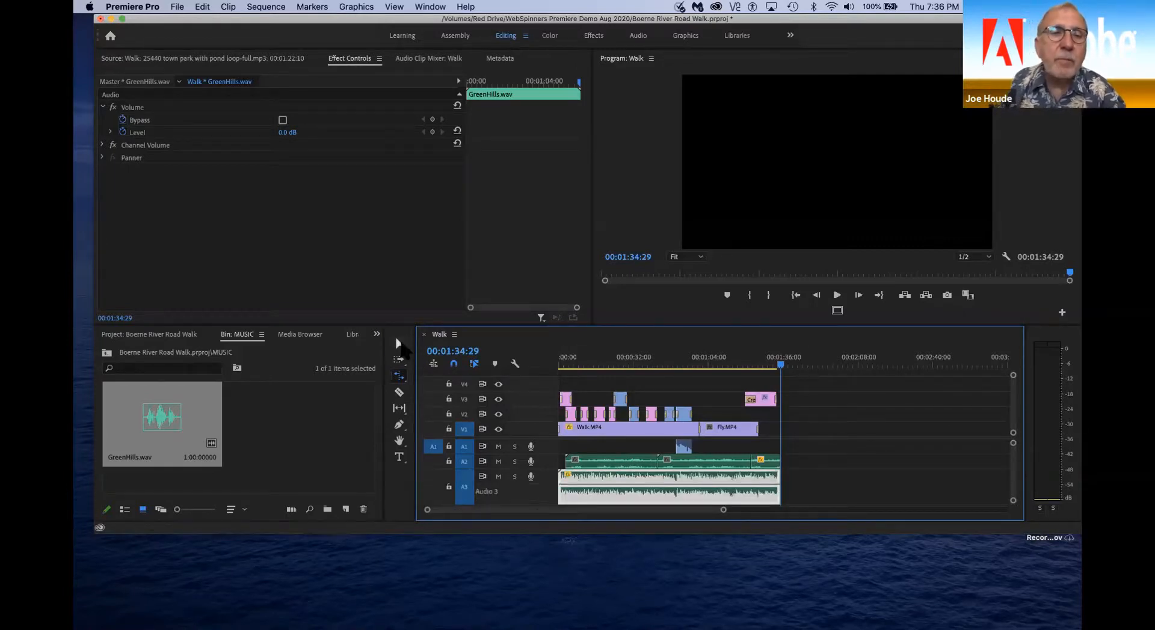
pyautogui.click(400, 345)
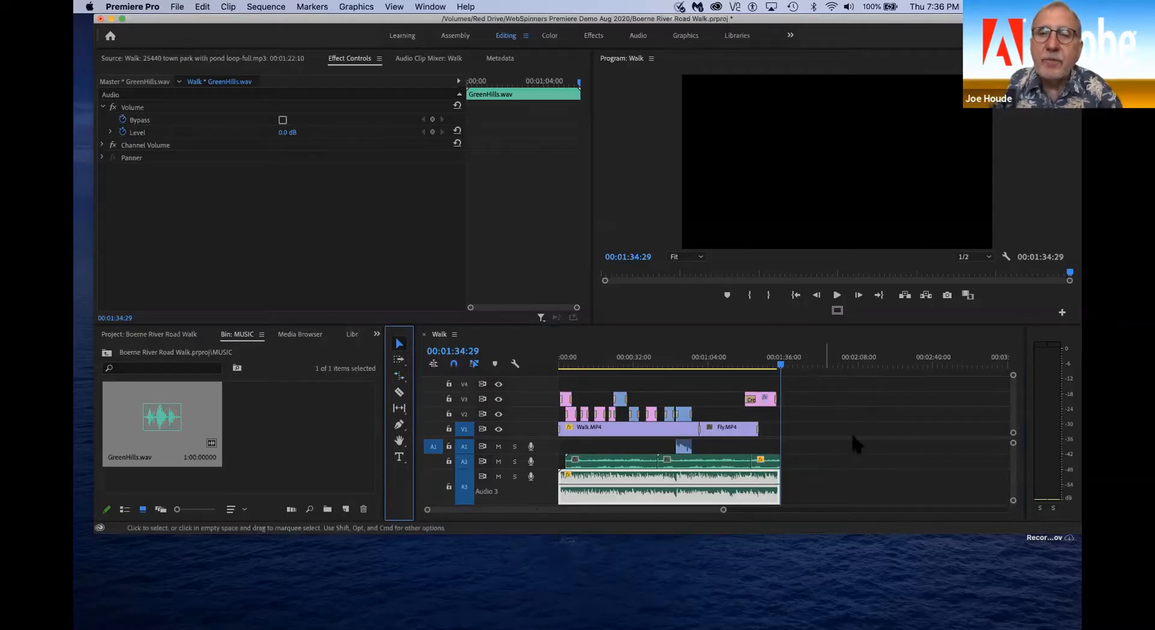
pyautogui.click(772, 493)
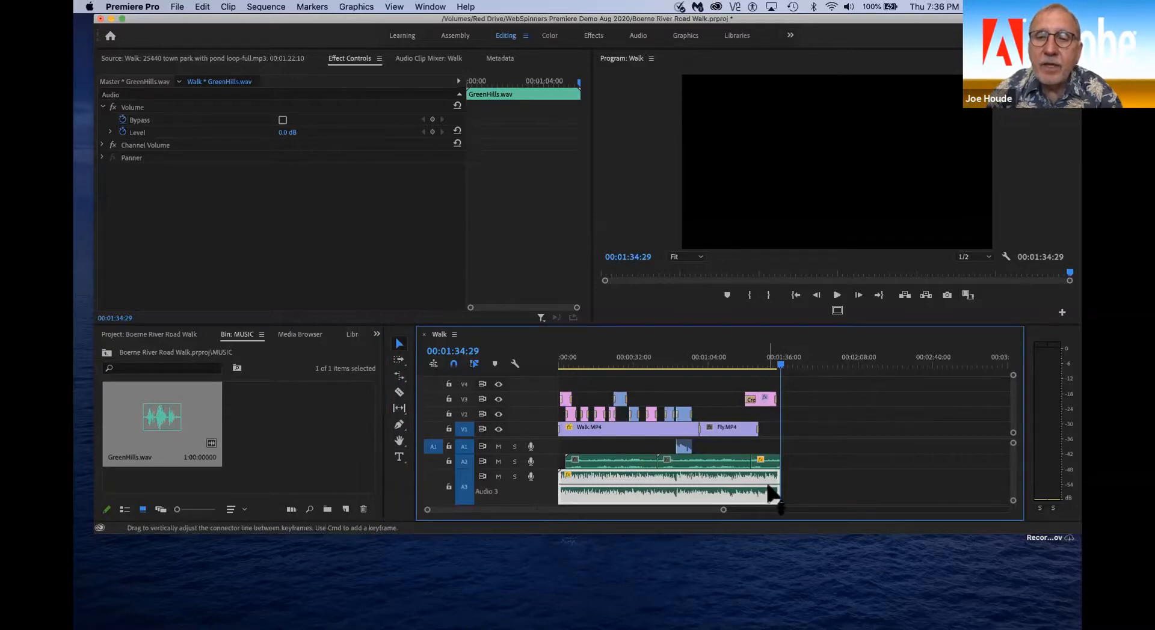
pyautogui.keyDown('super'); pyautogui.click(767, 483); pyautogui.keyUp('super')
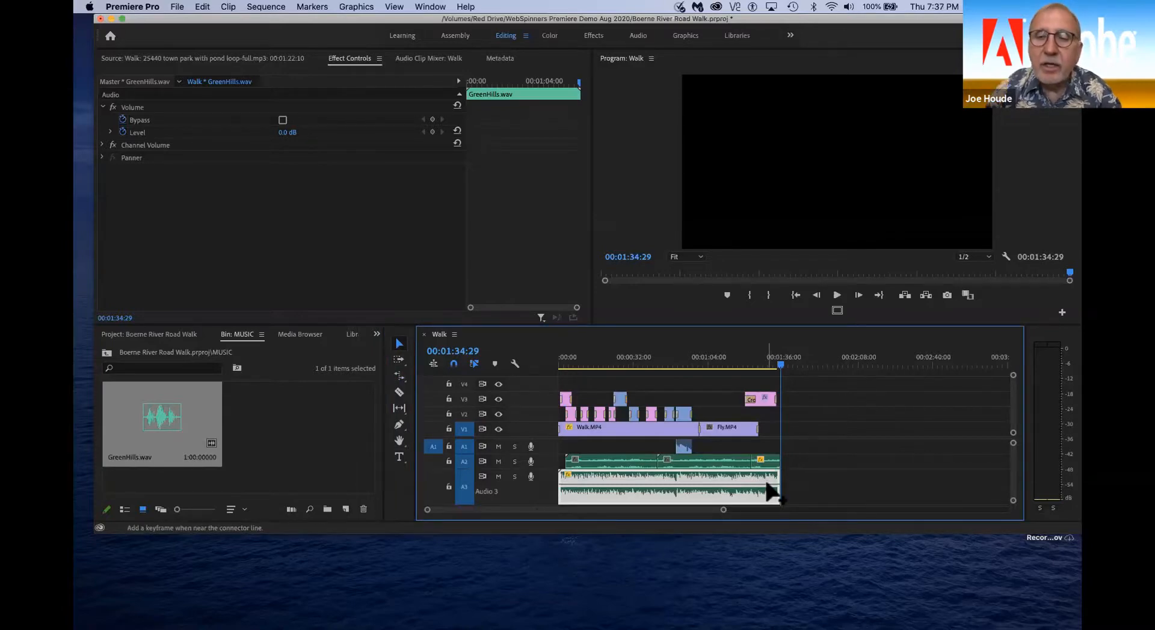
pyautogui.moveTo(777, 484); pyautogui.dragTo(778, 507)
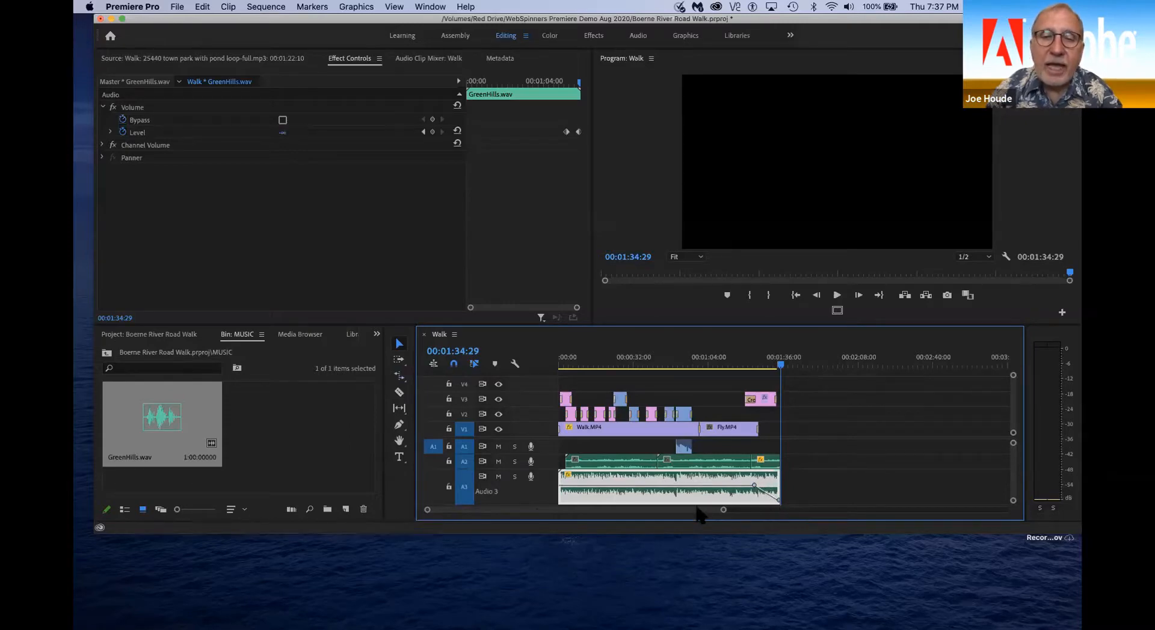
# Step: Fade GreenHills.wav in from silence with two volume keyframes over the first few seconds of the clip
pyautogui.keyDown('super'); pyautogui.click(570, 485); pyautogui.keyUp('super')
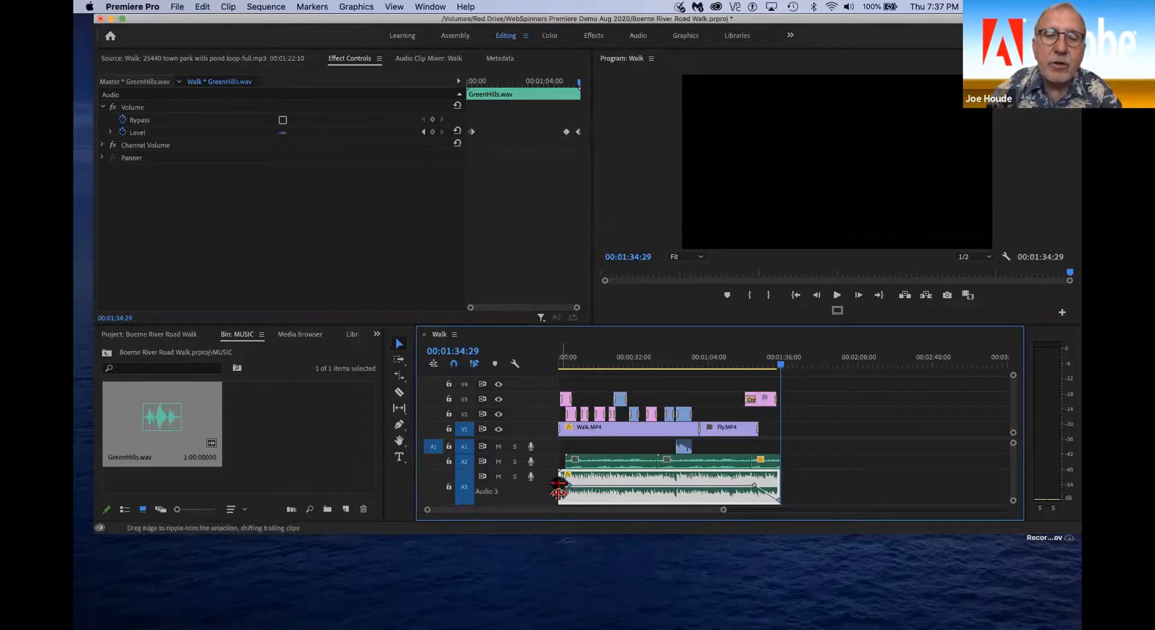
pyautogui.keyDown('super'); pyautogui.click(561, 485); pyautogui.keyUp('super')
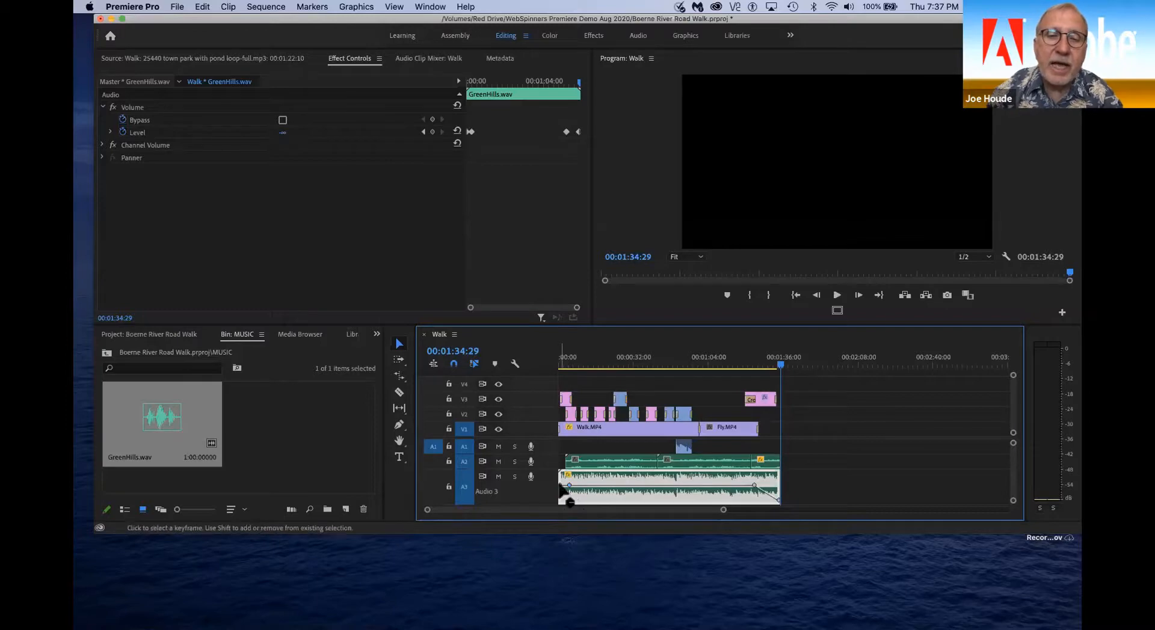
pyautogui.moveTo(560, 486); pyautogui.dragTo(560, 518)
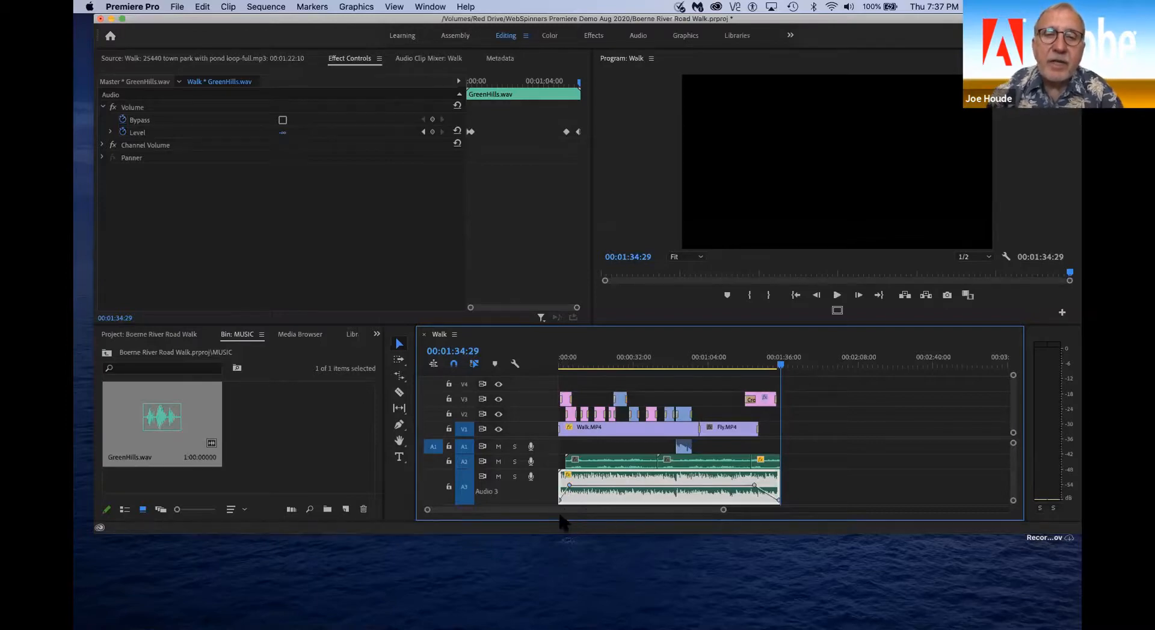
# Step: Play the Walk sequence through from the beginning to review the finished edit
pyautogui.press('space')
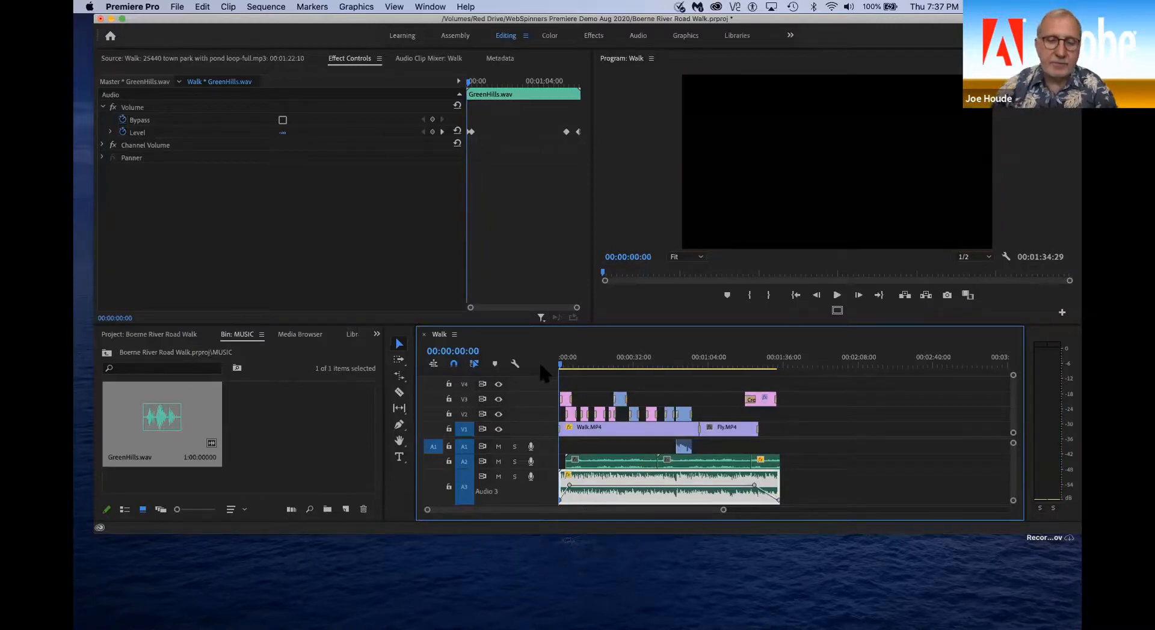
pyautogui.press('space')
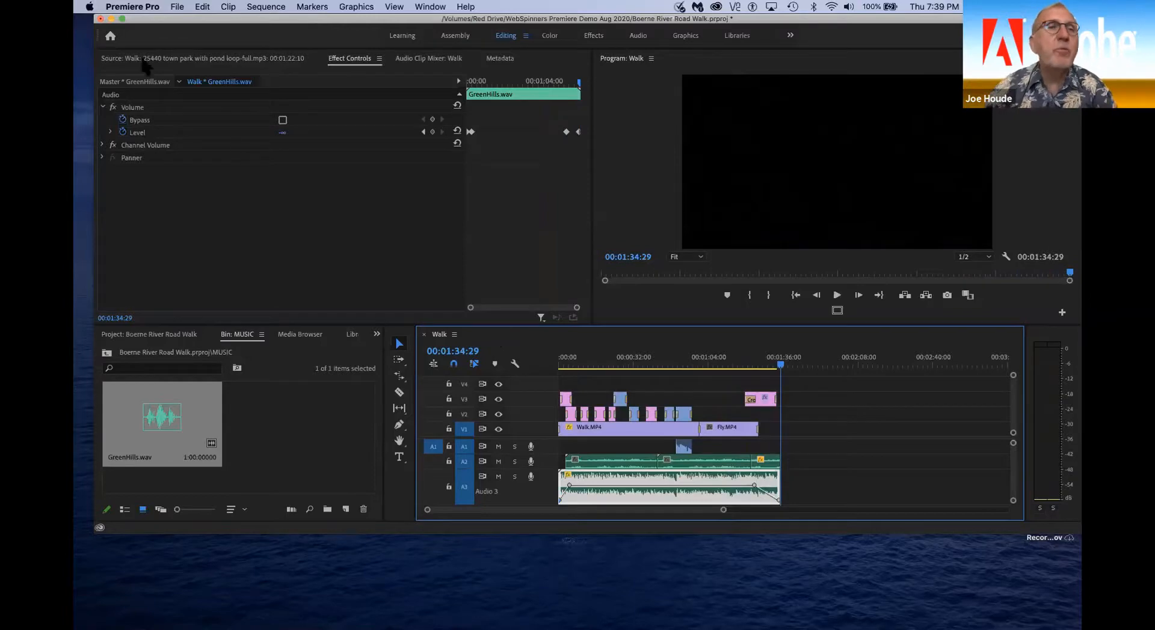
# Step: Open the media export settings for the Walk sequence
pyautogui.click(178, 7)
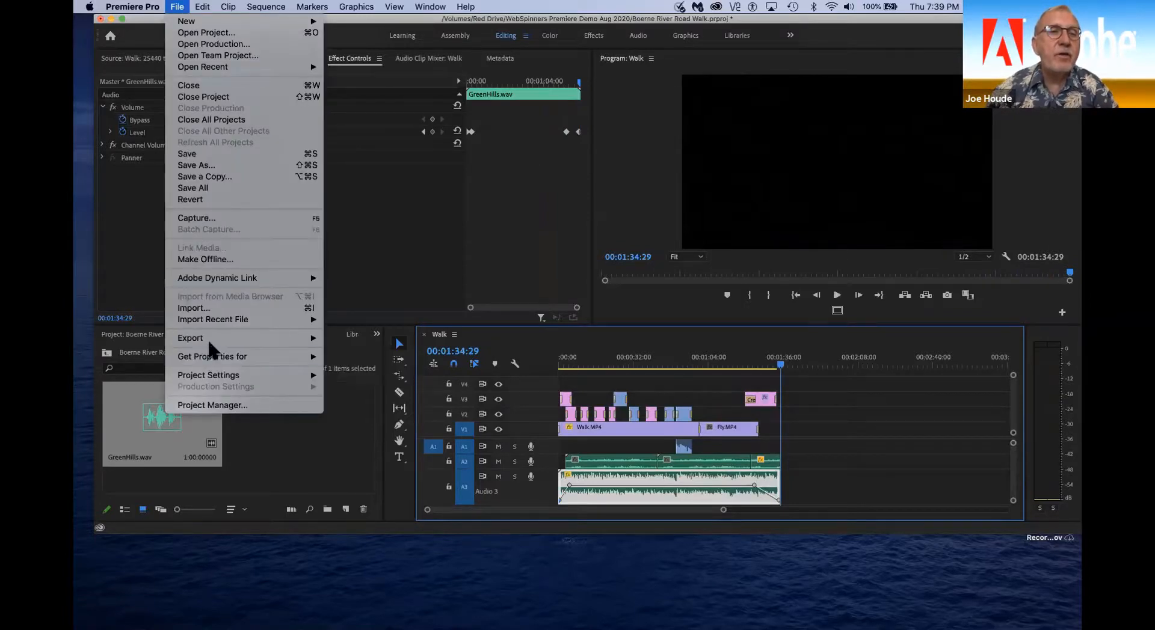
pyautogui.moveTo(211, 347)
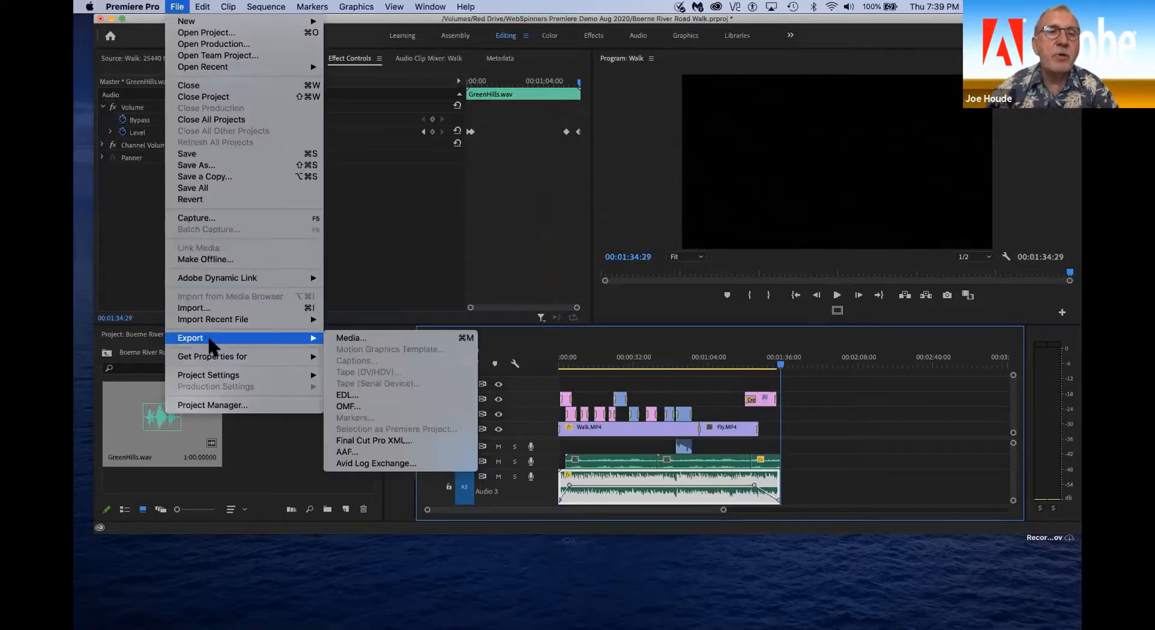
pyautogui.click(351, 339)
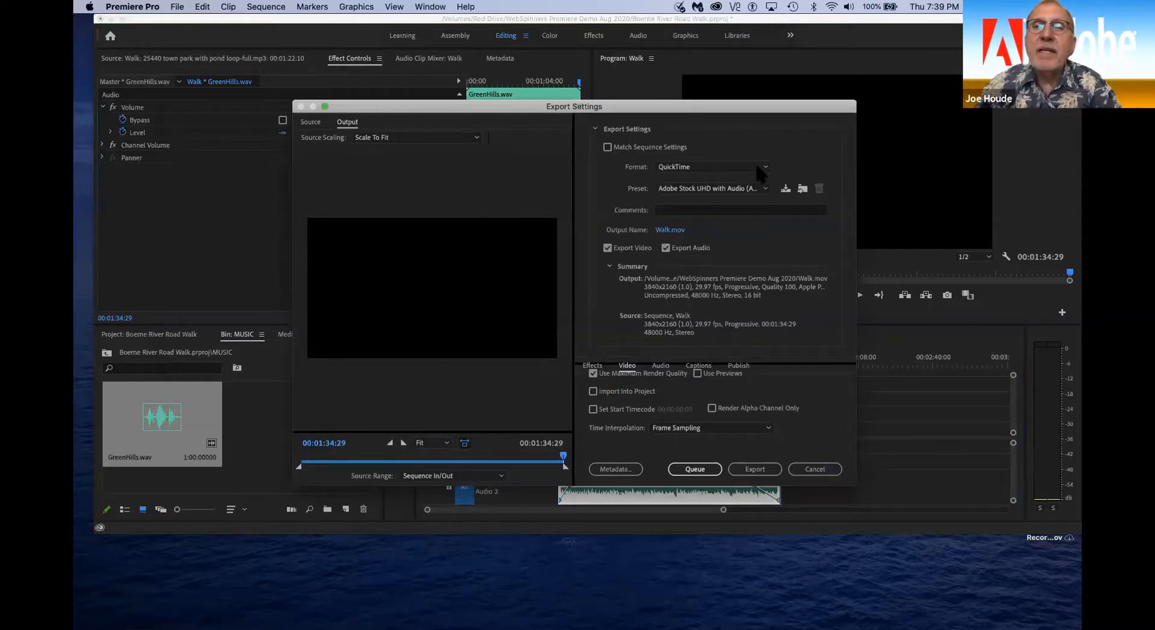
# Step: Try Match Sequence Settings and the HEVC (H.265) format for the export
pyautogui.click(661, 148)
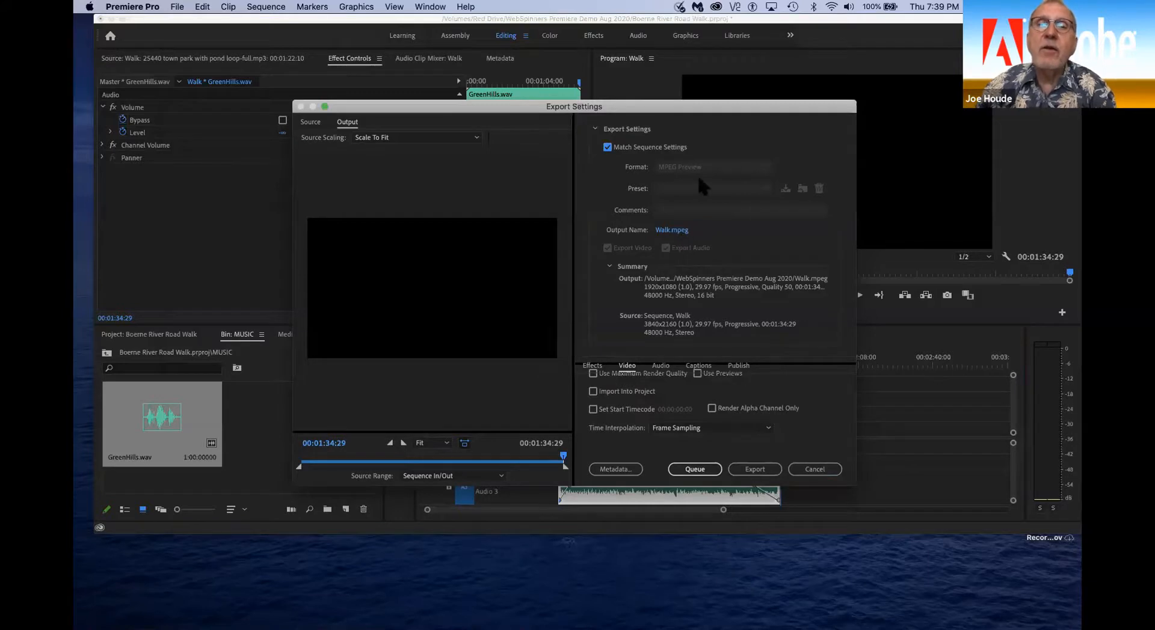
pyautogui.click(607, 147)
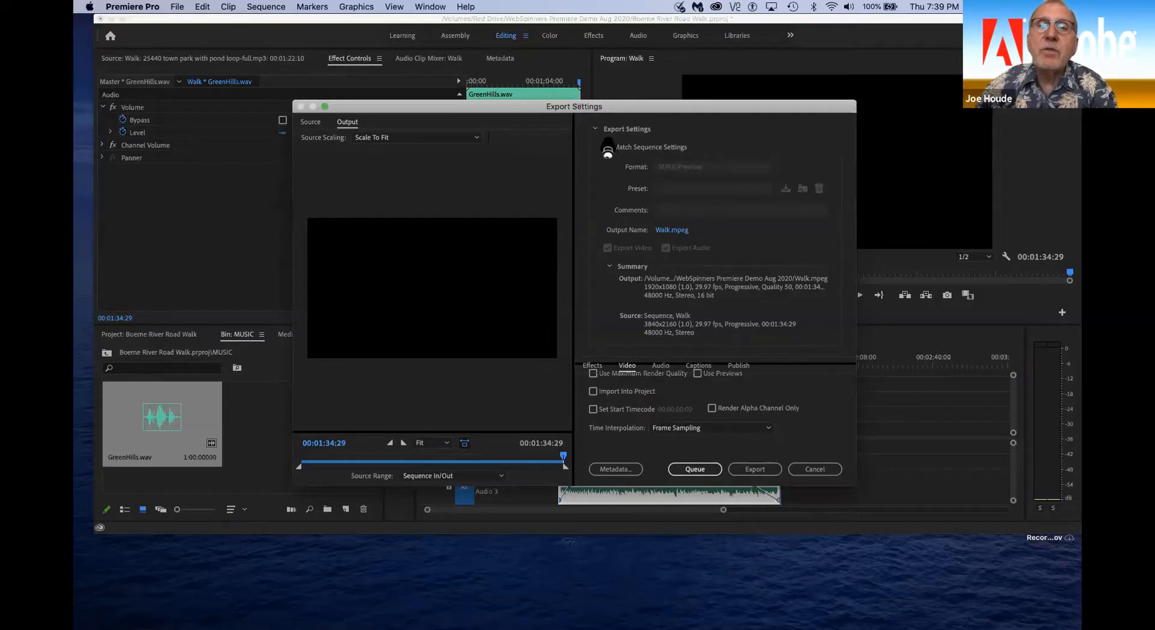
pyautogui.click(732, 171)
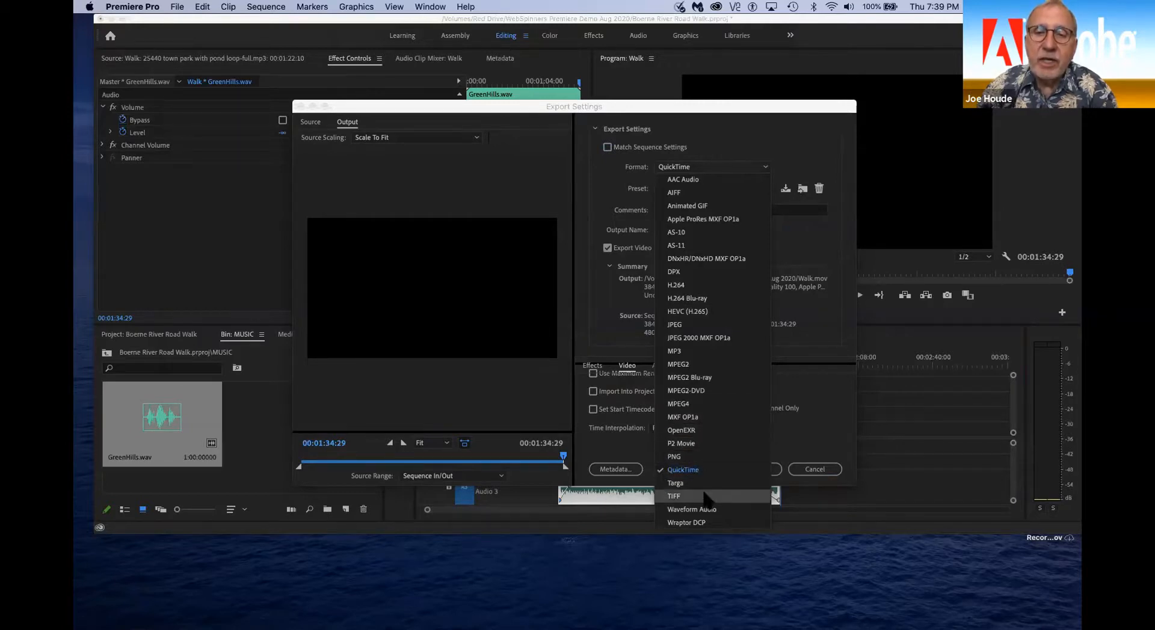
pyautogui.click(708, 313)
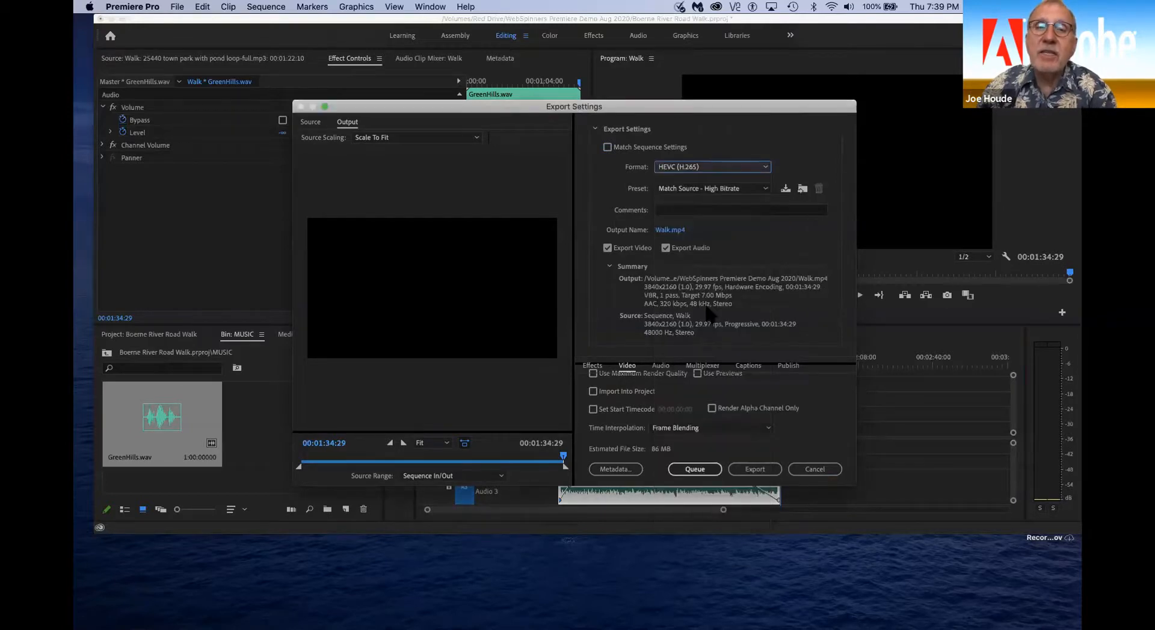
pyautogui.click(764, 168)
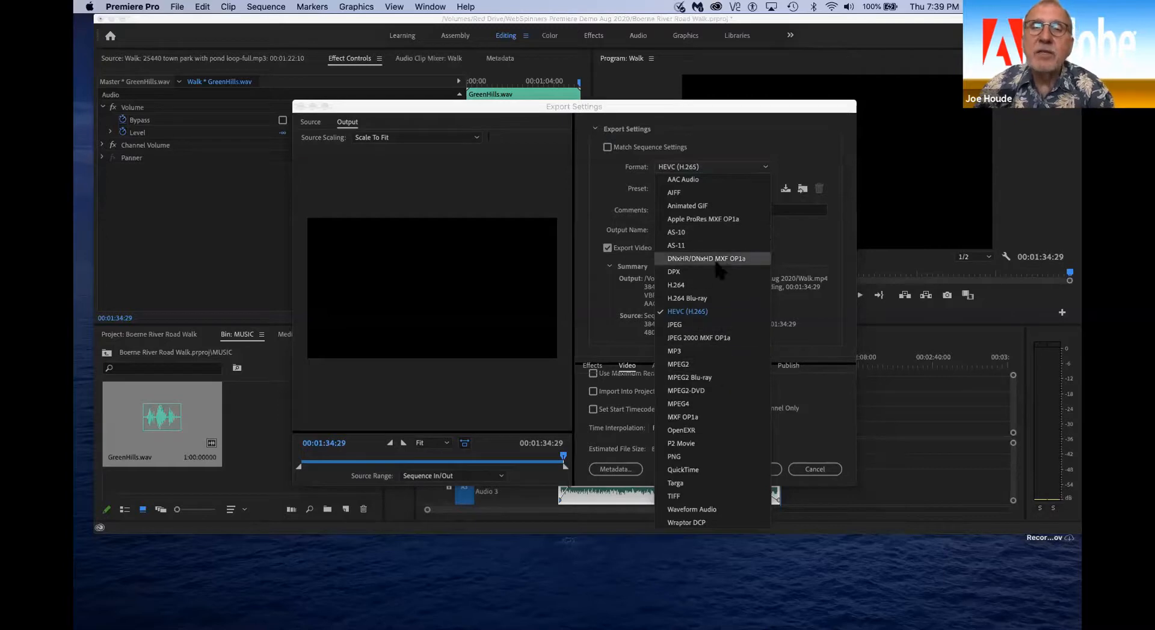
# Step: Turn on Match Sequence Settings and export the sequence to the Desktop as Walk.mpeg
pyautogui.click(608, 147)
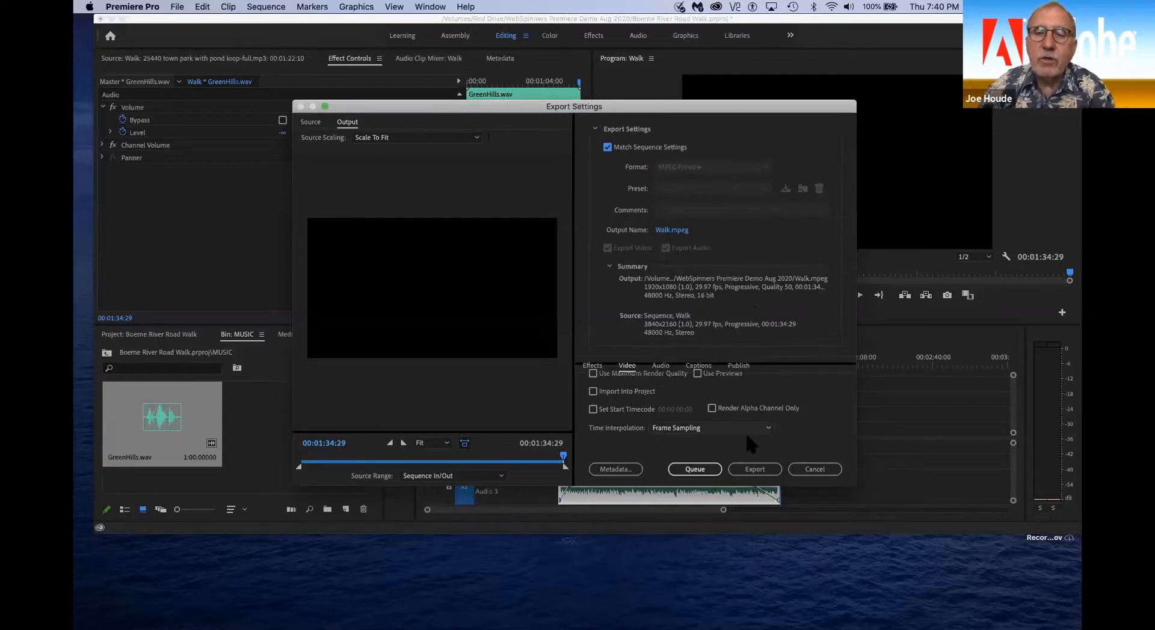
pyautogui.click(756, 470)
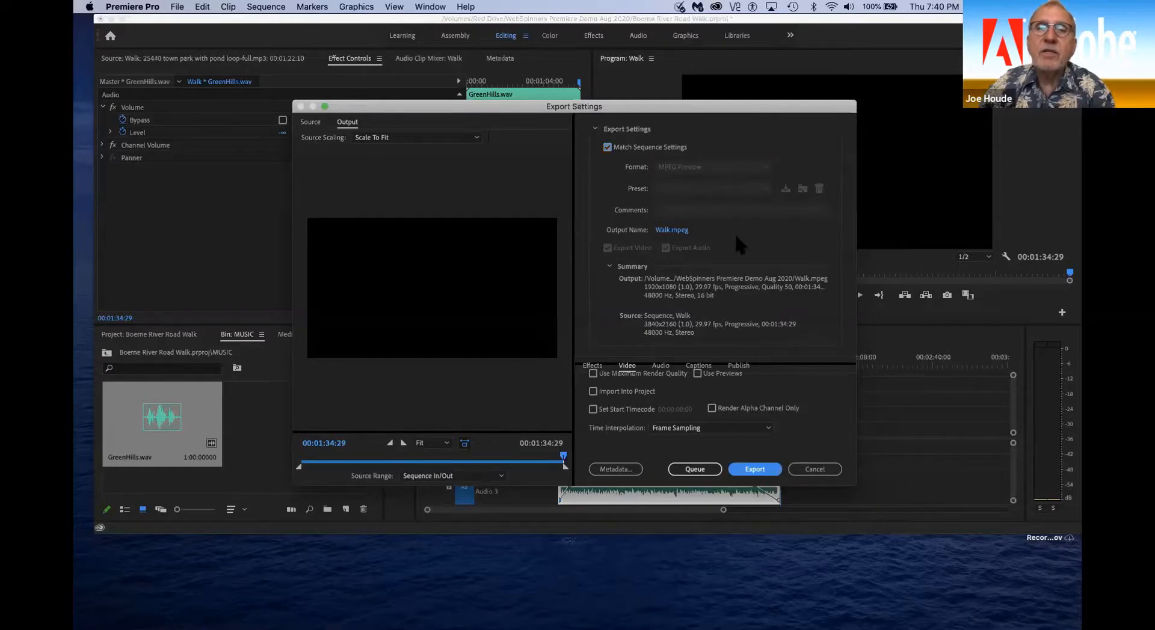
pyautogui.click(671, 231)
pyautogui.click(678, 192)
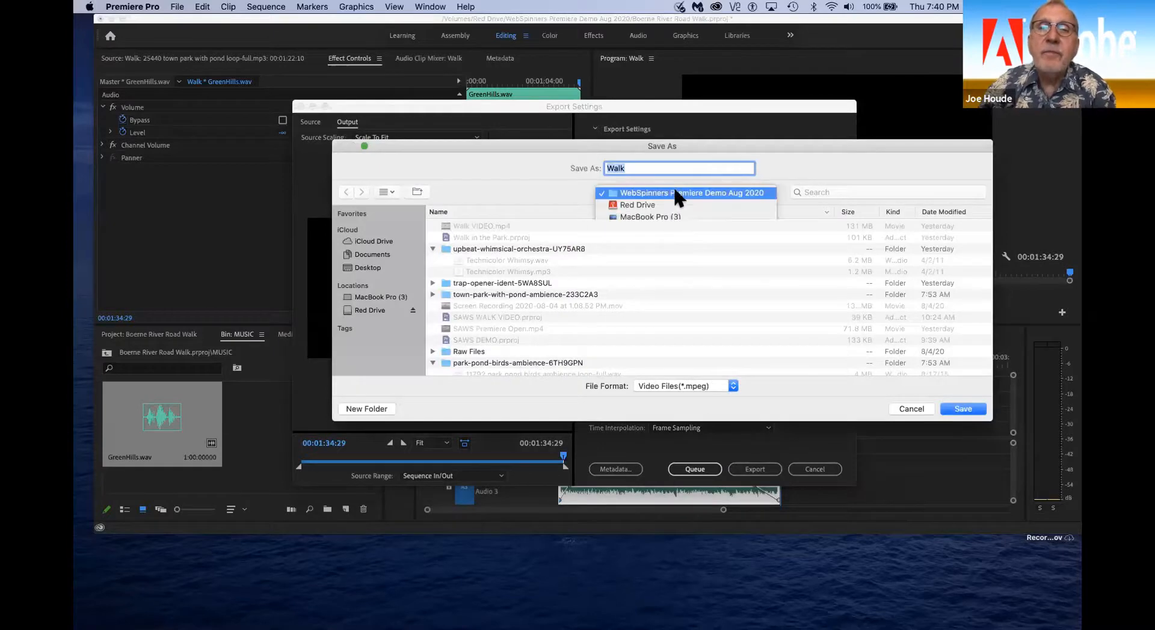
pyautogui.click(418, 265)
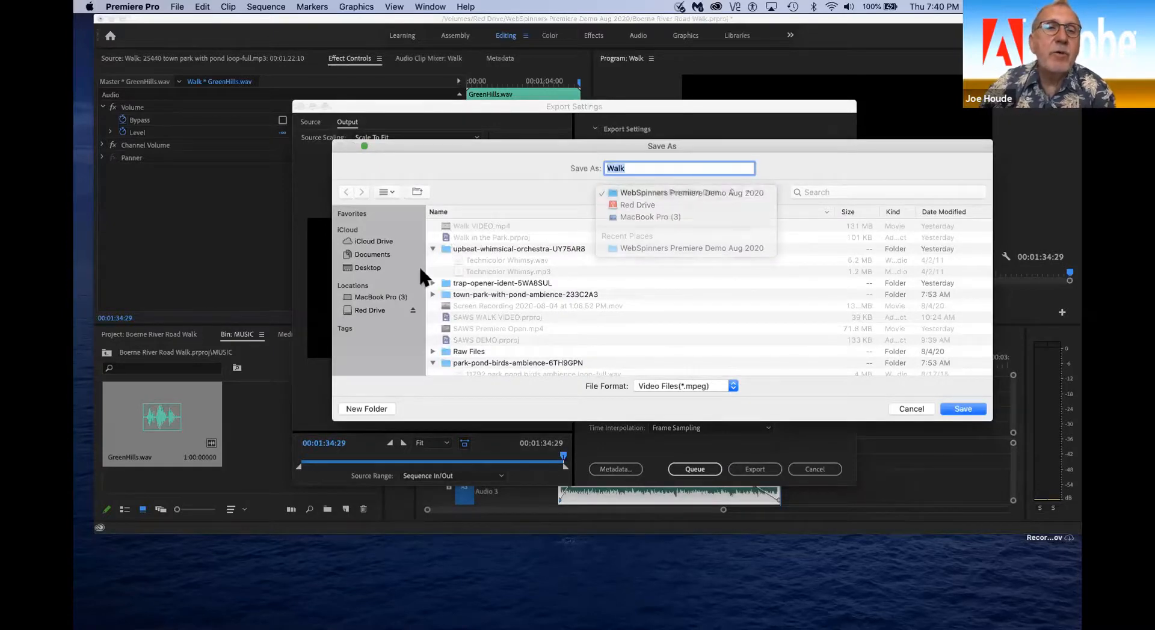
pyautogui.click(368, 267)
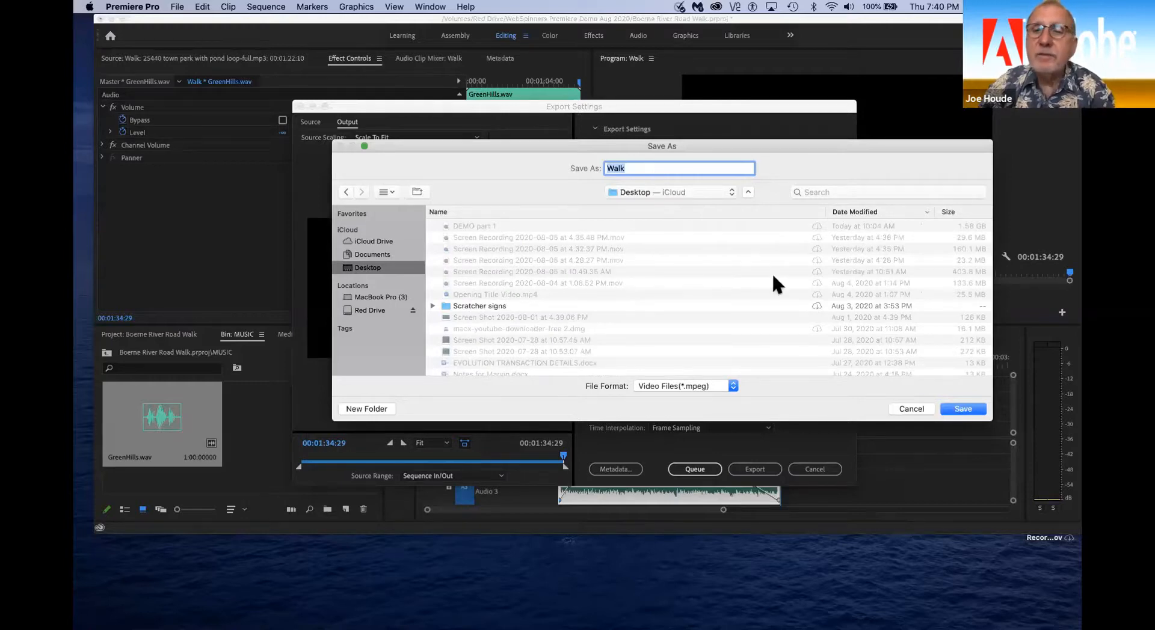
pyautogui.click(962, 409)
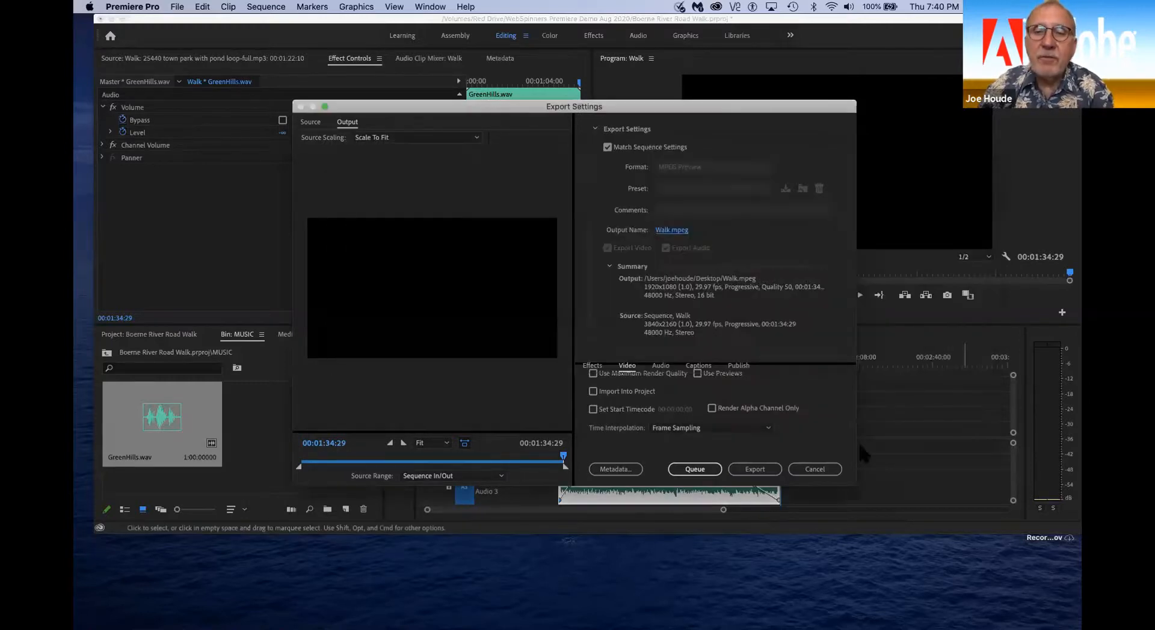
pyautogui.click(759, 473)
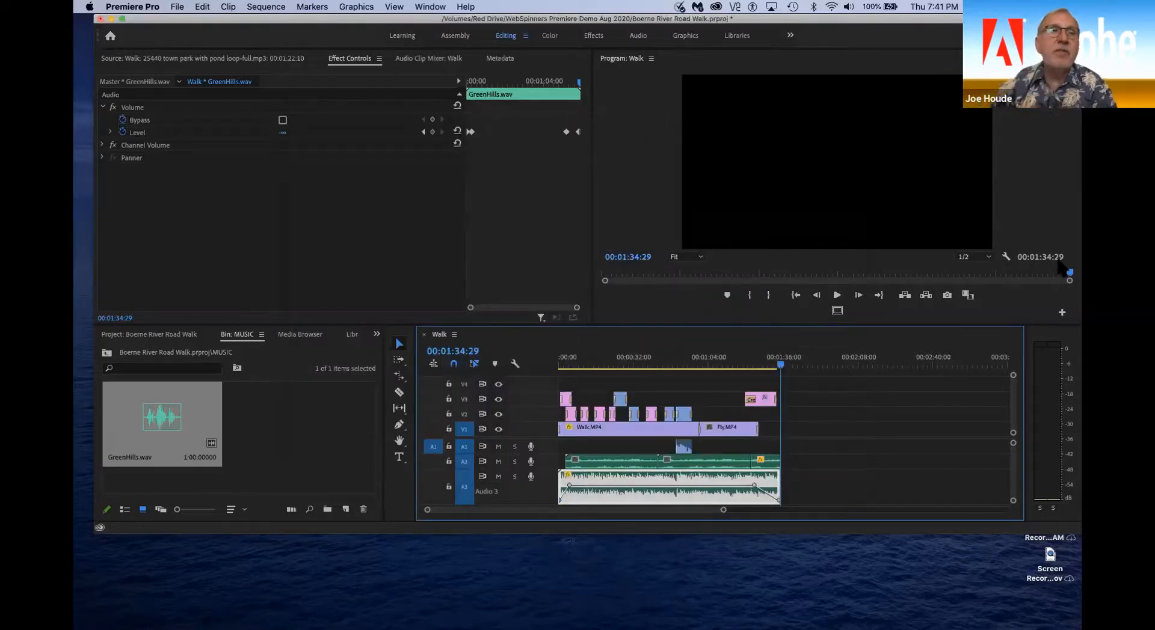
# Step: Minimize the Premiere Pro and Finder windows and play the exported Walk.mpeg from the desktop in QuickTime Player
pyautogui.click(111, 19)
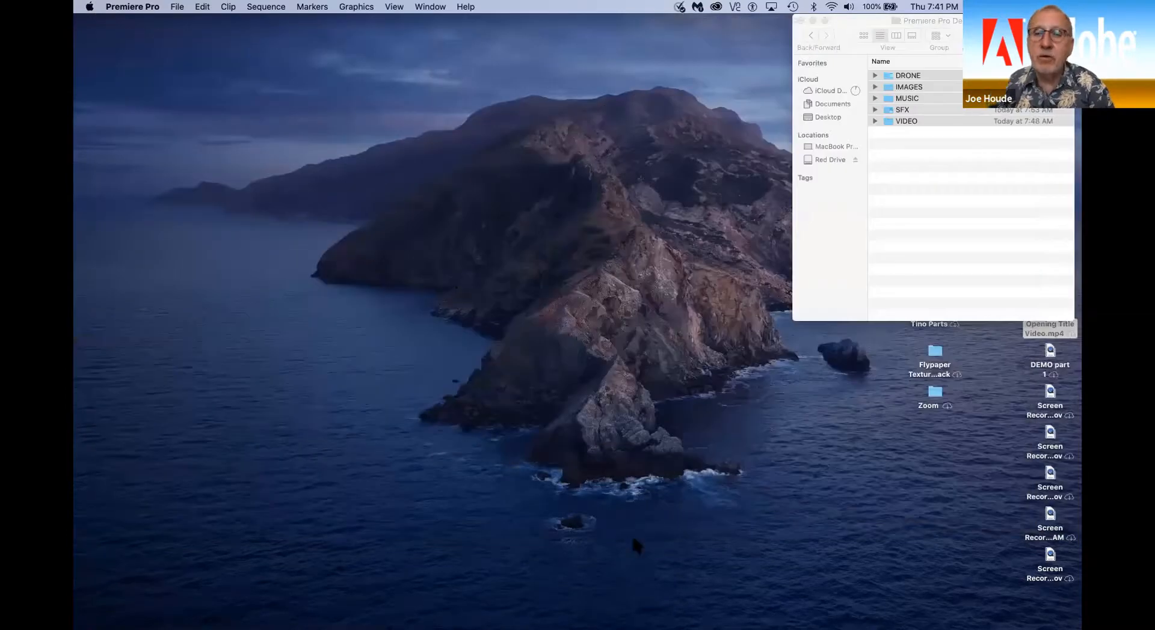
pyautogui.click(812, 20)
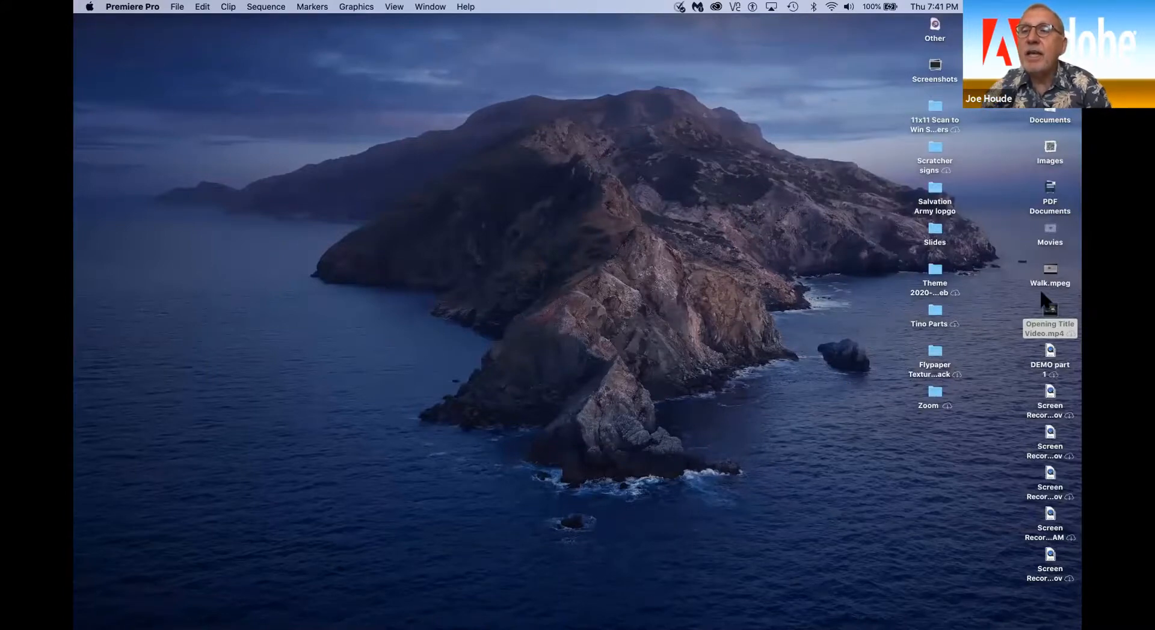
pyautogui.doubleClick(1049, 274)
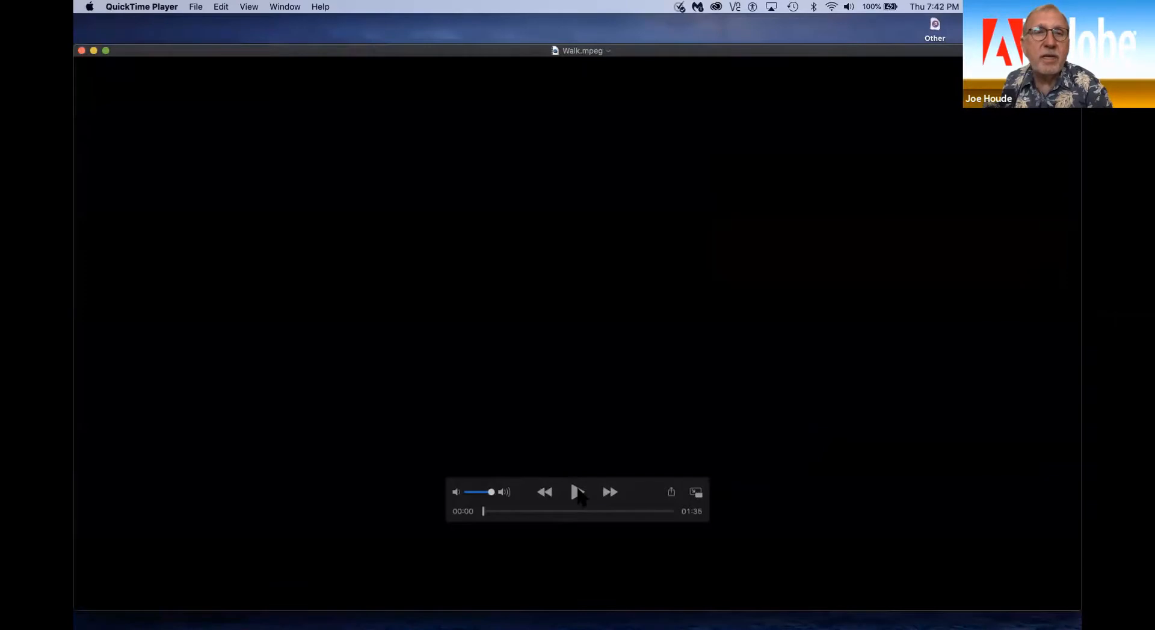
pyautogui.click(577, 493)
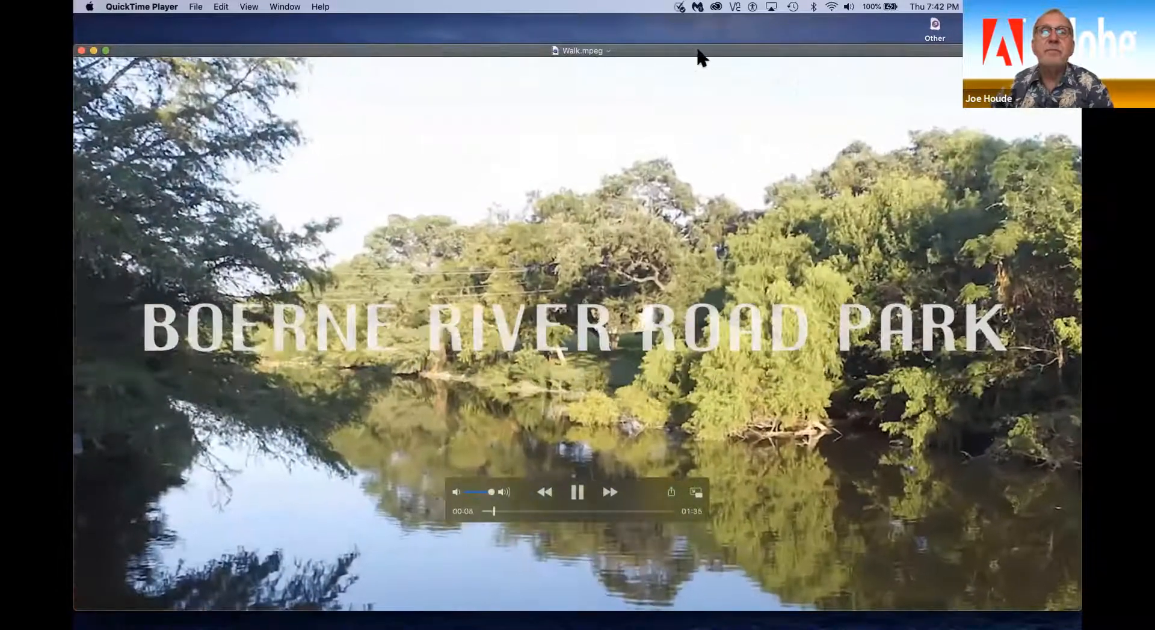
pyautogui.moveTo(698, 56); pyautogui.dragTo(699, 13)
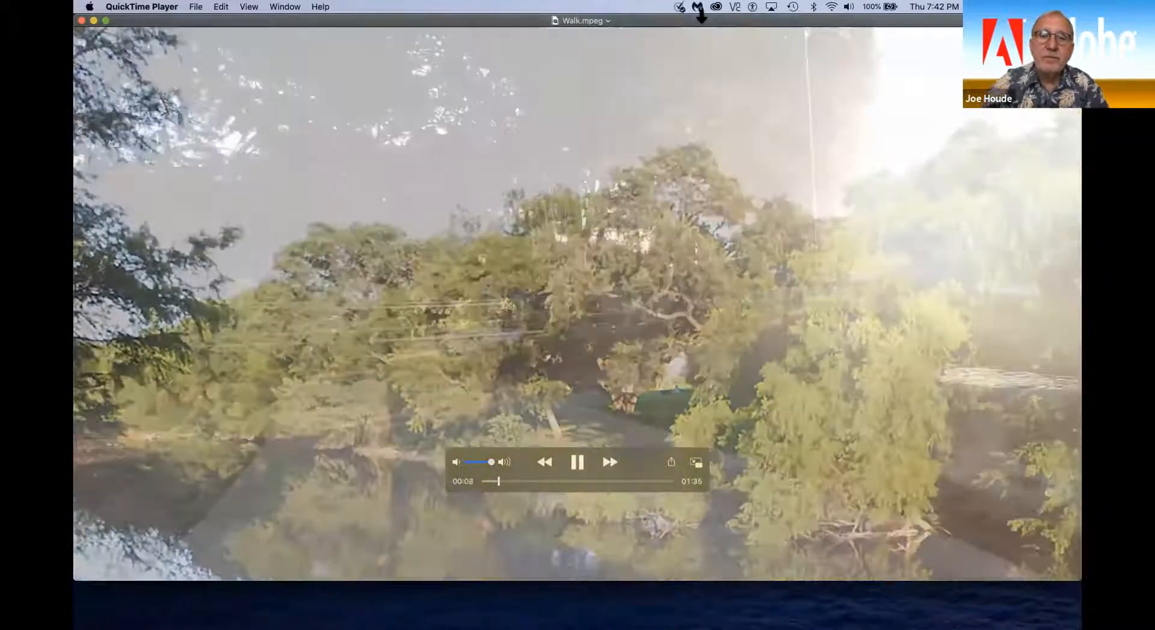